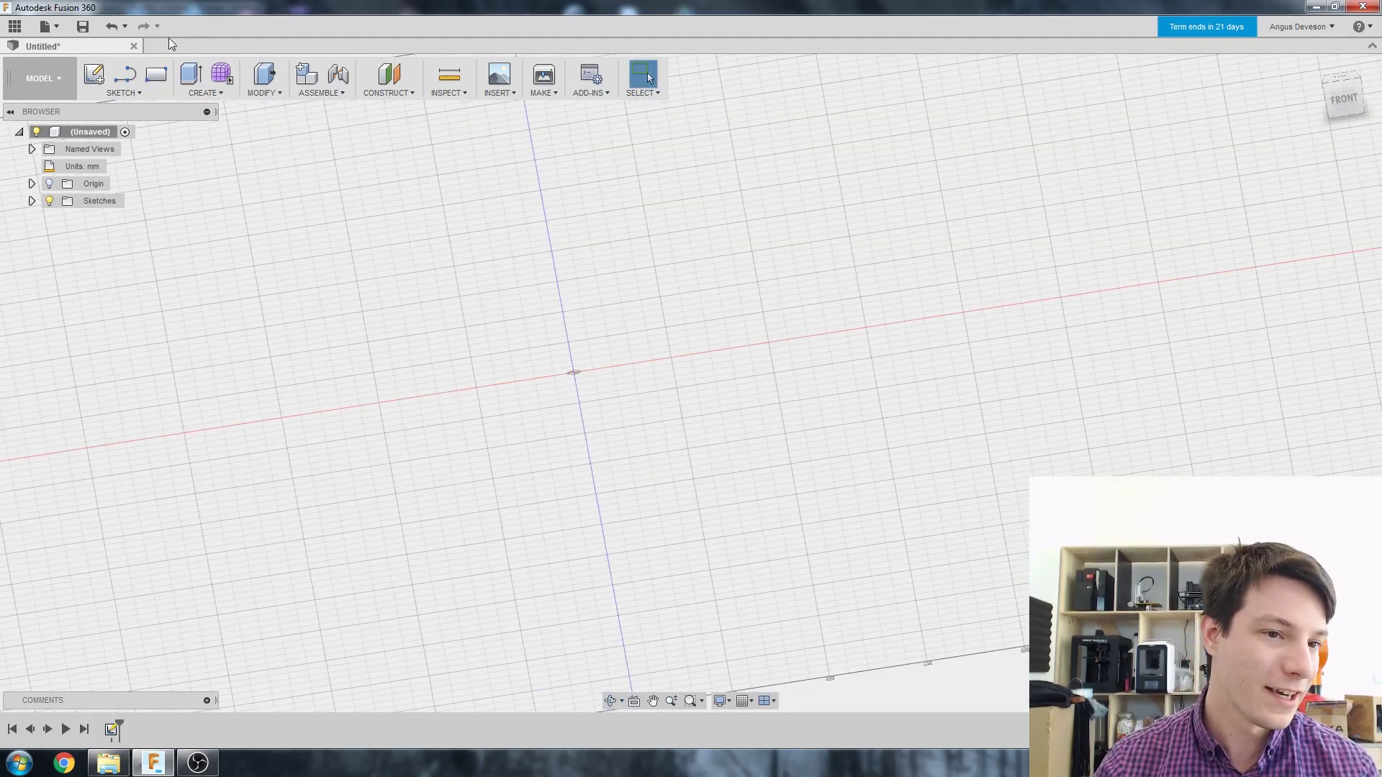
- Start a new sketch on the front plane
{"action": "left_click", "coordinate": [94, 74]}
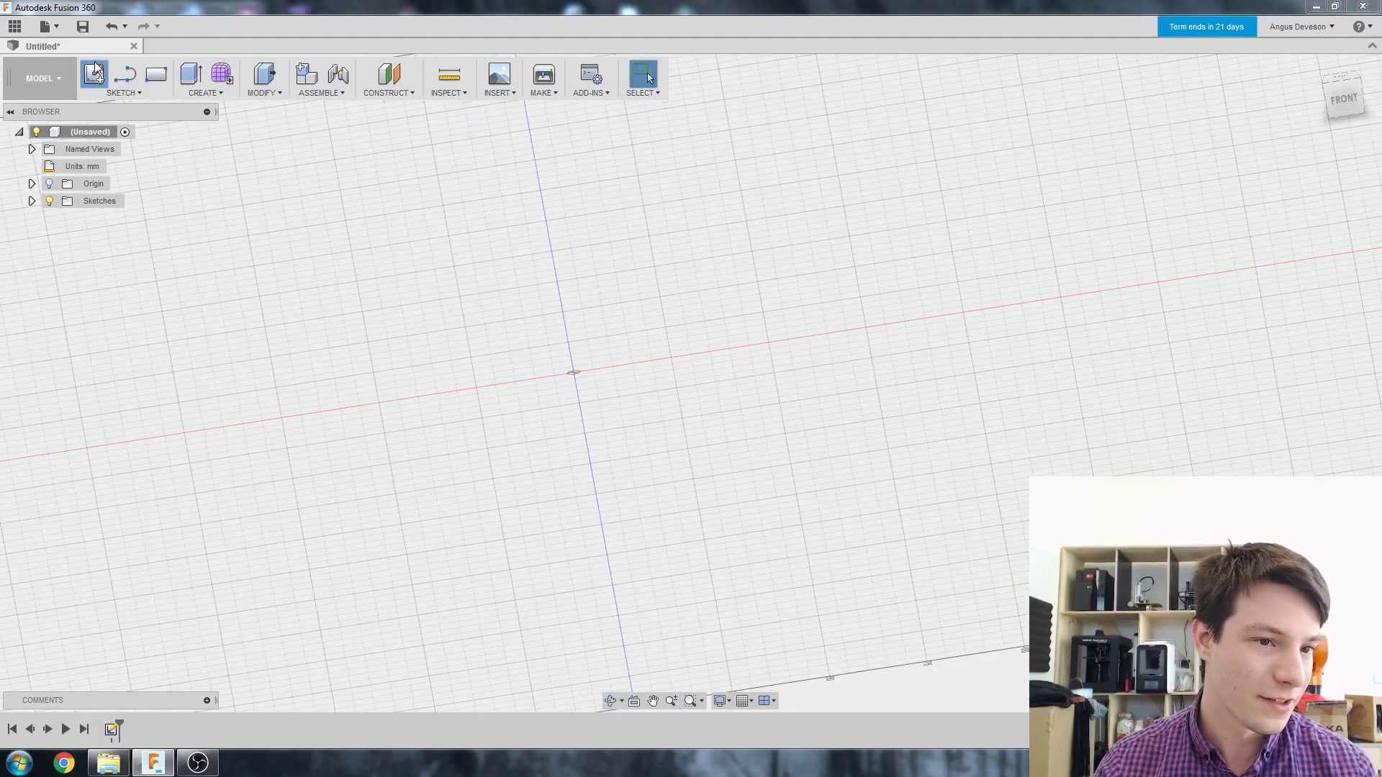
{"action": "left_click", "coordinate": [608, 328]}
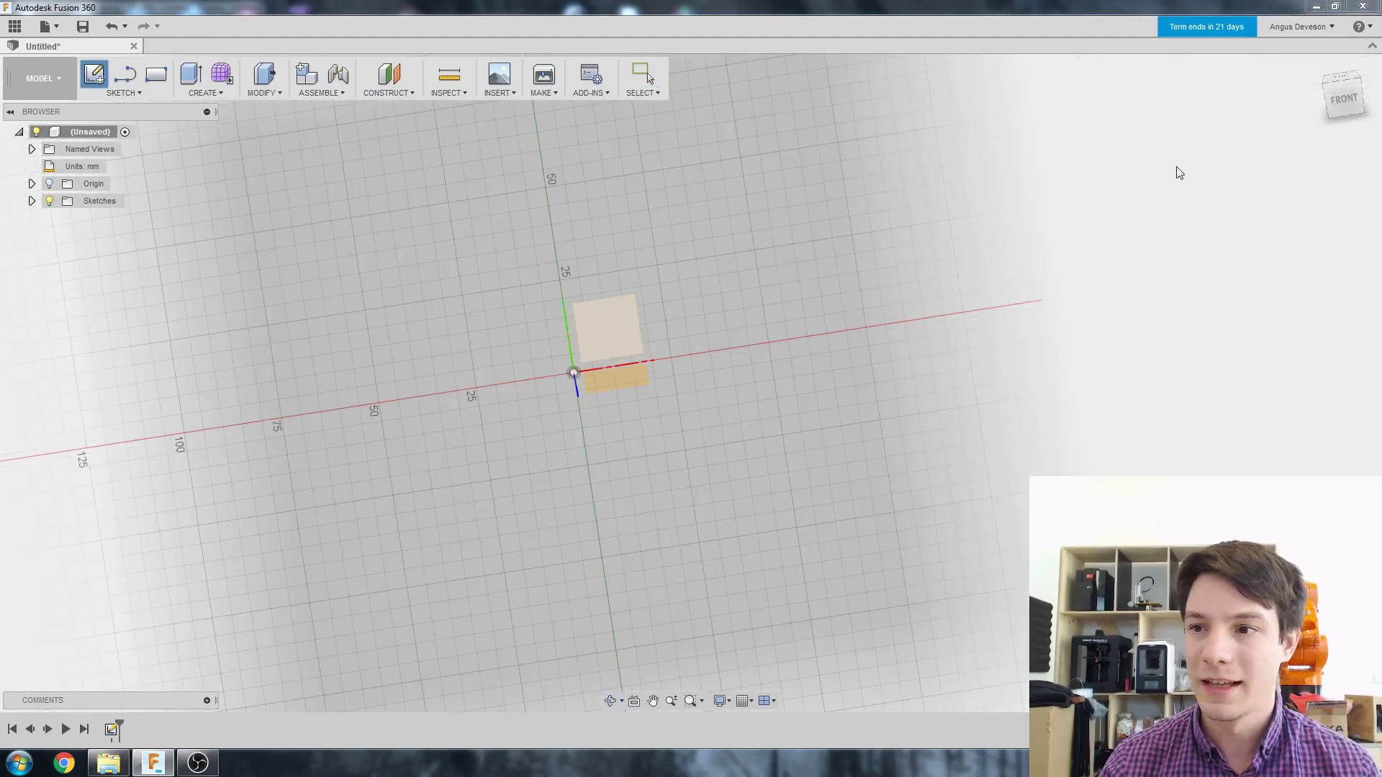
{"action": "left_click", "coordinate": [1343, 103]}
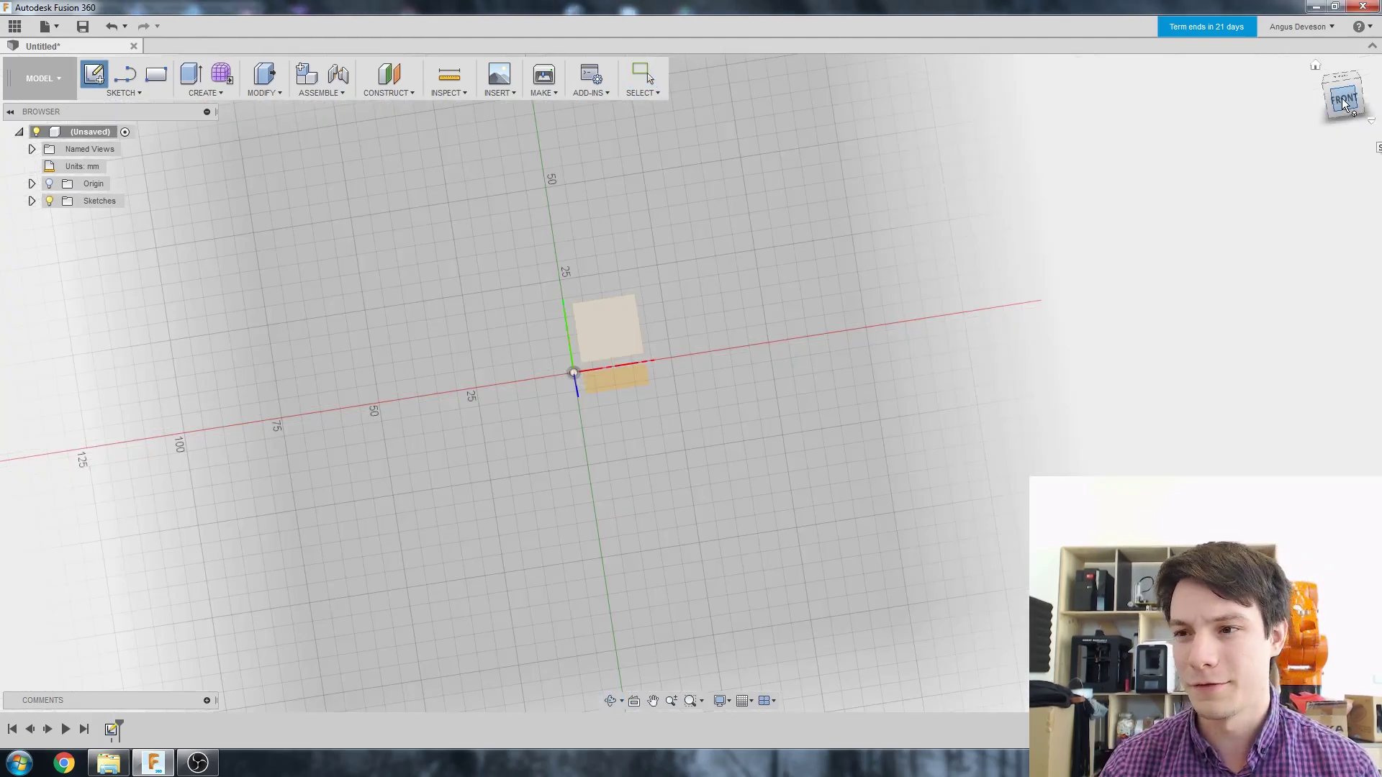
{"action": "left_click", "coordinate": [620, 310]}
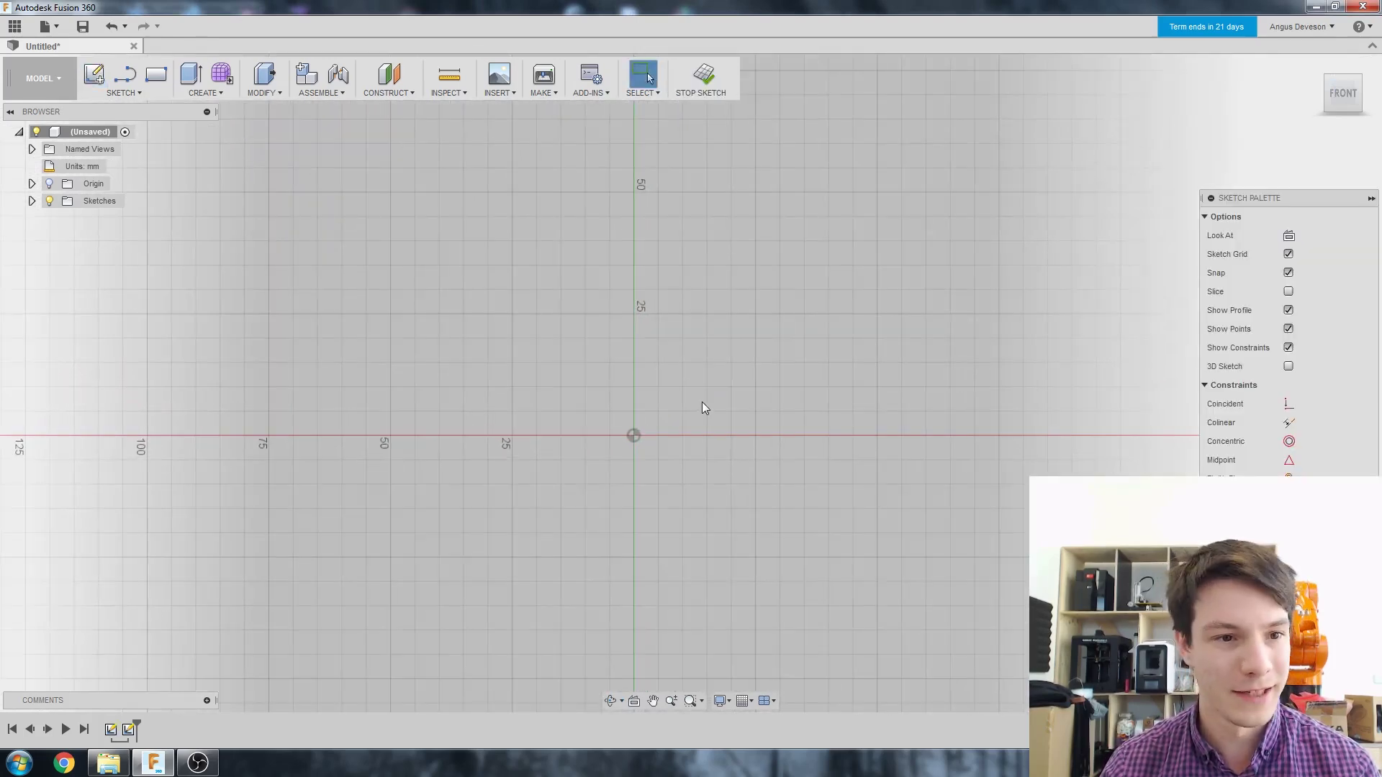
- Draw a center rectangle from the origin, 138 mm wide and about 60 mm high
{"action": "left_click", "coordinate": [135, 94]}
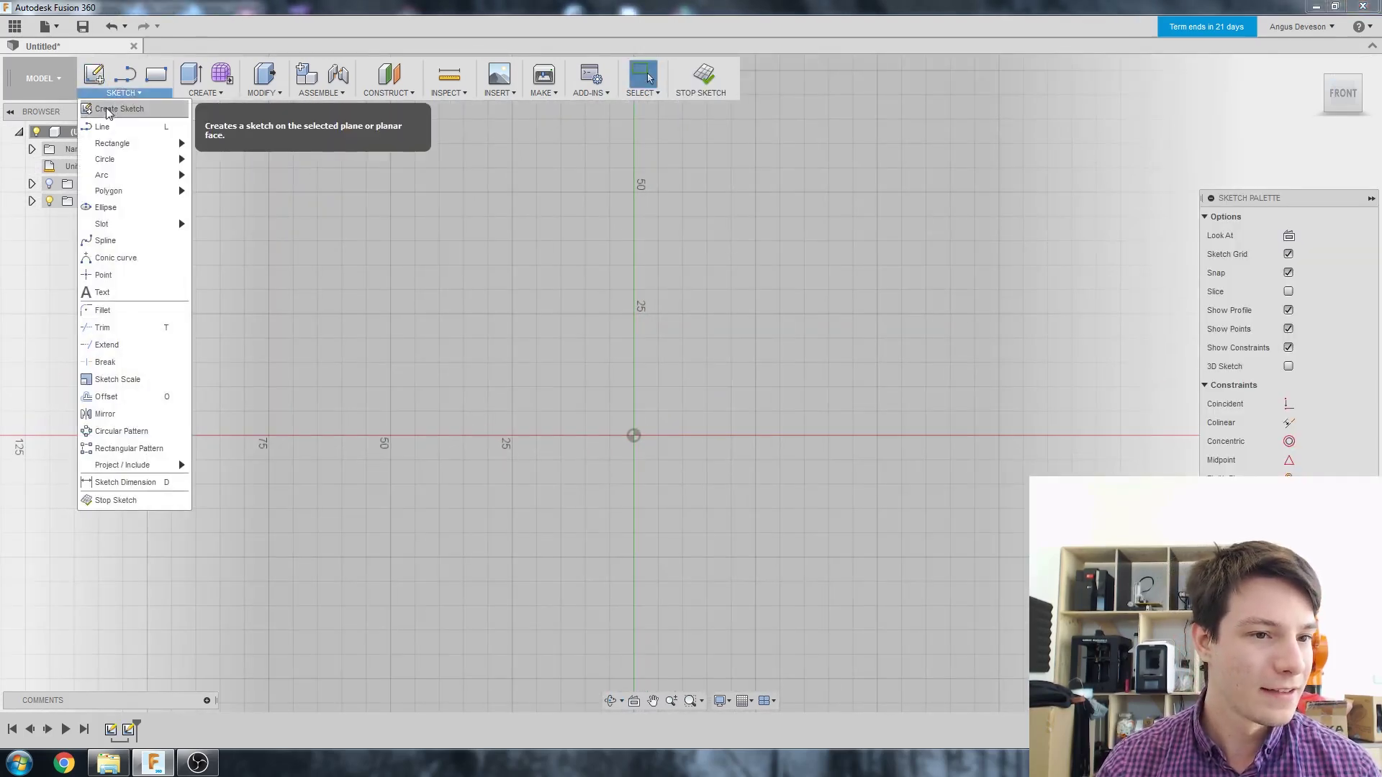
{"action": "left_click", "coordinate": [100, 128]}
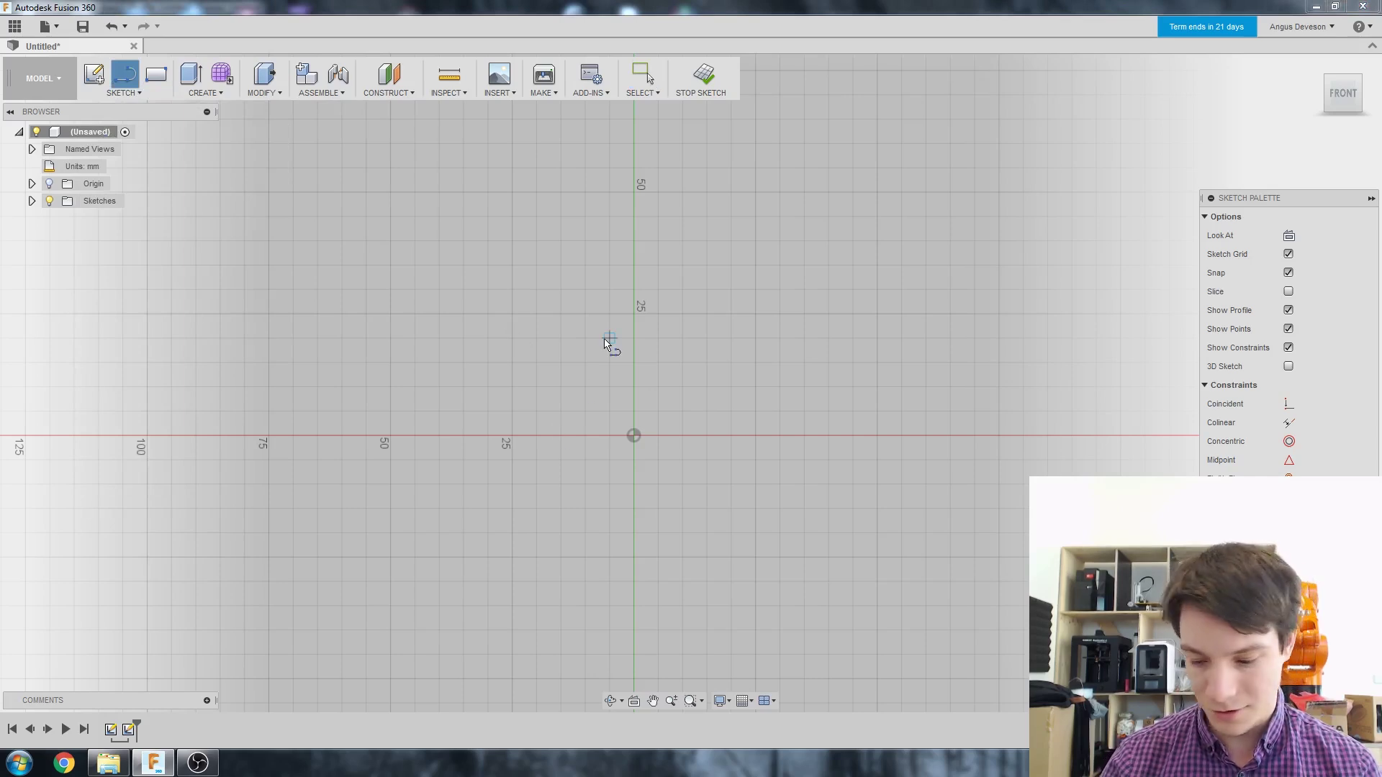
{"action": "left_click", "coordinate": [132, 94]}
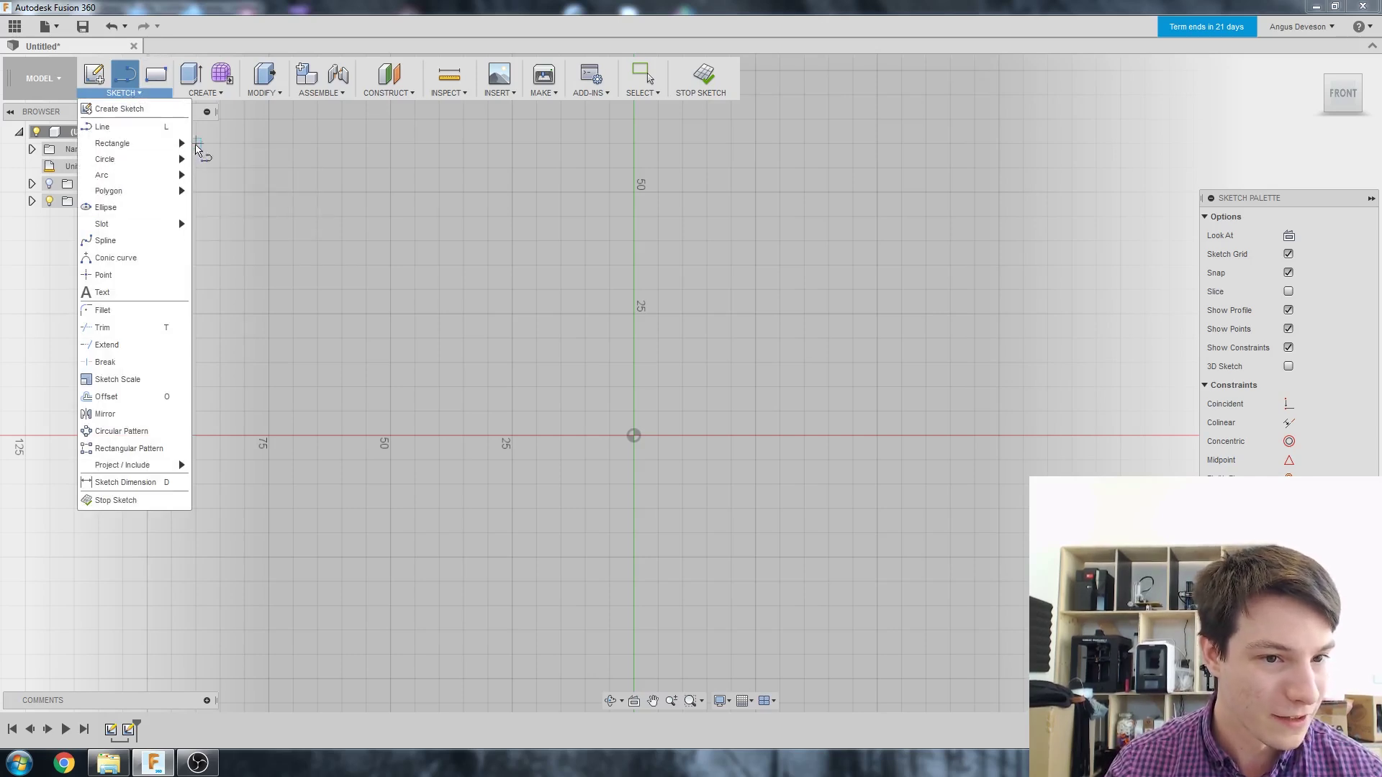
{"action": "mouse_move", "coordinate": [164, 143]}
{"action": "left_click", "coordinate": [232, 177]}
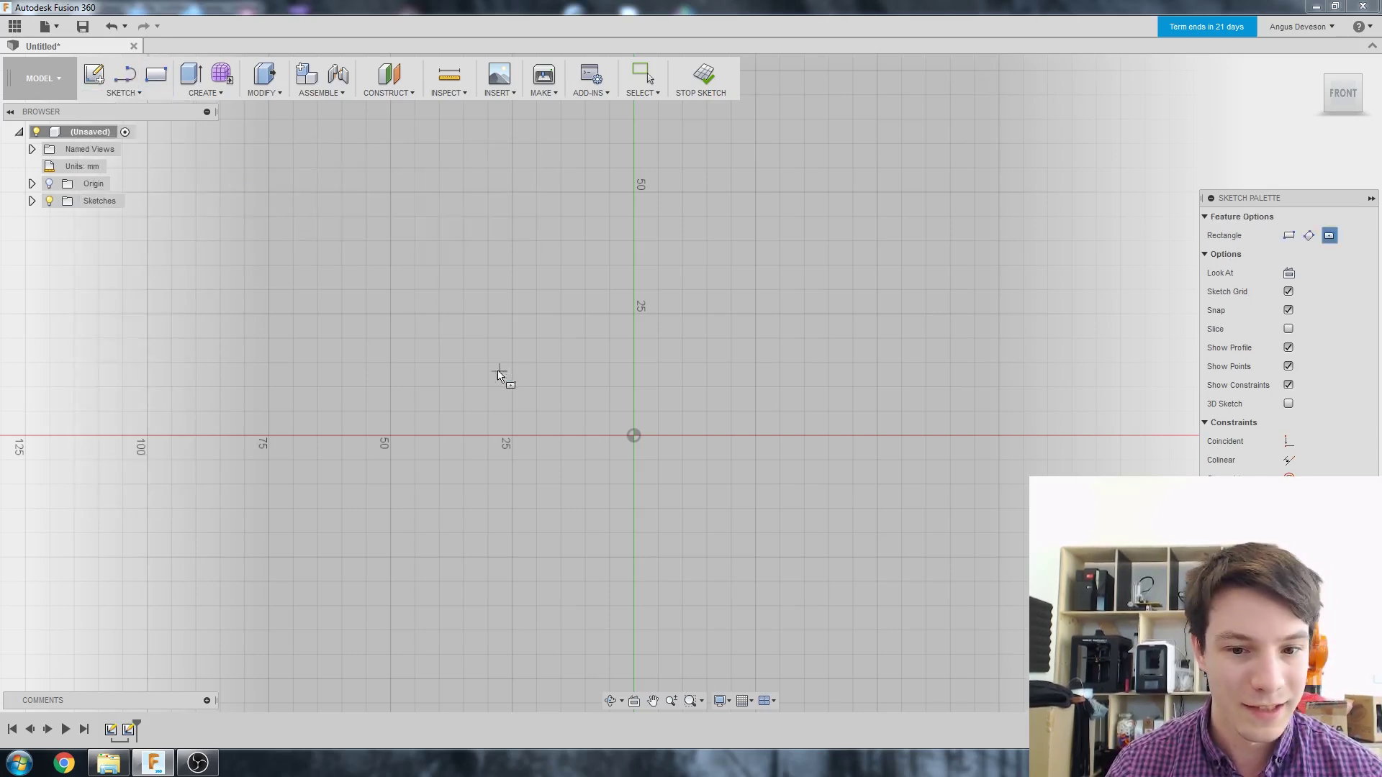
{"action": "left_click", "coordinate": [633, 435]}
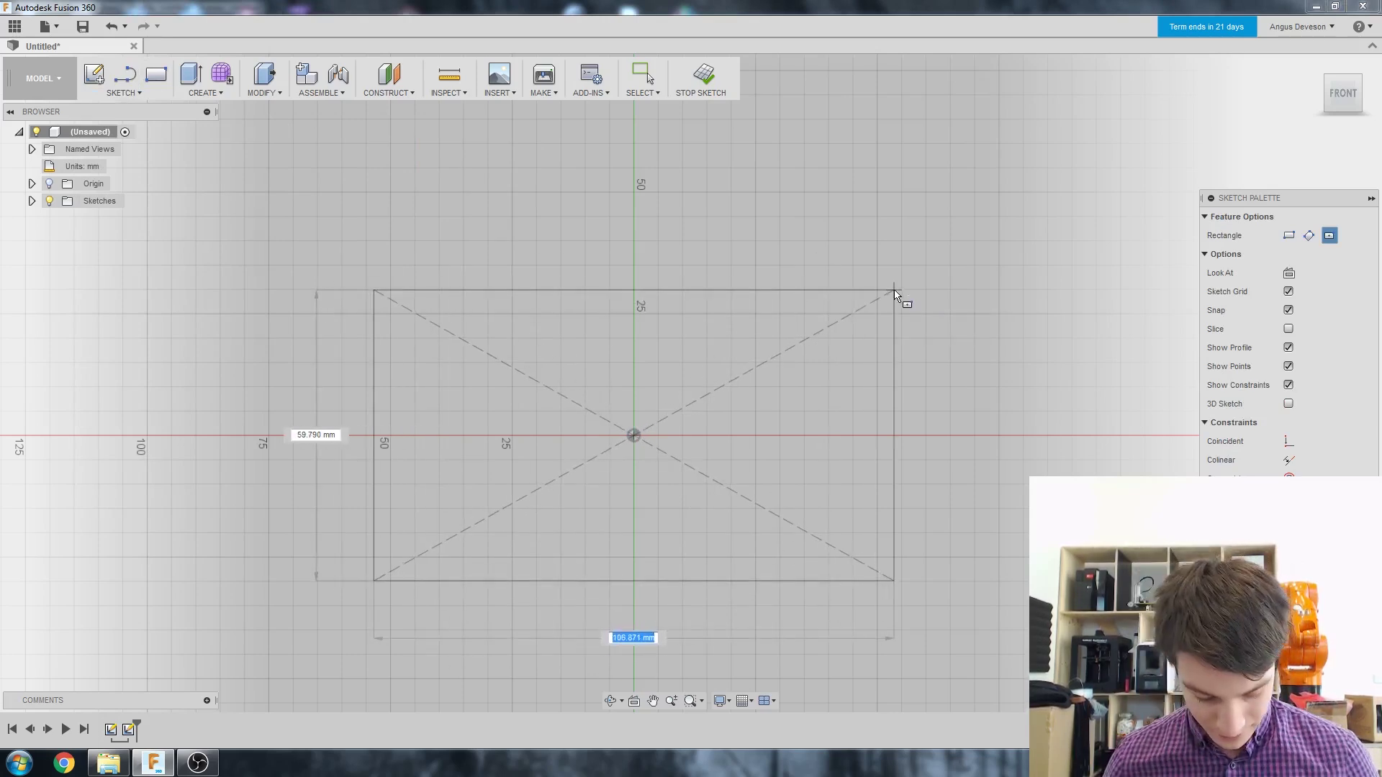
{"action": "type", "text": "13"}
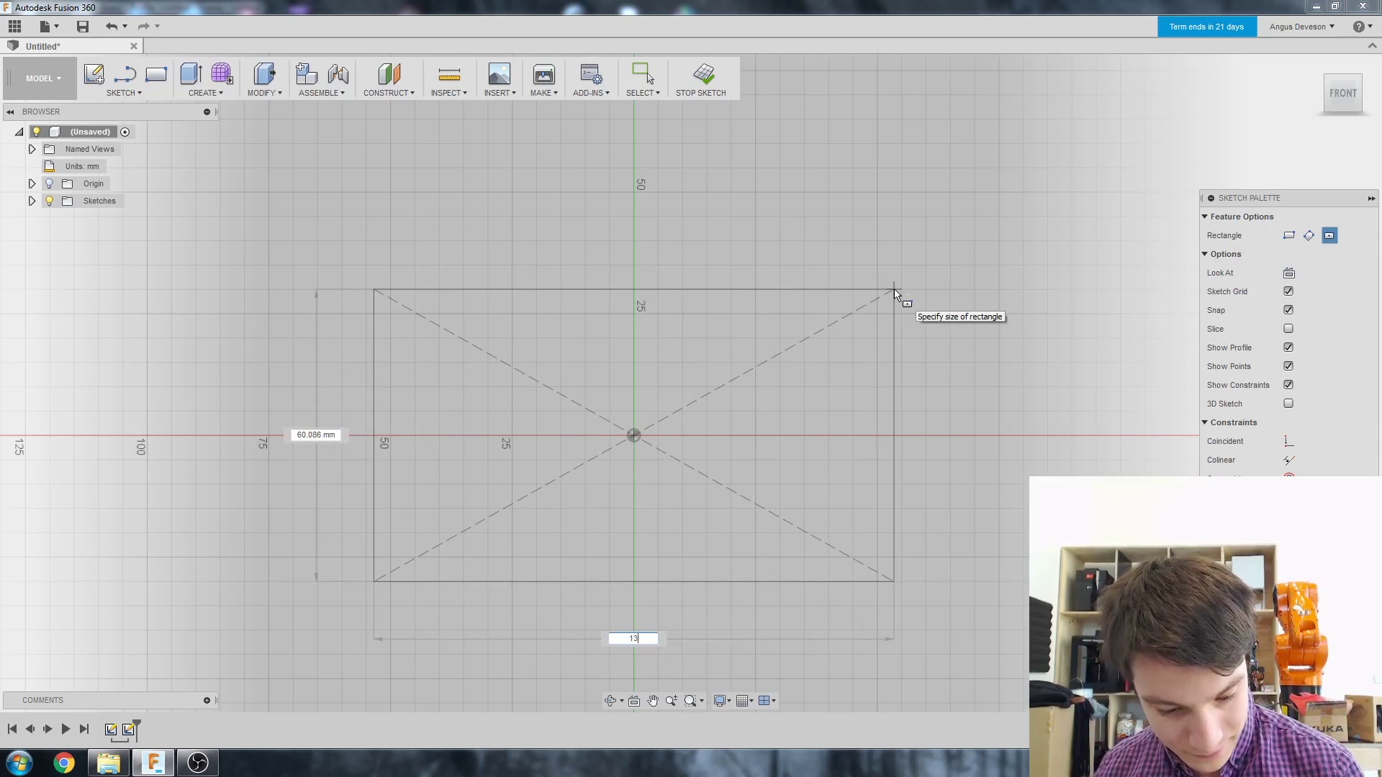
{"action": "type", "text": "8"}
{"action": "key", "text": "Return"}
{"action": "key", "text": "Escape"}
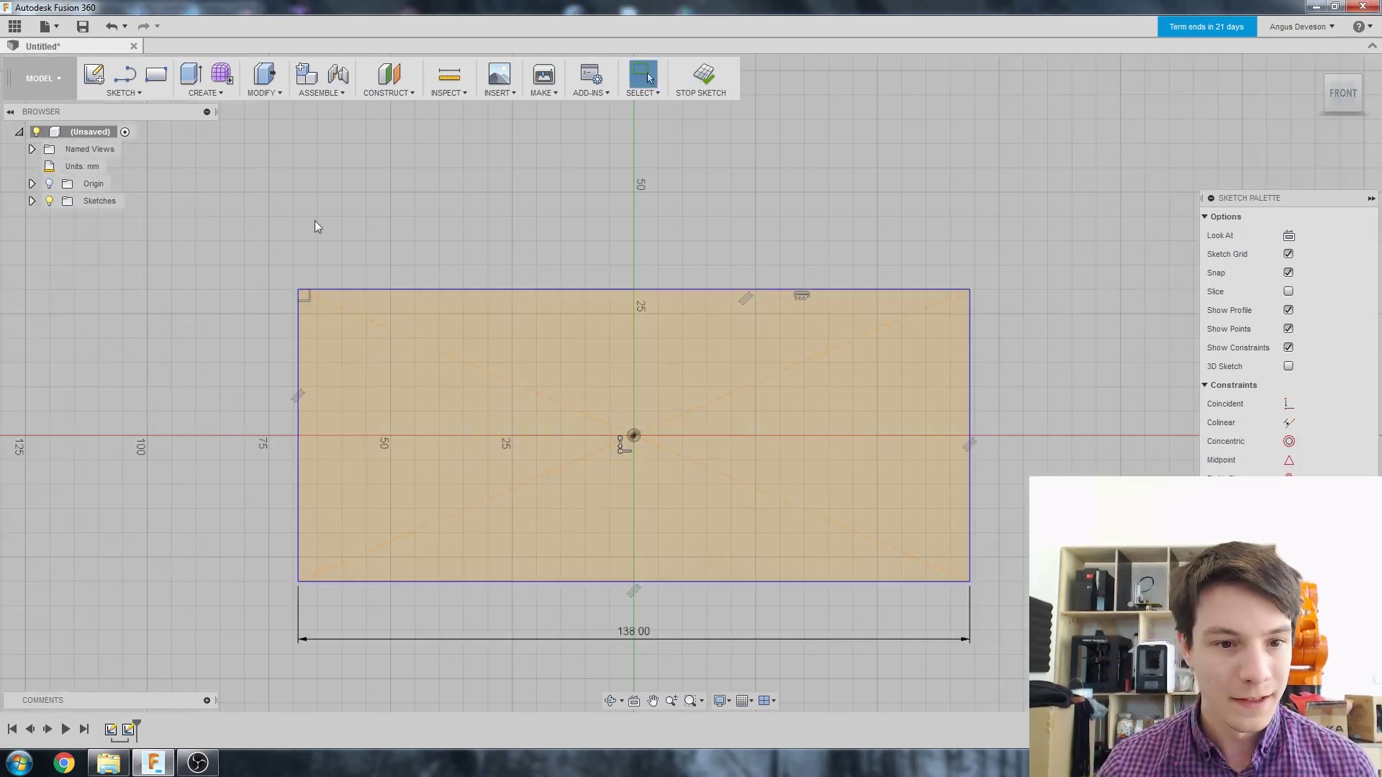
- Dimension the rectangle's height between its two horizontal edges and set it to 90 mm
{"action": "right_click", "coordinate": [352, 207]}
{"action": "key", "text": "Escape"}
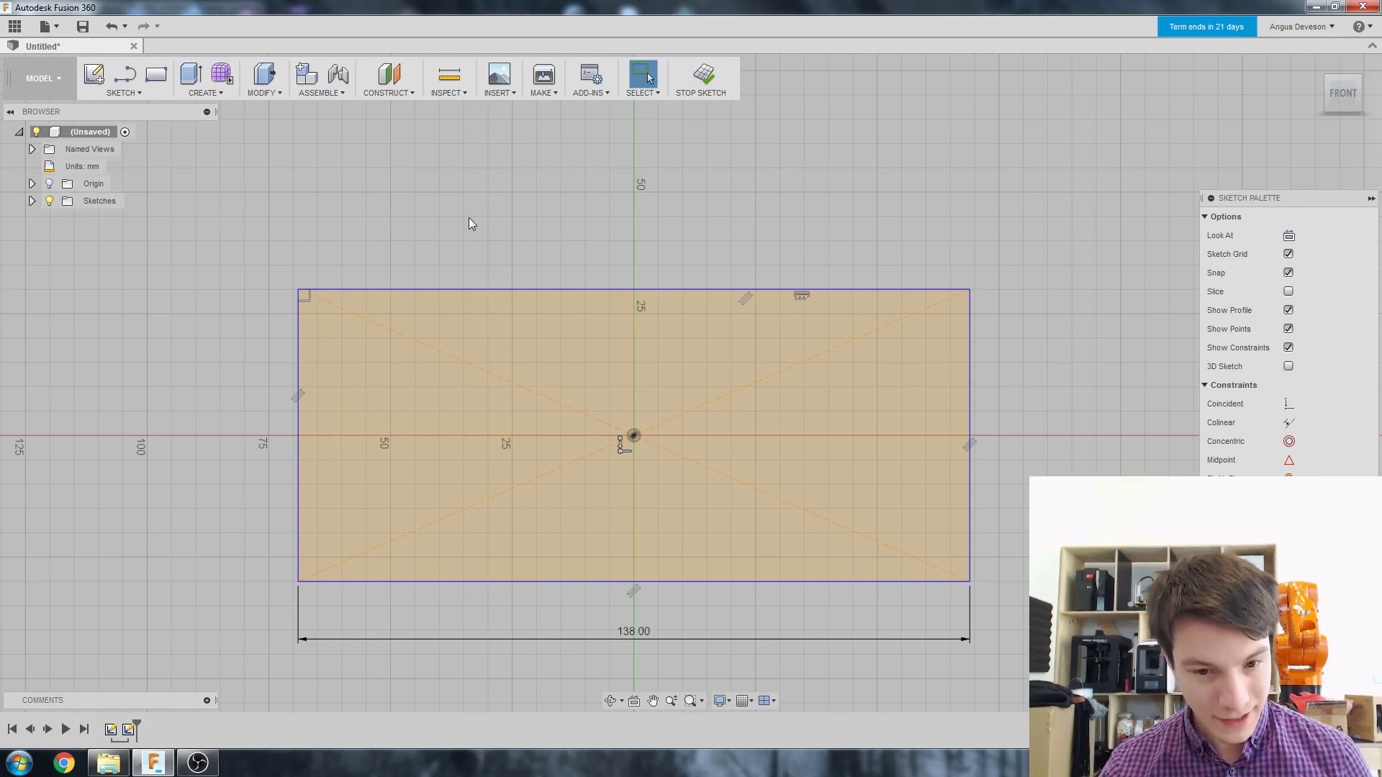
{"action": "right_click", "coordinate": [478, 260]}
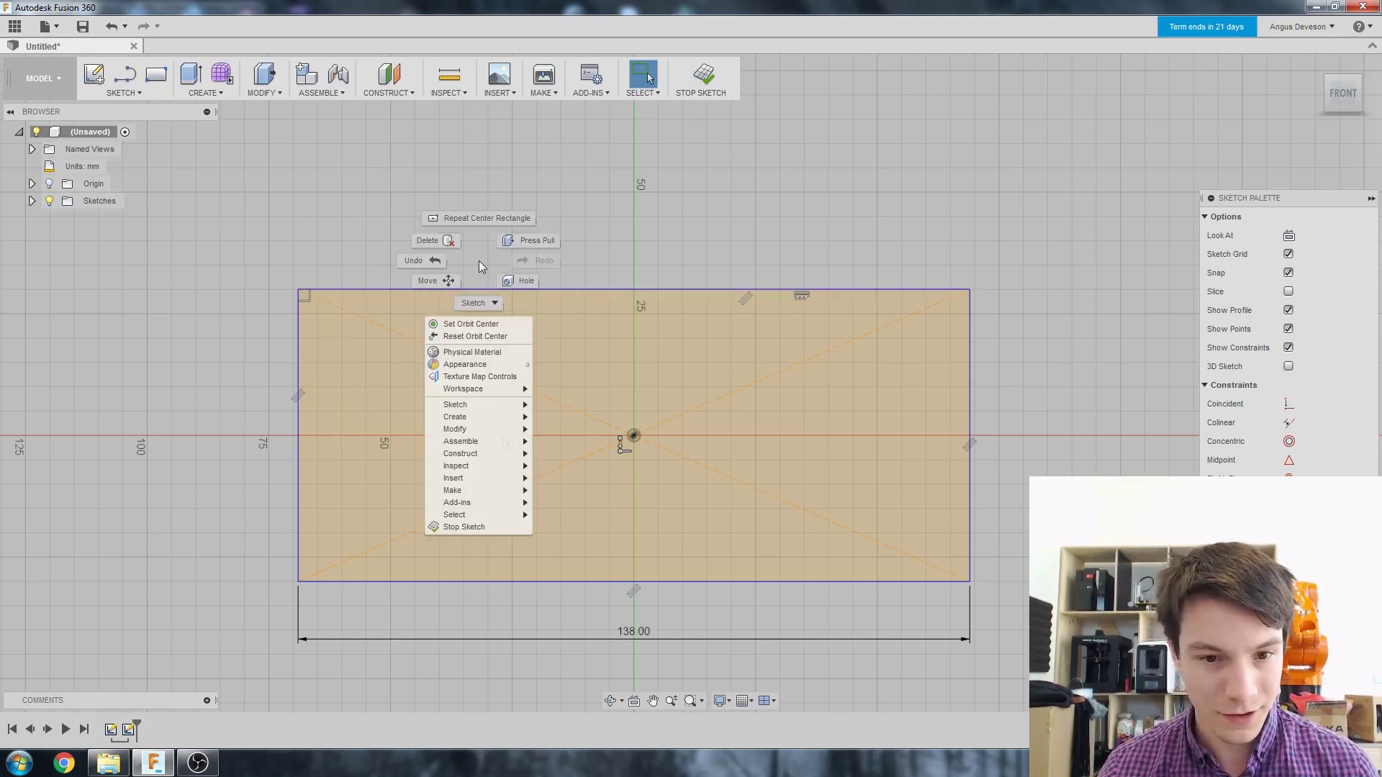
{"action": "left_click", "coordinate": [475, 304]}
{"action": "right_click", "coordinate": [473, 239]}
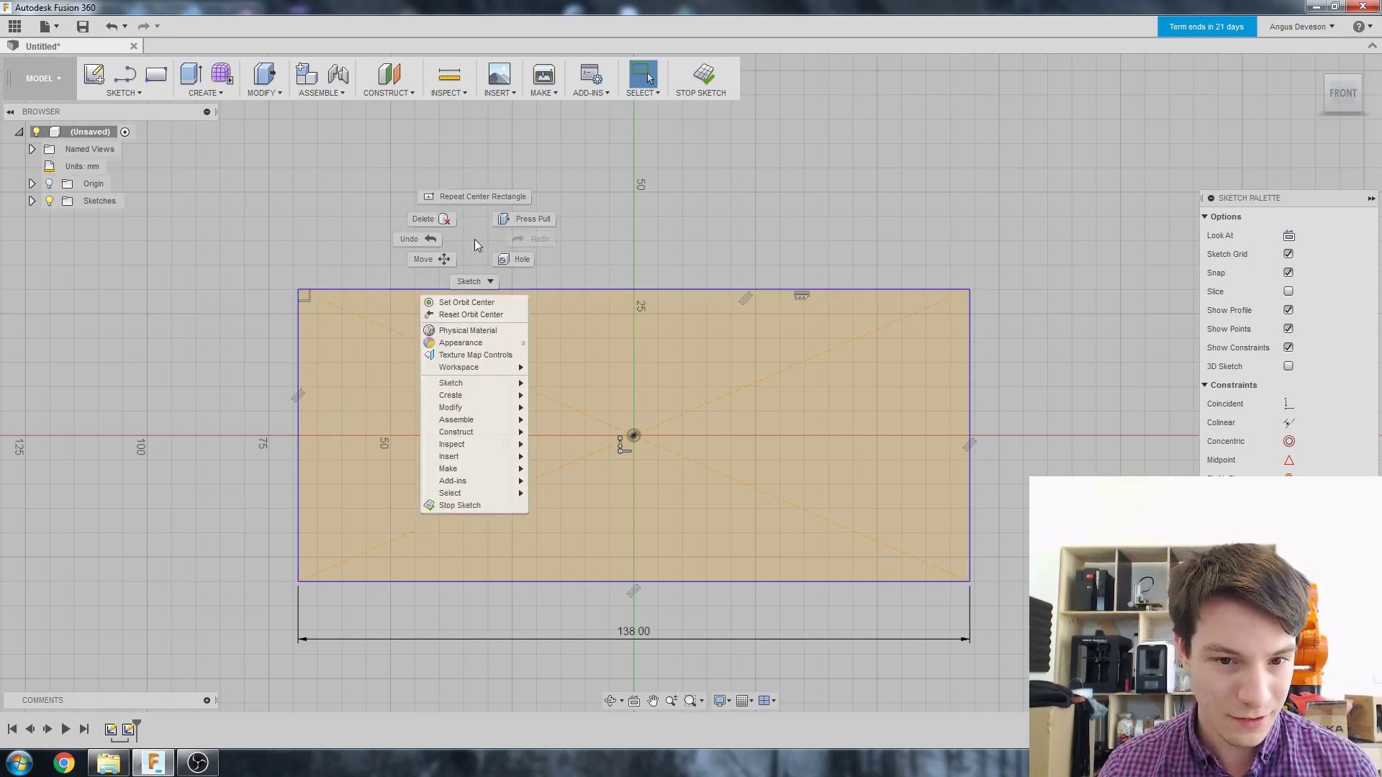
{"action": "left_click", "coordinate": [472, 280]}
{"action": "left_click", "coordinate": [413, 281]}
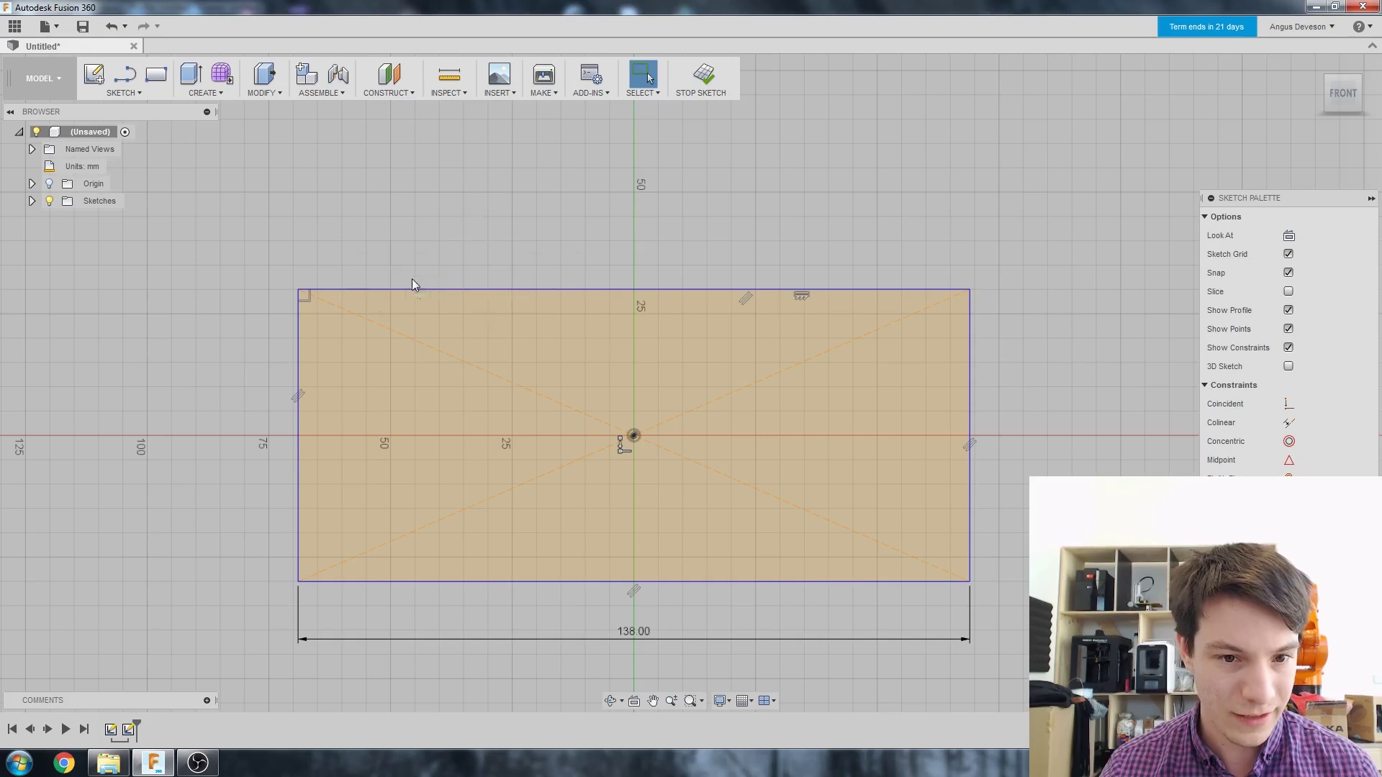
{"action": "left_click", "coordinate": [371, 290]}
{"action": "left_click", "coordinate": [422, 580]}
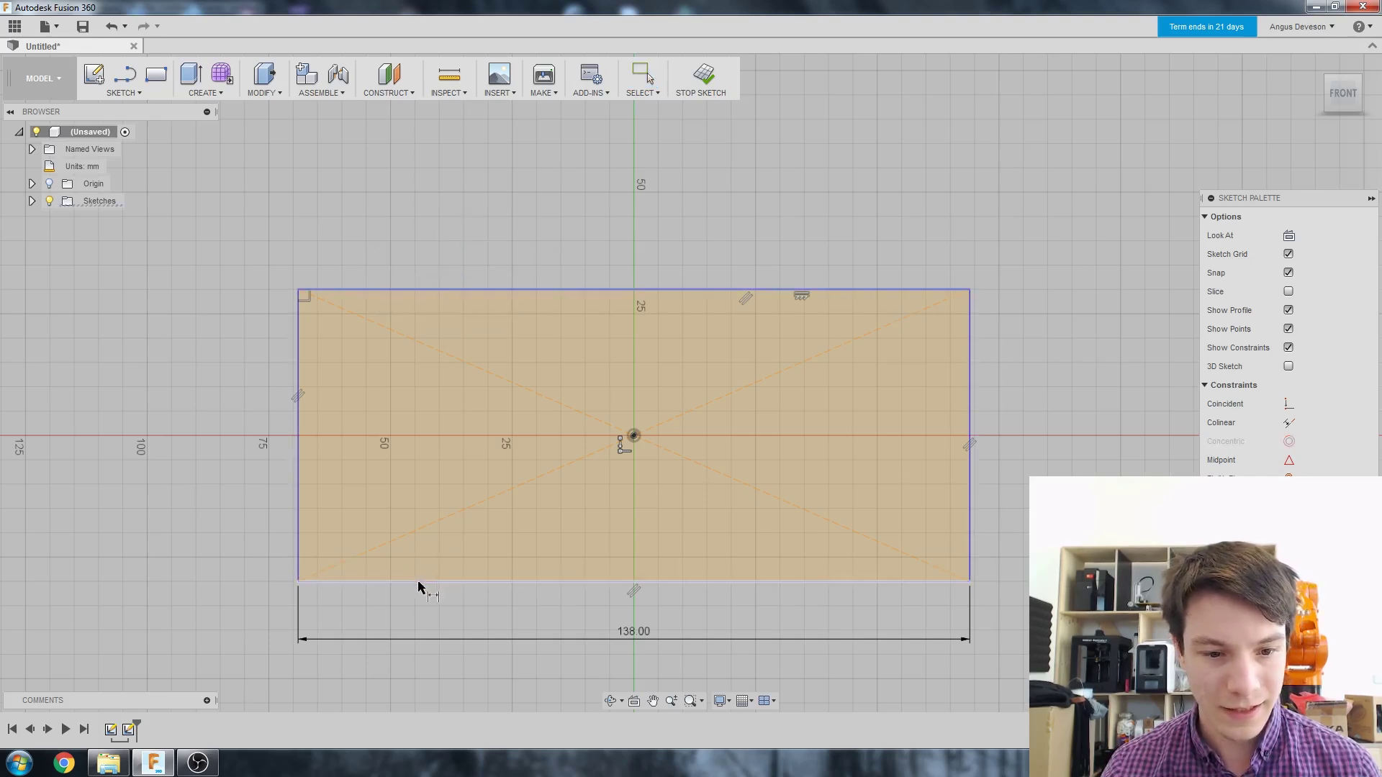
{"action": "left_click", "coordinate": [225, 402]}
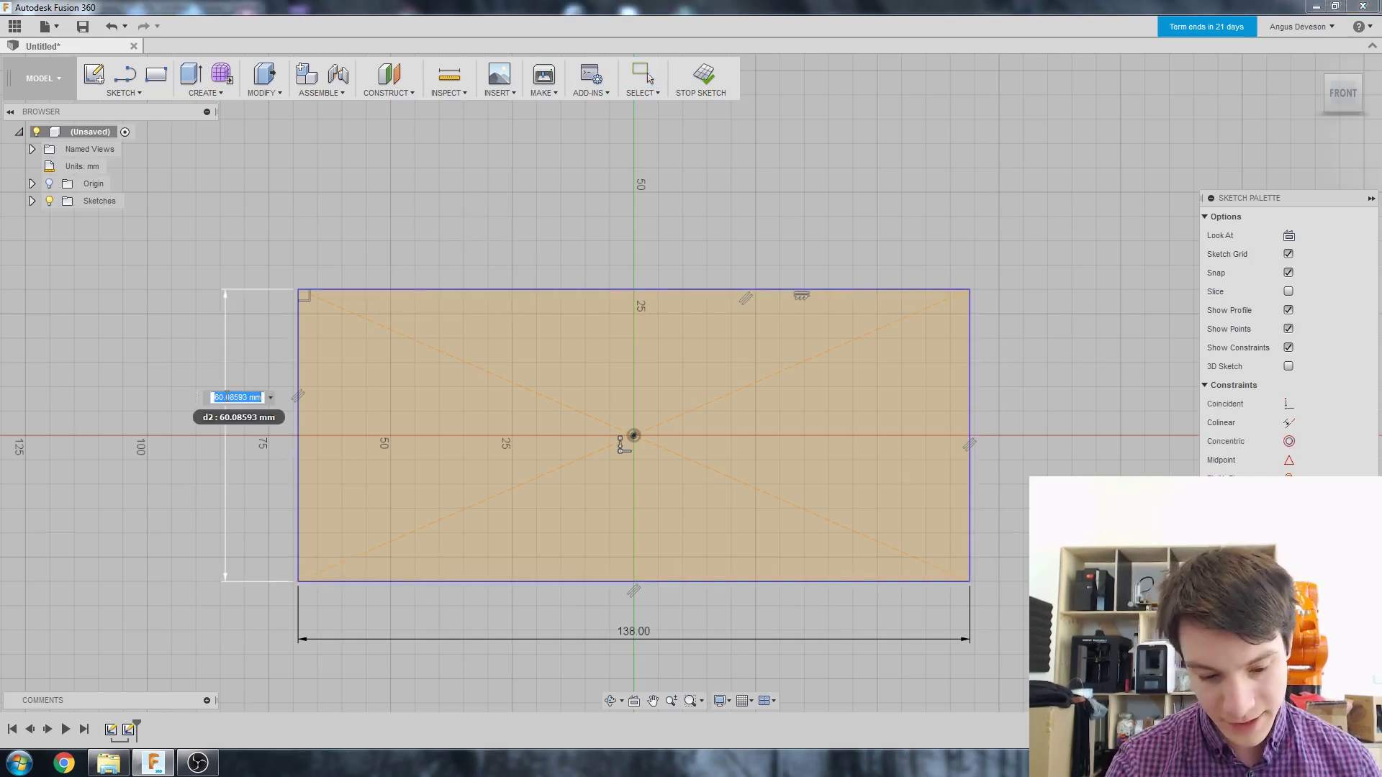
{"action": "type", "text": "90"}
{"action": "key", "text": "Return"}
{"action": "scroll", "coordinate": [349, 544], "scroll_direction": "down", "scroll_amount": 2}
{"action": "scroll", "coordinate": [562, 556], "scroll_direction": "up", "scroll_amount": 1}
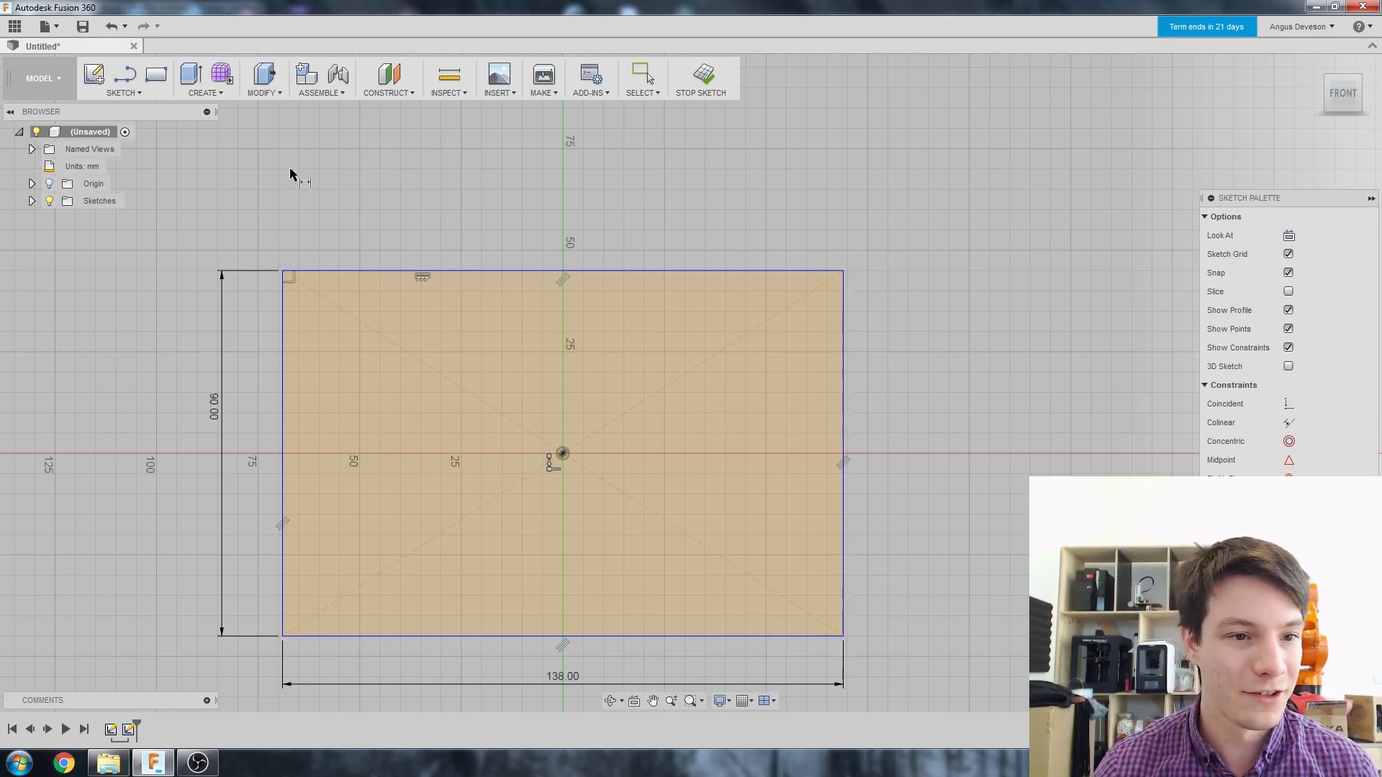
- Apply sketch fillets to all four corners of the rectangle
{"action": "left_click", "coordinate": [128, 93]}
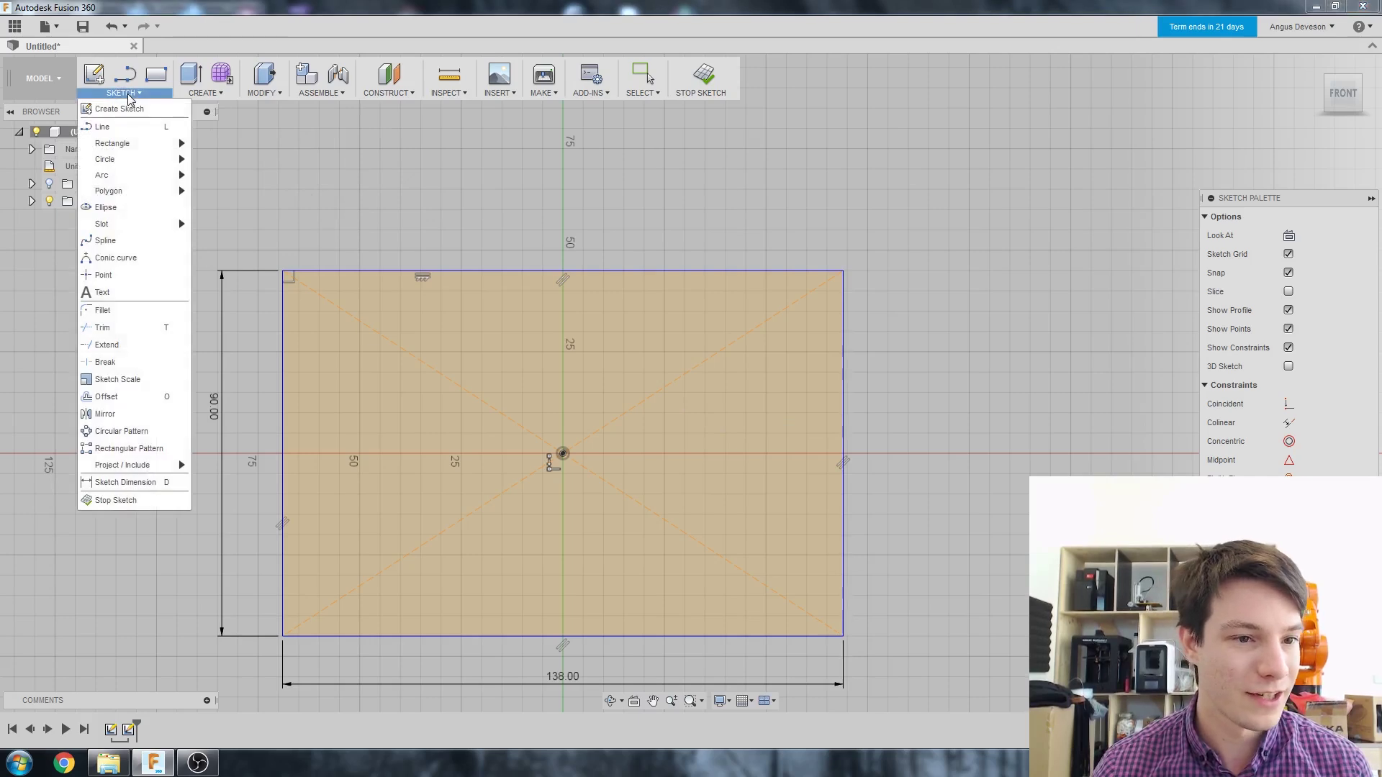
{"action": "left_click", "coordinate": [108, 325]}
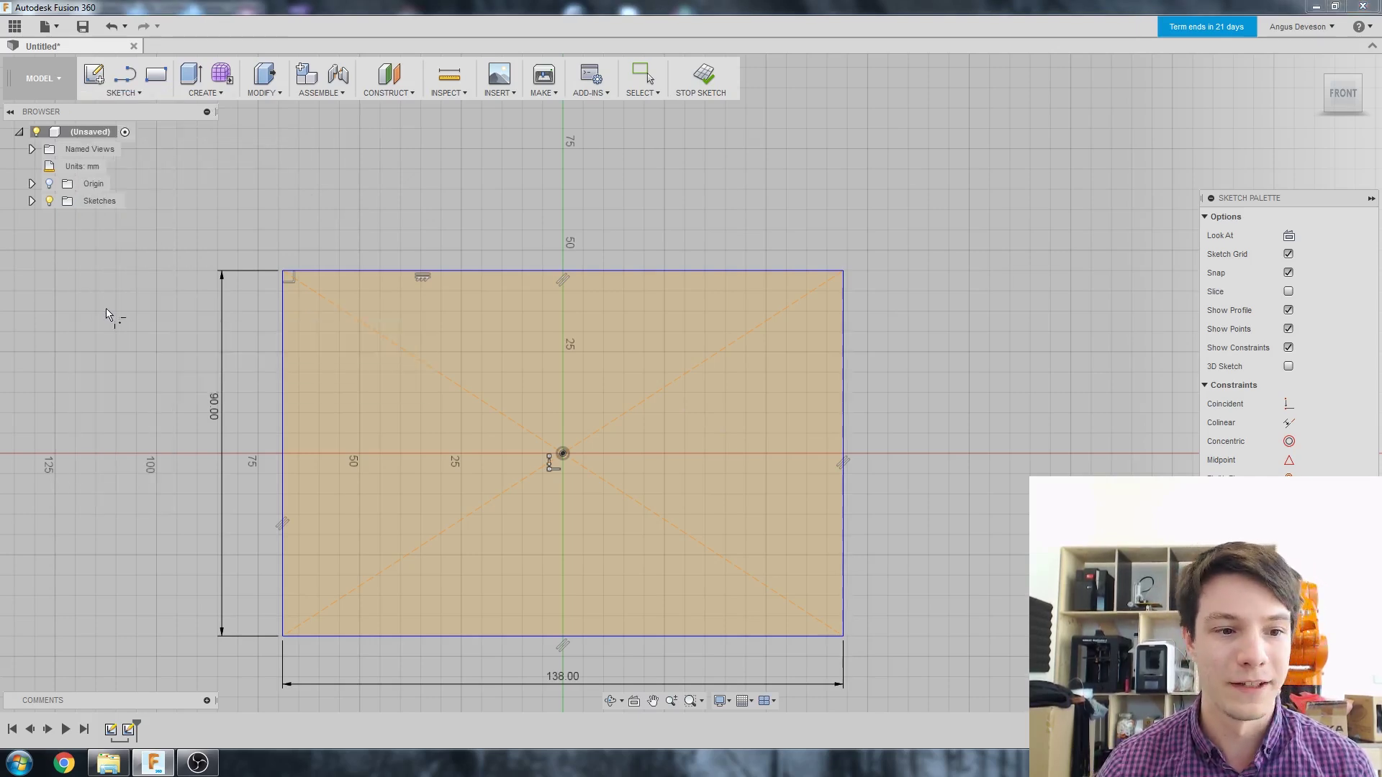
{"action": "left_click", "coordinate": [299, 273]}
{"action": "left_click", "coordinate": [285, 302]}
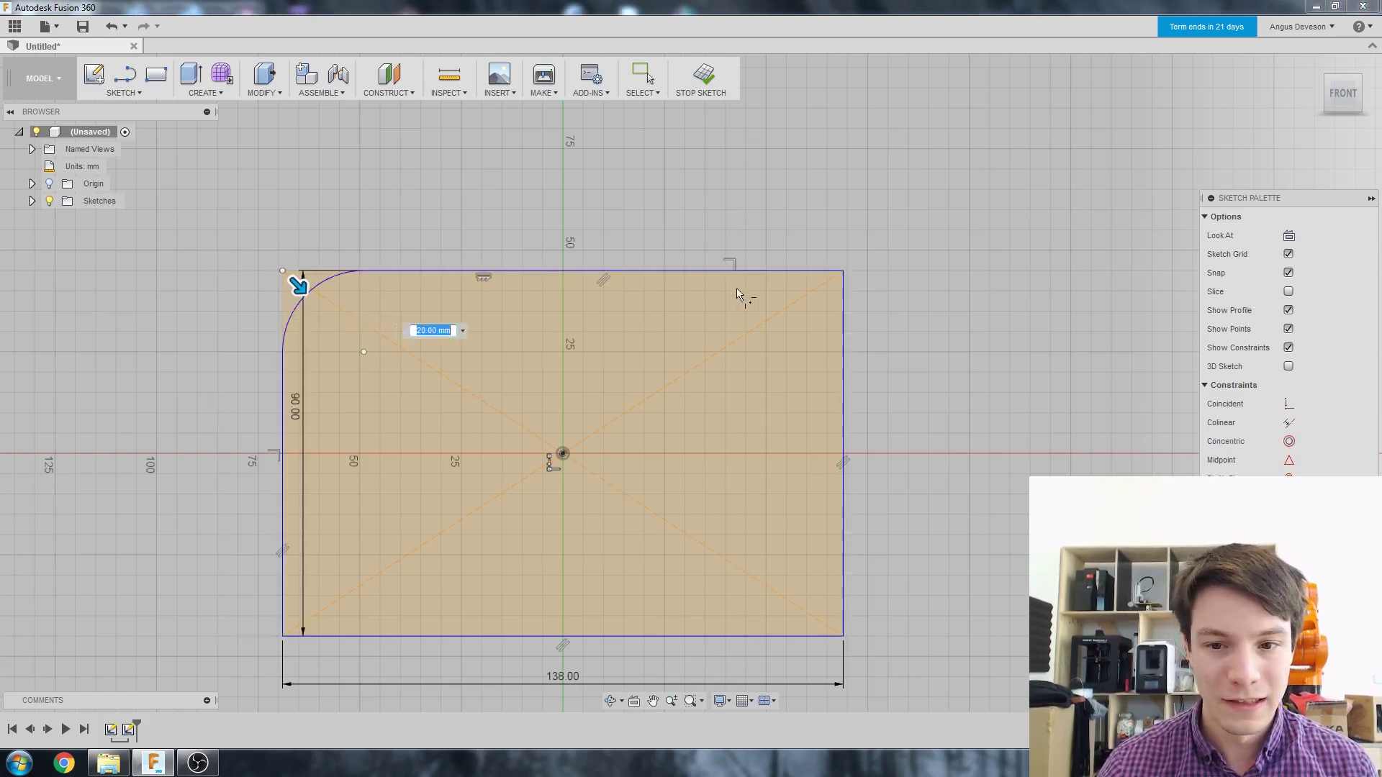
{"action": "left_click", "coordinate": [781, 271]}
{"action": "left_click", "coordinate": [842, 315]}
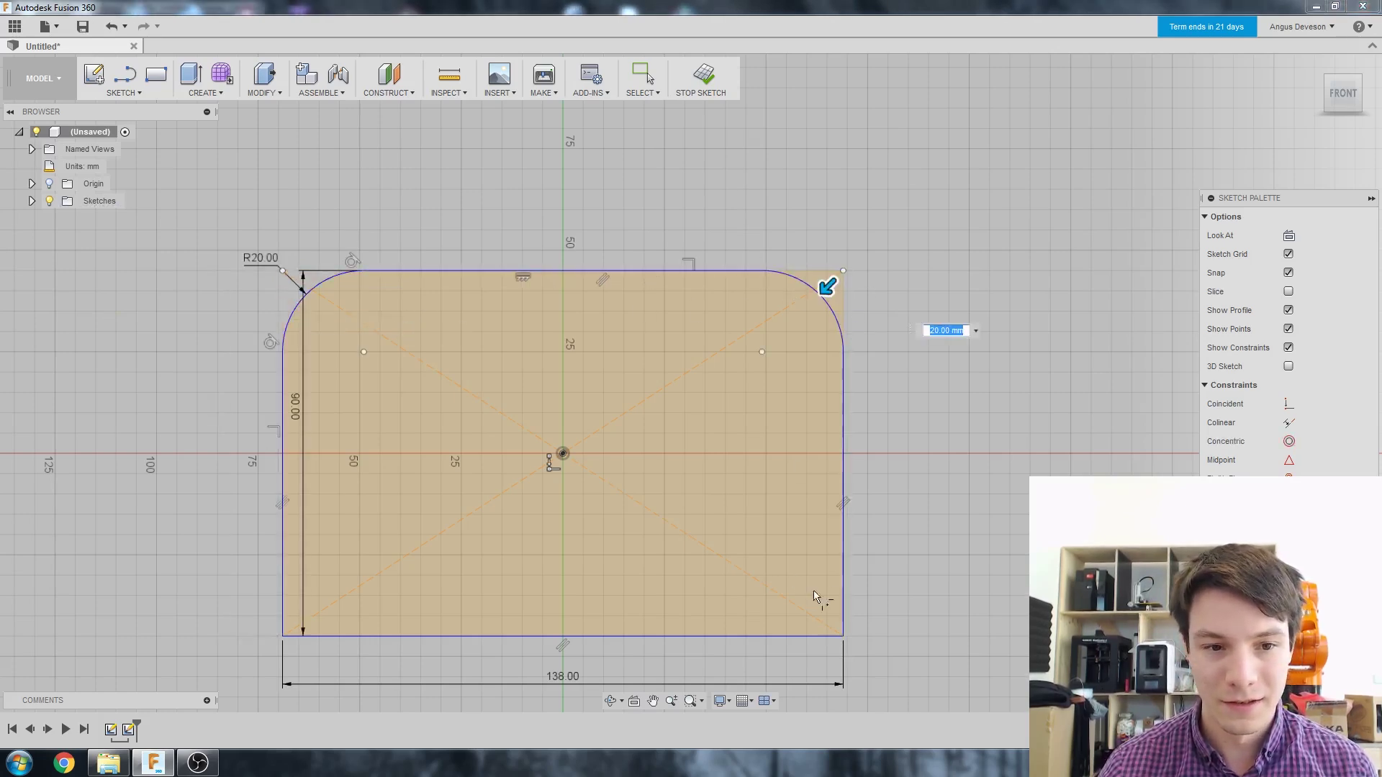
{"action": "left_click", "coordinate": [843, 575]}
{"action": "left_click", "coordinate": [806, 636]}
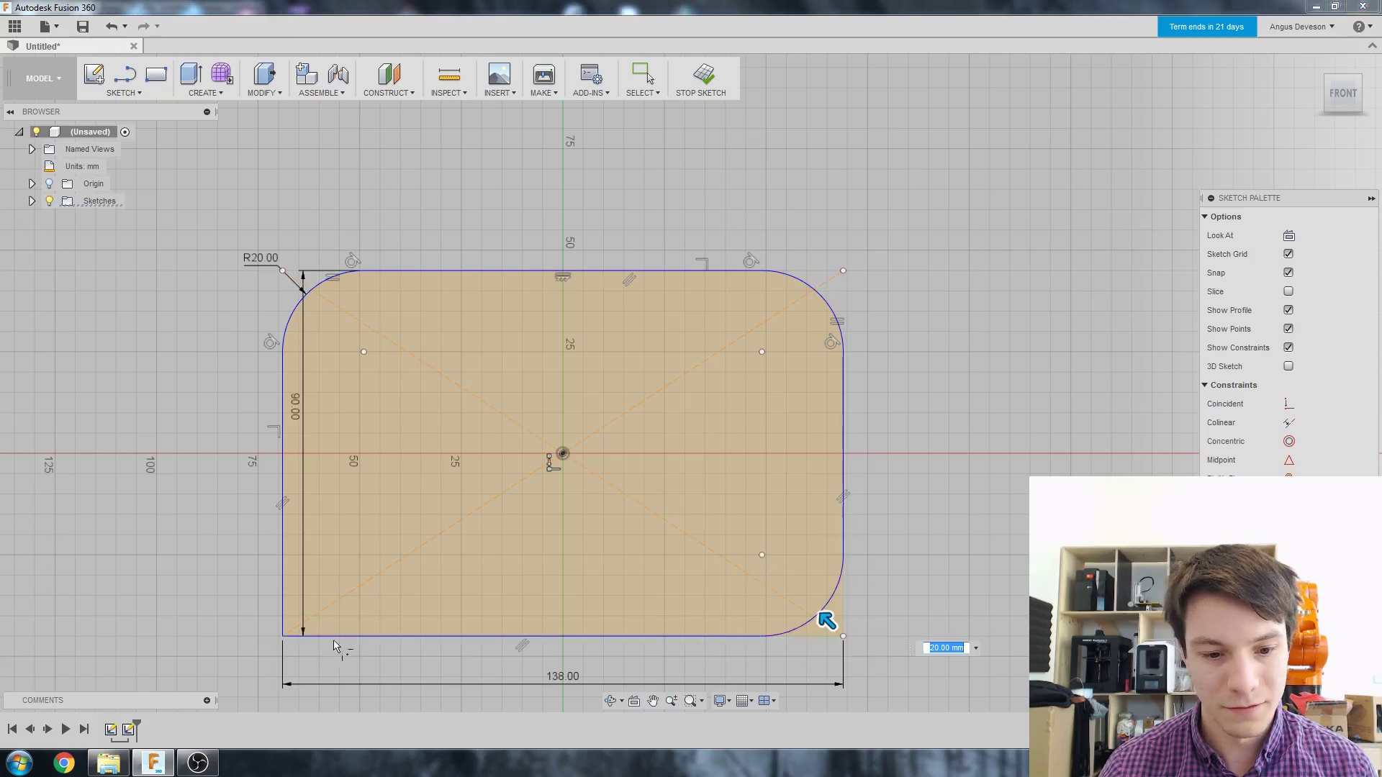
{"action": "left_click", "coordinate": [338, 636]}
{"action": "left_click", "coordinate": [284, 603]}
- Set the radius of the corner fillets to 2.5 mm
{"action": "left_click", "coordinate": [426, 648]}
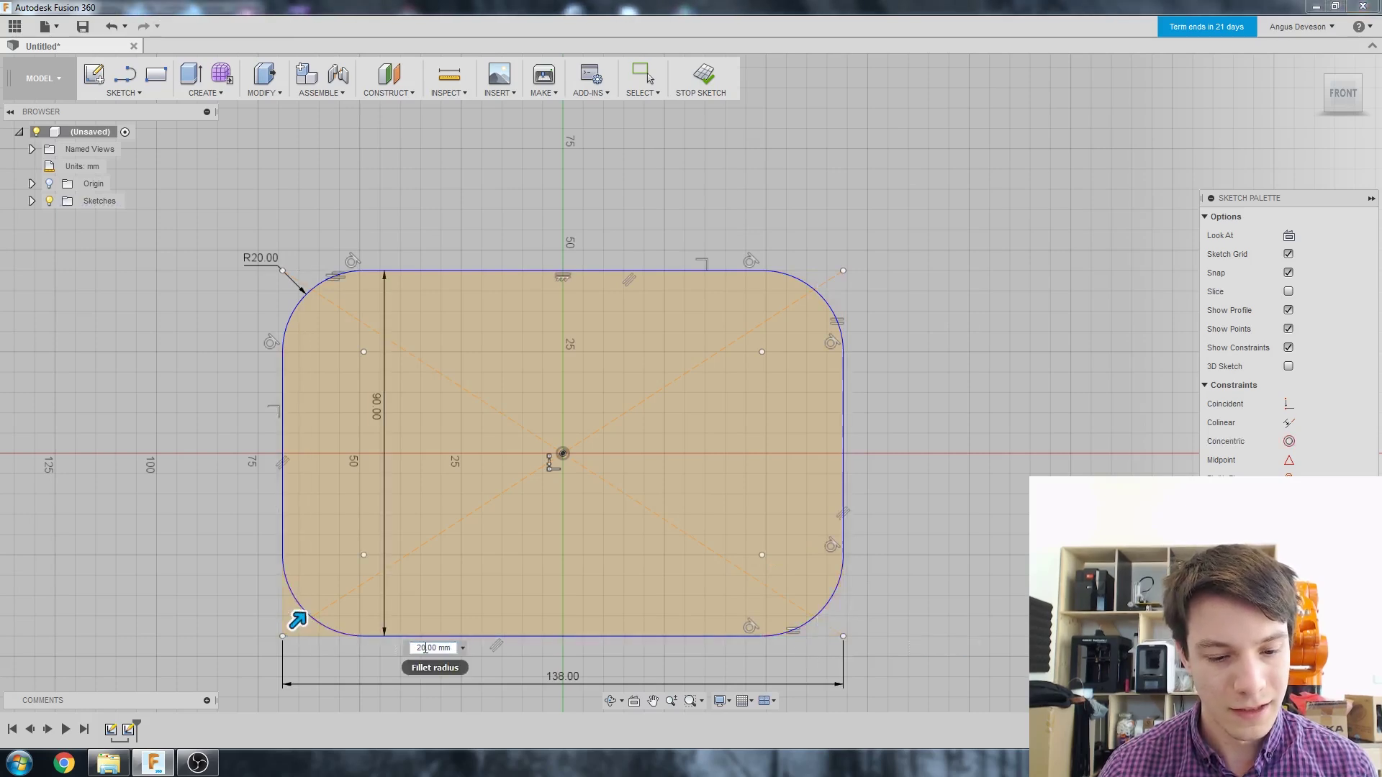
{"action": "double_click", "coordinate": [426, 648]}
{"action": "type", "text": "2.5"}
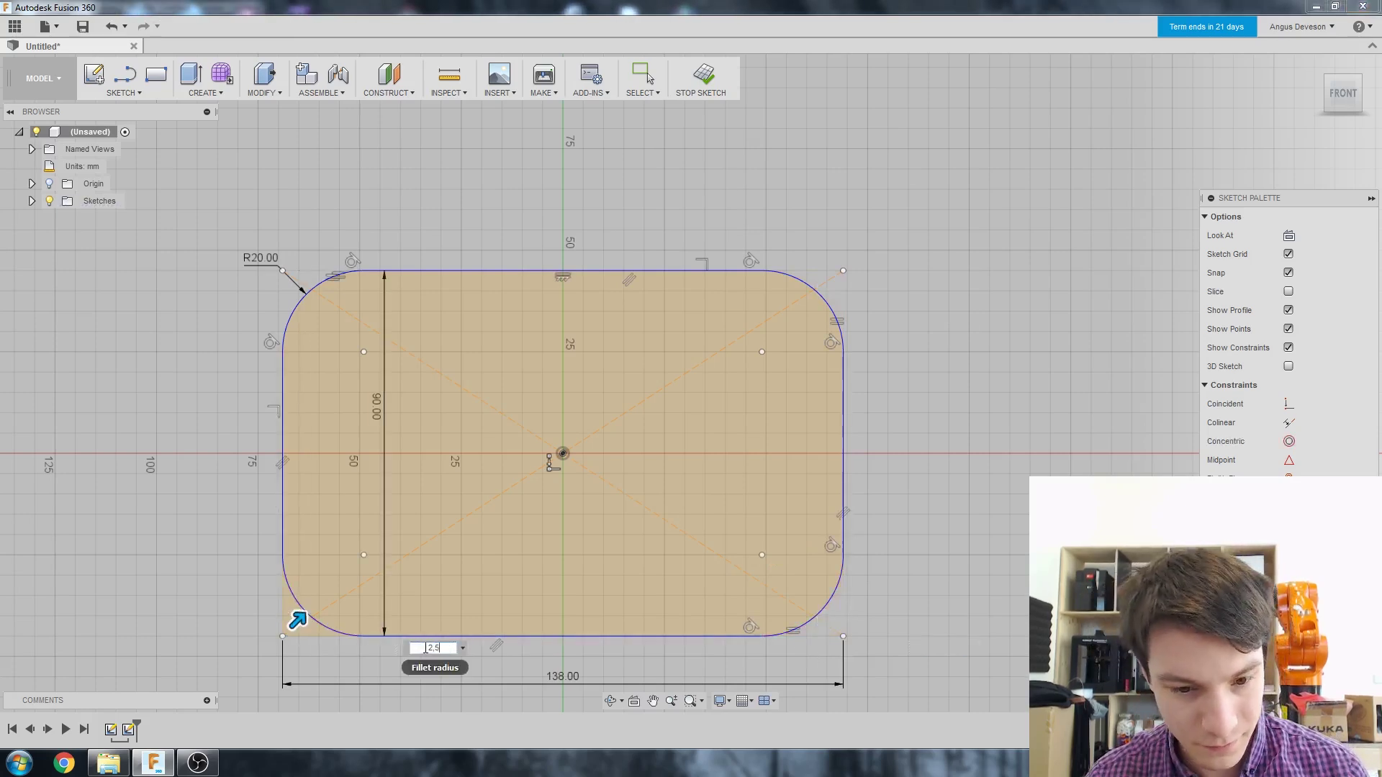
{"action": "key", "text": "Return"}
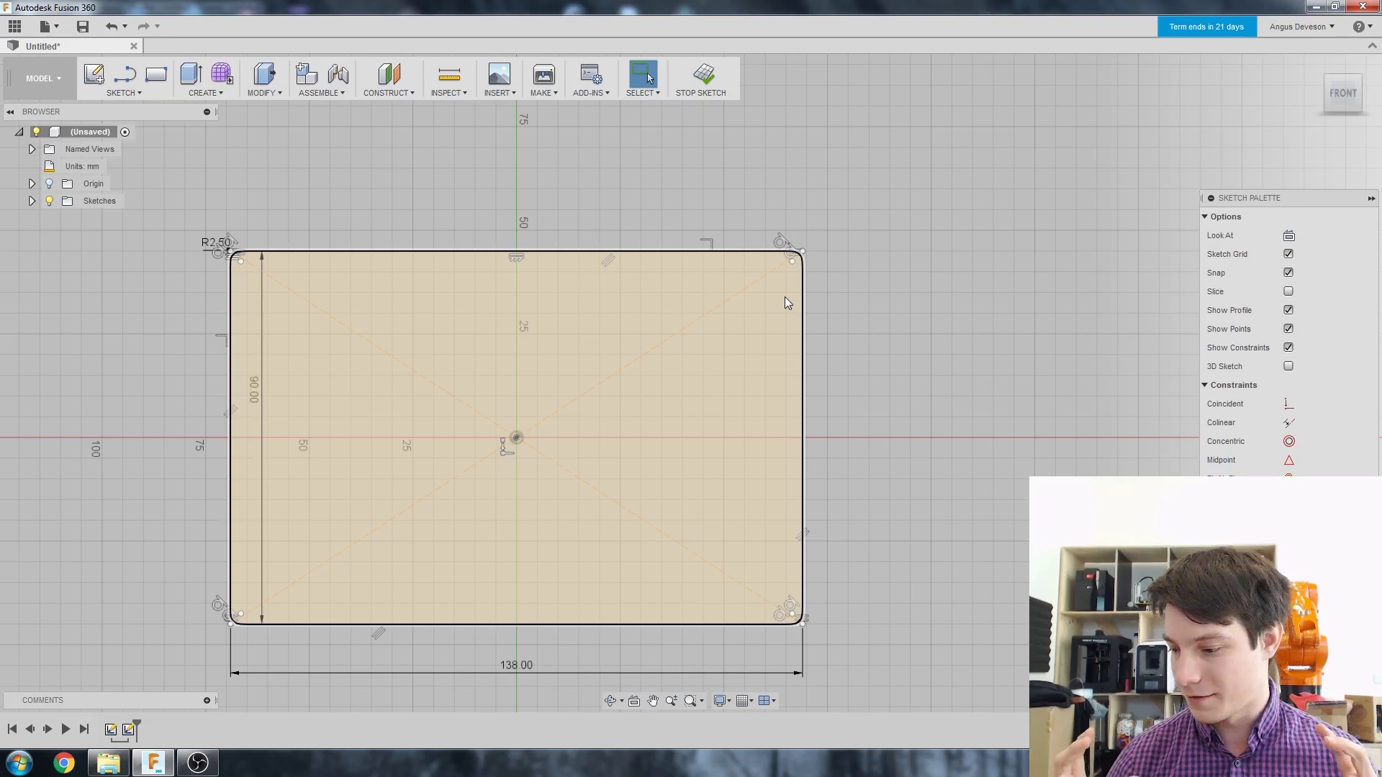
{"action": "left_click", "coordinate": [785, 296]}
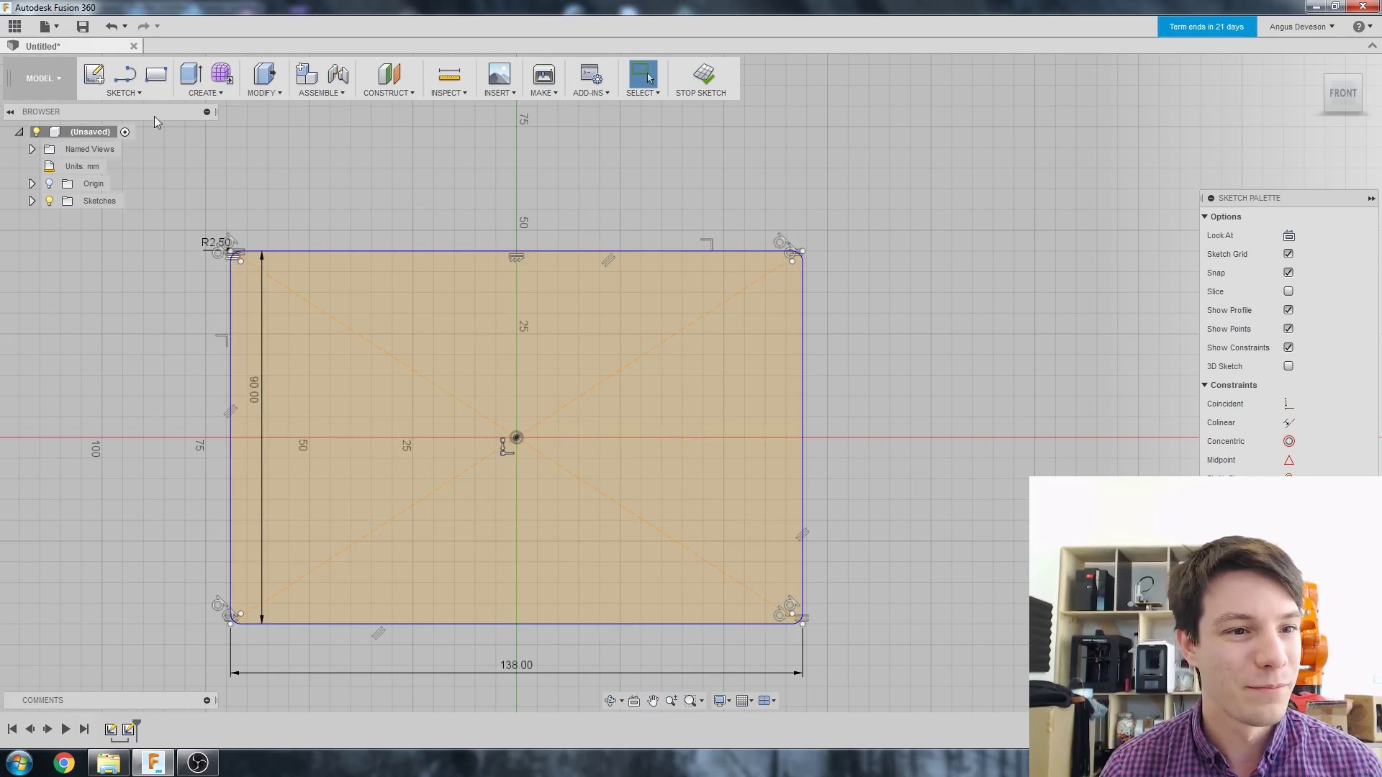
- Offset the chained outline of the rounded rectangle inward with an offset position of -4 mm
{"action": "left_click", "coordinate": [138, 93]}
{"action": "mouse_move", "coordinate": [134, 166]}
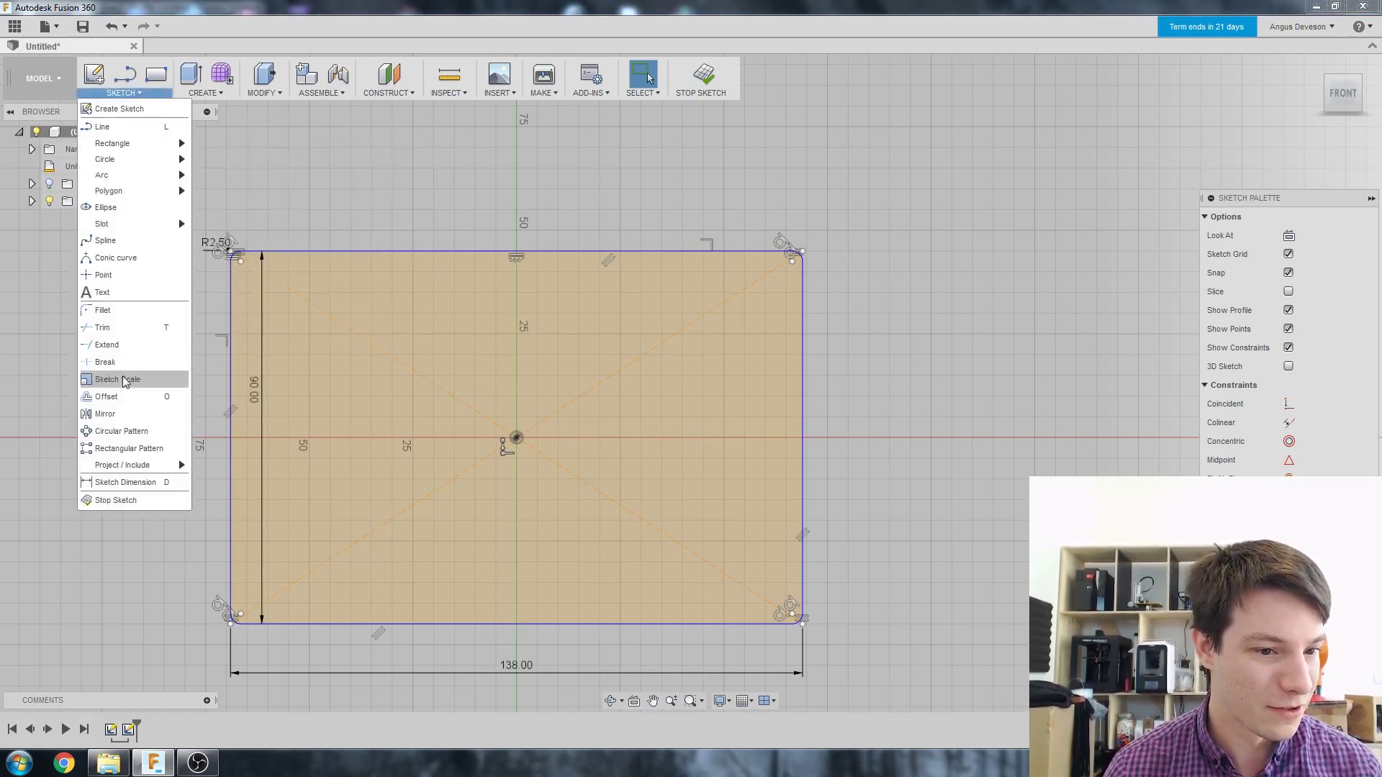
{"action": "left_click", "coordinate": [107, 397]}
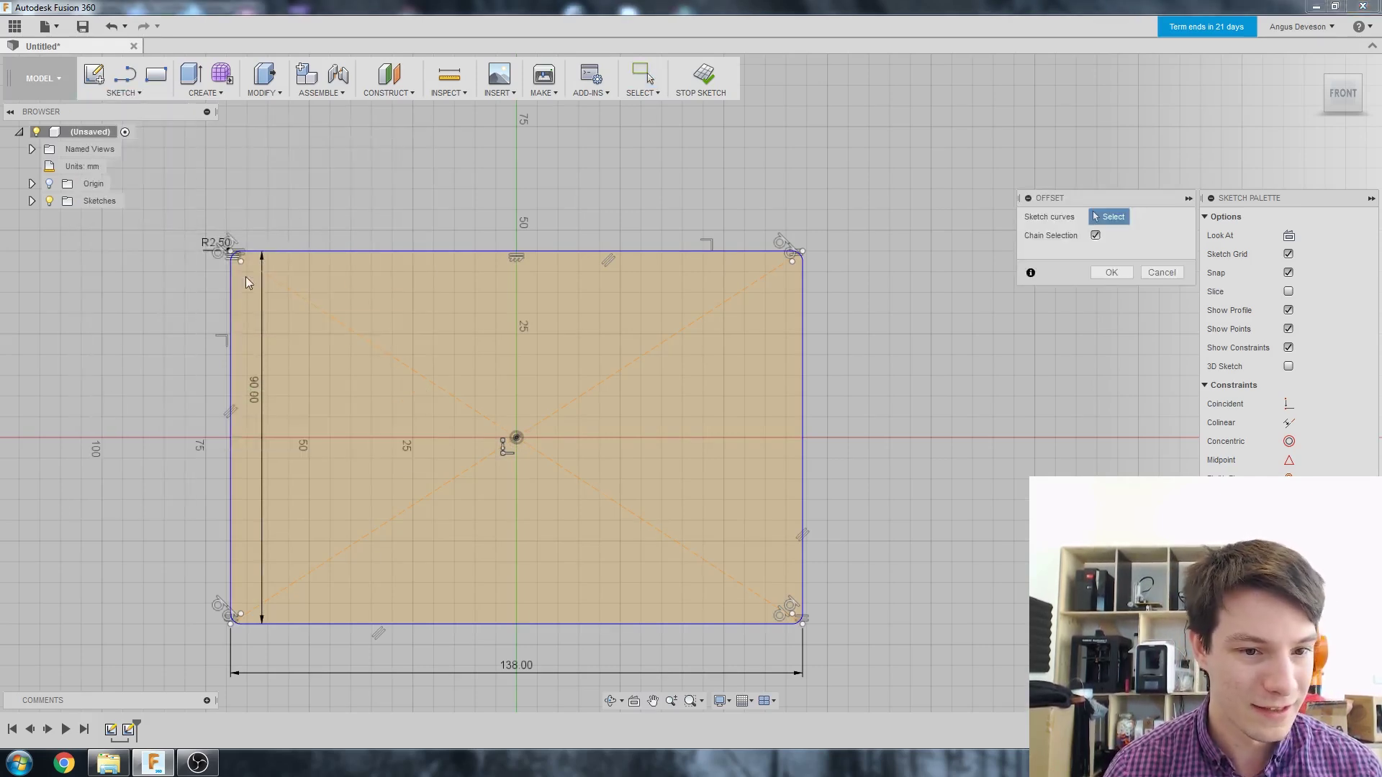
{"action": "left_click", "coordinate": [356, 252]}
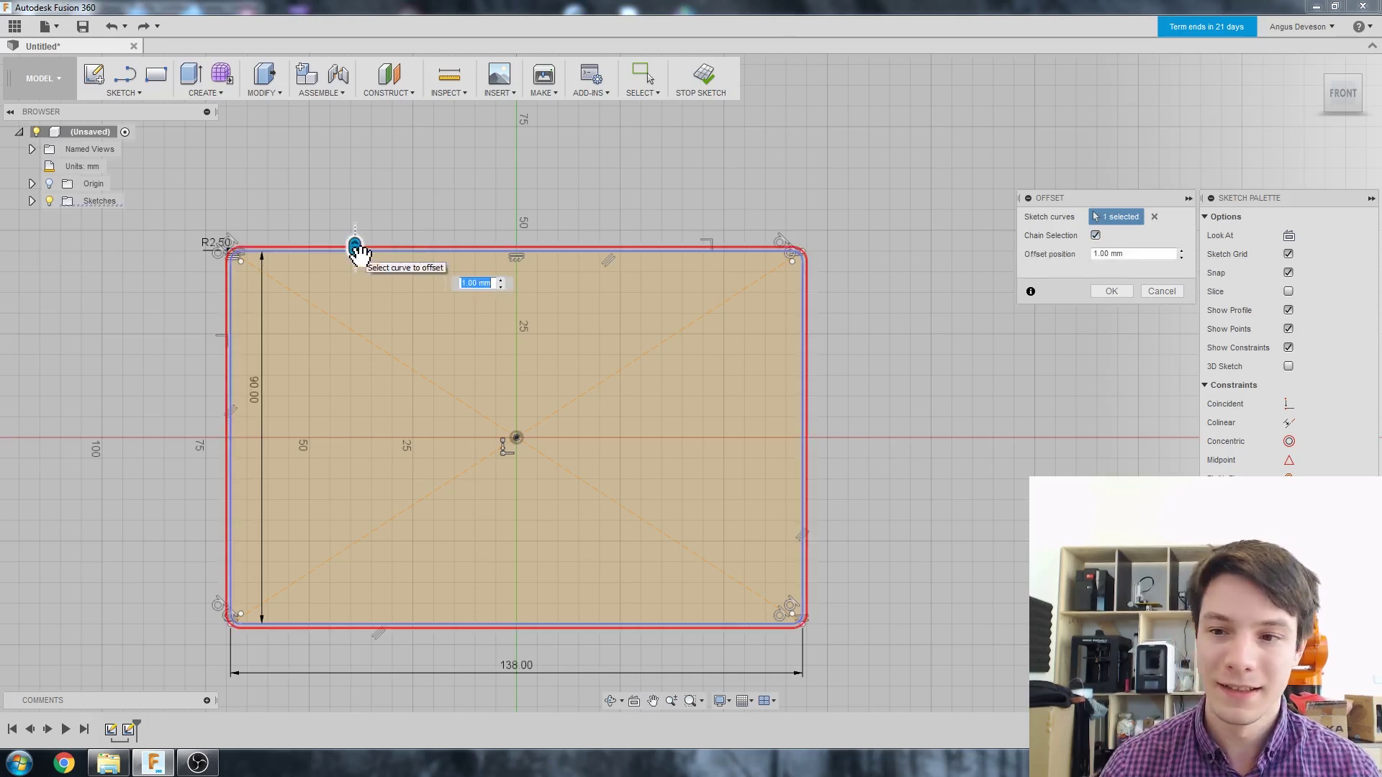
{"action": "left_click", "coordinate": [1144, 253]}
{"action": "left_click", "coordinate": [1181, 251]}
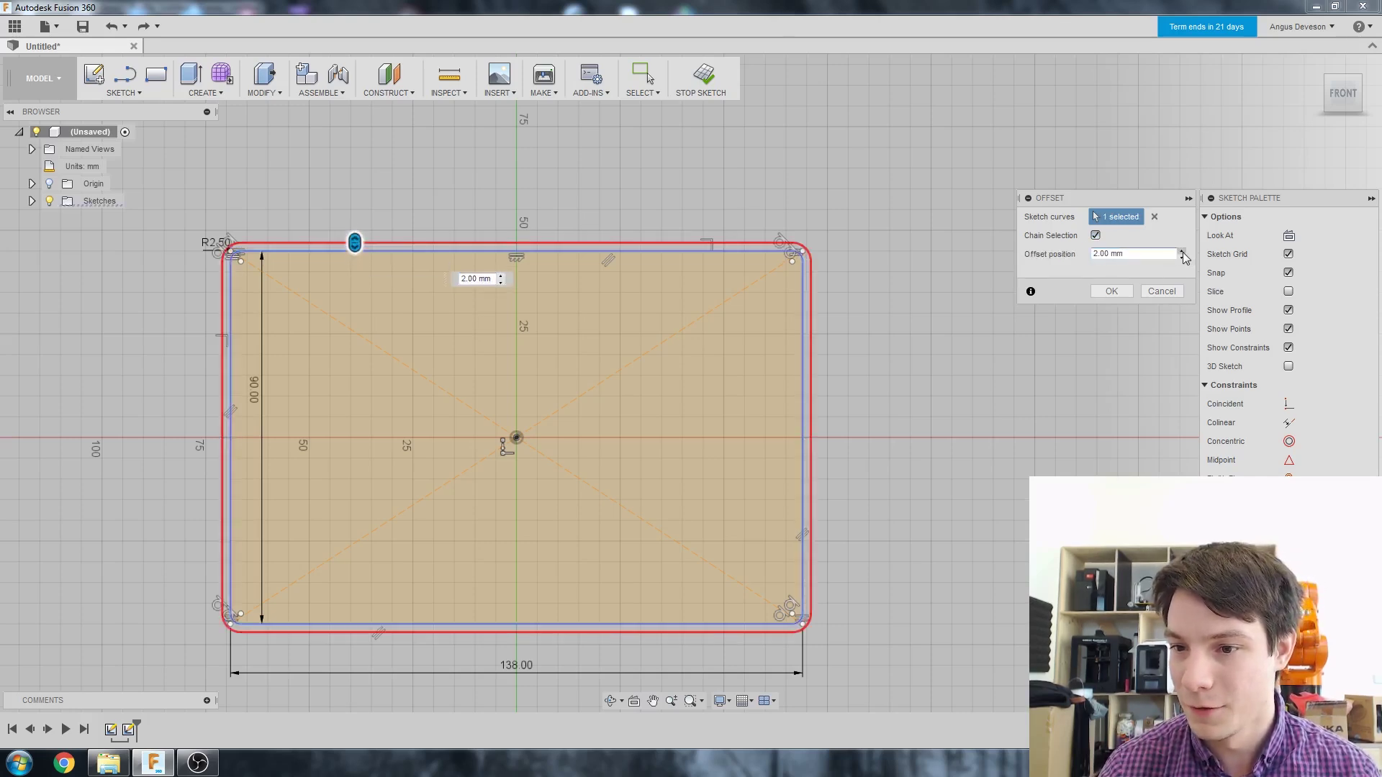
{"action": "left_click", "coordinate": [1181, 250]}
{"action": "left_click", "coordinate": [1181, 250]}
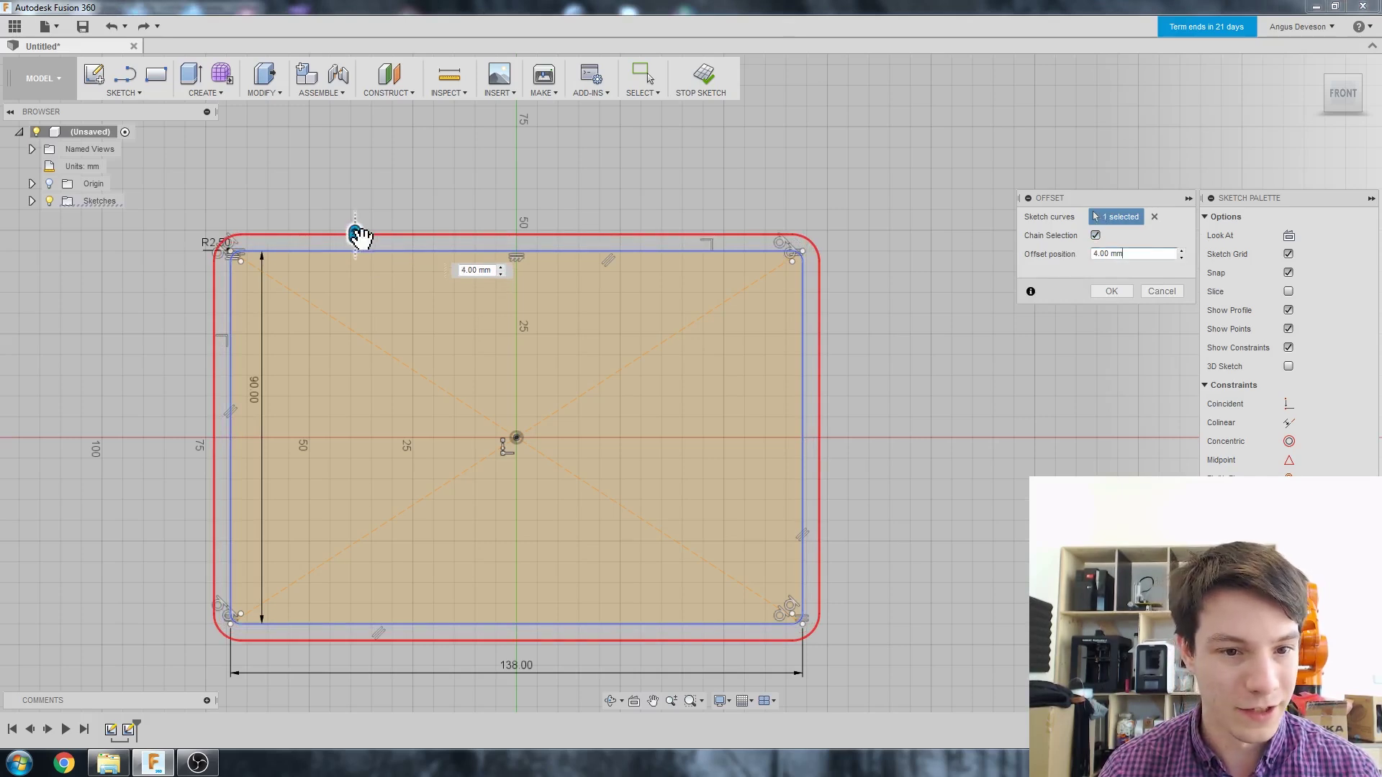
{"action": "left_click_drag", "start_coordinate": [355, 233], "coordinate": [356, 272]}
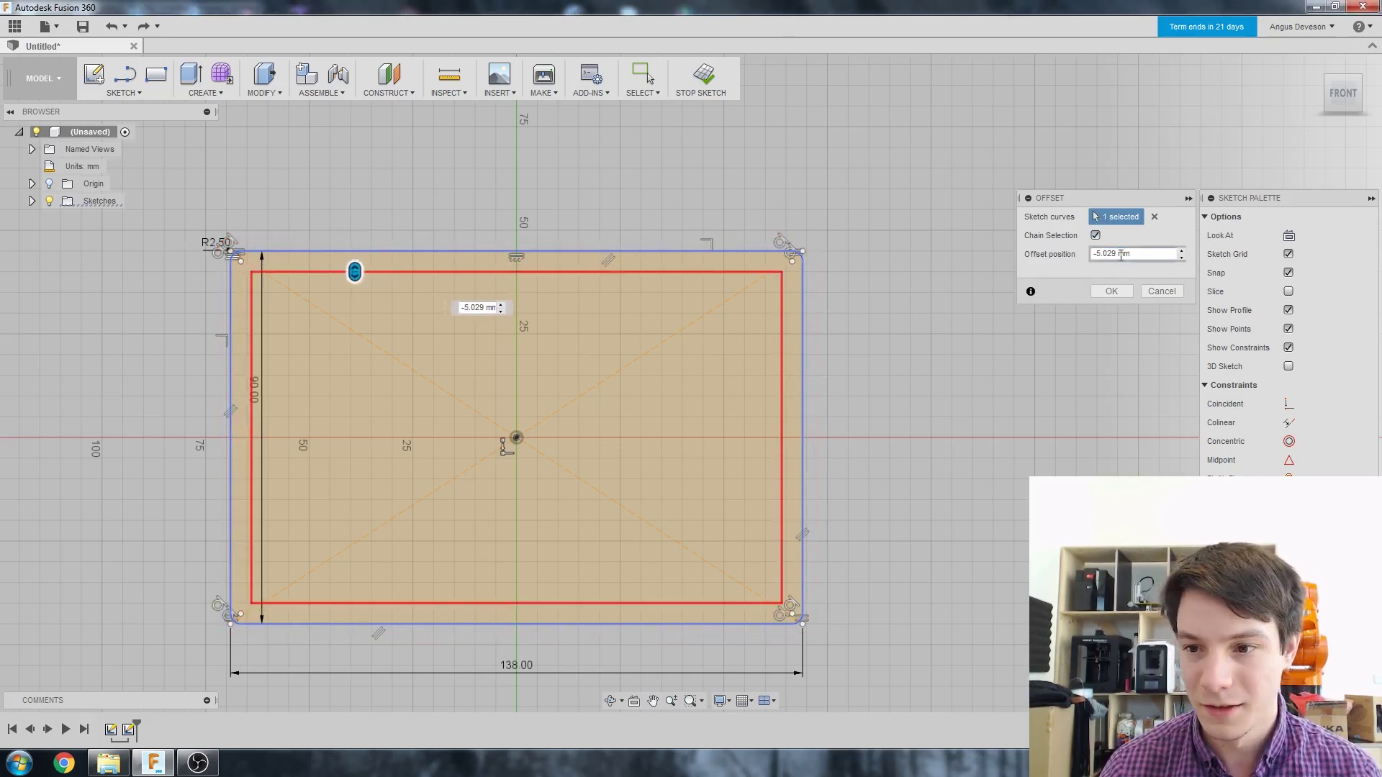
{"action": "left_click_drag", "start_coordinate": [1132, 254], "coordinate": [1081, 253]}
{"action": "type", "text": "-4"}
{"action": "key", "text": "Return"}
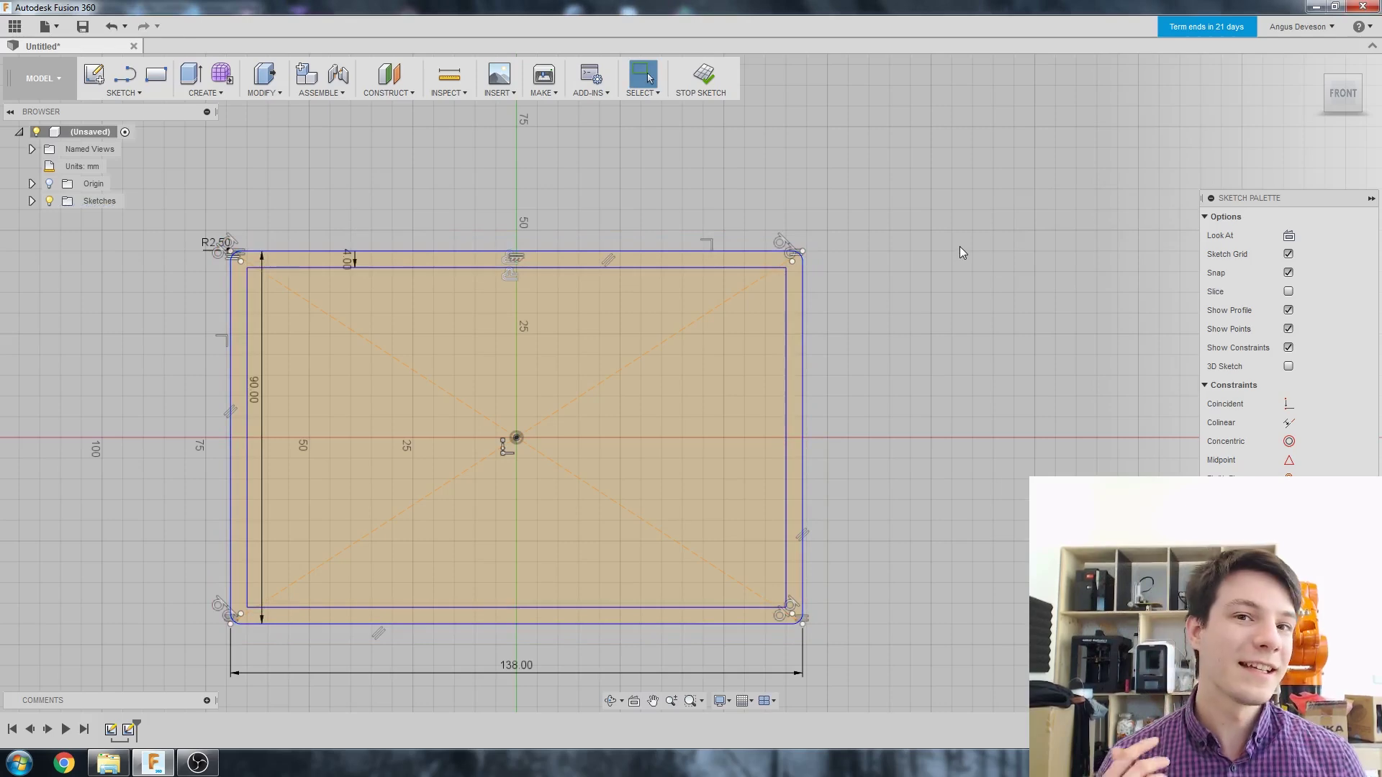
{"action": "scroll", "coordinate": [299, 345], "scroll_direction": "up", "scroll_amount": 8}
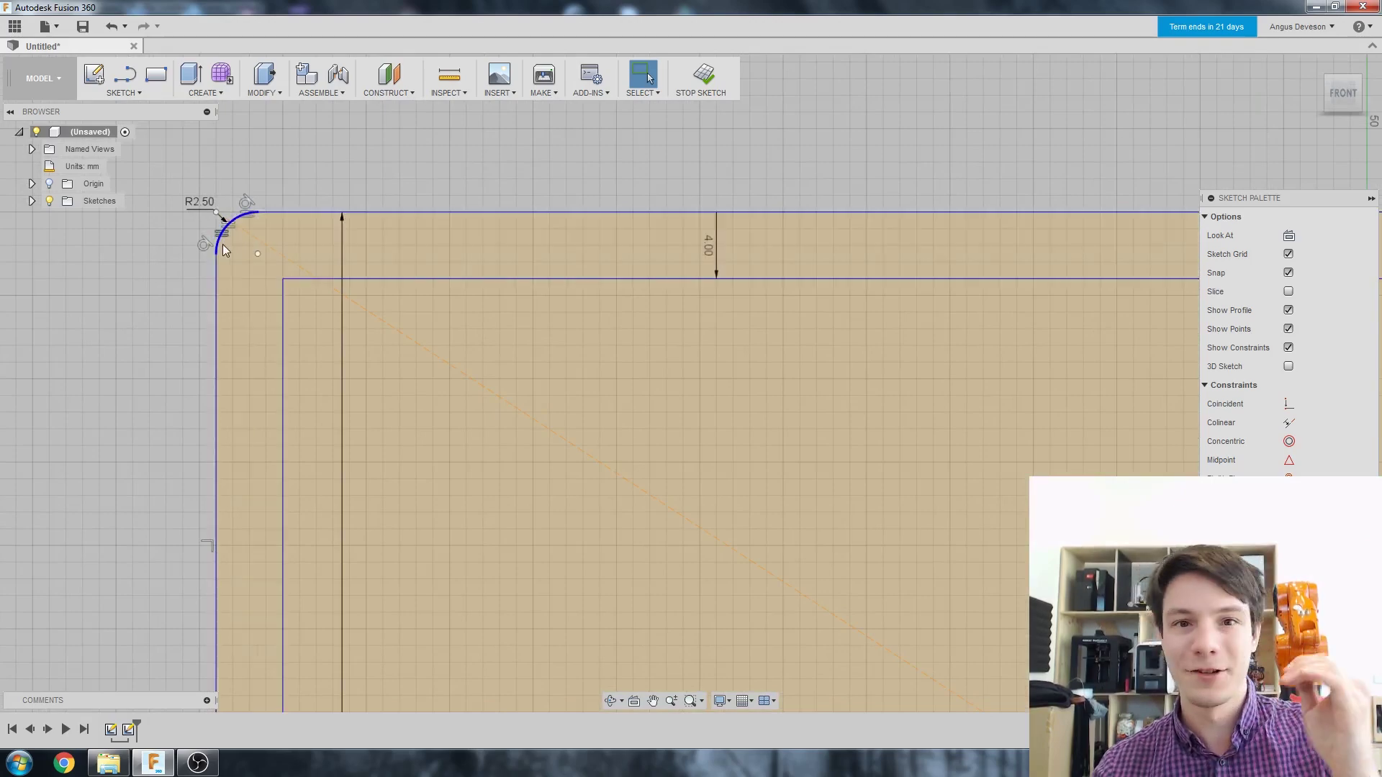
{"action": "scroll", "coordinate": [477, 427], "scroll_direction": "down", "scroll_amount": 5}
{"action": "scroll", "coordinate": [792, 500], "scroll_direction": "down", "scroll_amount": 2}
{"action": "scroll", "coordinate": [663, 447], "scroll_direction": "up", "scroll_amount": 3}
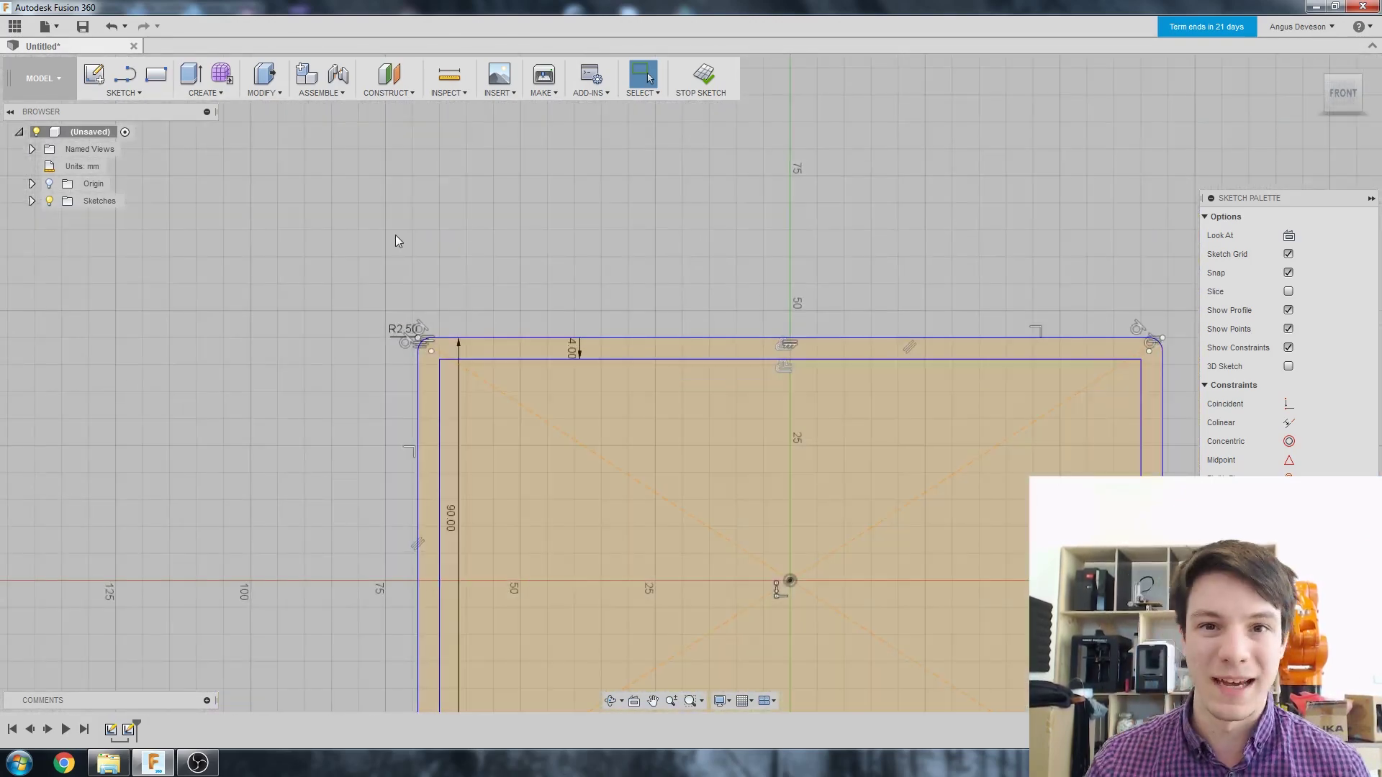
{"action": "left_click", "coordinate": [124, 92]}
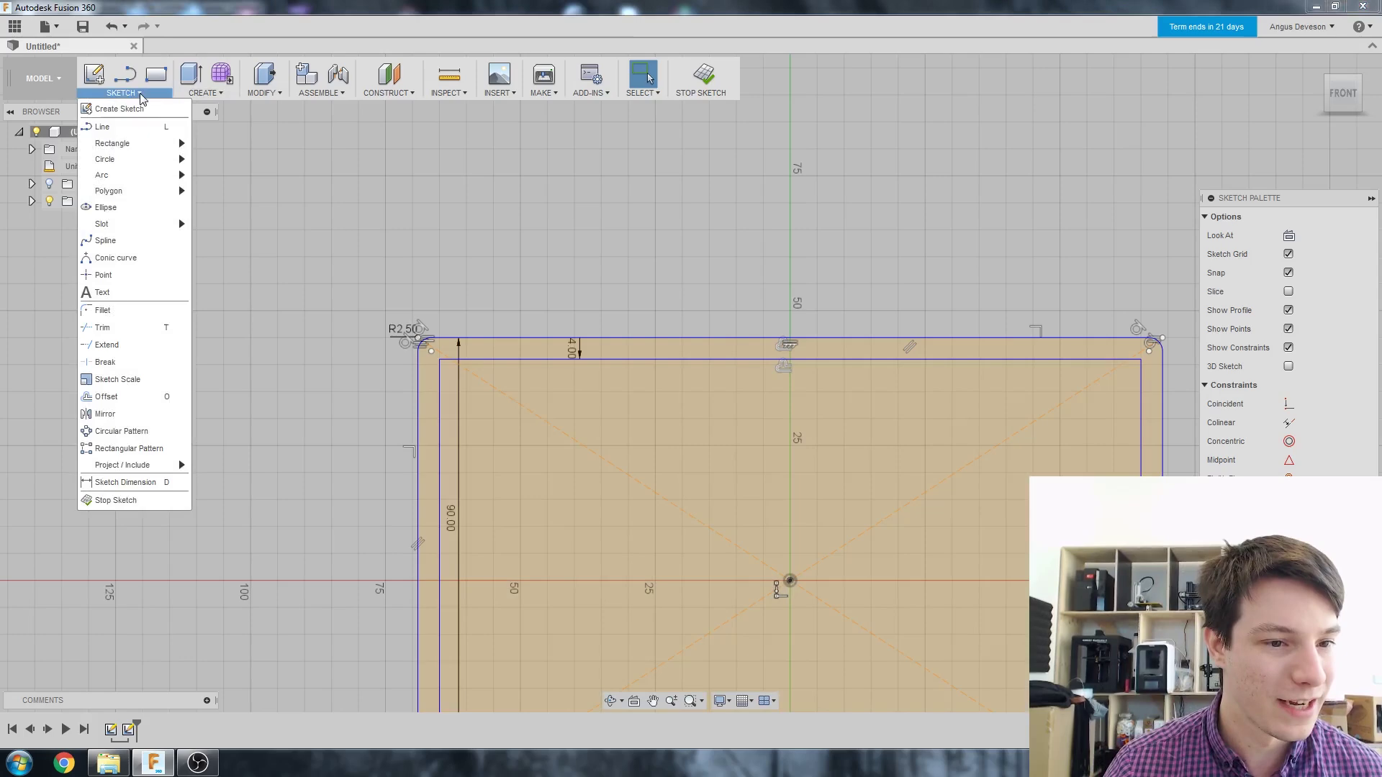
{"action": "left_click", "coordinate": [130, 317]}
{"action": "left_click", "coordinate": [445, 364]}
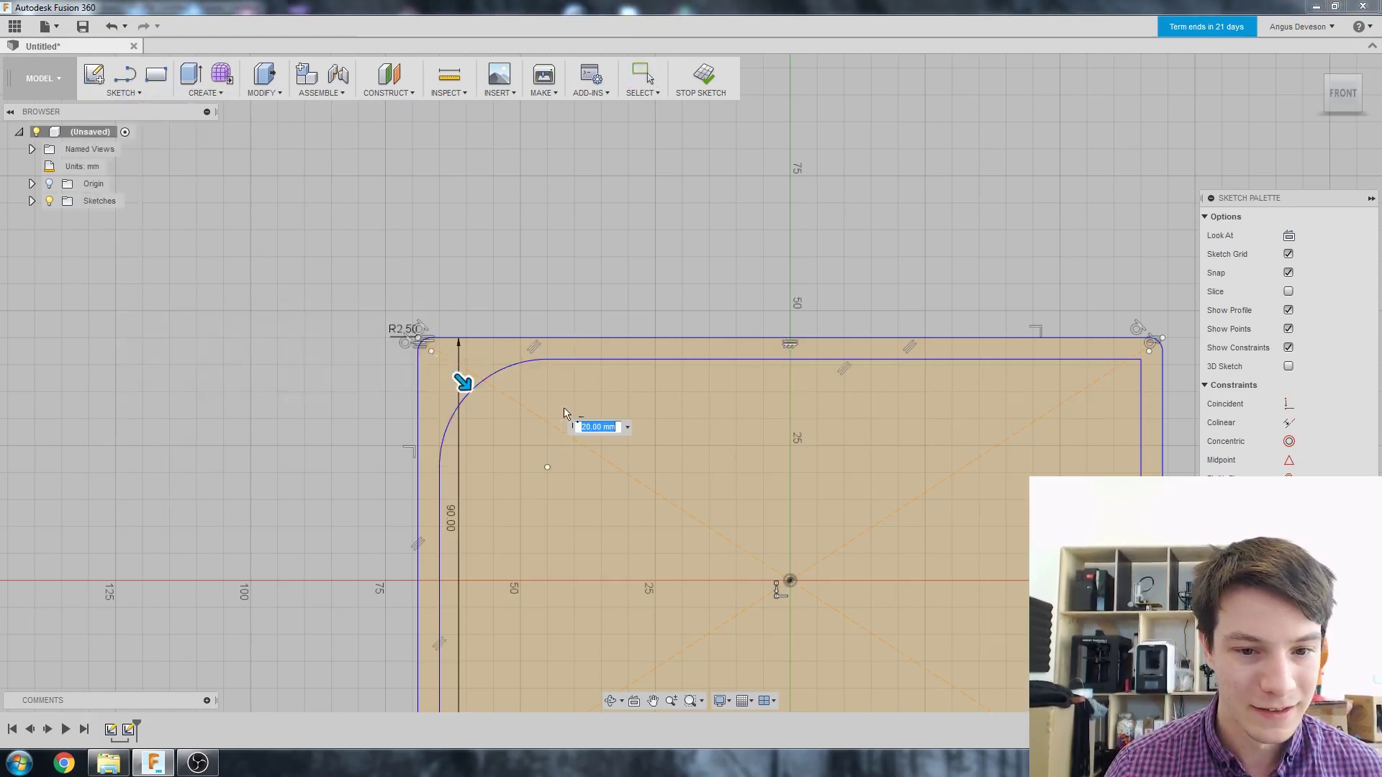
{"action": "scroll", "coordinate": [728, 489], "scroll_direction": "down", "scroll_amount": 2}
{"action": "left_click", "coordinate": [1010, 401]}
{"action": "scroll", "coordinate": [957, 638], "scroll_direction": "up", "scroll_amount": 2}
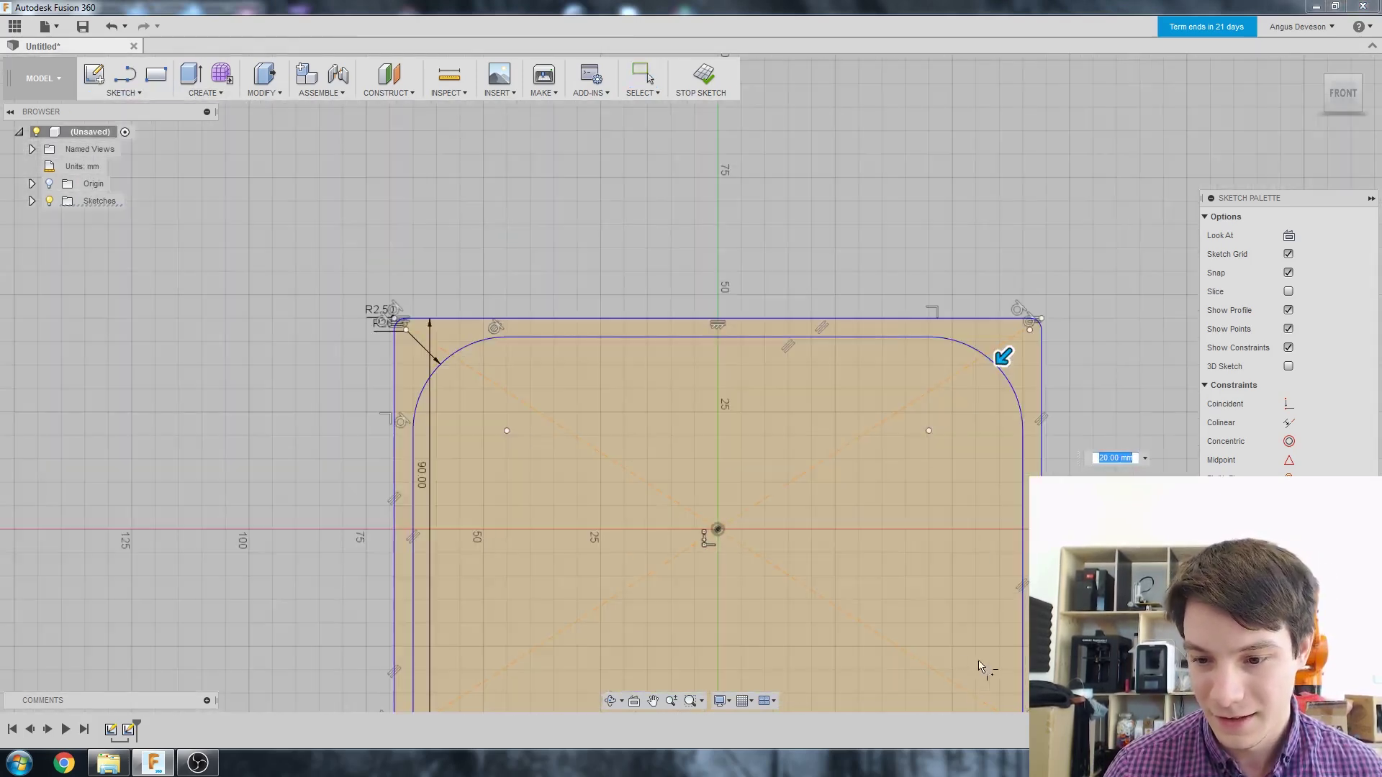
{"action": "scroll", "coordinate": [975, 656], "scroll_direction": "down", "scroll_amount": 3}
{"action": "mouse_move", "coordinate": [916, 582]}
{"action": "middle_mouse_down", "text": "shift"}
{"action": "mouse_move", "coordinate": [892, 465]}
{"action": "mouse_move", "coordinate": [901, 580]}
{"action": "middle_mouse_up", "text": "shift"}
{"action": "right_click_drag", "start_coordinate": [898, 561], "coordinate": [912, 479]}
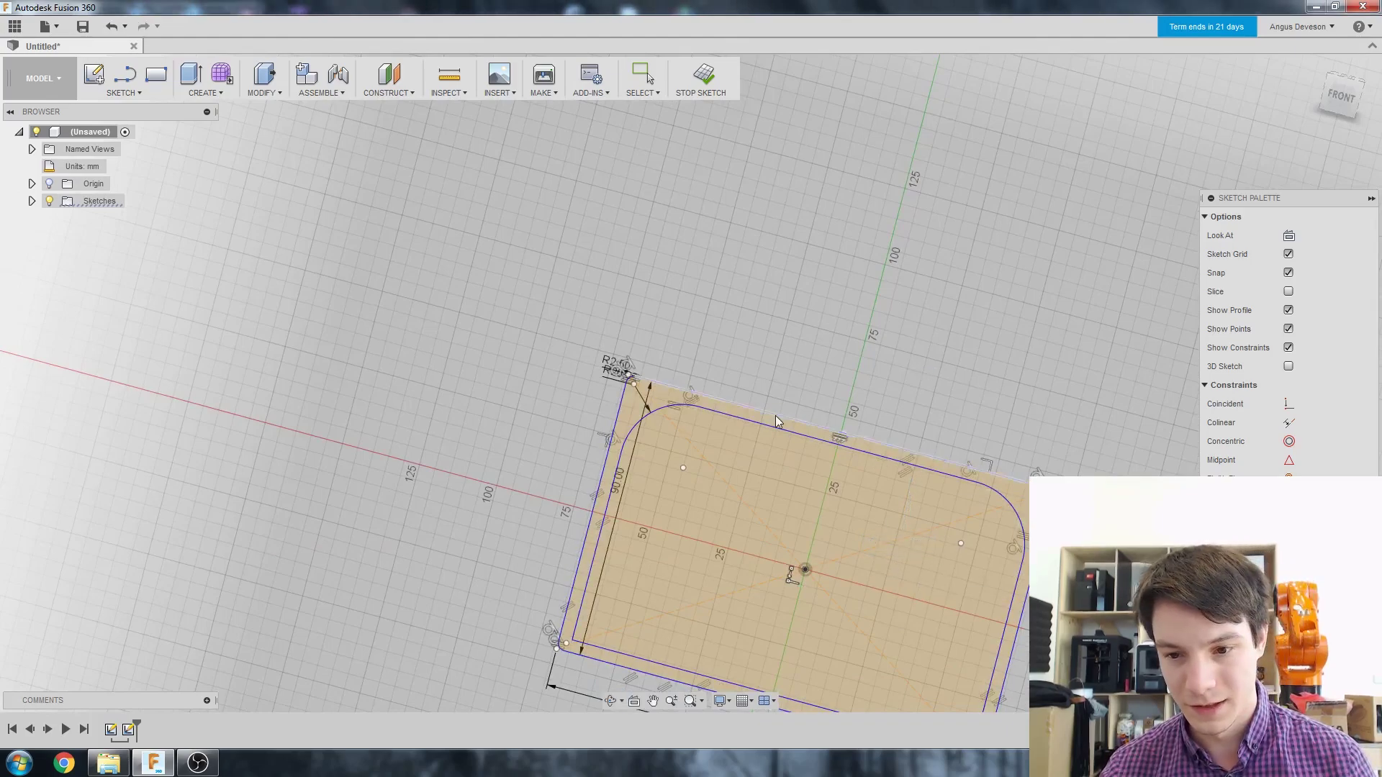
{"action": "scroll", "coordinate": [793, 383], "scroll_direction": "down", "scroll_amount": 2}
{"action": "scroll", "coordinate": [778, 387], "scroll_direction": "up", "scroll_amount": 5}
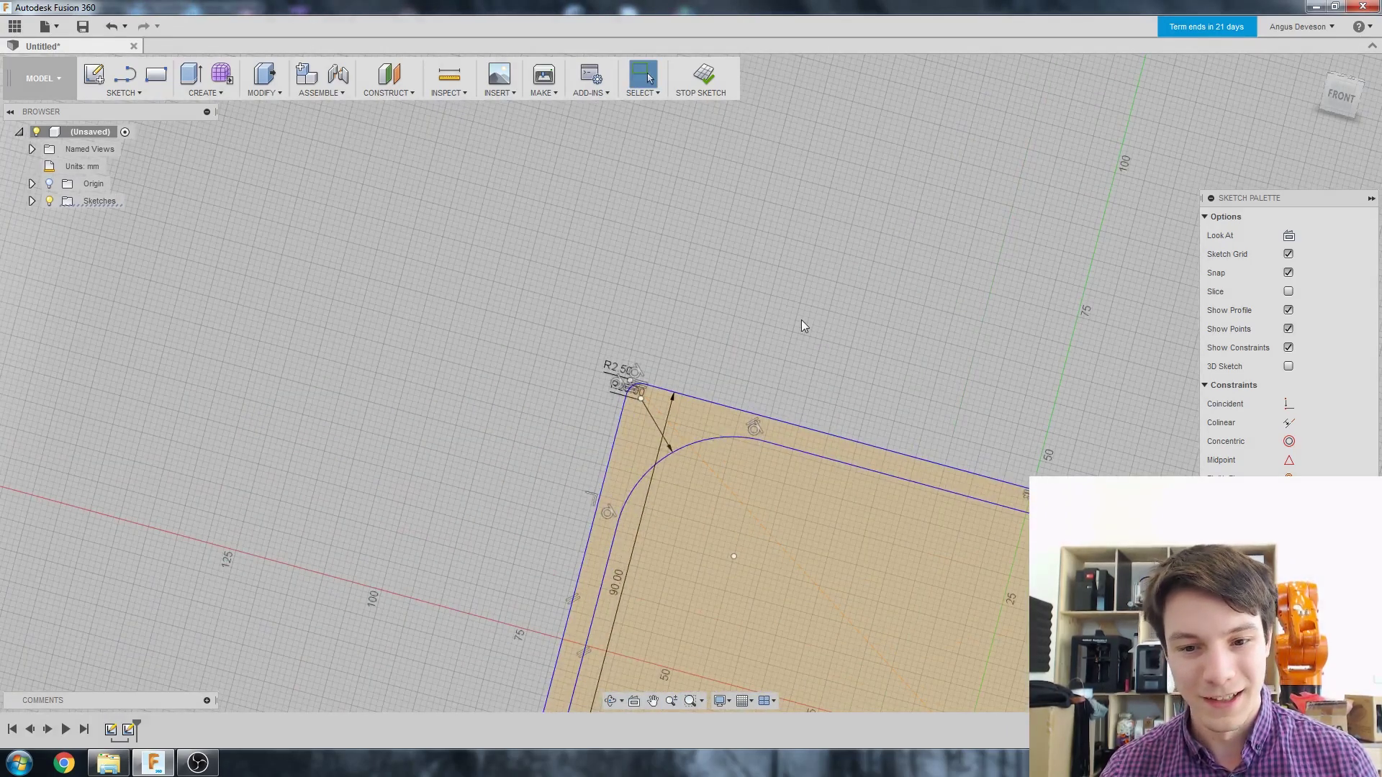
{"action": "scroll", "coordinate": [801, 320], "scroll_direction": "down", "scroll_amount": 4}
{"action": "scroll", "coordinate": [803, 303], "scroll_direction": "up", "scroll_amount": 2}
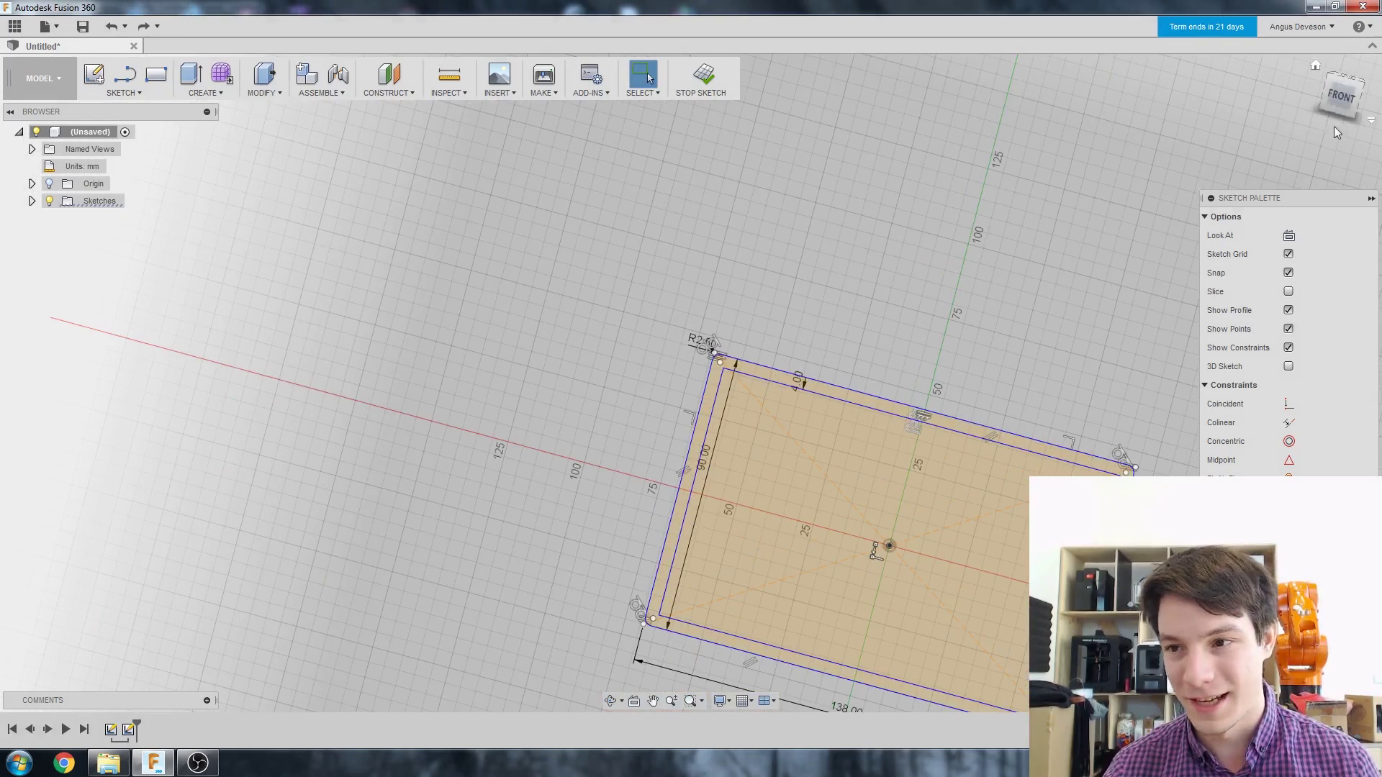
{"action": "left_click", "coordinate": [1342, 99]}
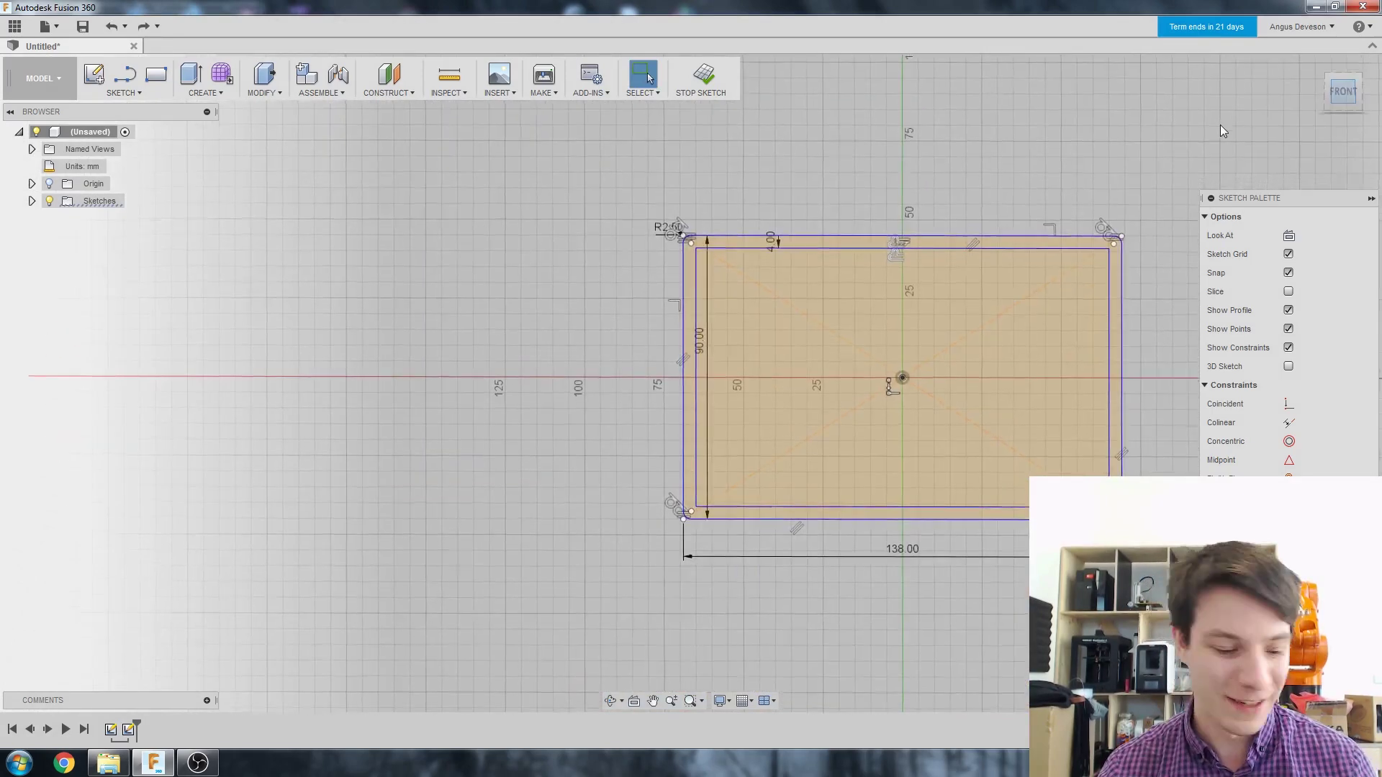
- Apply sketch fillets to all four corners of the inner offset rectangle
{"action": "mouse_move", "coordinate": [854, 166]}
{"action": "middle_mouse_down"}
{"action": "mouse_move", "coordinate": [834, 103]}
{"action": "mouse_move", "coordinate": [787, 117]}
{"action": "mouse_move", "coordinate": [706, 184]}
{"action": "mouse_move", "coordinate": [753, 142]}
{"action": "mouse_move", "coordinate": [652, 125]}
{"action": "middle_mouse_up"}
{"action": "scroll", "coordinate": [866, 210], "scroll_direction": "down", "scroll_amount": 2}
{"action": "scroll", "coordinate": [786, 201], "scroll_direction": "up", "scroll_amount": 4}
{"action": "scroll", "coordinate": [668, 158], "scroll_direction": "up", "scroll_amount": 2}
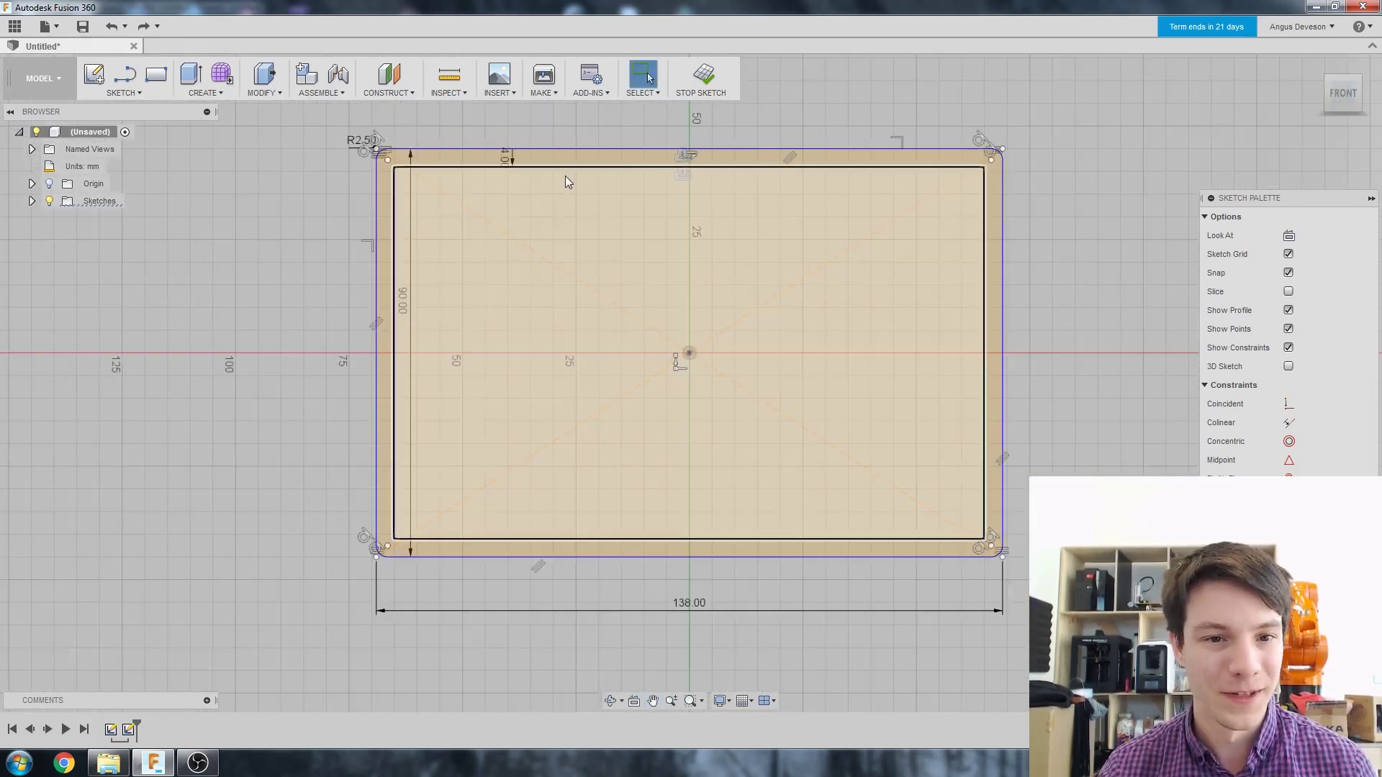
{"action": "left_click", "coordinate": [137, 94]}
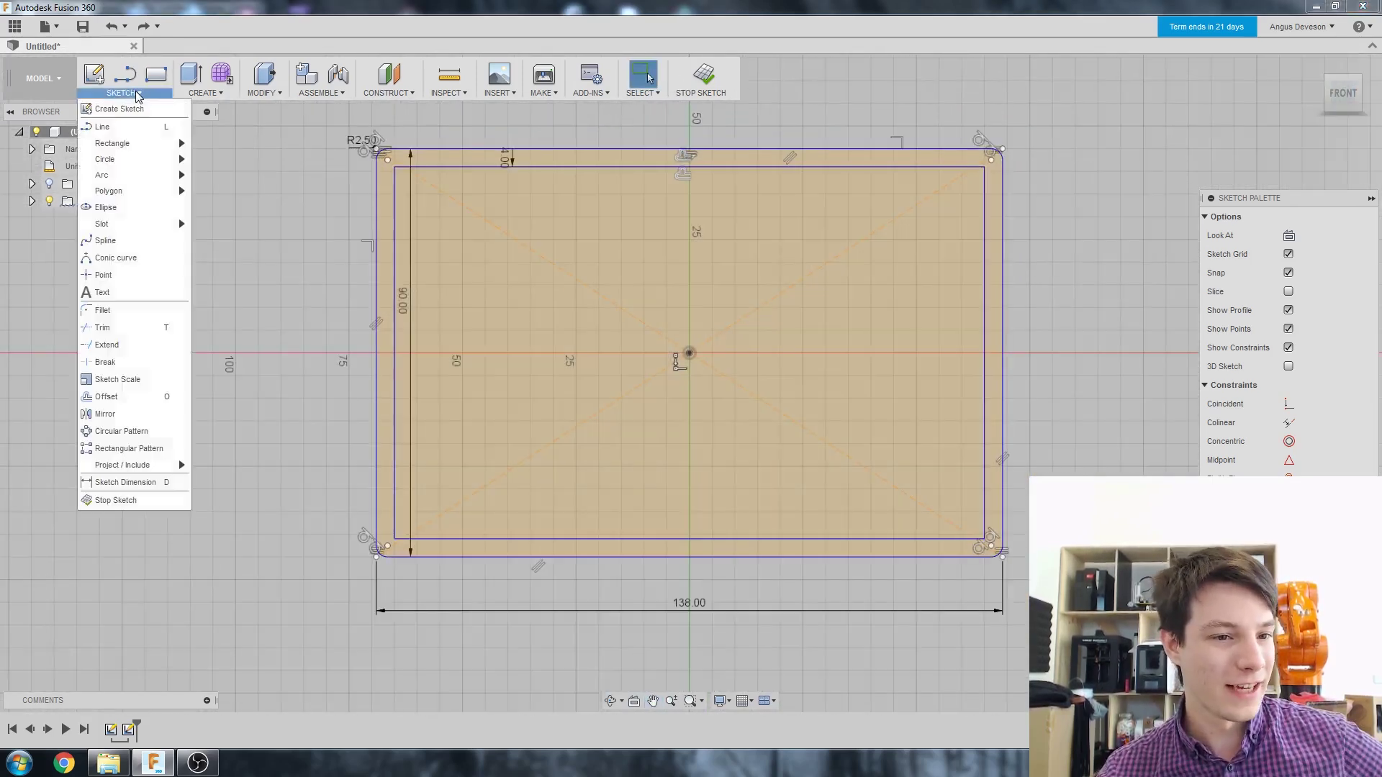
{"action": "left_click", "coordinate": [149, 313]}
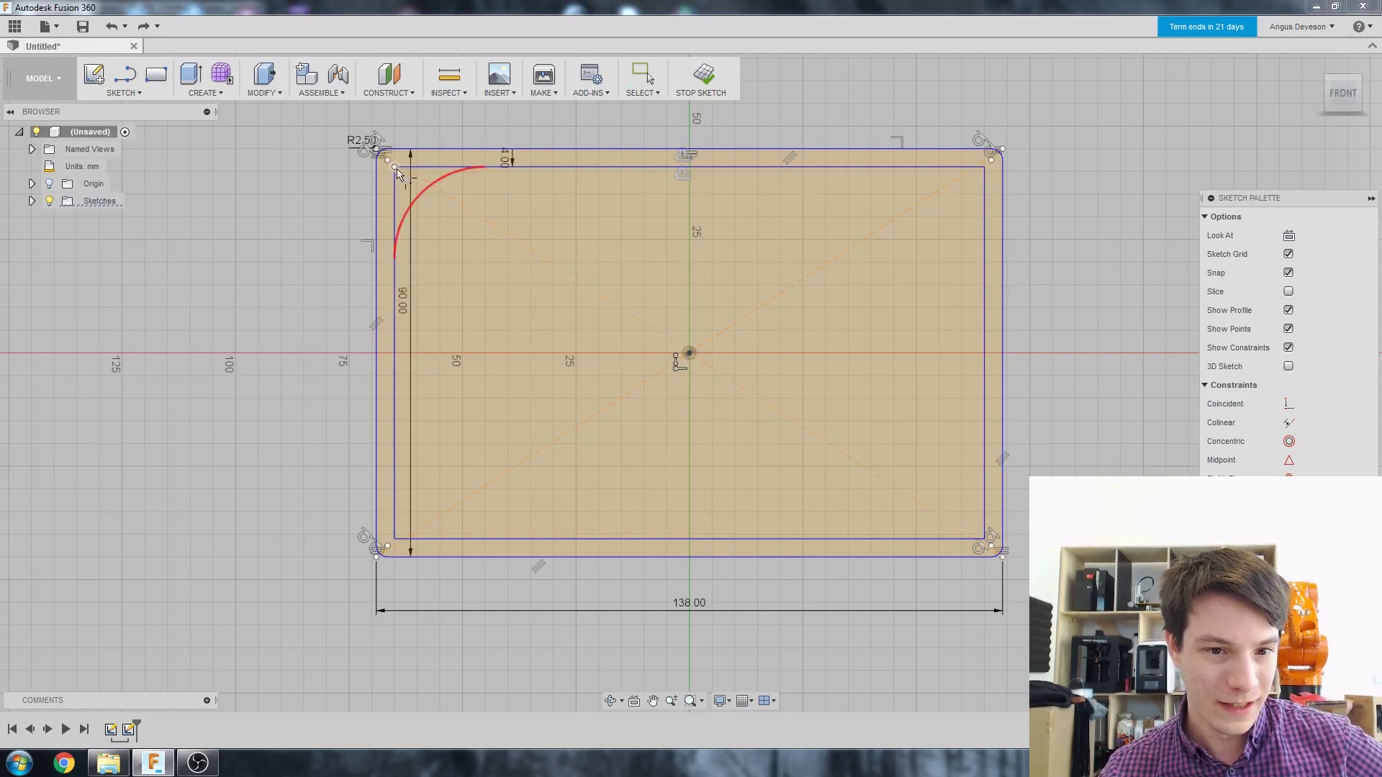
{"action": "left_click", "coordinate": [396, 167]}
{"action": "left_click", "coordinate": [981, 169]}
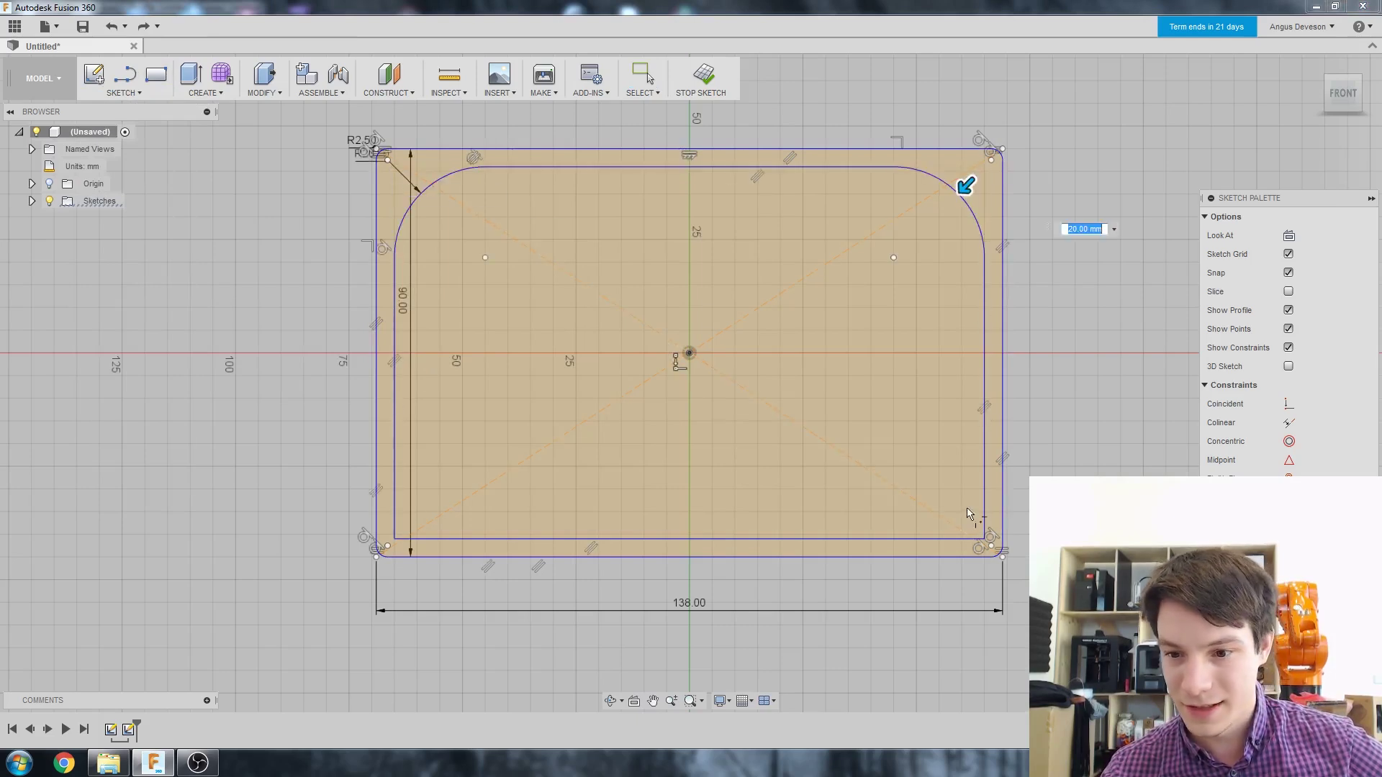
{"action": "left_click", "coordinate": [982, 536]}
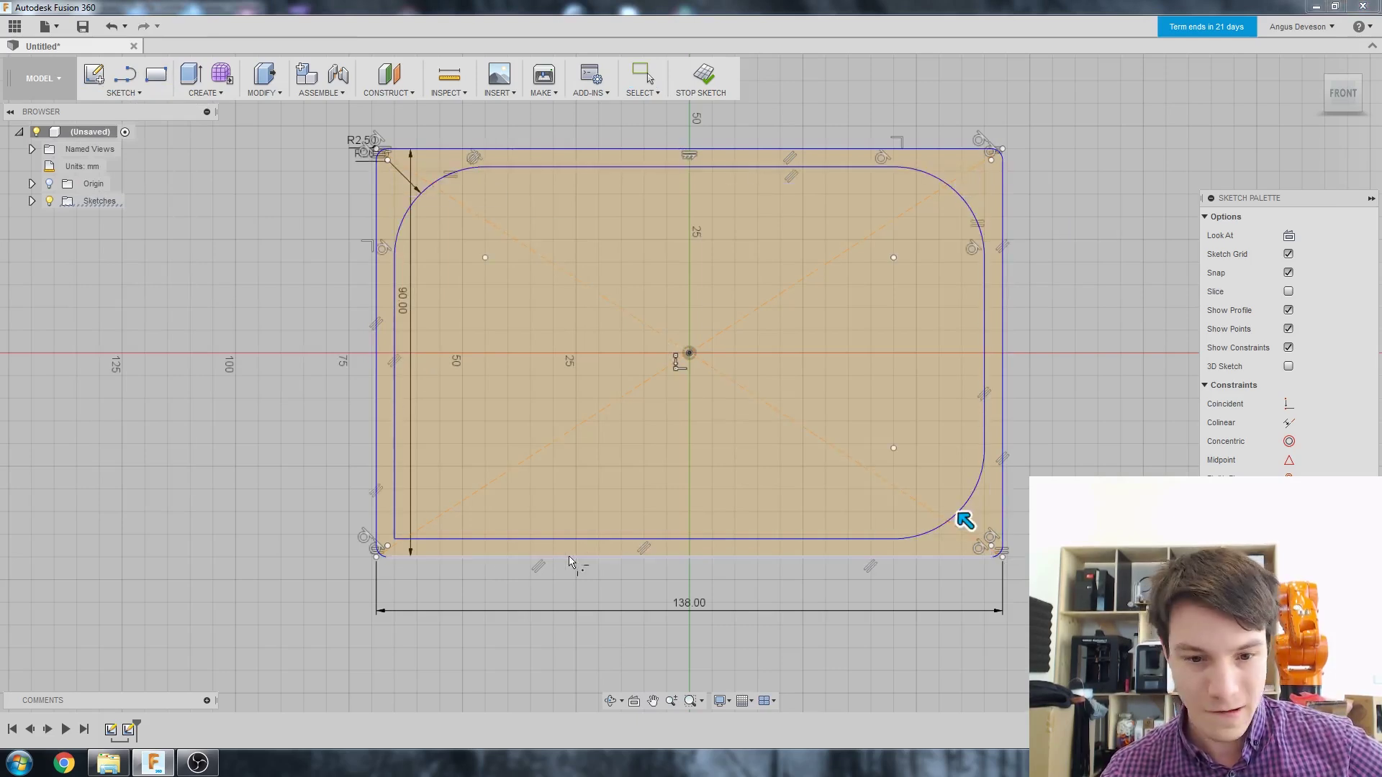
{"action": "left_click", "coordinate": [395, 538]}
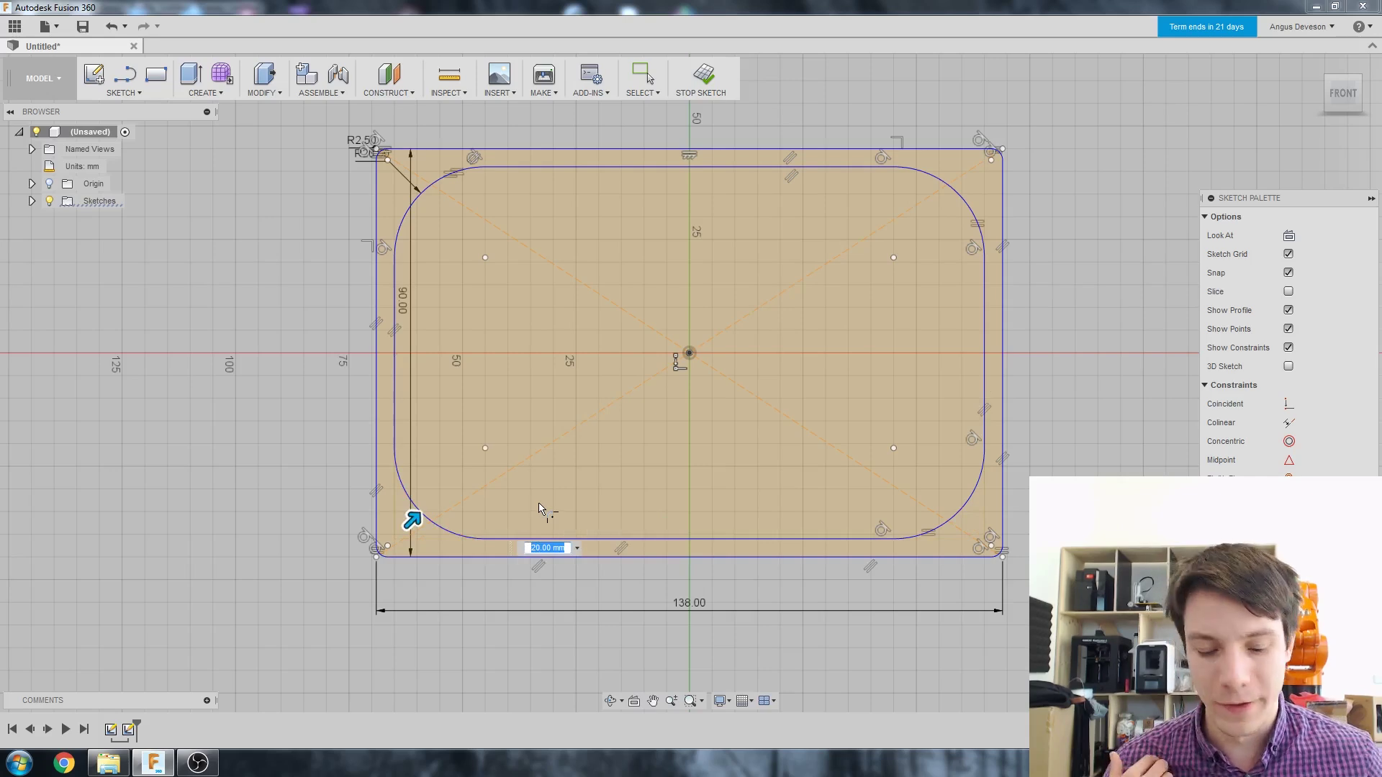
- Set the radius of the inner rectangle's corner fillets to 0.5 mm
{"action": "key", "text": "BackSpace"}
{"action": "type", "text": ".5"}
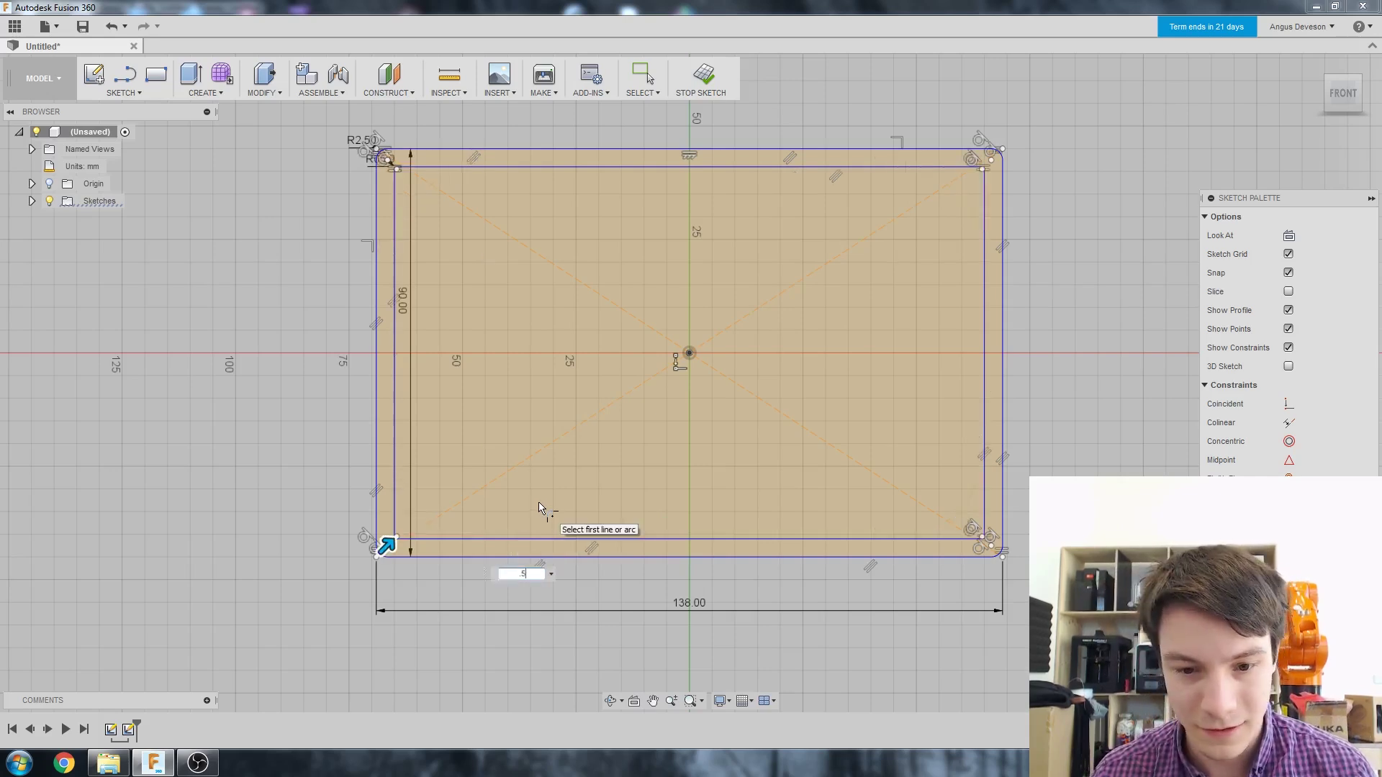
{"action": "key", "text": "Return"}
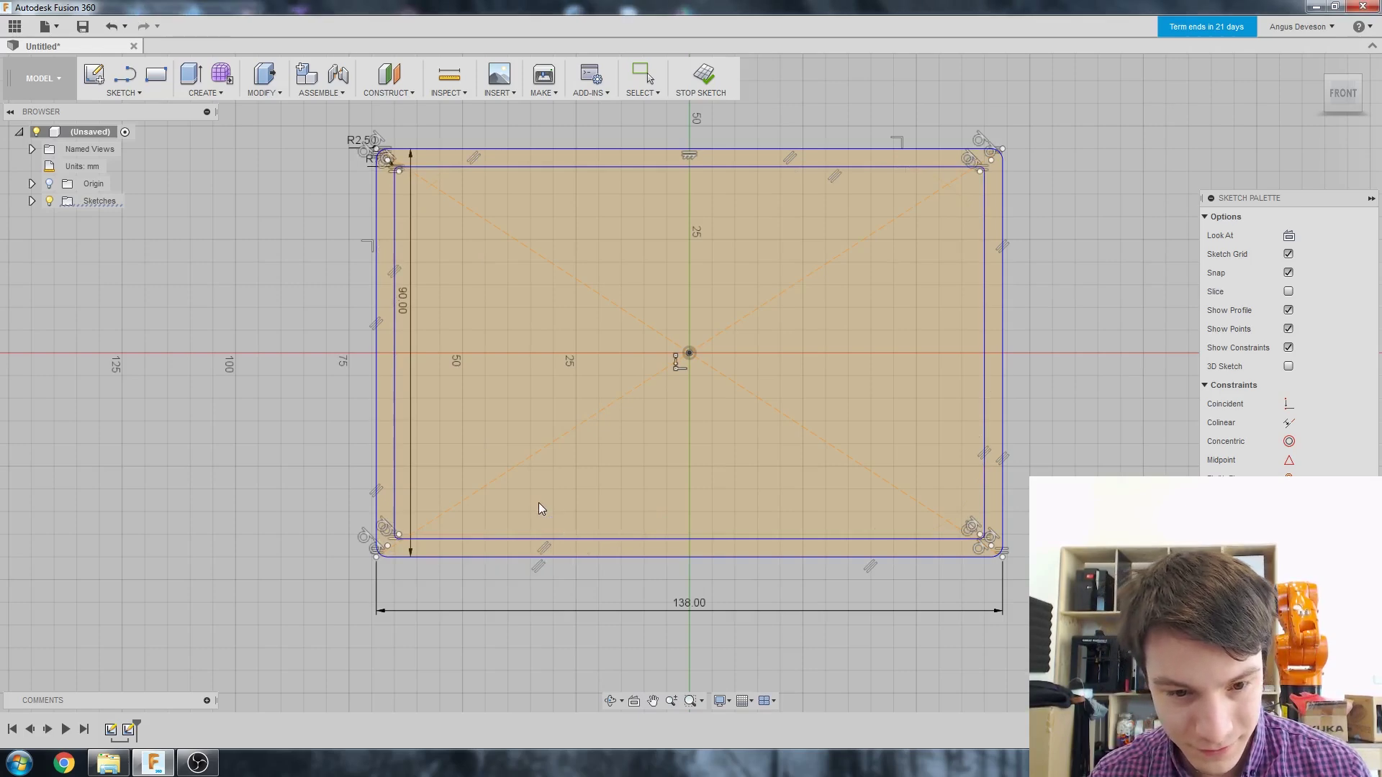
{"action": "scroll", "coordinate": [832, 172], "scroll_direction": "up", "scroll_amount": 6}
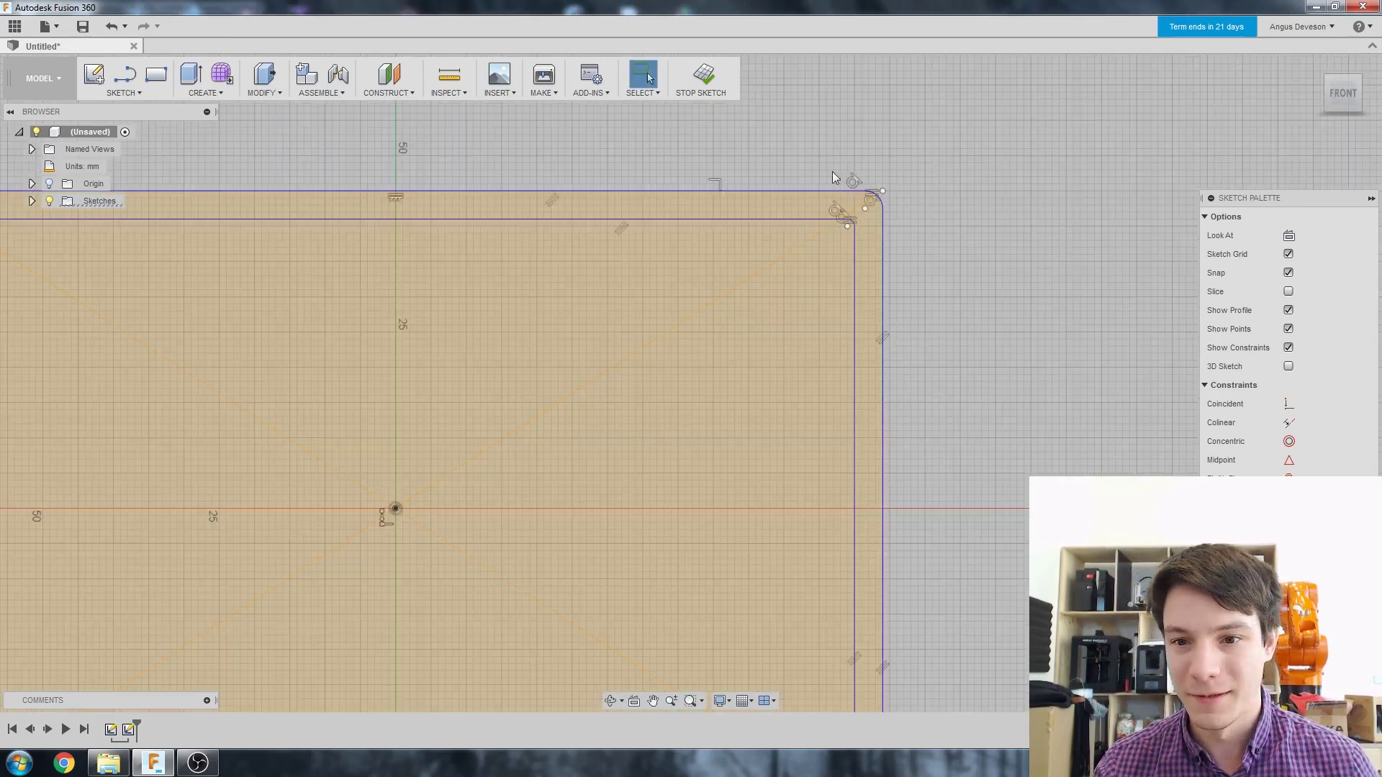
{"action": "scroll", "coordinate": [791, 324], "scroll_direction": "down", "scroll_amount": 7}
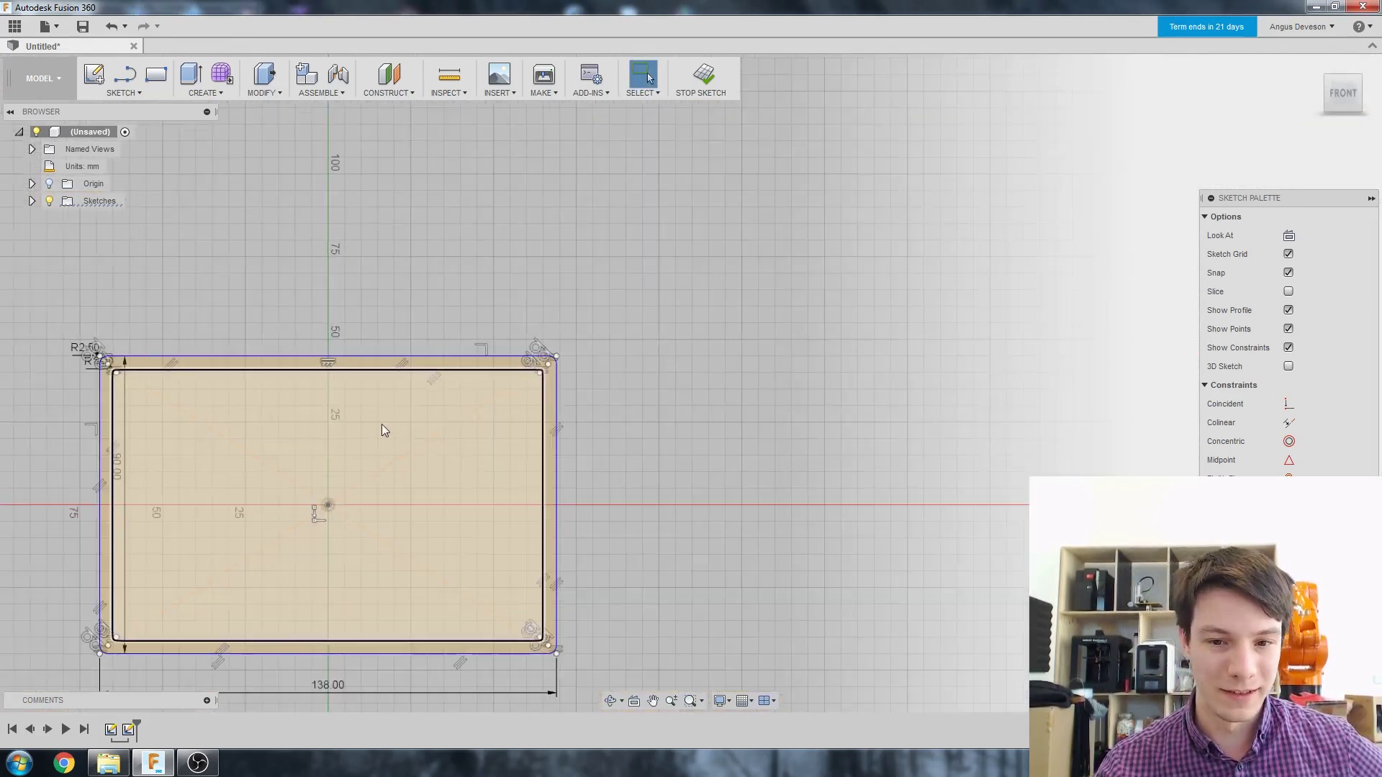
{"action": "scroll", "coordinate": [180, 504], "scroll_direction": "down", "scroll_amount": 1}
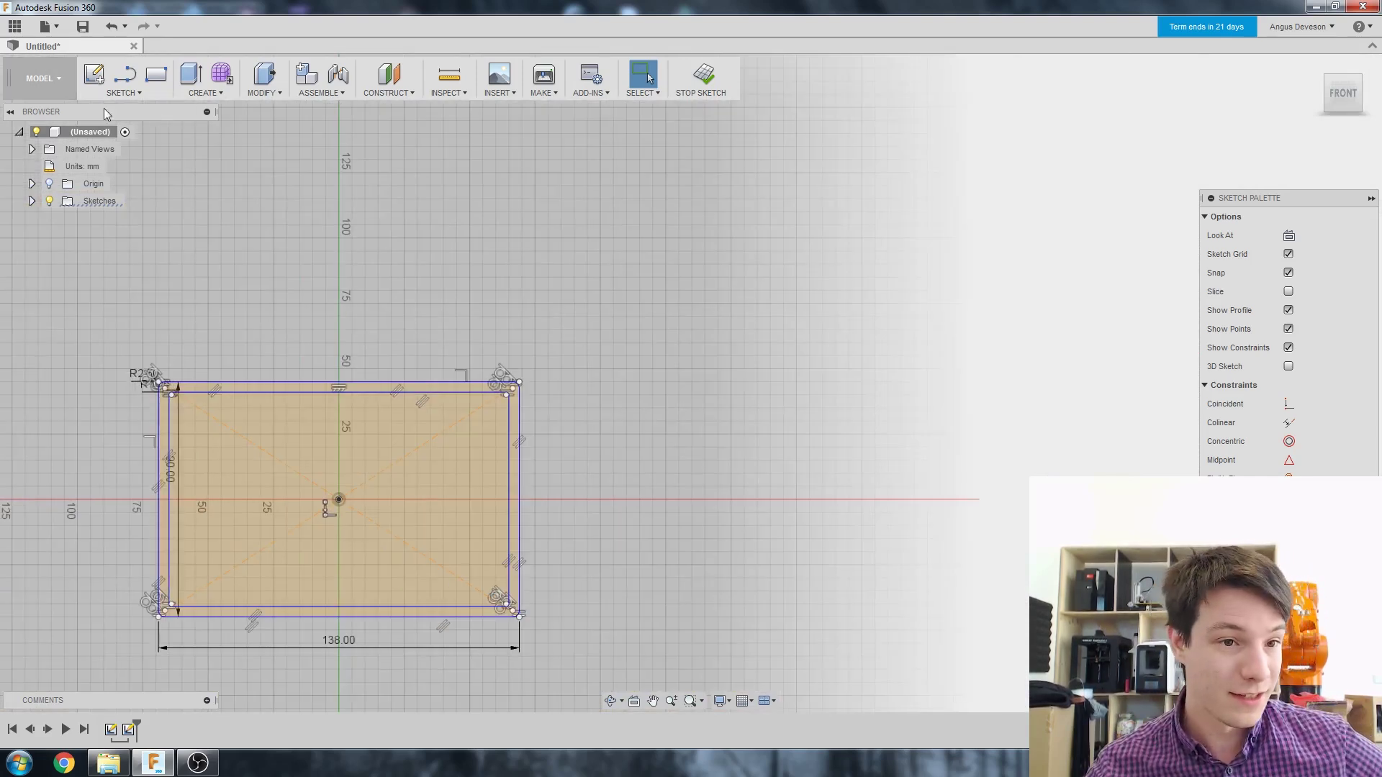
- Finish the sketch and delete the unneeded Sketch1 from the design, keeping Sketch2
{"action": "left_click", "coordinate": [698, 79]}
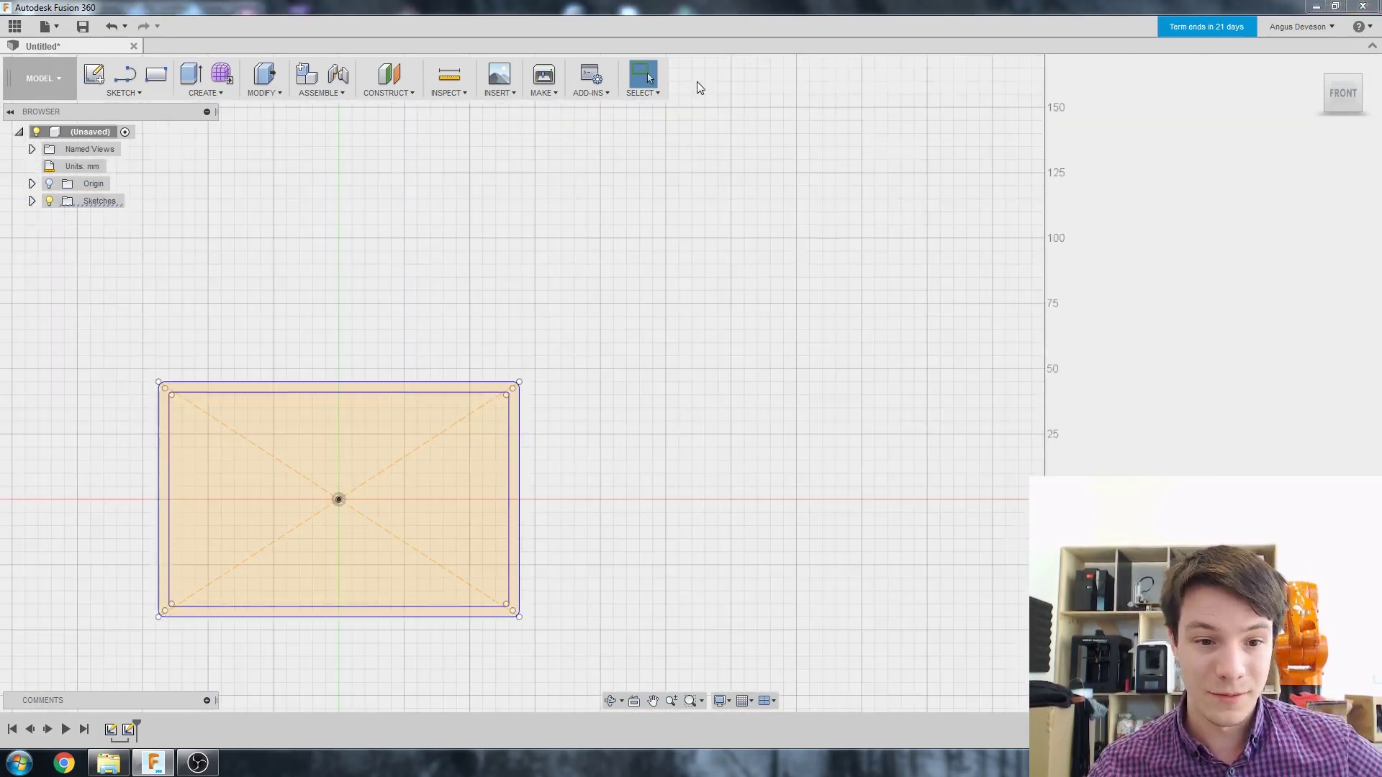
{"action": "left_click", "coordinate": [32, 201]}
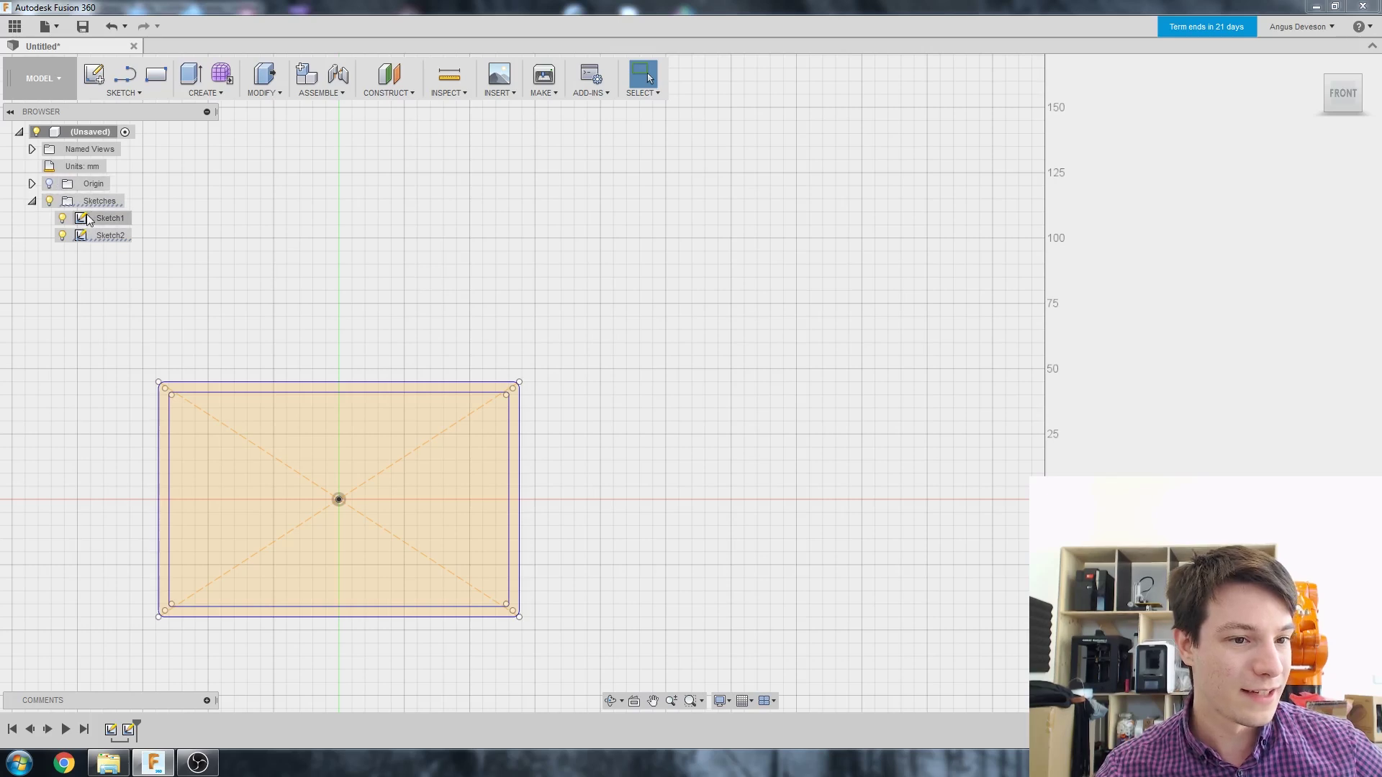
{"action": "left_click", "coordinate": [103, 235]}
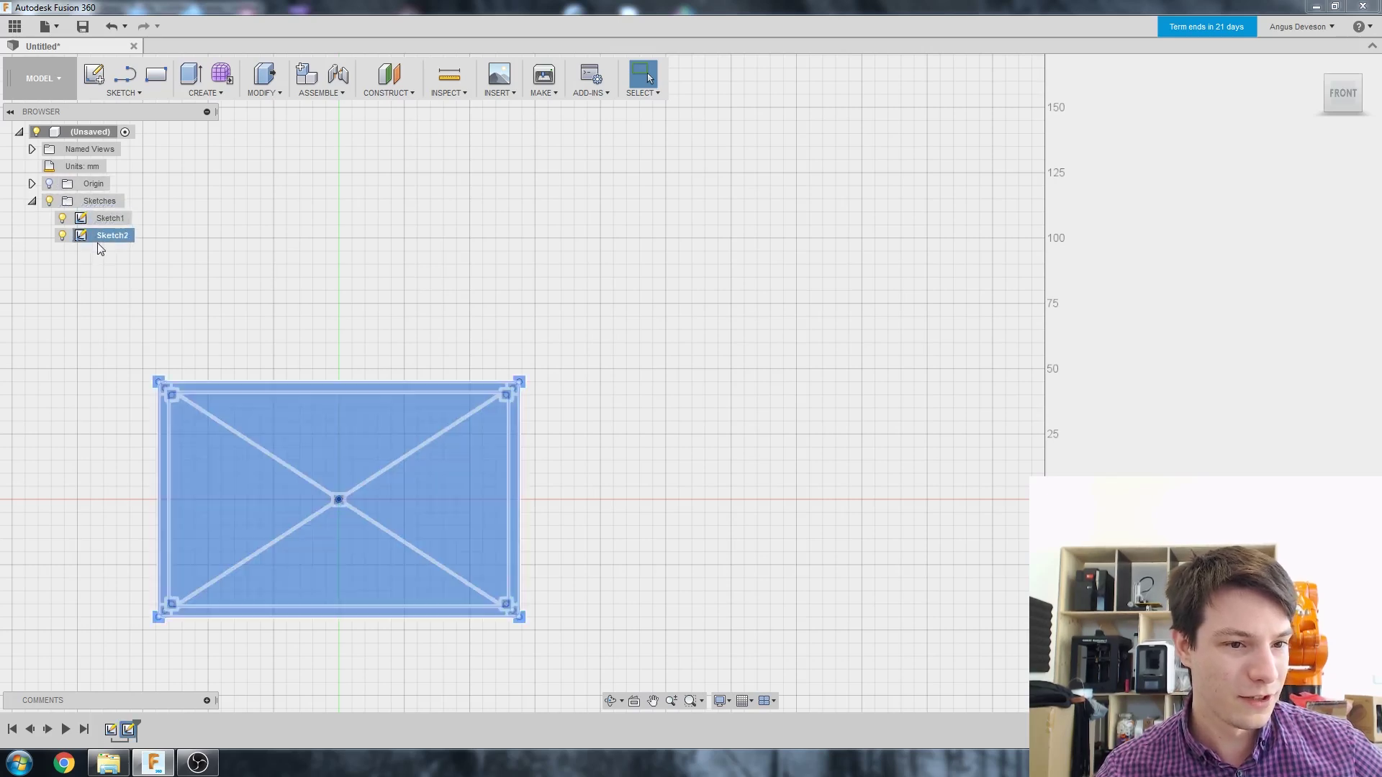
{"action": "left_click", "coordinate": [107, 219]}
{"action": "right_click", "coordinate": [106, 220]}
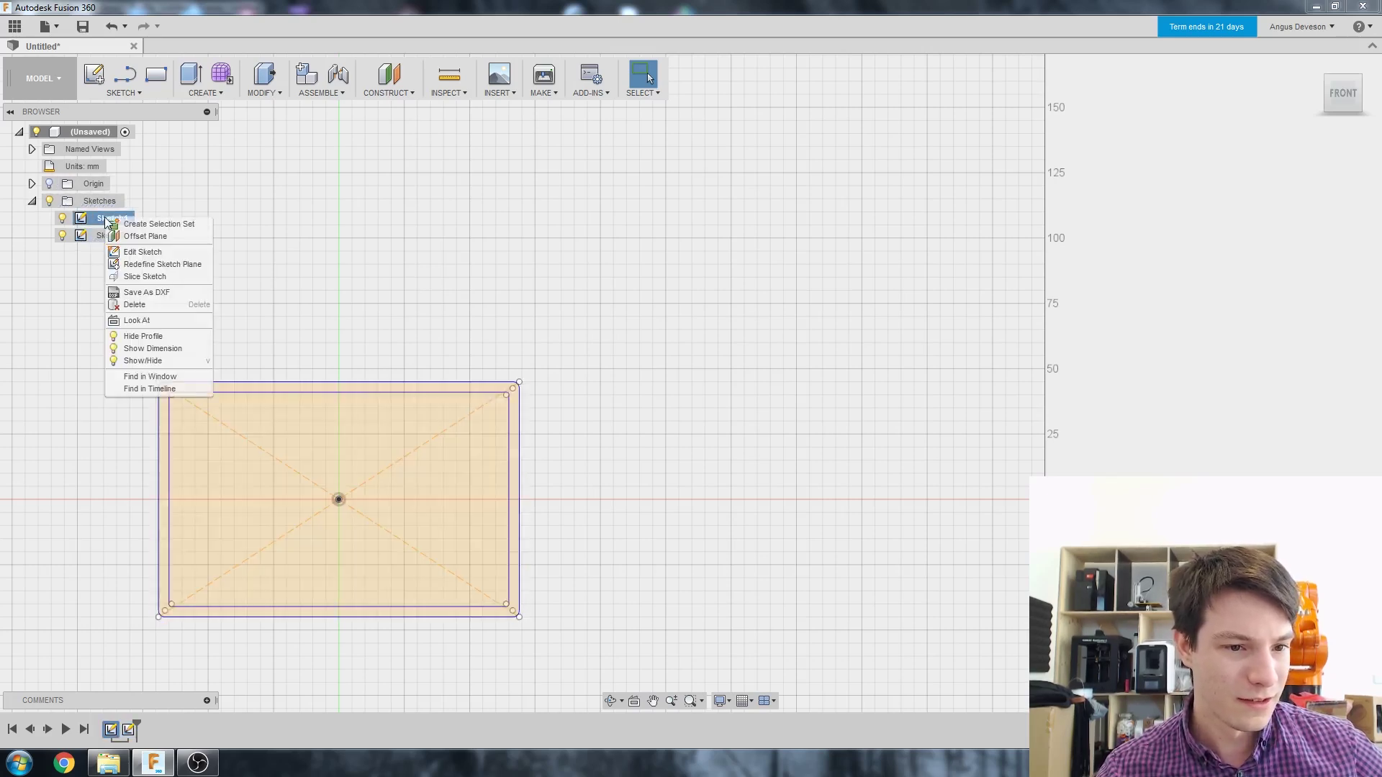
{"action": "left_click", "coordinate": [118, 306]}
{"action": "left_click", "coordinate": [99, 230]}
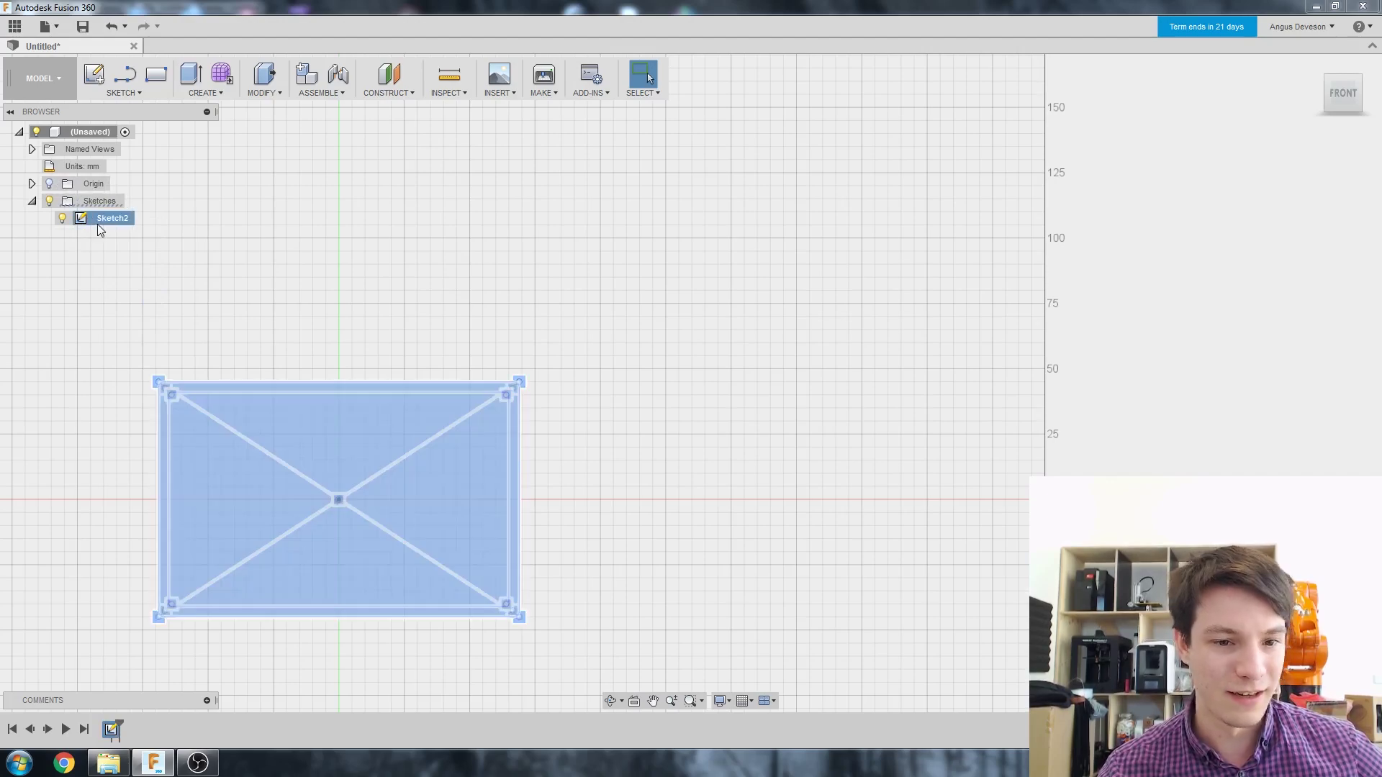
- Extrude the frame profile between the outer and inner rectangles 50 mm to one side as a new body
{"action": "scroll", "coordinate": [154, 299], "scroll_direction": "down", "scroll_amount": 2}
{"action": "scroll", "coordinate": [154, 300], "scroll_direction": "up", "scroll_amount": 3}
{"action": "scroll", "coordinate": [167, 509], "scroll_direction": "down", "scroll_amount": 4}
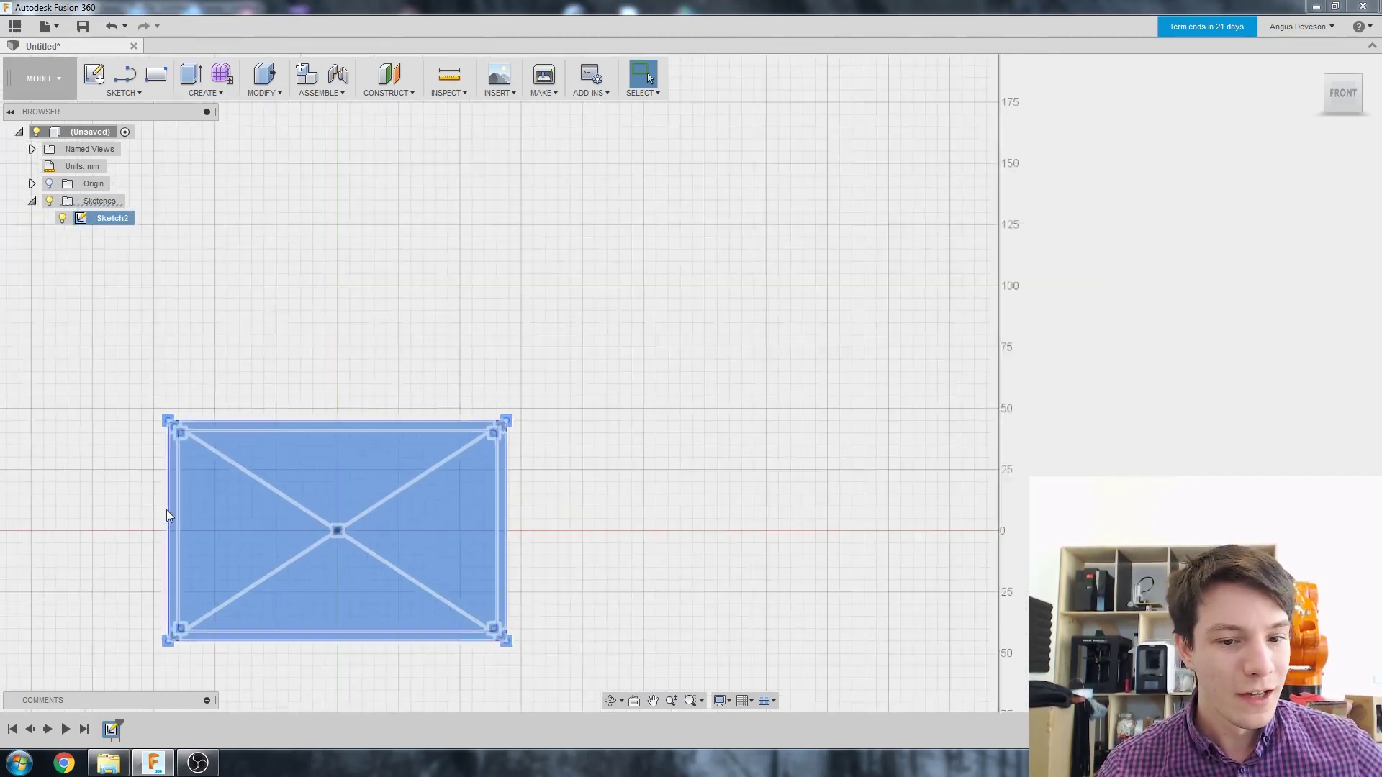
{"action": "scroll", "coordinate": [231, 505], "scroll_direction": "up", "scroll_amount": 4}
{"action": "middle_click_drag", "start_coordinate": [164, 497], "coordinate": [212, 449], "text": "shift"}
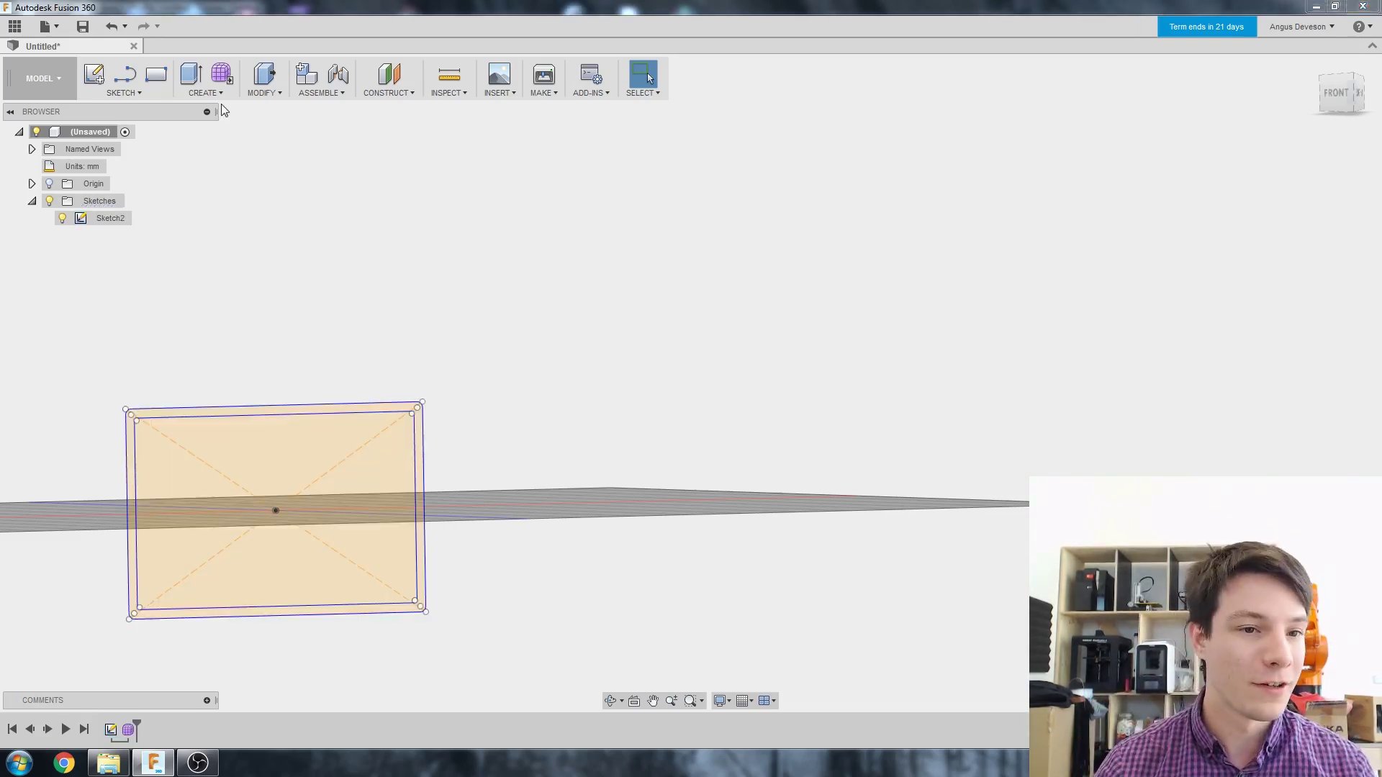
{"action": "left_click", "coordinate": [205, 92]}
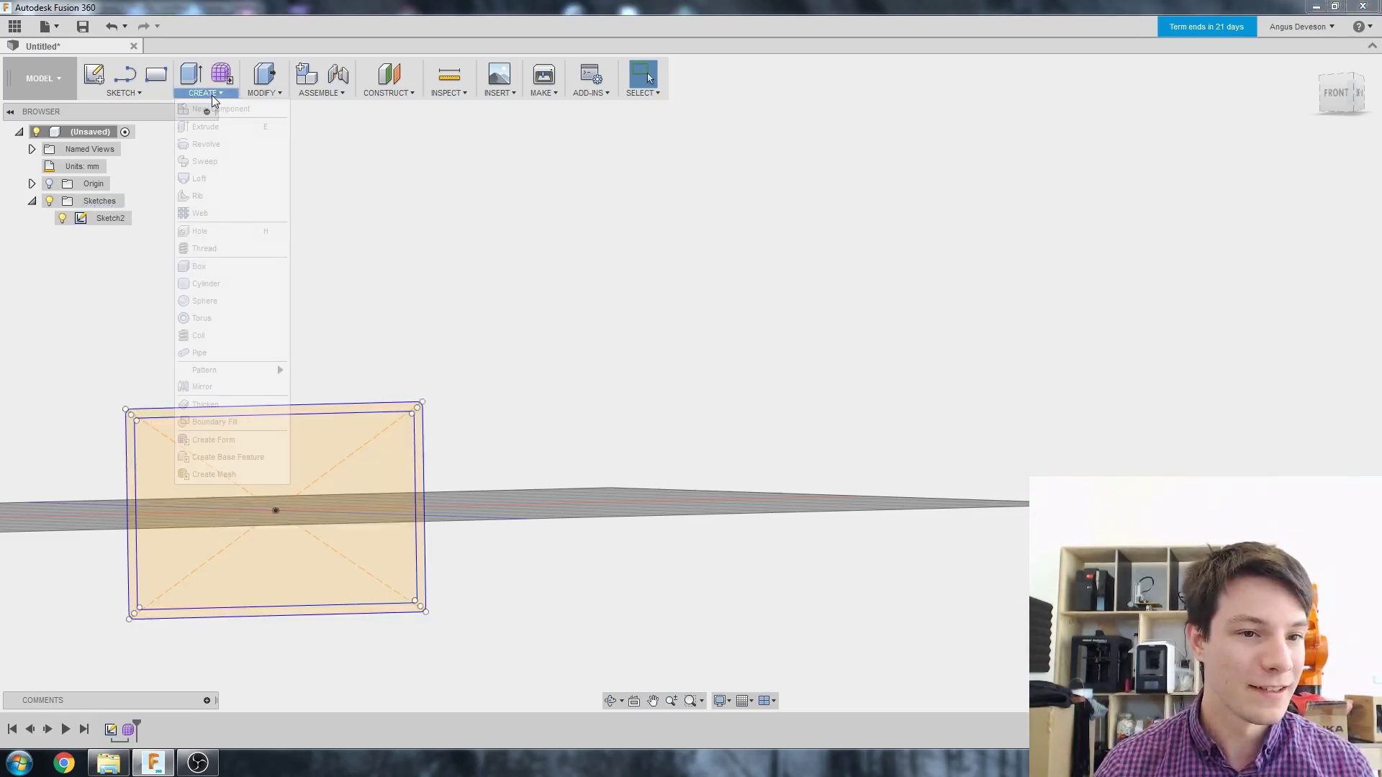
{"action": "left_click", "coordinate": [191, 125]}
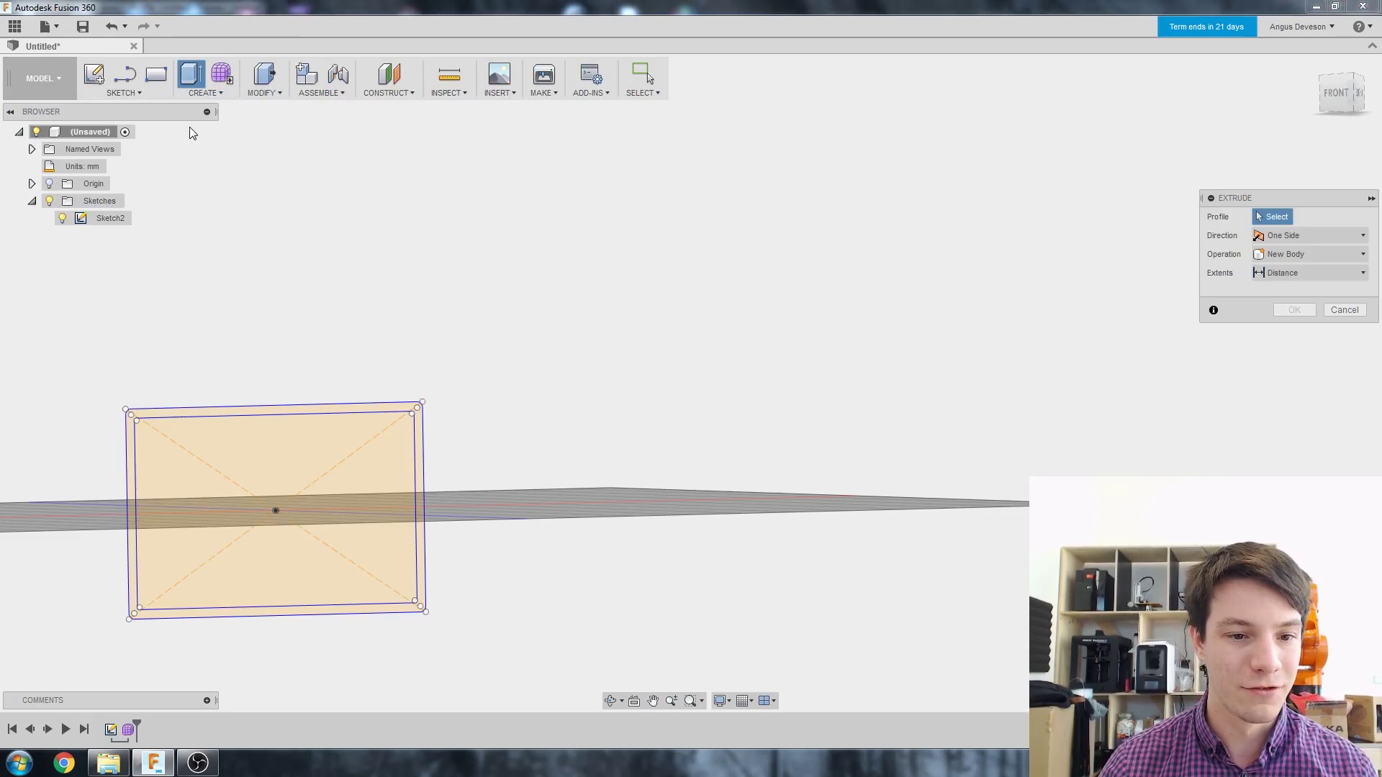
{"action": "left_click", "coordinate": [231, 412]}
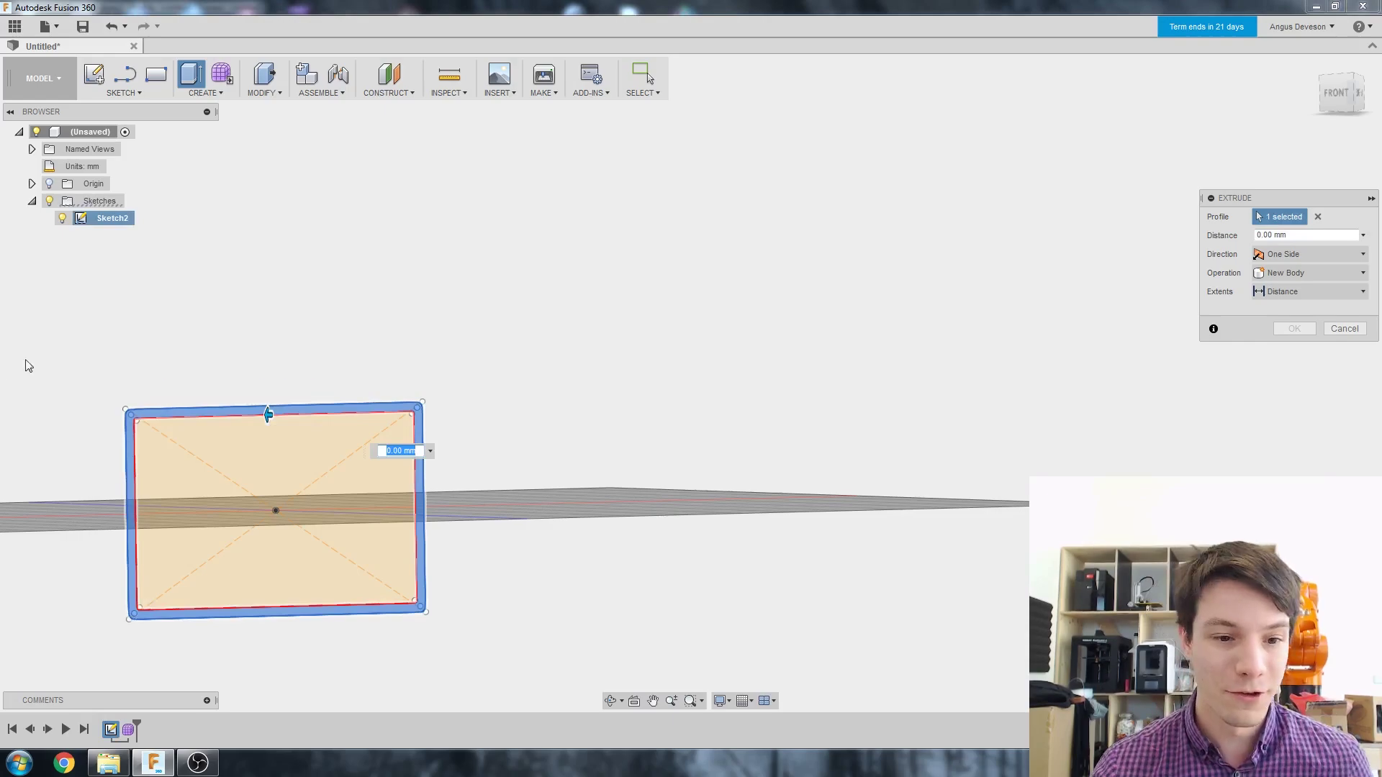
{"action": "middle_click_drag", "start_coordinate": [27, 366], "coordinate": [394, 505], "text": "shift"}
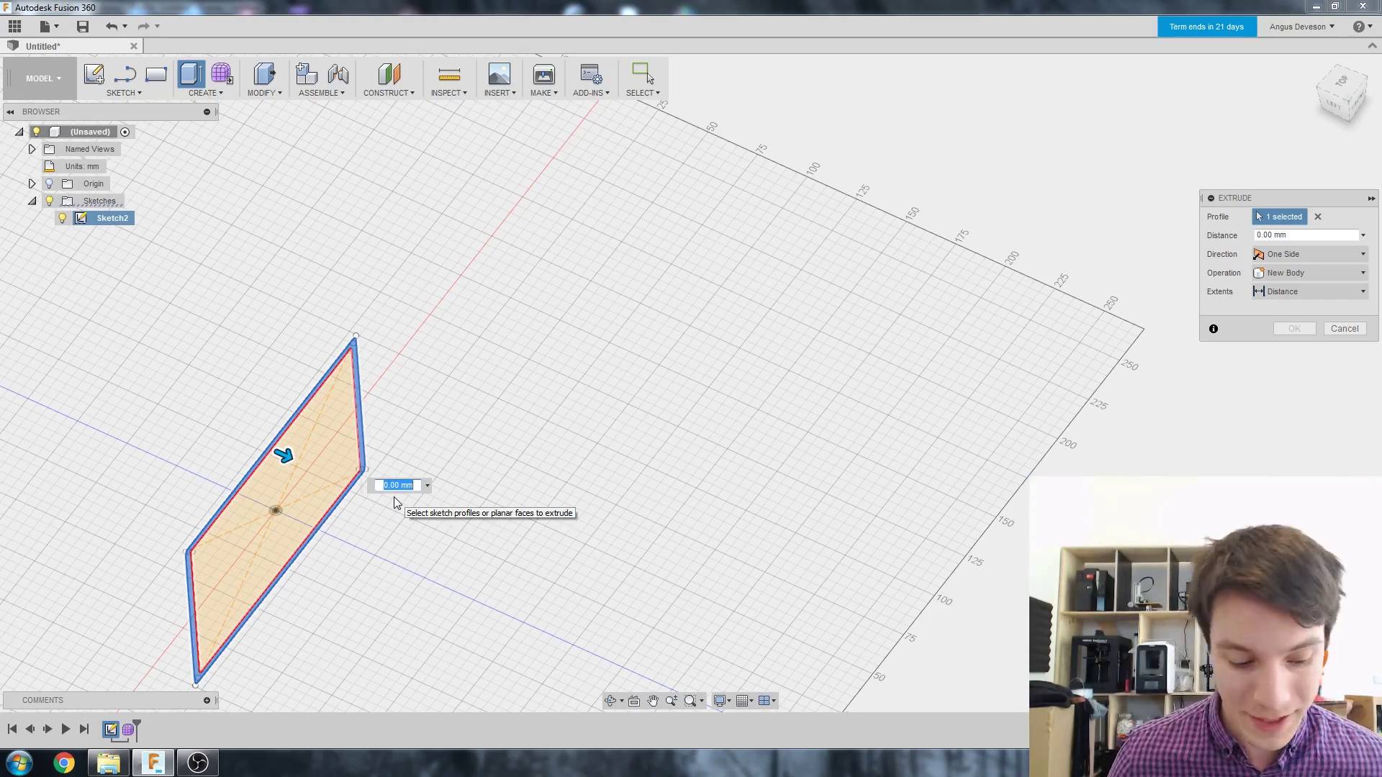
{"action": "type", "text": "50"}
{"action": "key", "text": "Return"}
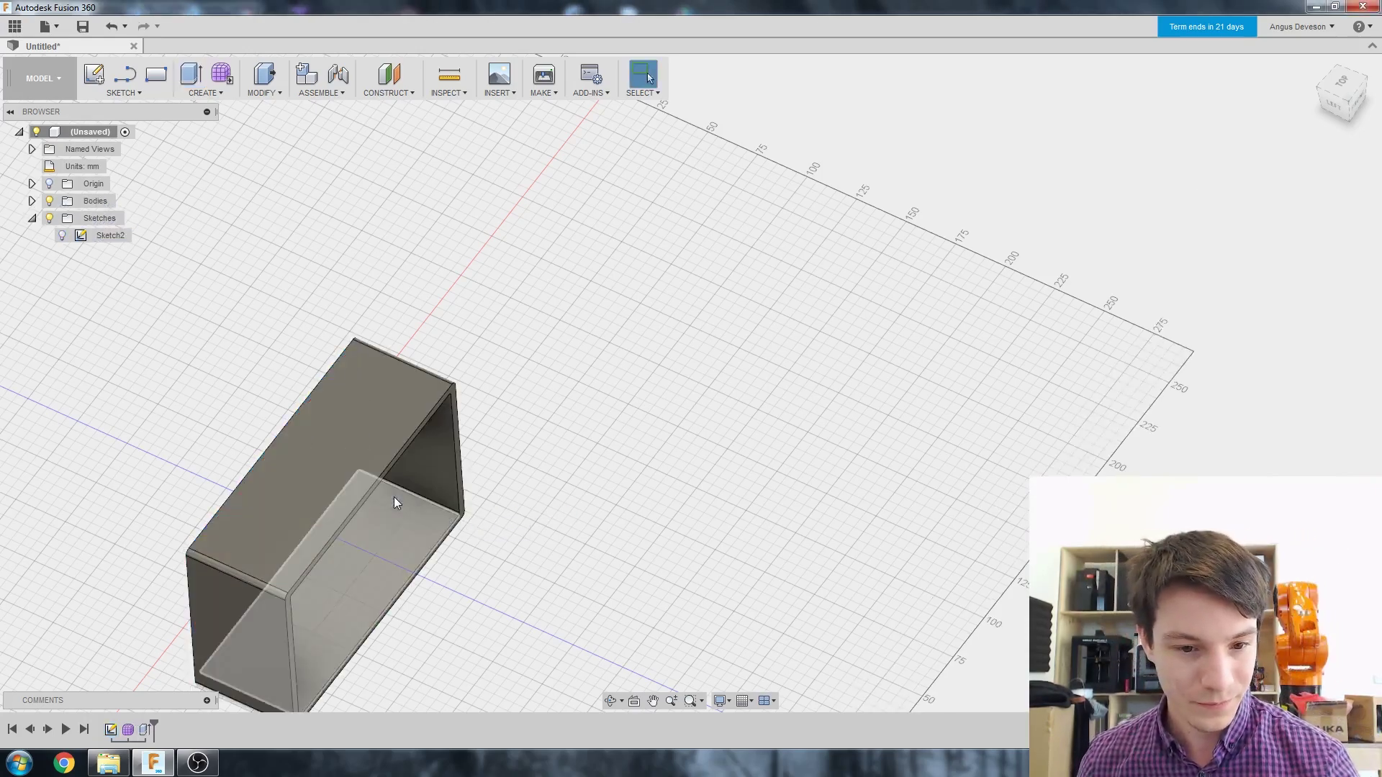
- Create a new sketch on the outer left side face of the extruded frame
{"action": "middle_click_drag", "start_coordinate": [394, 496], "coordinate": [212, 499], "text": "shift"}
{"action": "scroll", "coordinate": [145, 548], "scroll_direction": "down", "scroll_amount": 2}
{"action": "scroll", "coordinate": [164, 539], "scroll_direction": "up", "scroll_amount": 3}
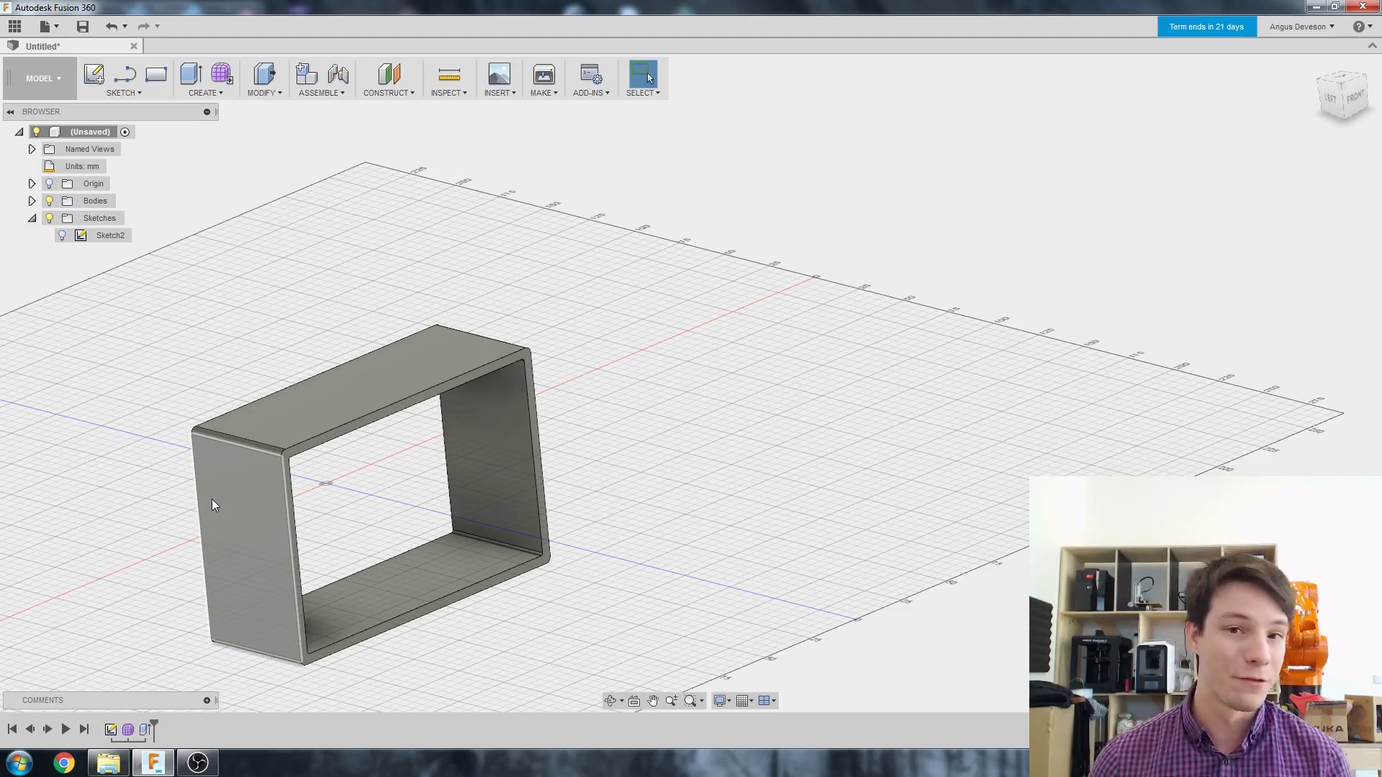
{"action": "middle_click_drag", "start_coordinate": [281, 508], "coordinate": [308, 491], "text": "shift"}
{"action": "key", "text": "Escape"}
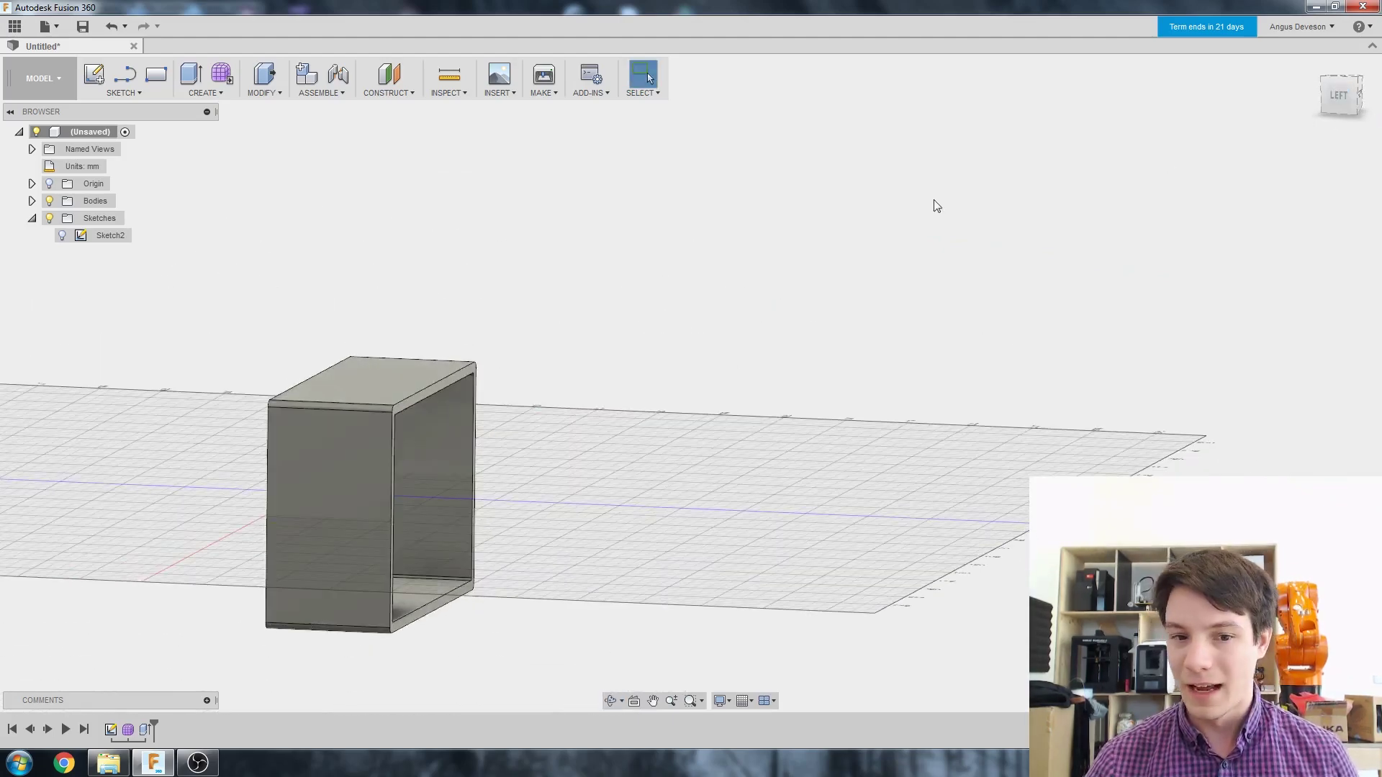
{"action": "left_click", "coordinate": [339, 456]}
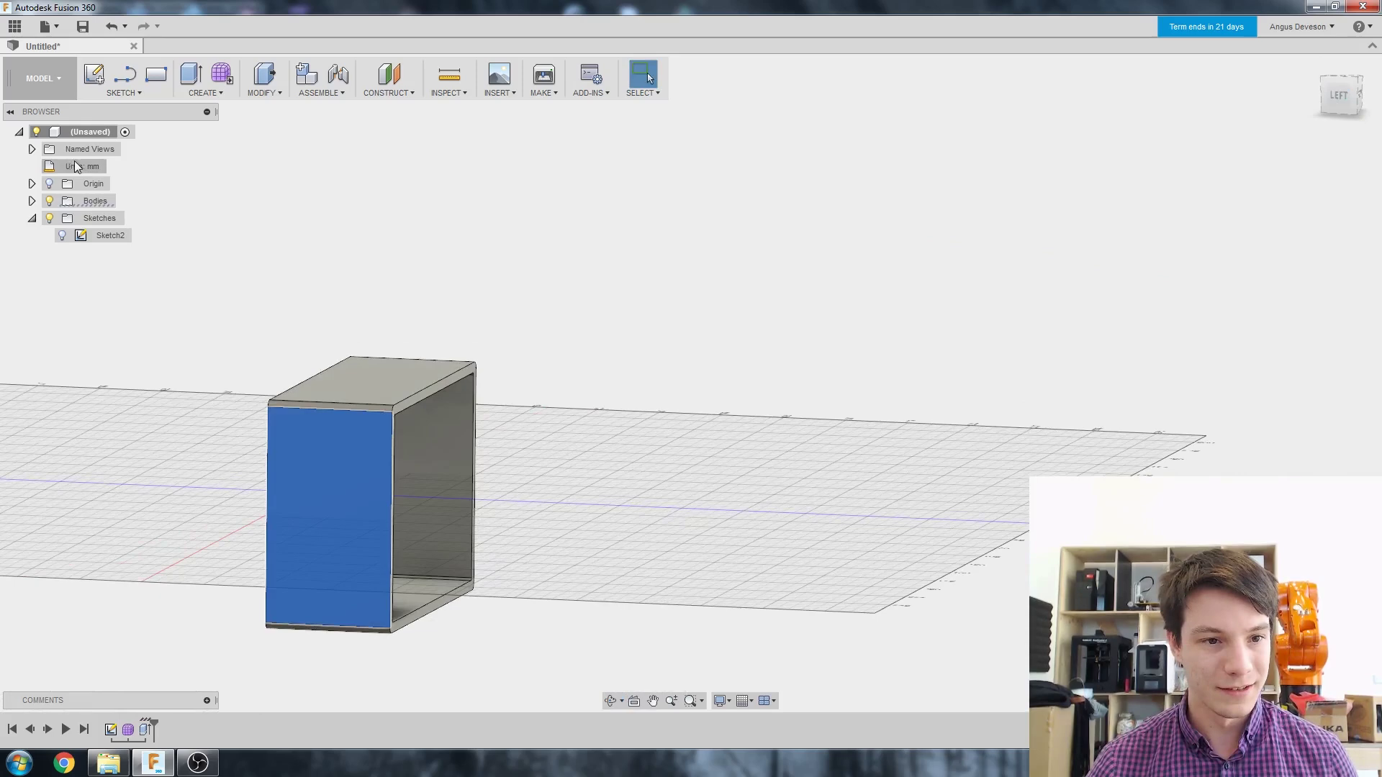
{"action": "left_click", "coordinate": [124, 91]}
{"action": "left_click", "coordinate": [128, 112]}
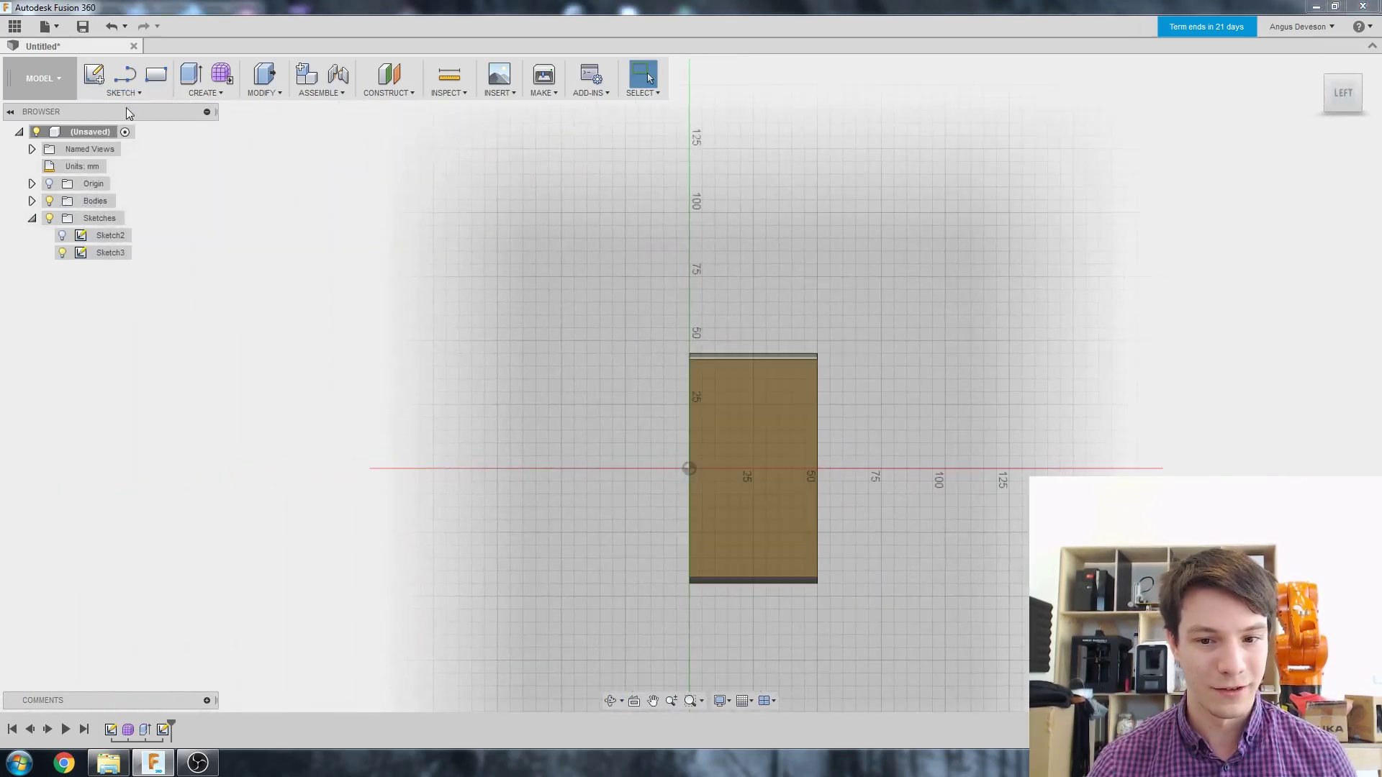
- Sketch a closed five-sided line profile about 80 mm tall, starting on the face's right edge, sloping inward and extending past the body's bottom and right edges
{"action": "scroll", "coordinate": [969, 497], "scroll_direction": "up", "scroll_amount": 2}
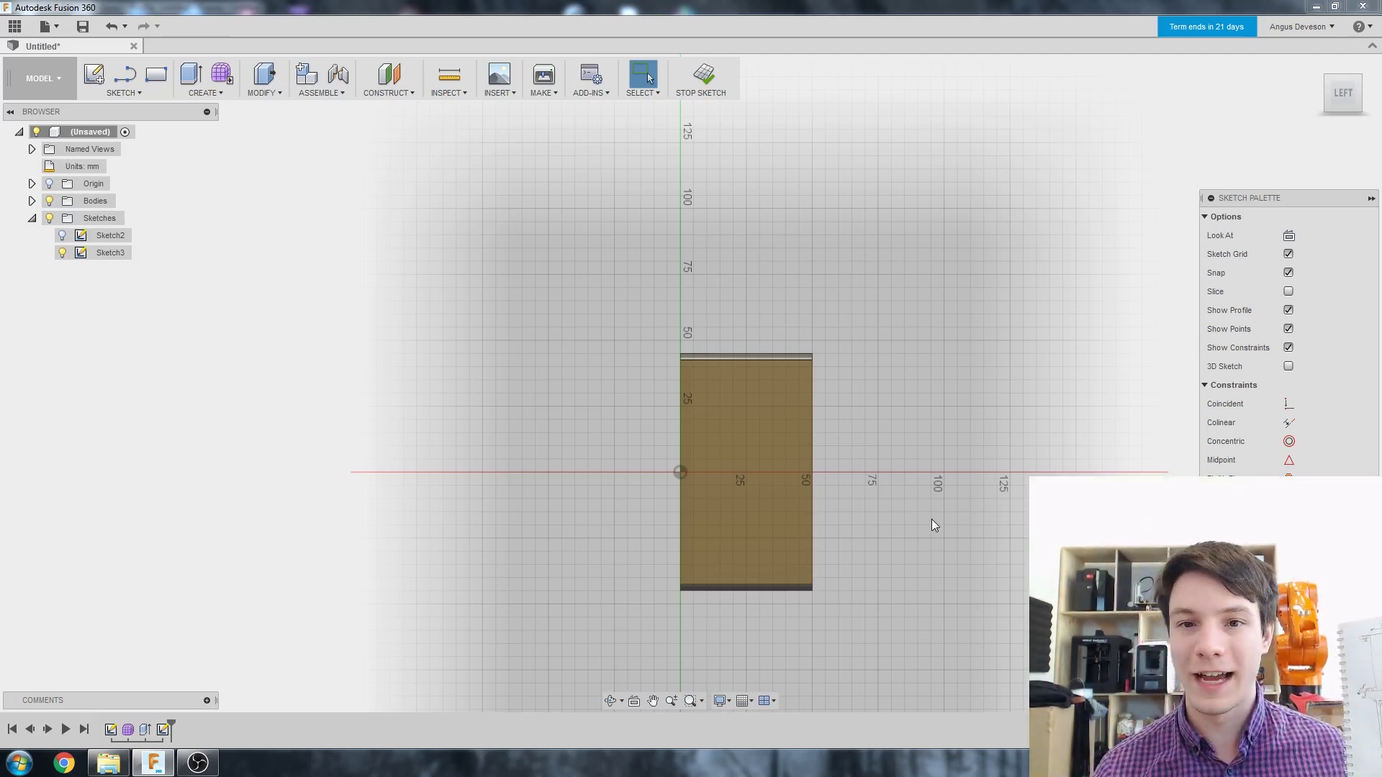
{"action": "left_click", "coordinate": [130, 84]}
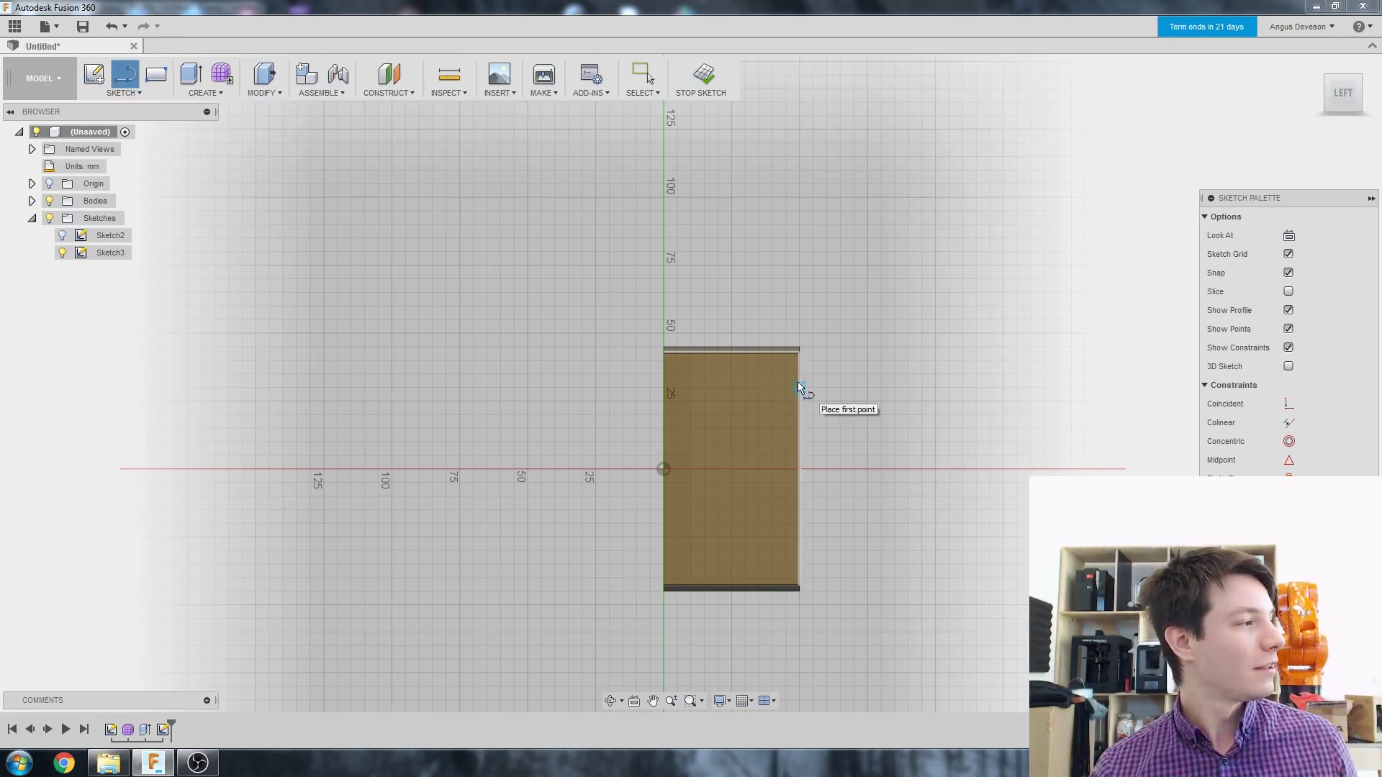
{"action": "left_click", "coordinate": [799, 389]}
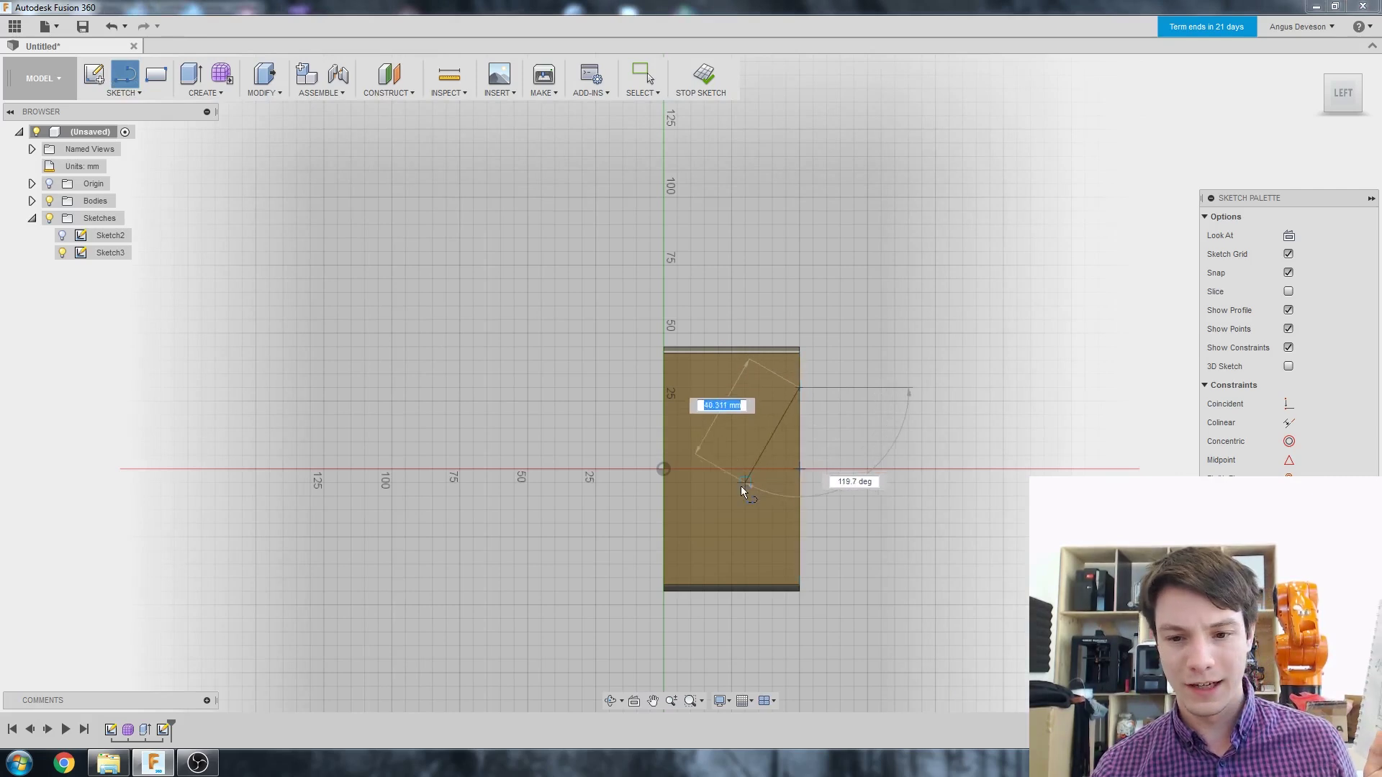
{"action": "left_click", "coordinate": [745, 454]}
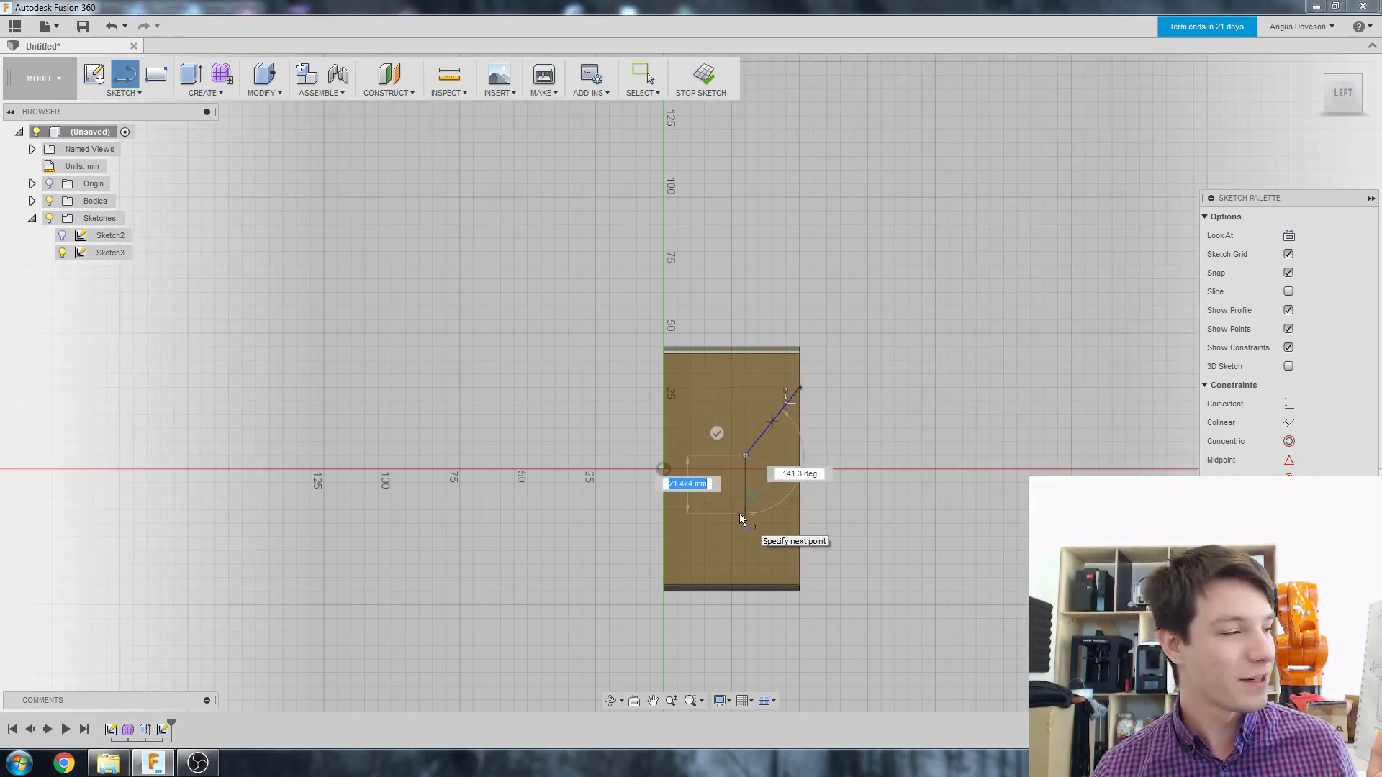
{"action": "left_click", "coordinate": [745, 605]}
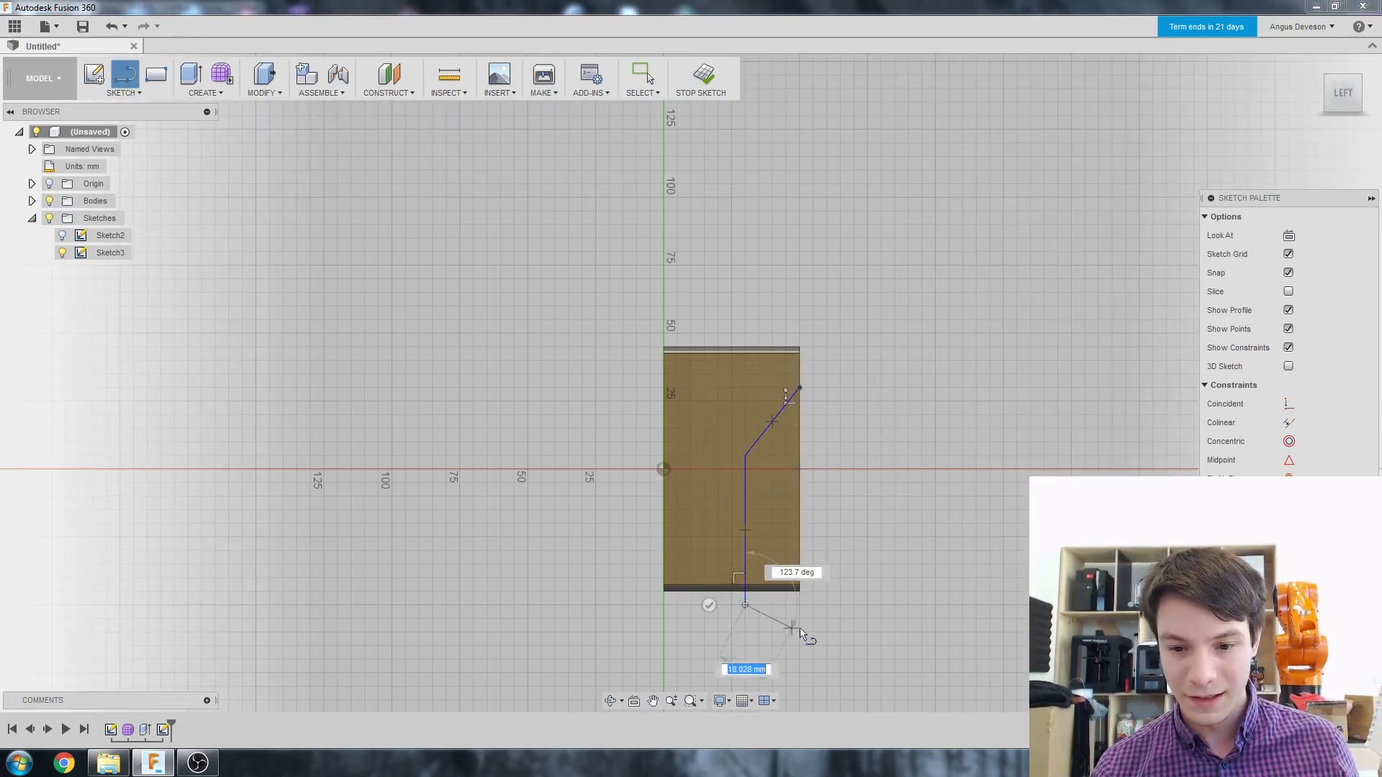
{"action": "left_click", "coordinate": [872, 608]}
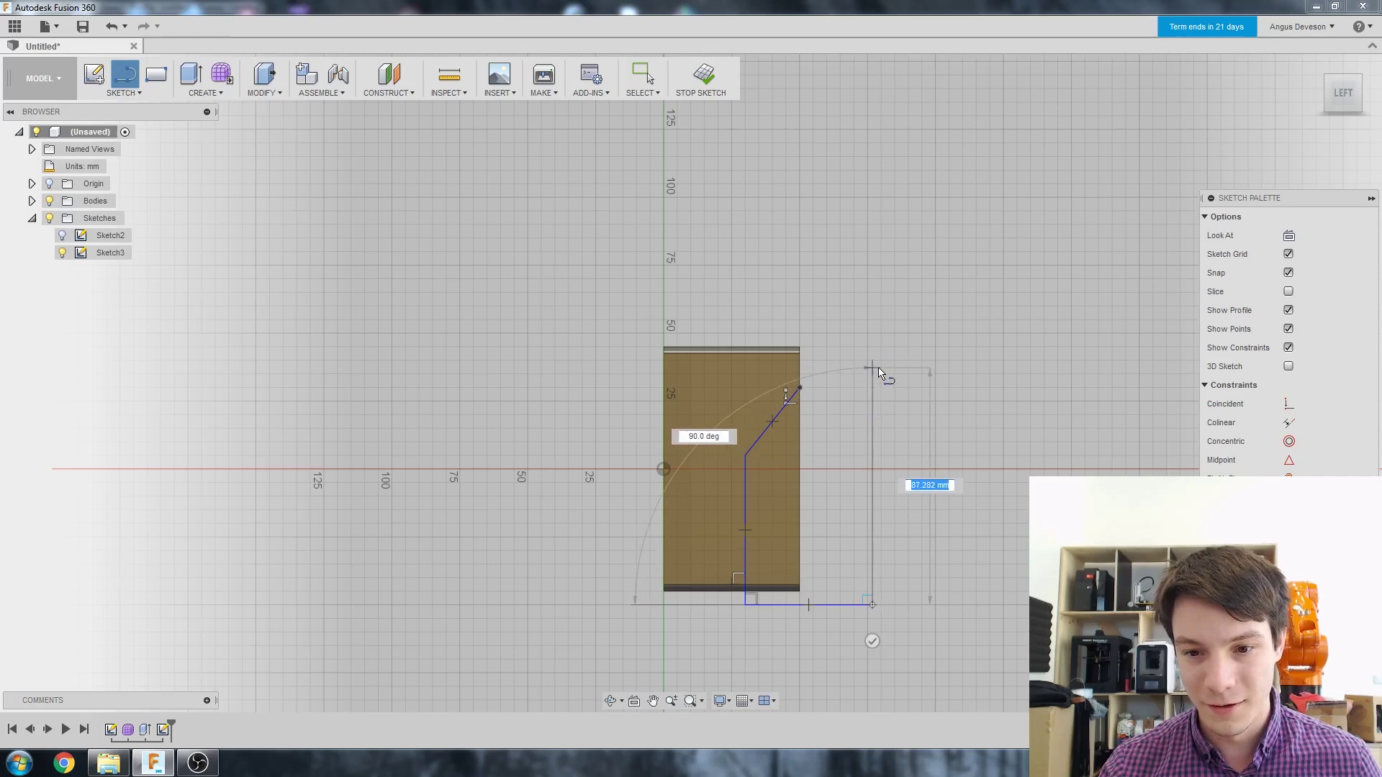
{"action": "left_click", "coordinate": [879, 389]}
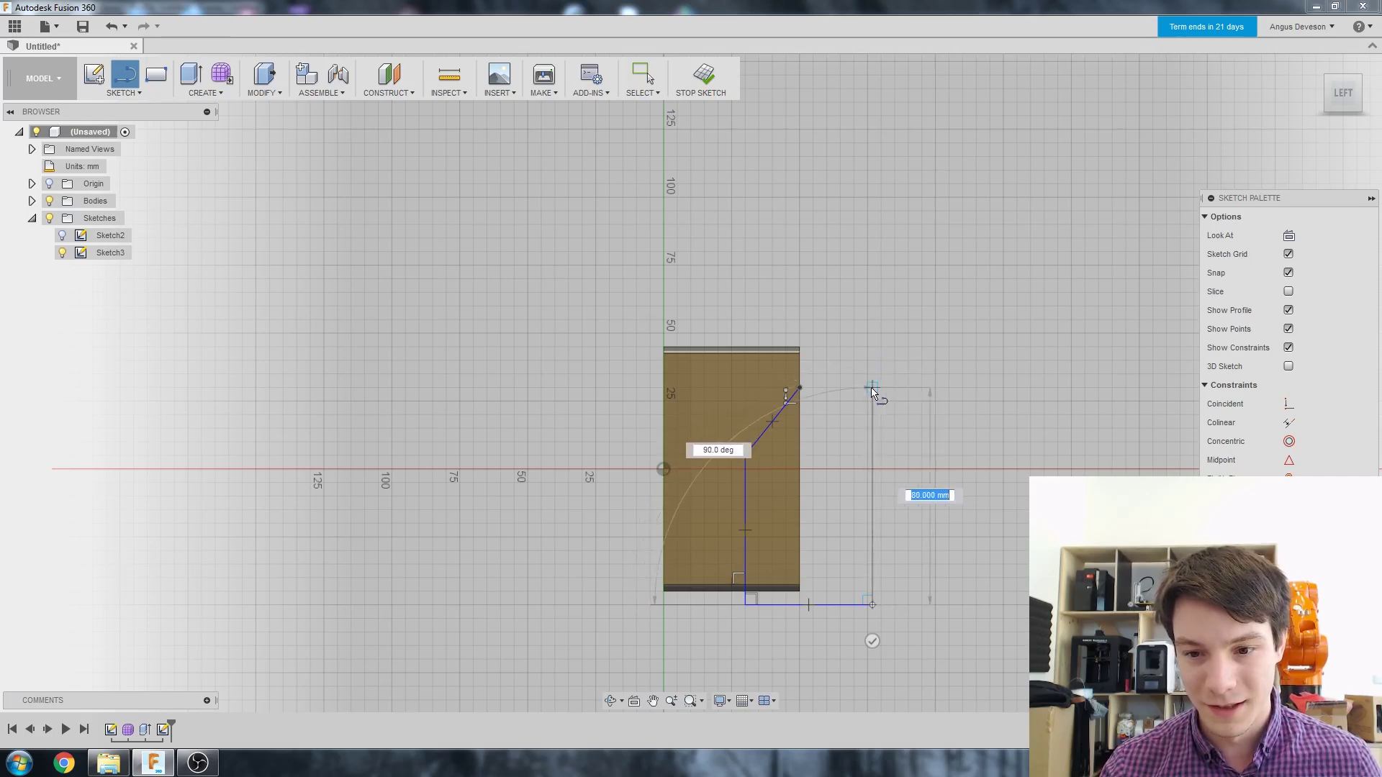
{"action": "left_click", "coordinate": [799, 388]}
{"action": "scroll", "coordinate": [869, 391], "scroll_direction": "down", "scroll_amount": 2}
{"action": "scroll", "coordinate": [857, 395], "scroll_direction": "up", "scroll_amount": 3}
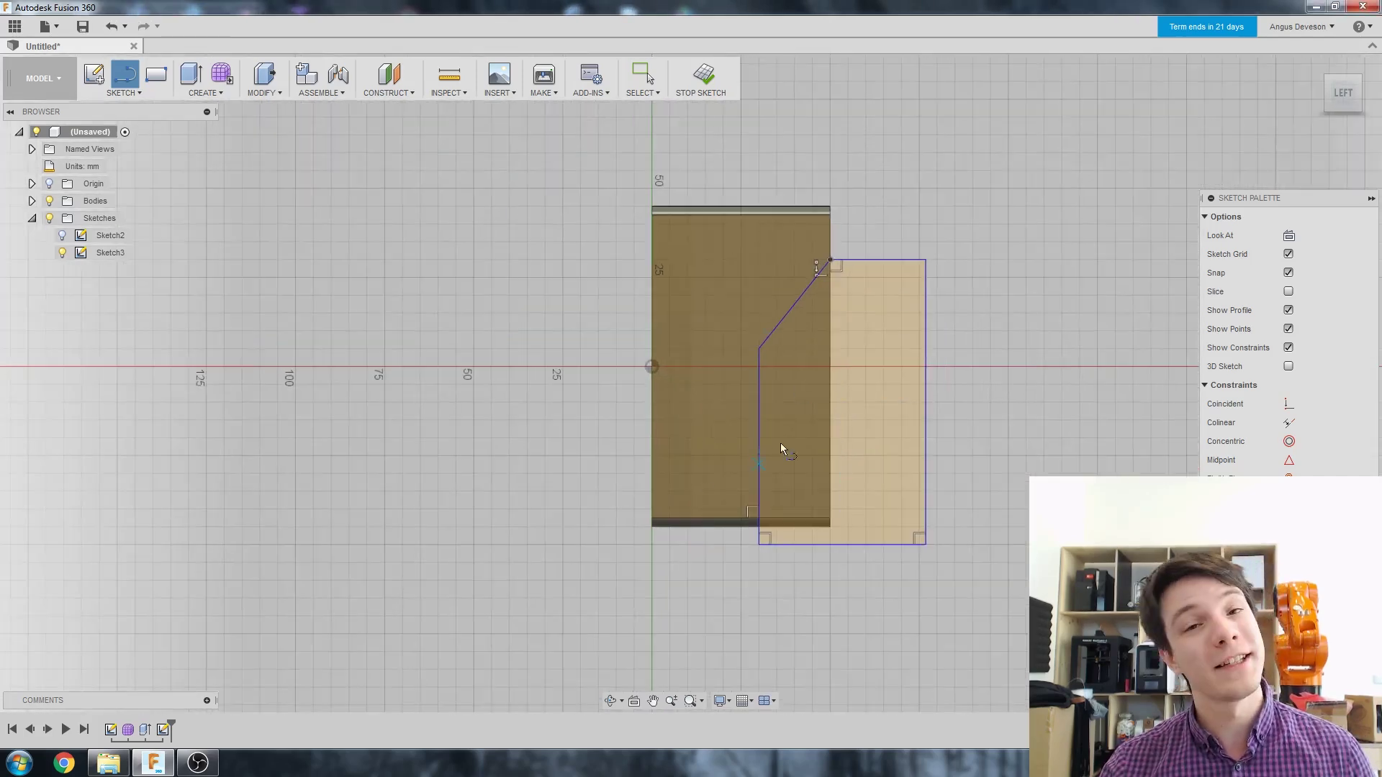
{"action": "right_click", "coordinate": [603, 216]}
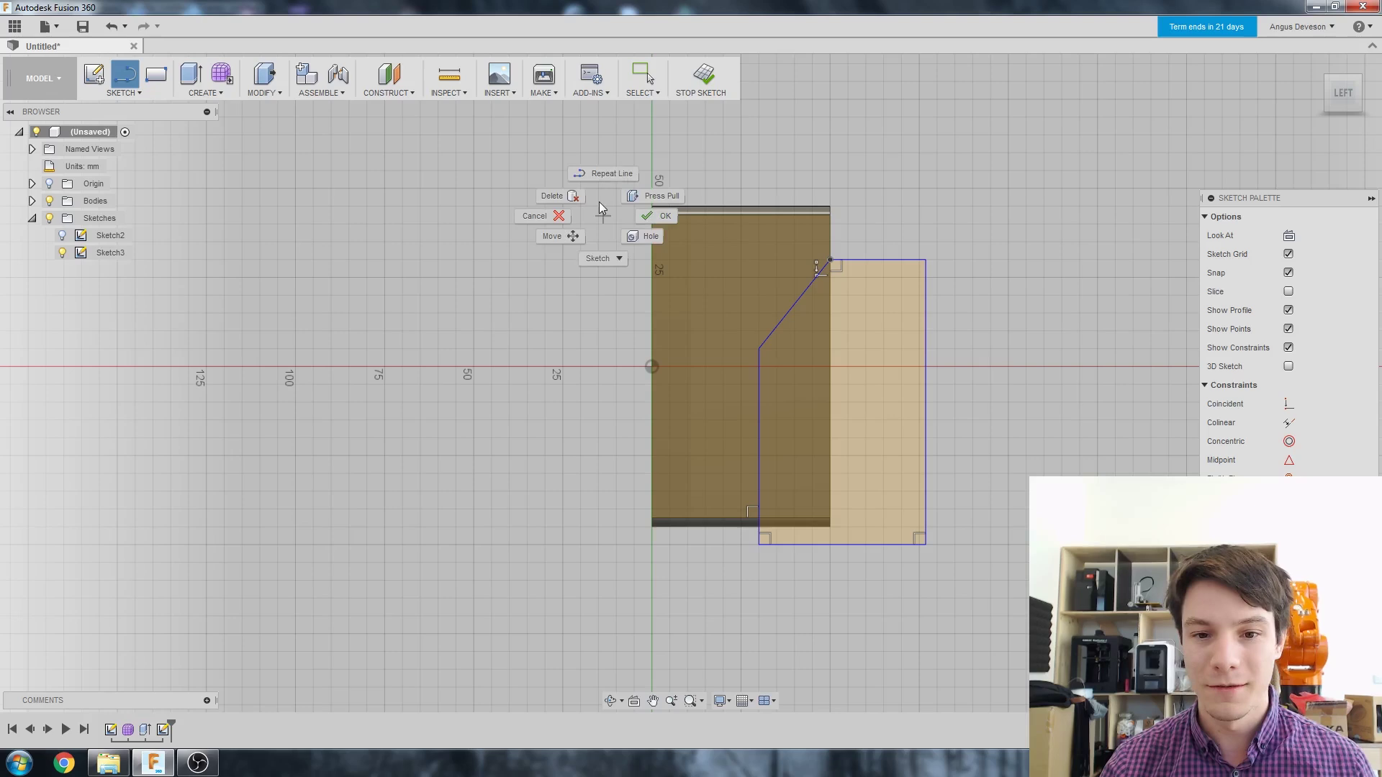
{"action": "left_click", "coordinate": [556, 217]}
- Dimension the upper end of the profile's sloped line 50 mm below the body's top edge
{"action": "right_click", "coordinate": [565, 257]}
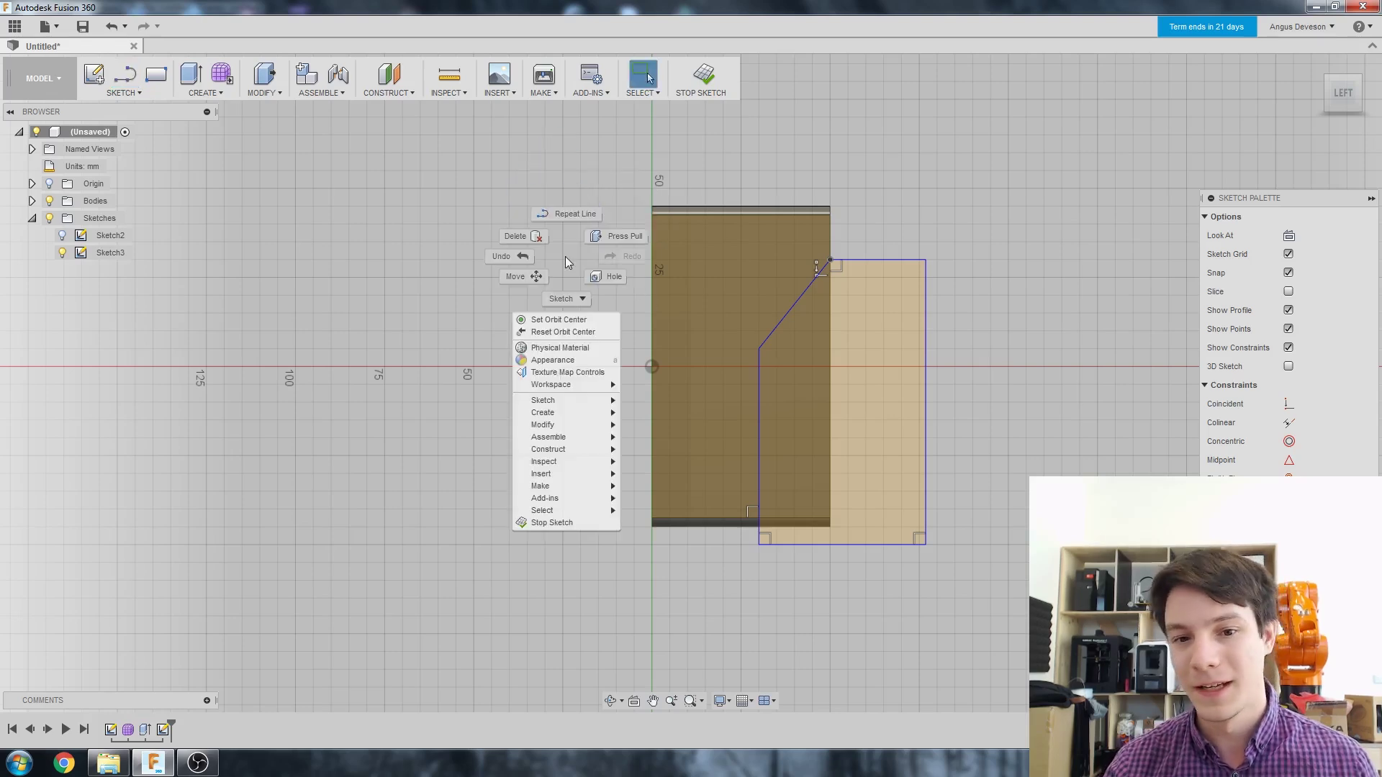
{"action": "left_click", "coordinate": [562, 299]}
{"action": "left_click", "coordinate": [533, 307]}
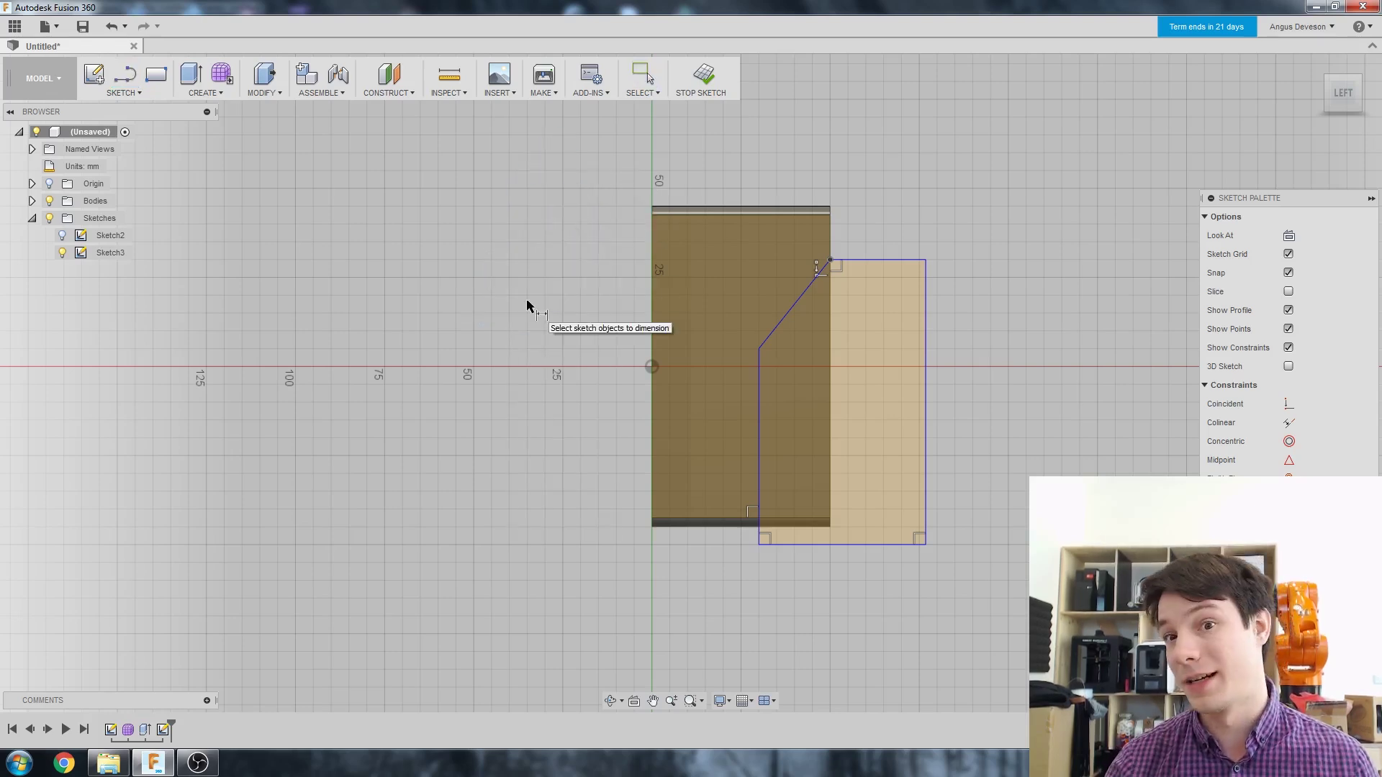
{"action": "scroll", "coordinate": [792, 342], "scroll_direction": "down", "scroll_amount": 2}
{"action": "scroll", "coordinate": [792, 339], "scroll_direction": "up", "scroll_amount": 1}
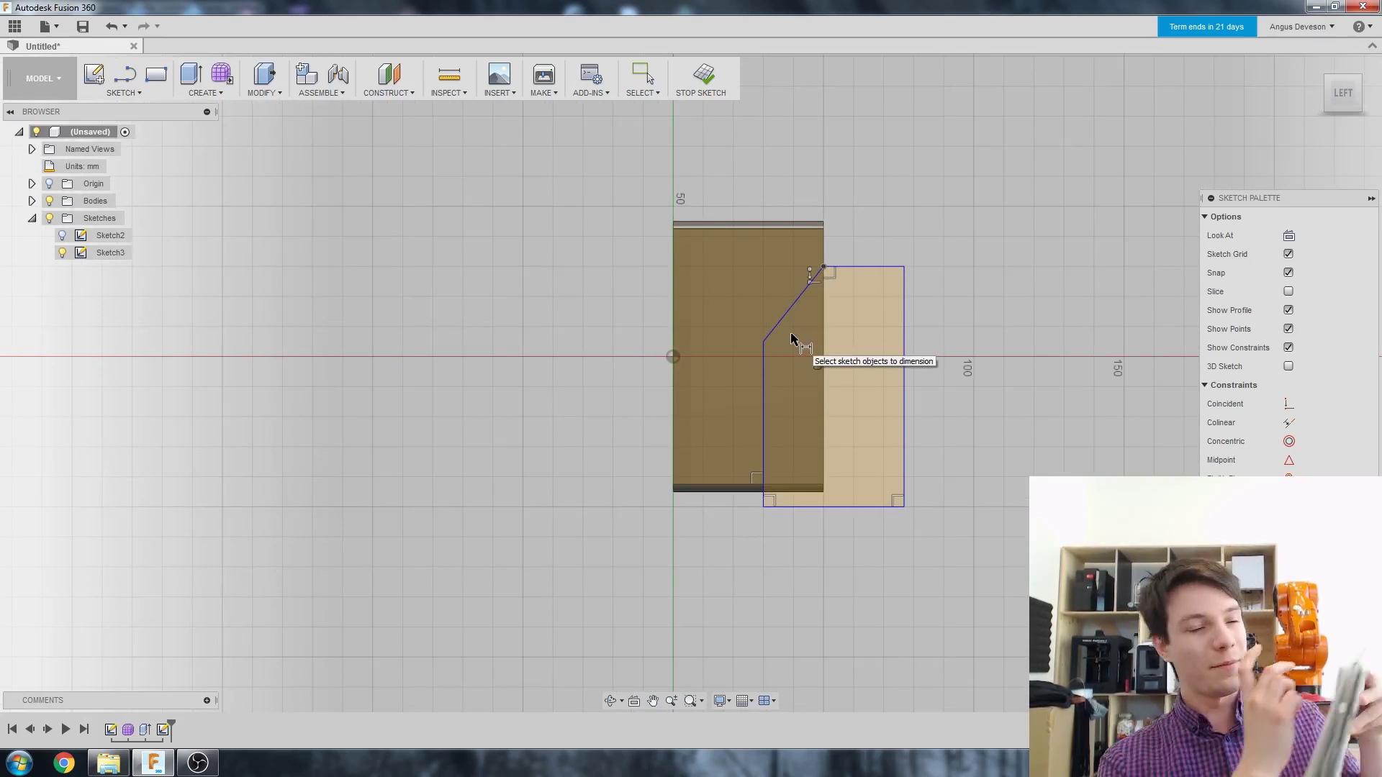
{"action": "scroll", "coordinate": [792, 329], "scroll_direction": "up", "scroll_amount": 2}
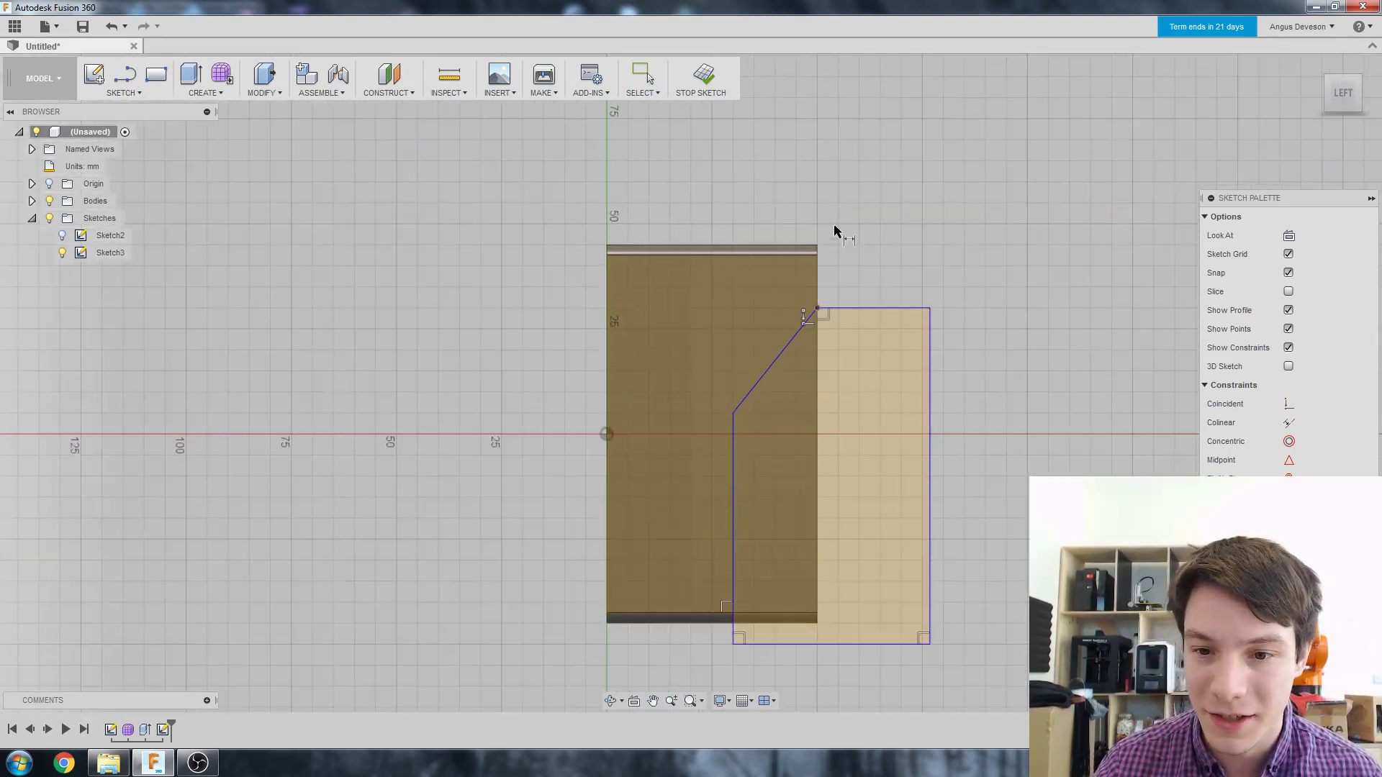
{"action": "left_click", "coordinate": [799, 244]}
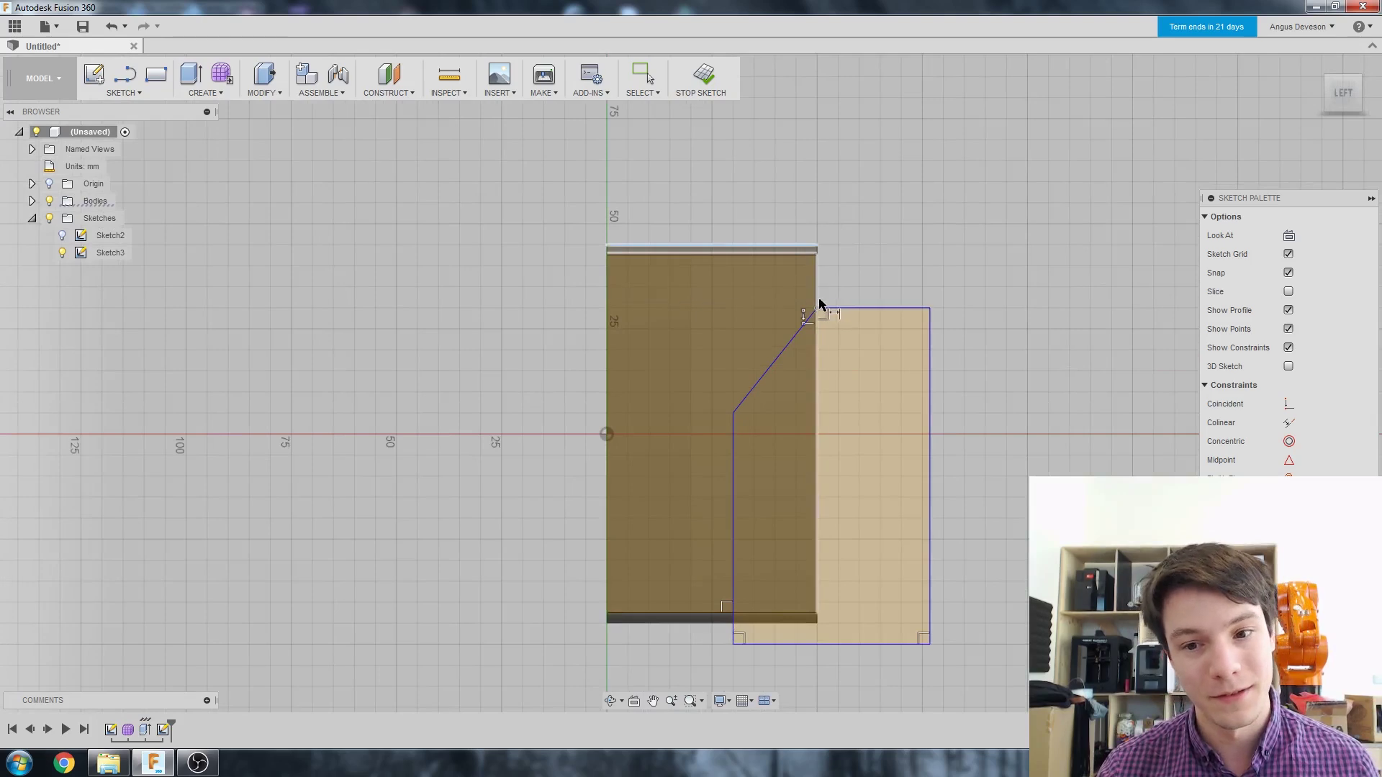
{"action": "left_click", "coordinate": [834, 308]}
{"action": "left_click", "coordinate": [756, 287]}
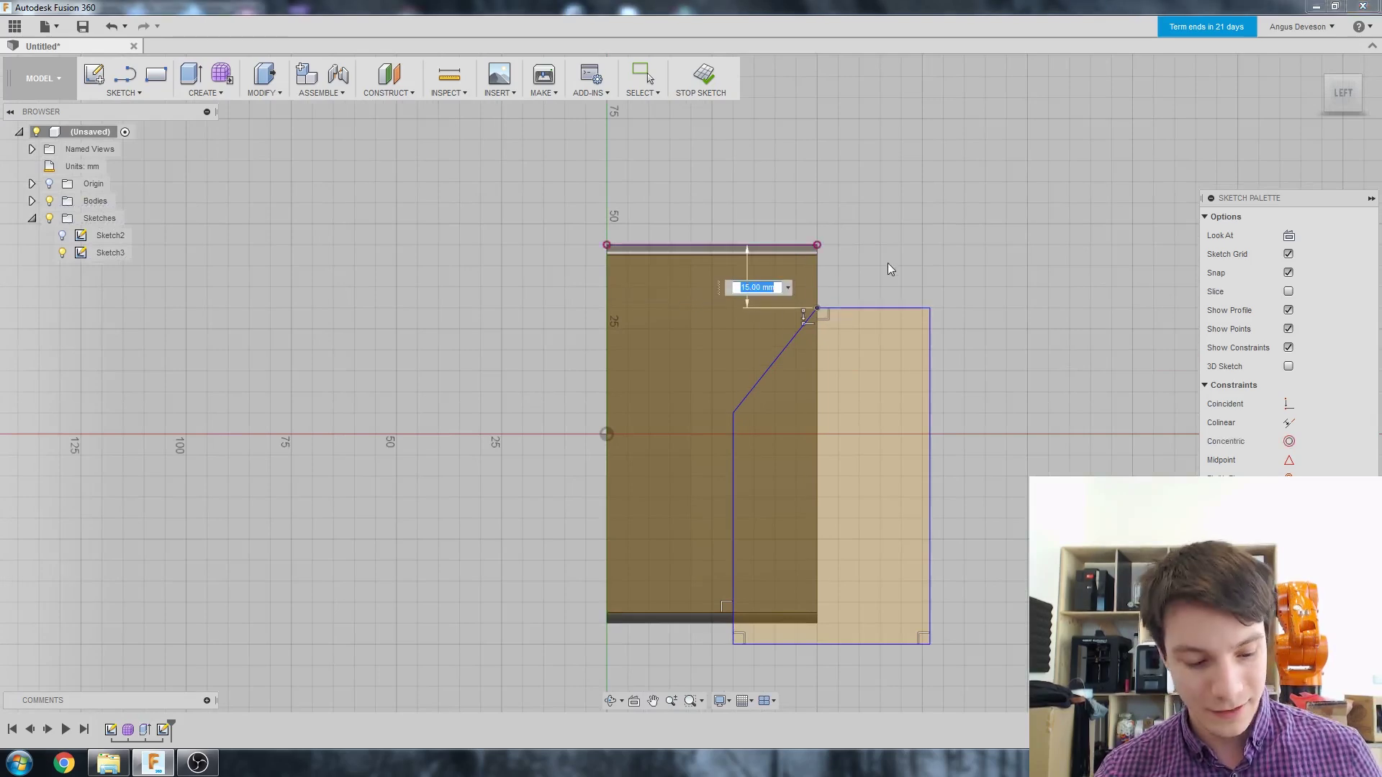
{"action": "type", "text": "50"}
{"action": "key", "text": "Return"}
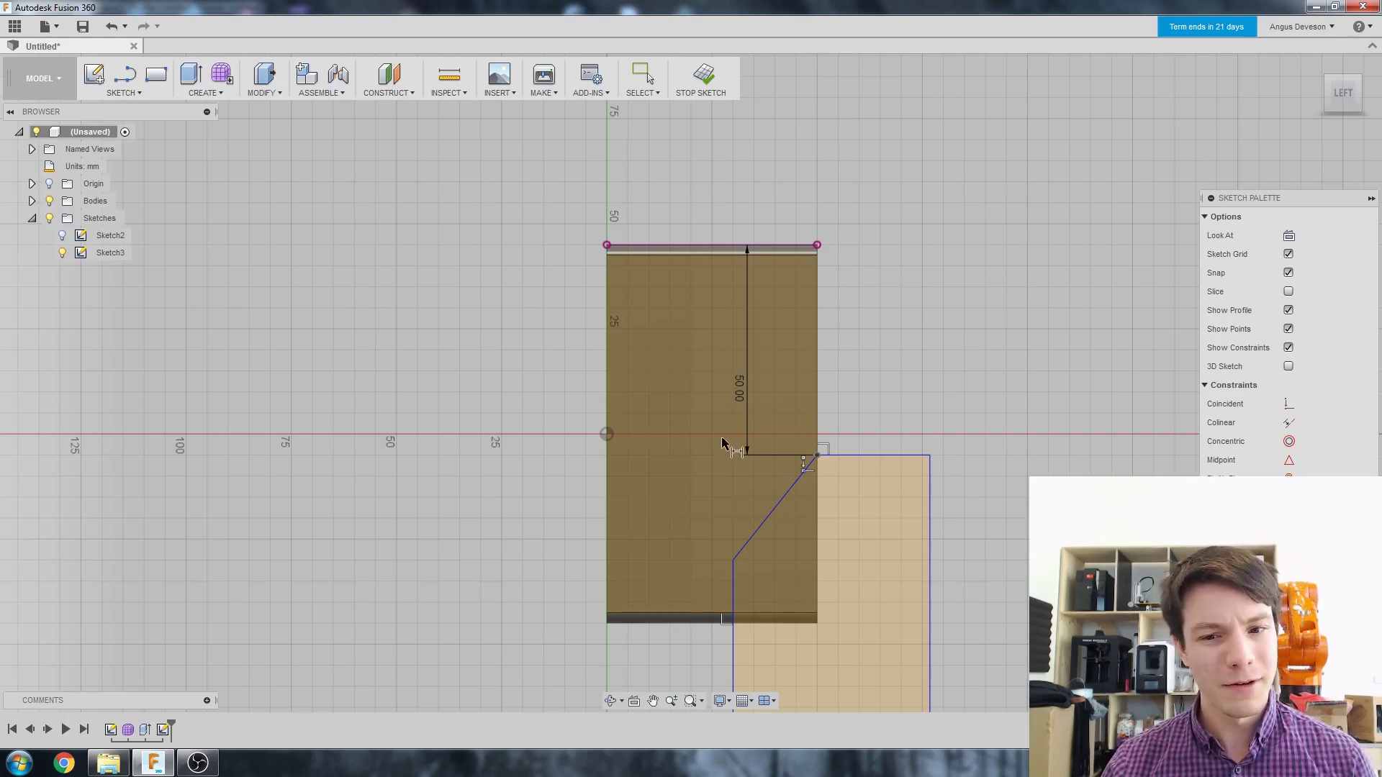
- Set the distance between the body's top edge and the sloped line's upper end to 40 mm
{"action": "left_click", "coordinate": [736, 405]}
{"action": "left_click", "coordinate": [735, 400]}
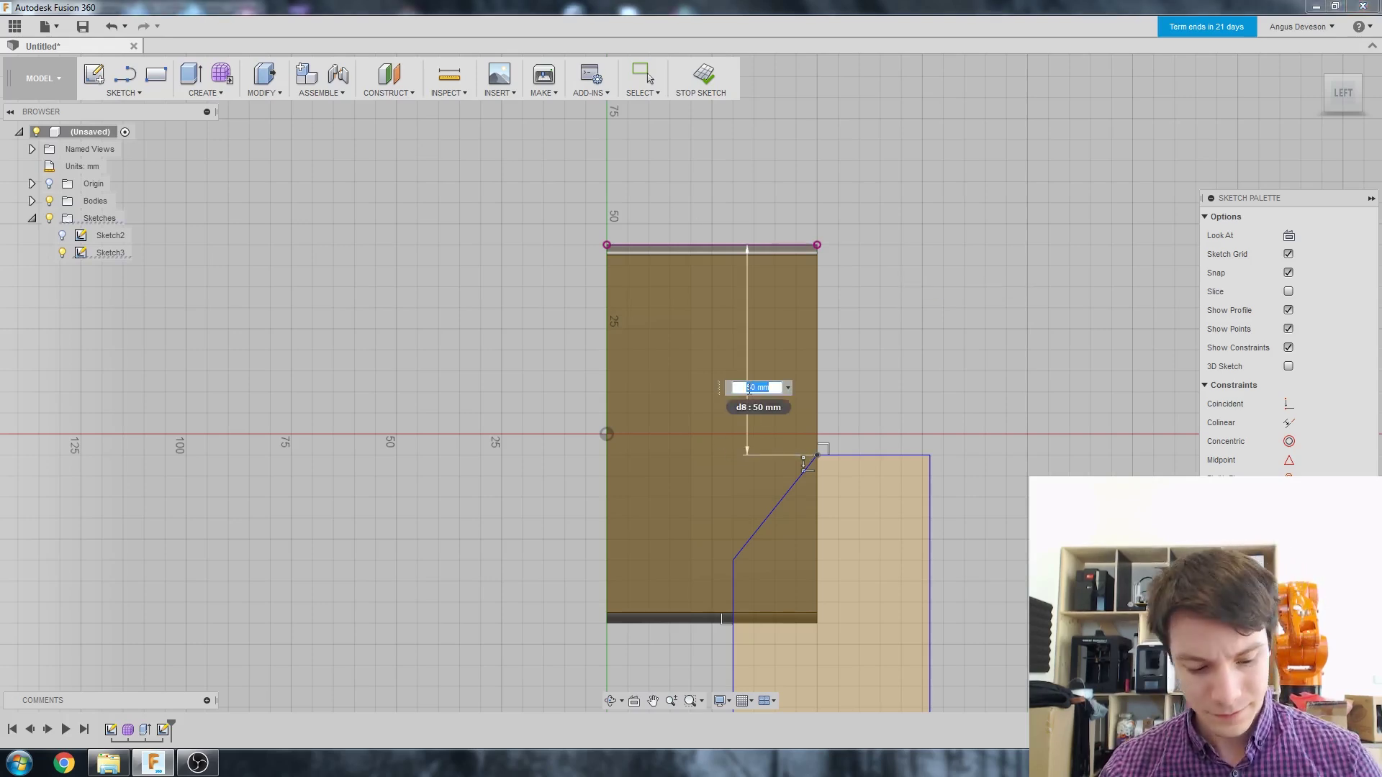
{"action": "key", "text": "Return"}
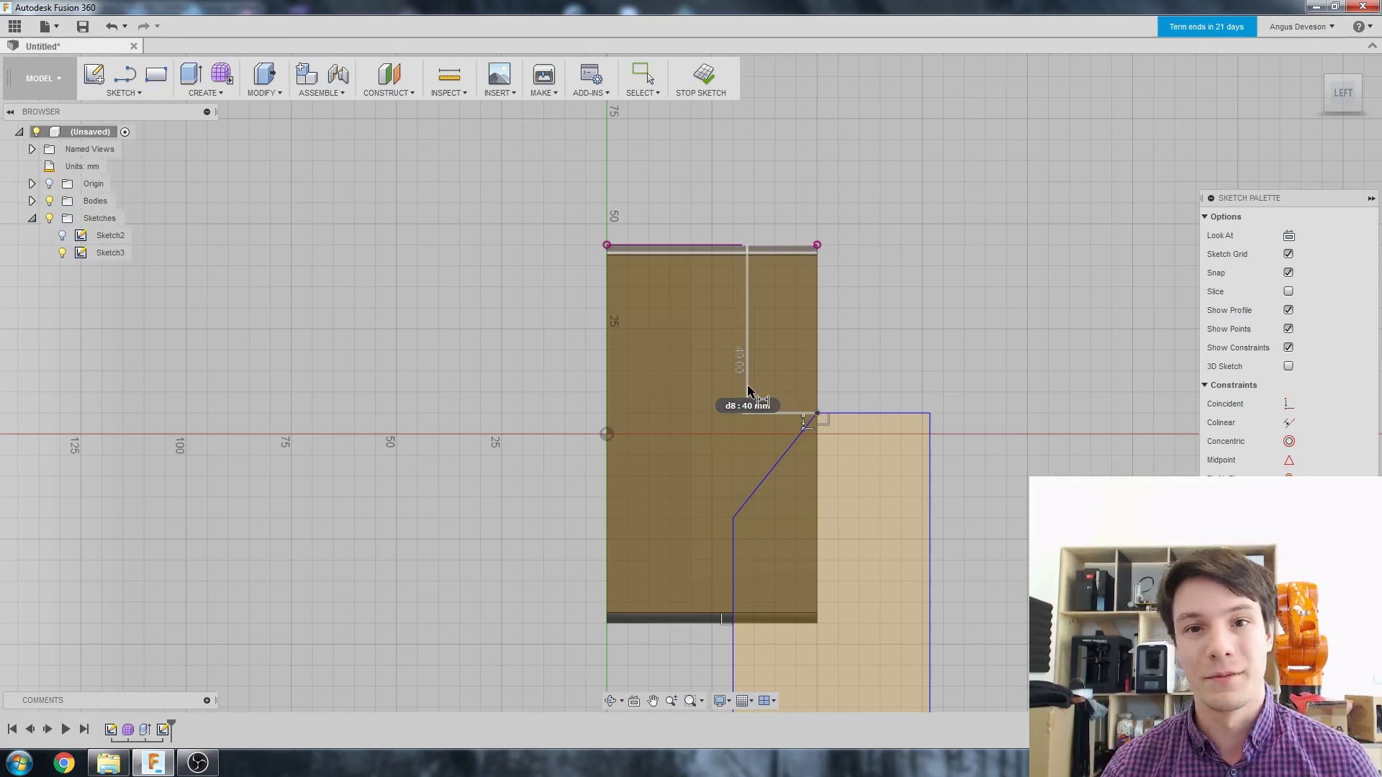
- Dimension the lower end of the sloped line 20 mm above the body's bottom edge
{"action": "scroll", "coordinate": [899, 421], "scroll_direction": "down", "scroll_amount": 2}
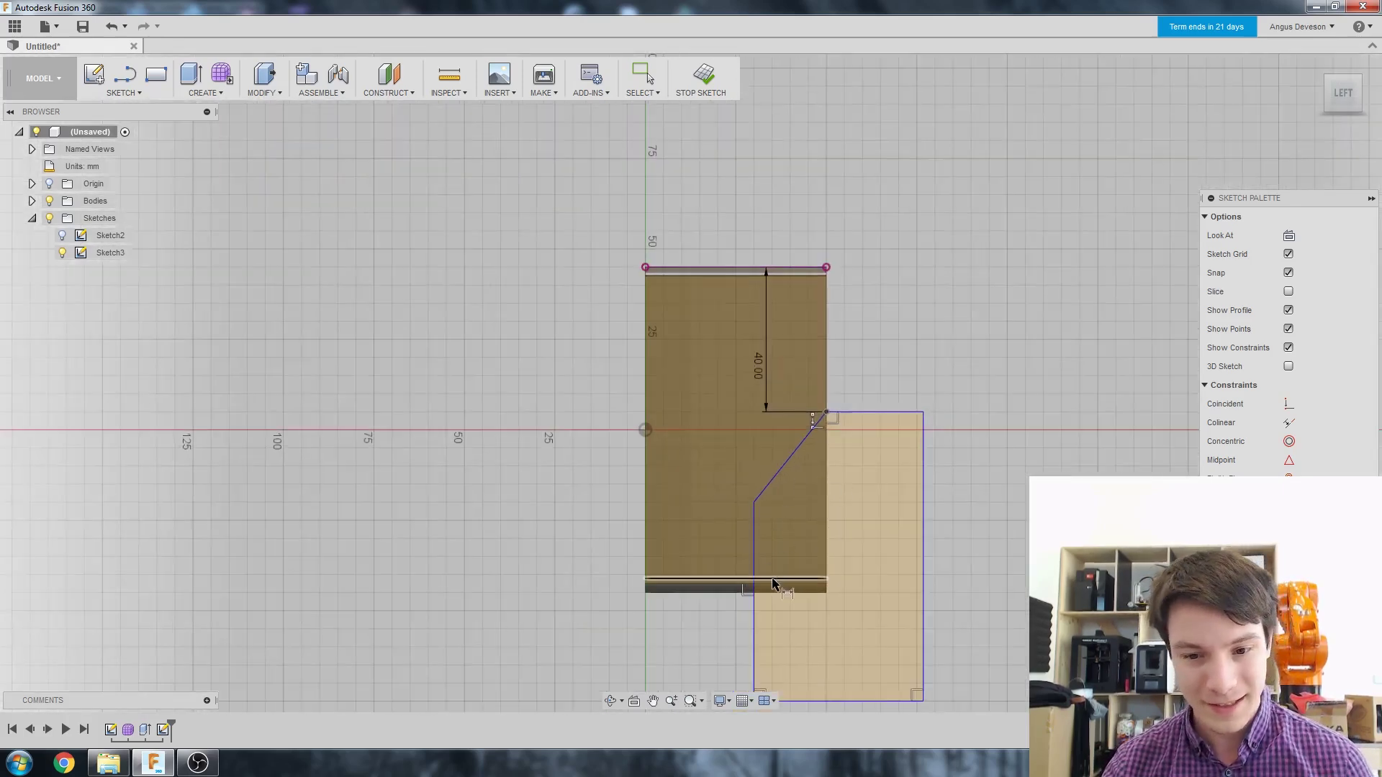
{"action": "scroll", "coordinate": [774, 584], "scroll_direction": "down", "scroll_amount": 3}
{"action": "scroll", "coordinate": [827, 554], "scroll_direction": "up", "scroll_amount": 5}
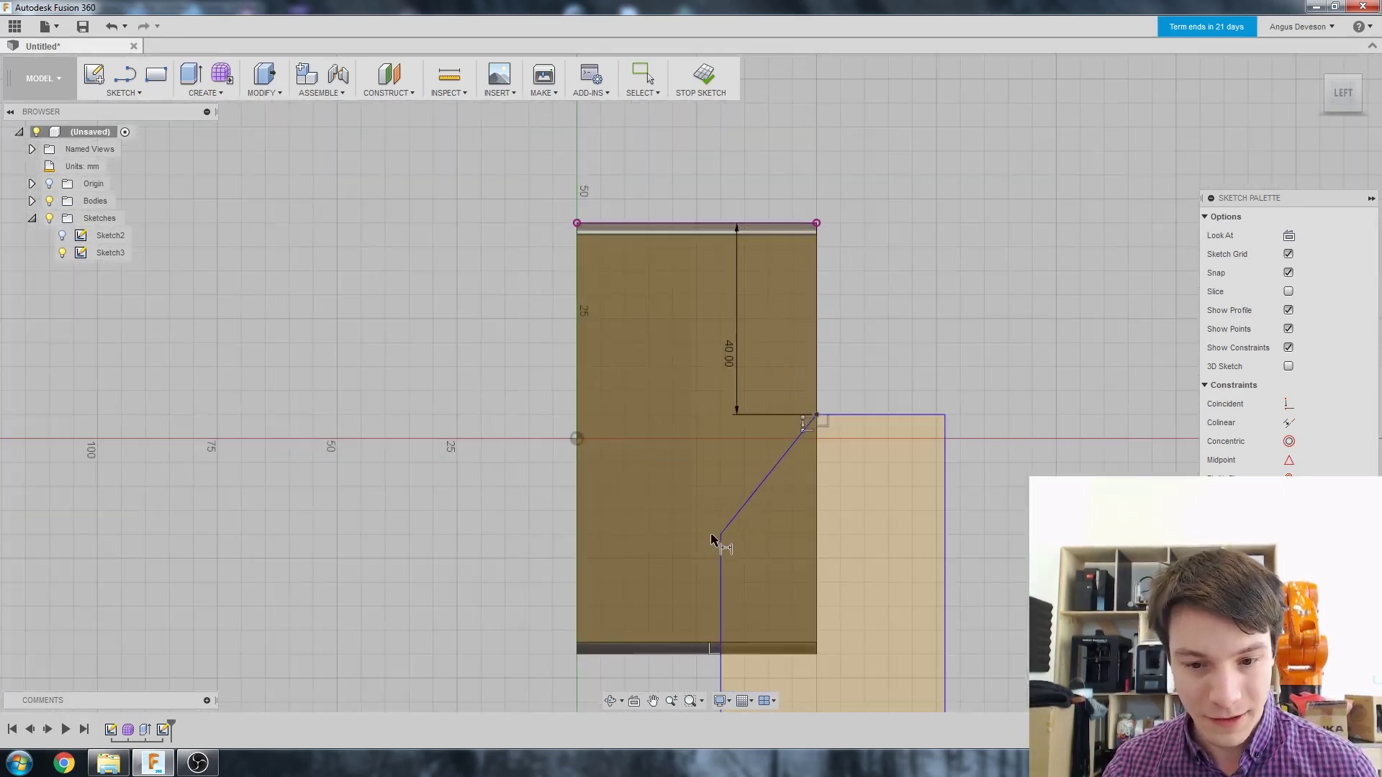
{"action": "left_click", "coordinate": [720, 535]}
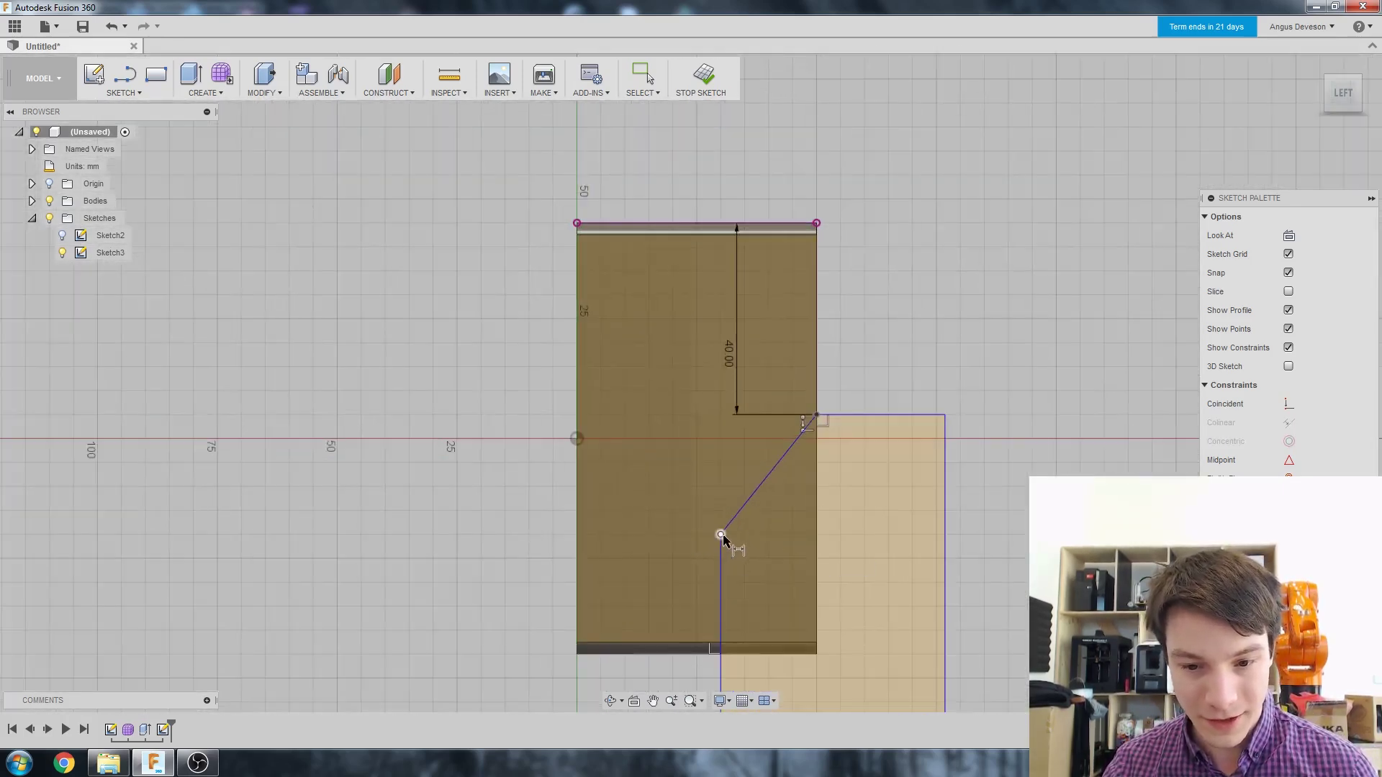
{"action": "left_click", "coordinate": [773, 656]}
{"action": "left_click", "coordinate": [898, 603]}
{"action": "type", "text": "2"}
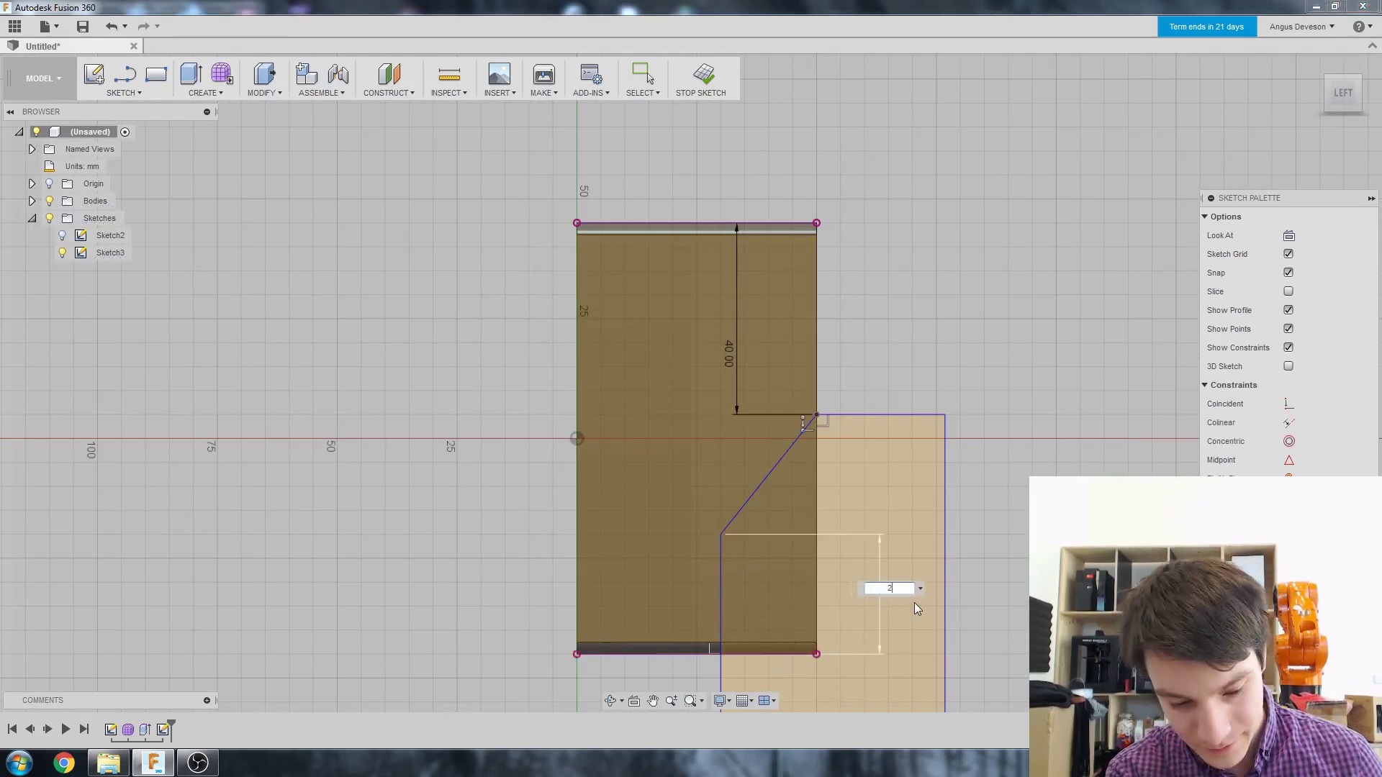
{"action": "type", "text": "0"}
{"action": "key", "text": "Return"}
- Add a 45° angle dimension between the body's top edge and the profile's sloped line
{"action": "scroll", "coordinate": [783, 481], "scroll_direction": "down", "scroll_amount": 2}
{"action": "scroll", "coordinate": [755, 540], "scroll_direction": "up", "scroll_amount": 2}
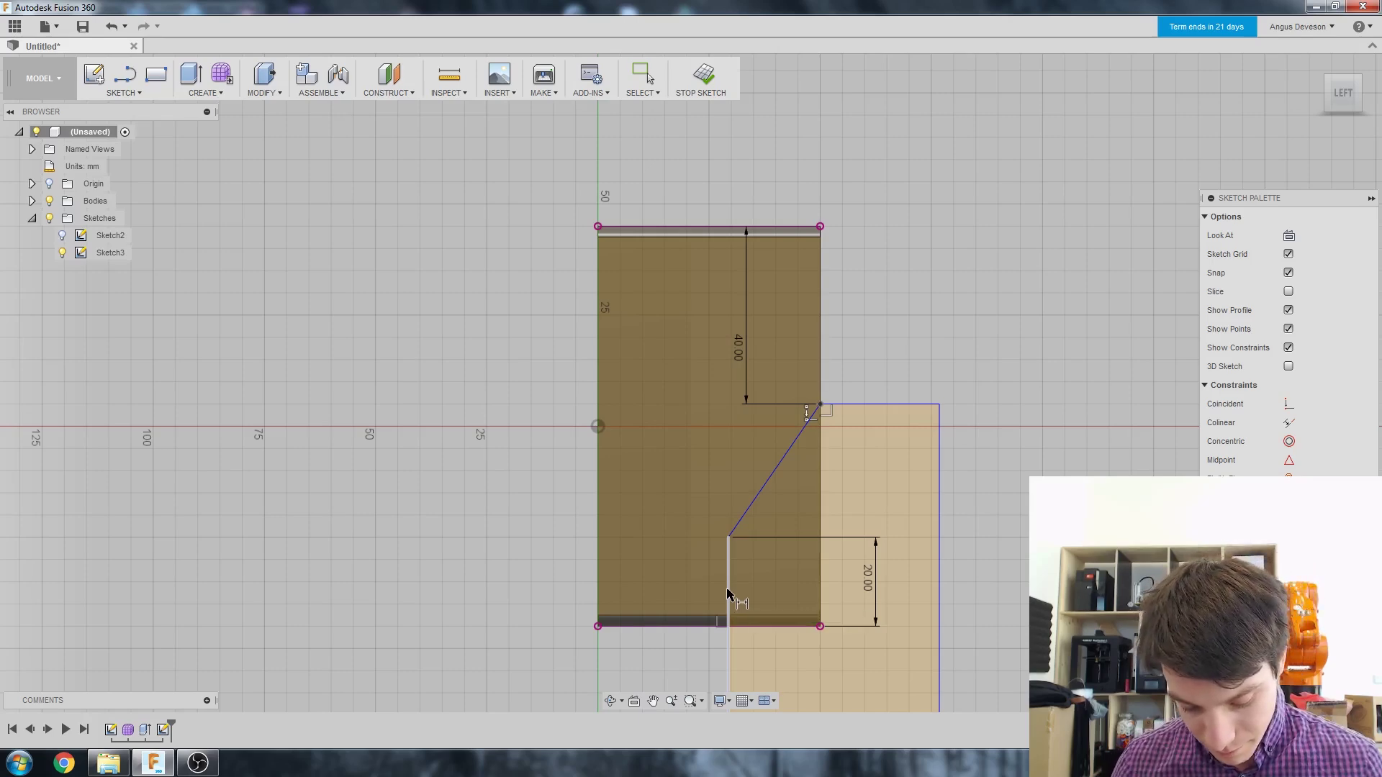
{"action": "scroll", "coordinate": [663, 441], "scroll_direction": "up", "scroll_amount": 2}
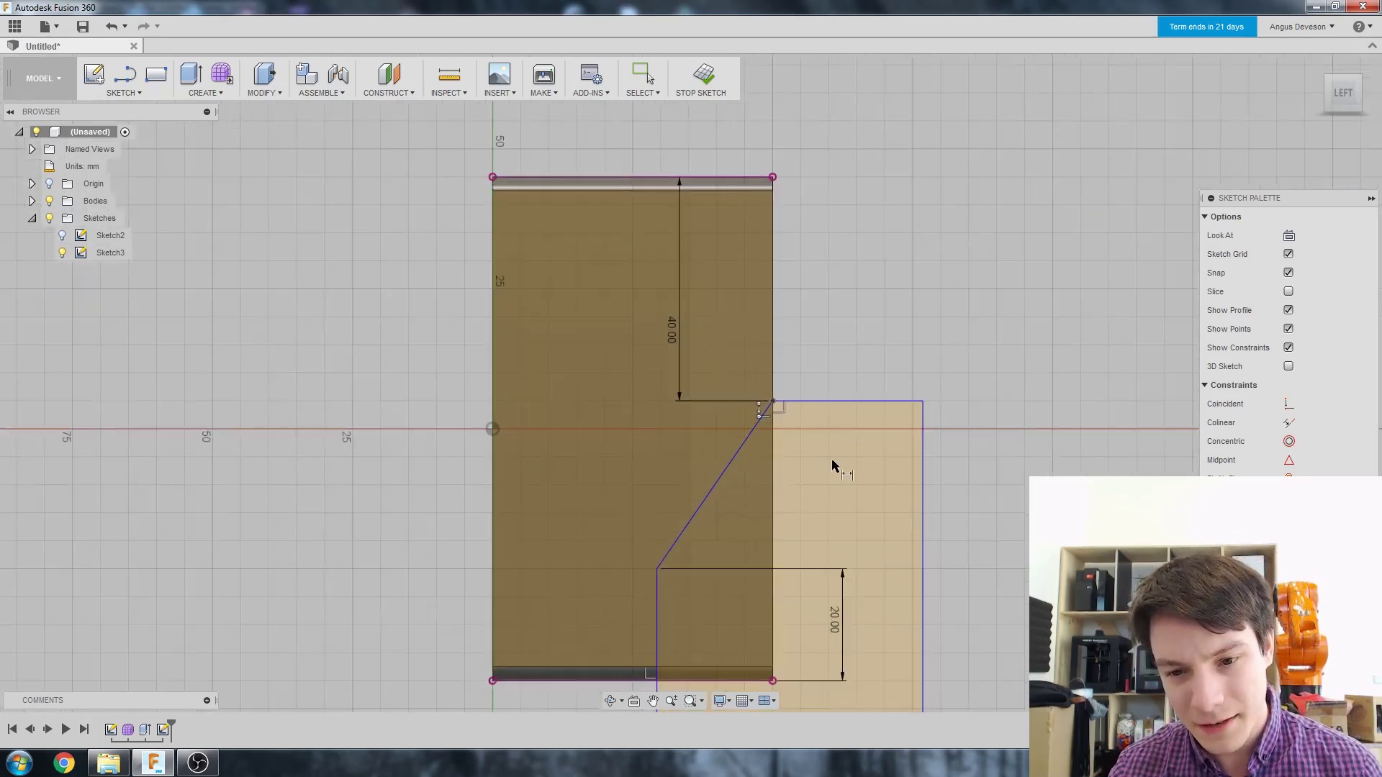
{"action": "left_click", "coordinate": [666, 184]}
{"action": "left_click", "coordinate": [620, 384]}
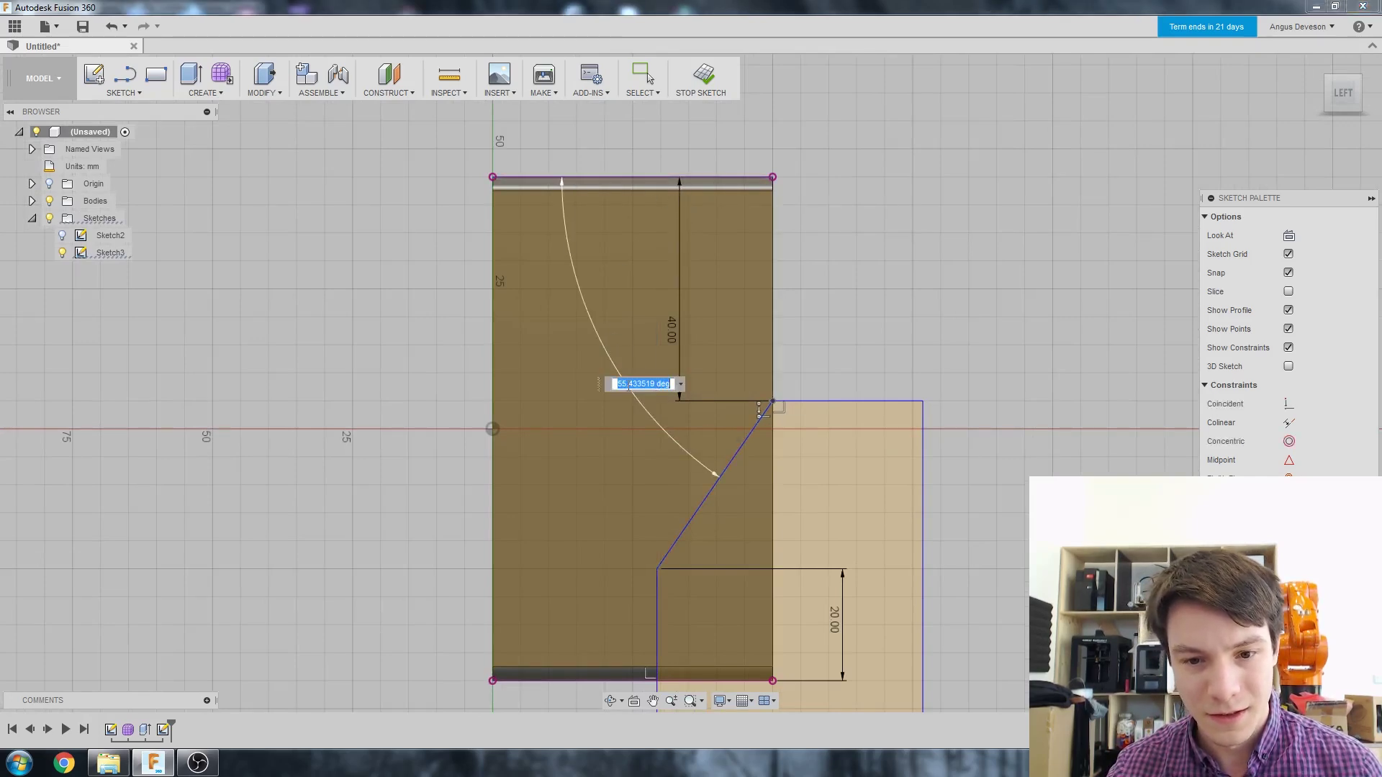
{"action": "type", "text": "45"}
{"action": "key", "text": "Return"}
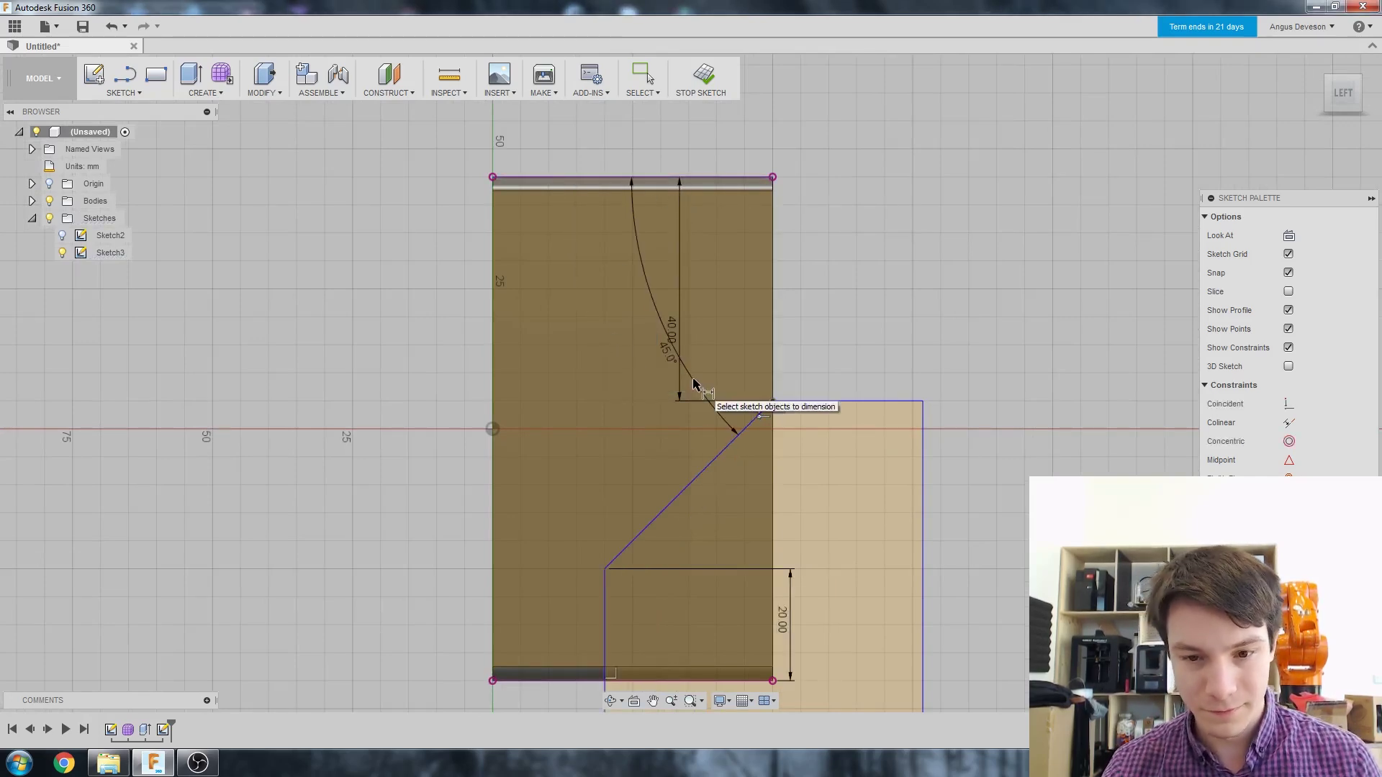
- End dimensioning and examine how the sketched profile overlaps the frame body from several viewing angles
{"action": "scroll", "coordinate": [658, 407], "scroll_direction": "down", "scroll_amount": 2}
{"action": "scroll", "coordinate": [644, 434], "scroll_direction": "up", "scroll_amount": 1}
{"action": "scroll", "coordinate": [606, 502], "scroll_direction": "down", "scroll_amount": 1}
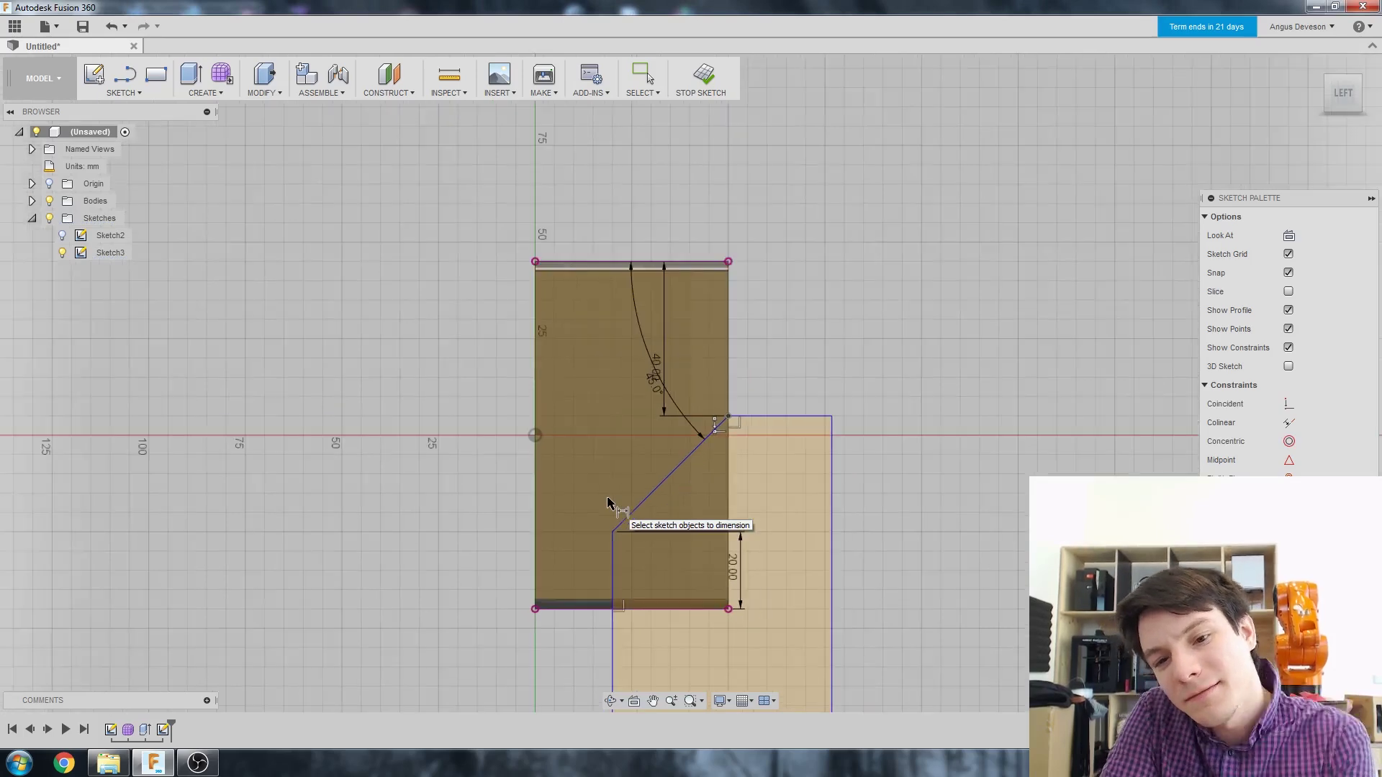
{"action": "scroll", "coordinate": [684, 611], "scroll_direction": "down", "scroll_amount": 1}
{"action": "scroll", "coordinate": [694, 574], "scroll_direction": "up", "scroll_amount": 2}
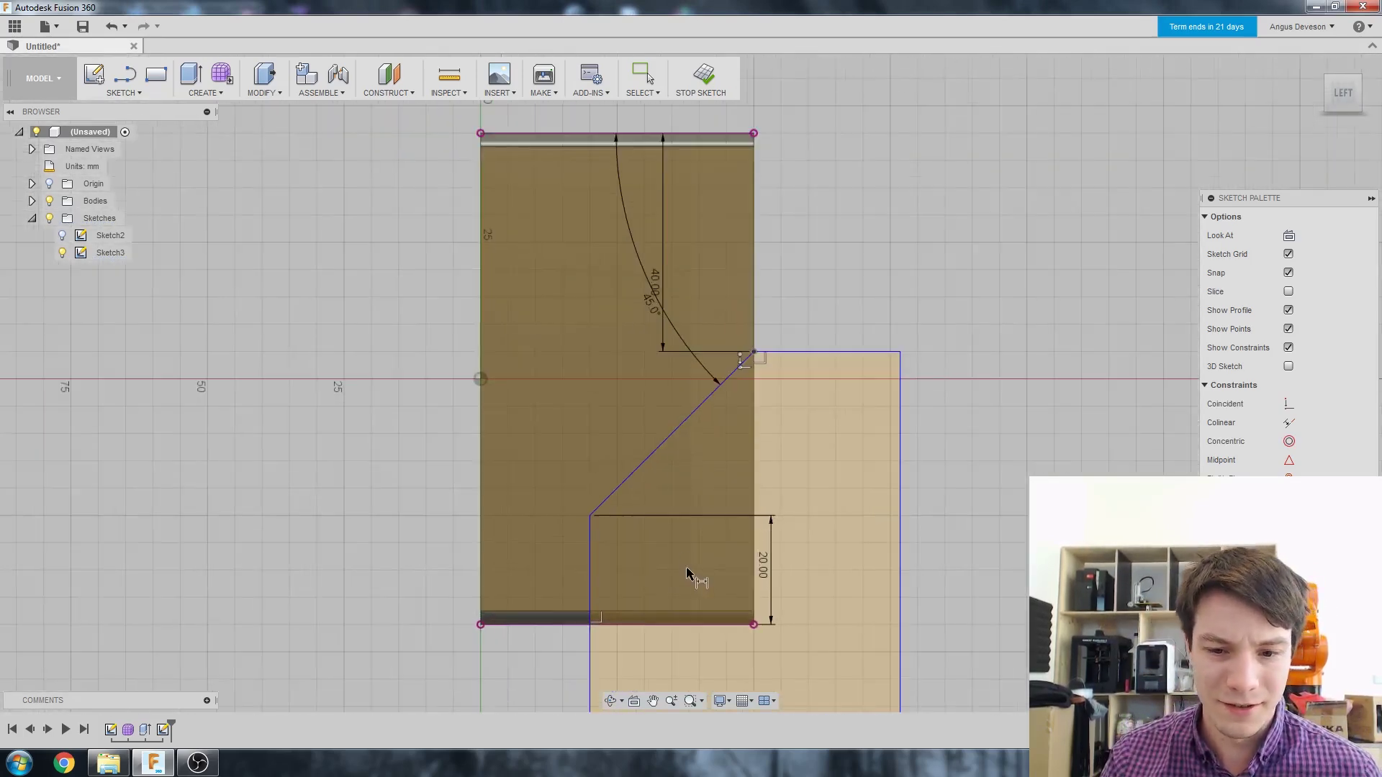
{"action": "mouse_move", "coordinate": [684, 558]}
{"action": "middle_mouse_down", "text": "shift"}
{"action": "mouse_move", "coordinate": [661, 580]}
{"action": "mouse_move", "coordinate": [665, 549]}
{"action": "middle_mouse_up", "text": "shift"}
{"action": "scroll", "coordinate": [665, 549], "scroll_direction": "up", "scroll_amount": 2}
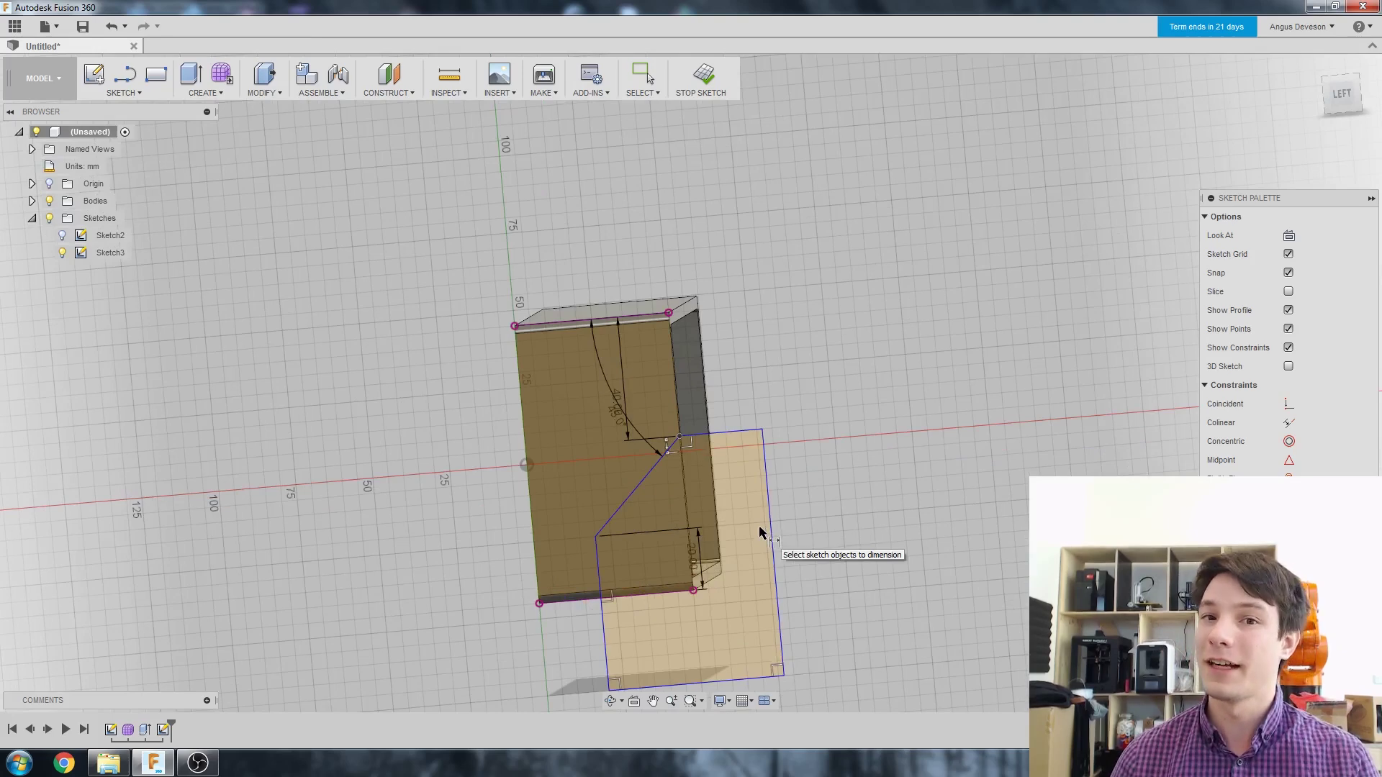
{"action": "key", "text": "Escape"}
{"action": "scroll", "coordinate": [728, 523], "scroll_direction": "down", "scroll_amount": 3}
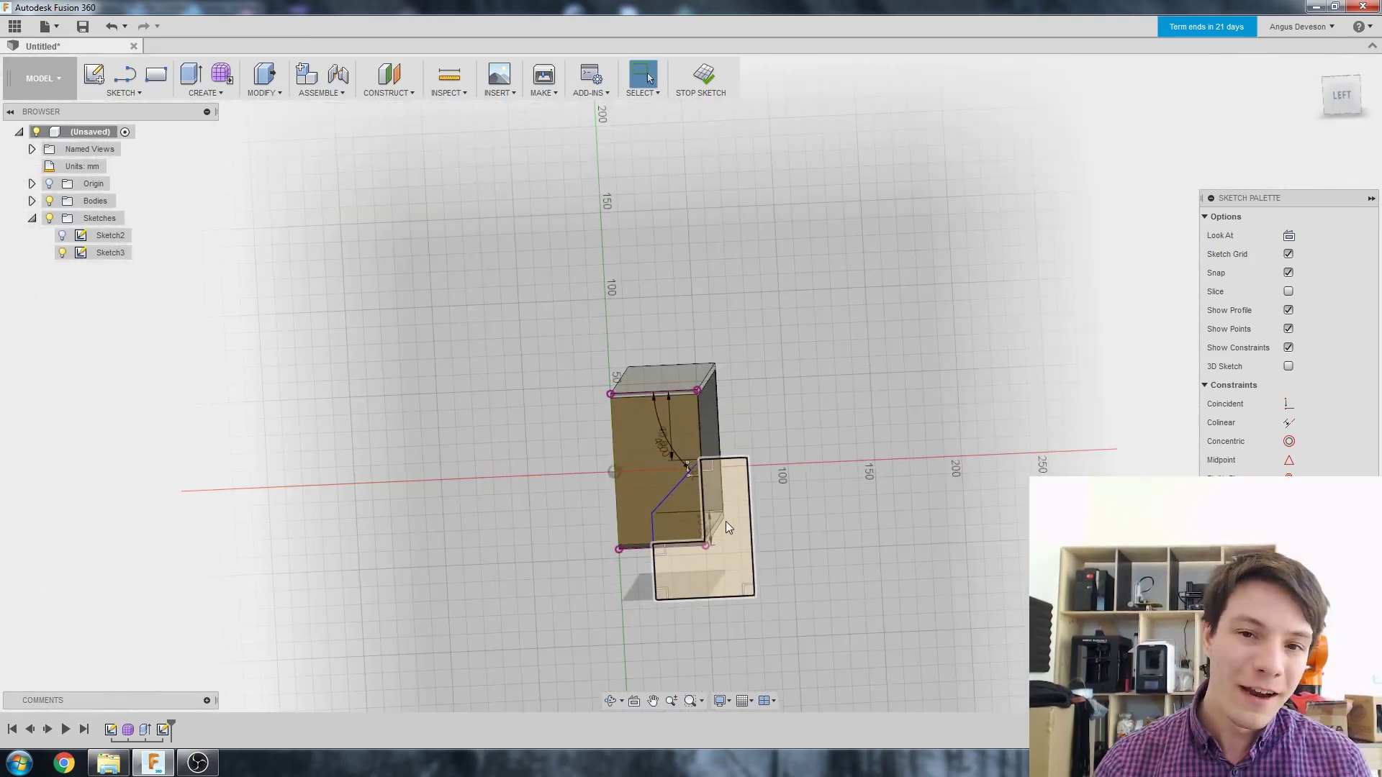
{"action": "middle_click_drag", "start_coordinate": [725, 521], "coordinate": [735, 490], "text": "shift"}
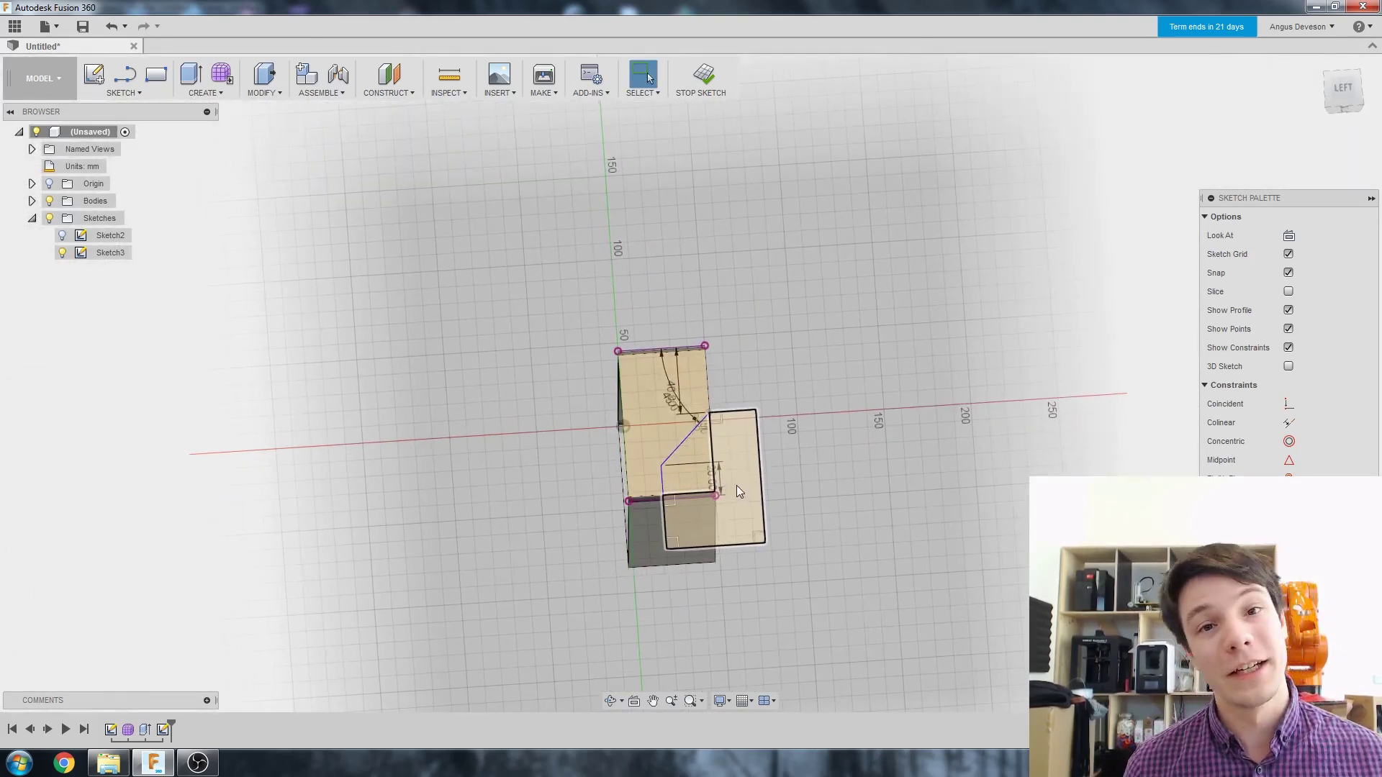
{"action": "scroll", "coordinate": [736, 485], "scroll_direction": "up", "scroll_amount": 2}
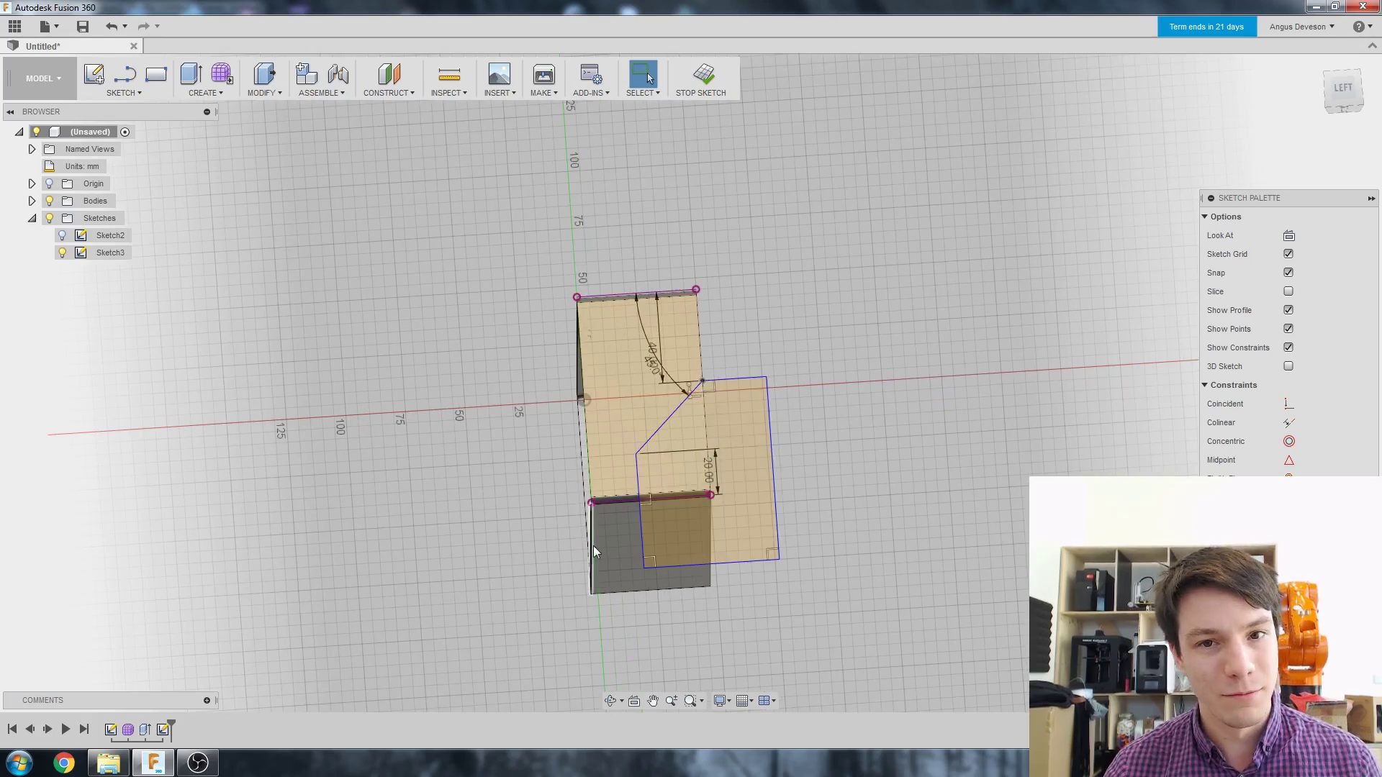
- Stretch the profile's free outer edge away from the body and reposition its outer lower corner further below the body's bottom edge
{"action": "left_click", "coordinate": [748, 378]}
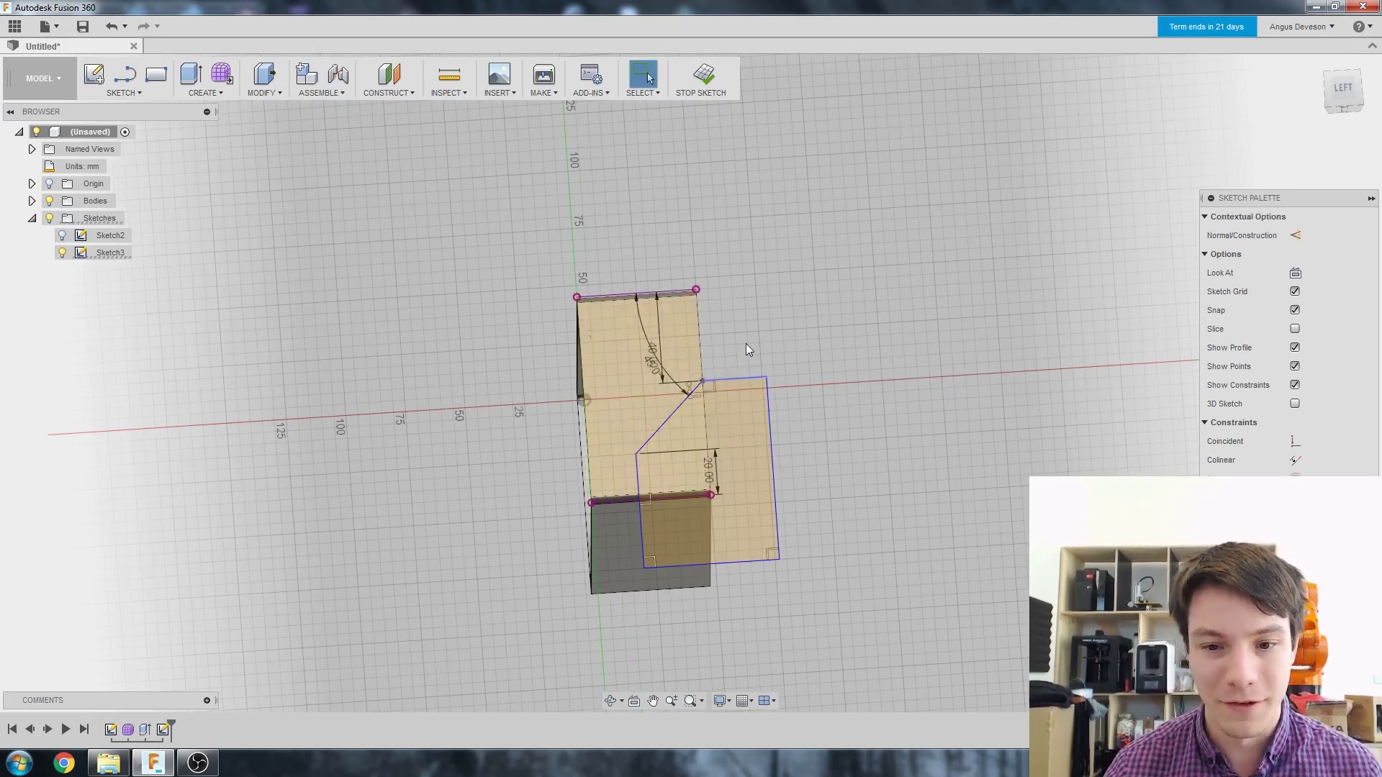
{"action": "left_click_drag", "start_coordinate": [770, 414], "coordinate": [862, 484]}
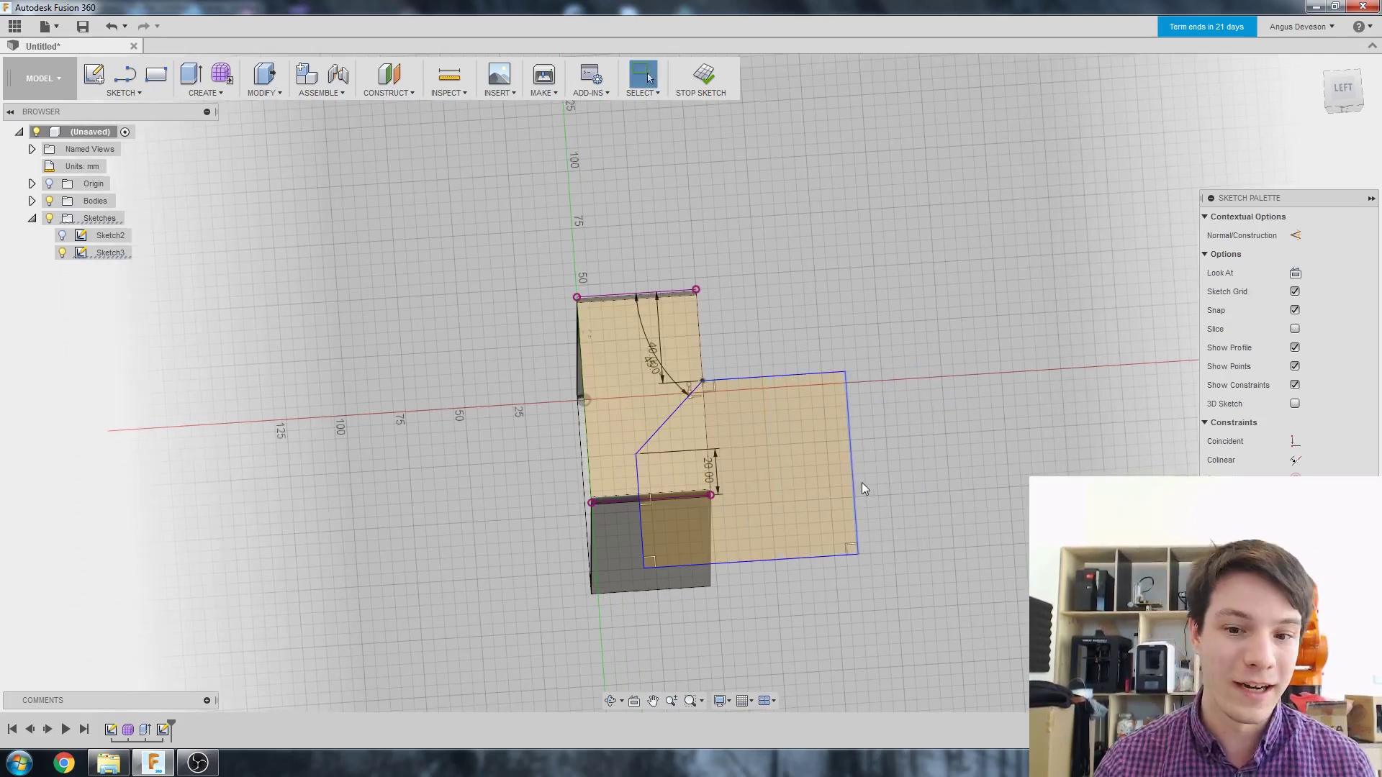
{"action": "mouse_move", "coordinate": [857, 555]}
{"action": "left_mouse_down"}
{"action": "mouse_move", "coordinate": [724, 652]}
{"action": "mouse_move", "coordinate": [830, 554]}
{"action": "mouse_move", "coordinate": [826, 582]}
{"action": "left_mouse_up"}
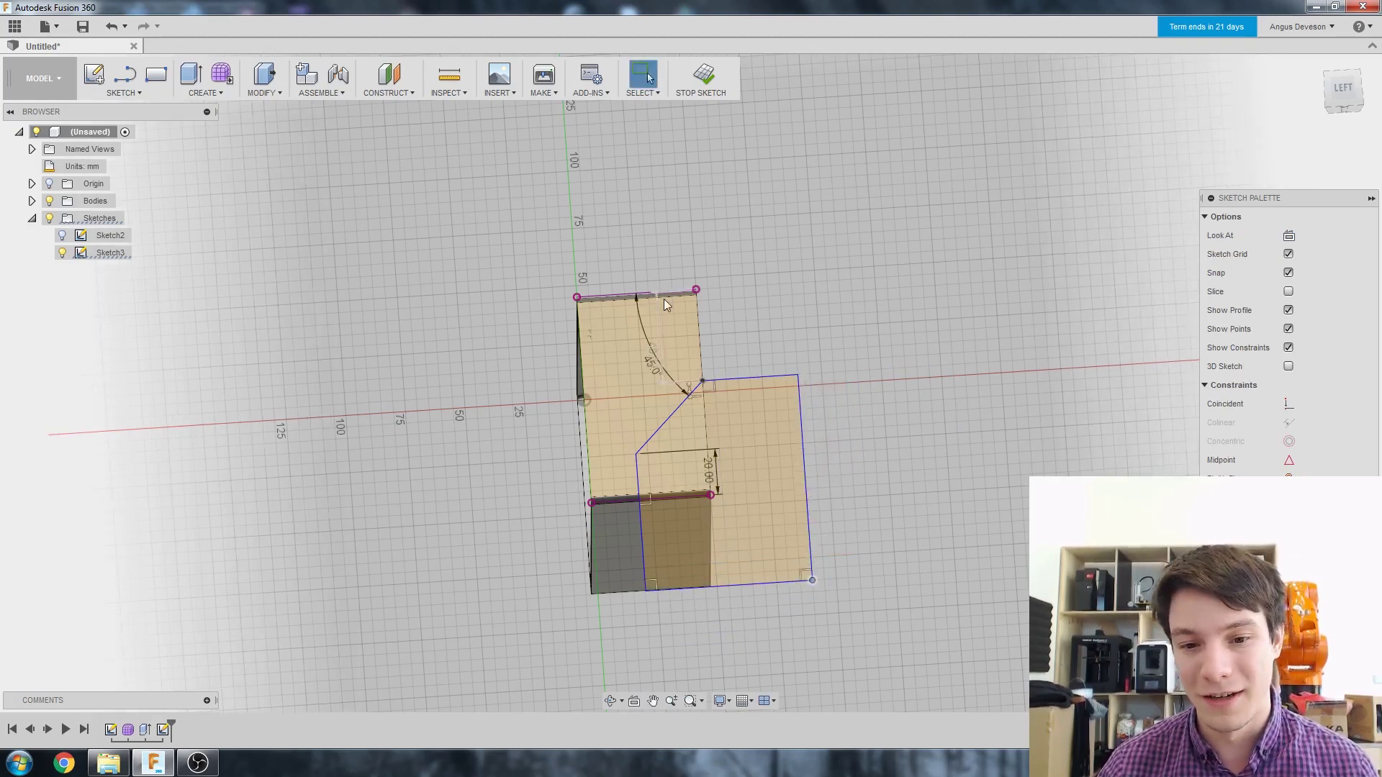
- Check the side profile against the frame body from several angles and finish the sketch
{"action": "mouse_move", "coordinate": [751, 230]}
{"action": "middle_mouse_down", "text": "shift"}
{"action": "mouse_move", "coordinate": [734, 263]}
{"action": "mouse_move", "coordinate": [741, 215]}
{"action": "mouse_move", "coordinate": [757, 288]}
{"action": "mouse_move", "coordinate": [712, 305]}
{"action": "mouse_move", "coordinate": [714, 407]}
{"action": "middle_mouse_up", "text": "shift"}
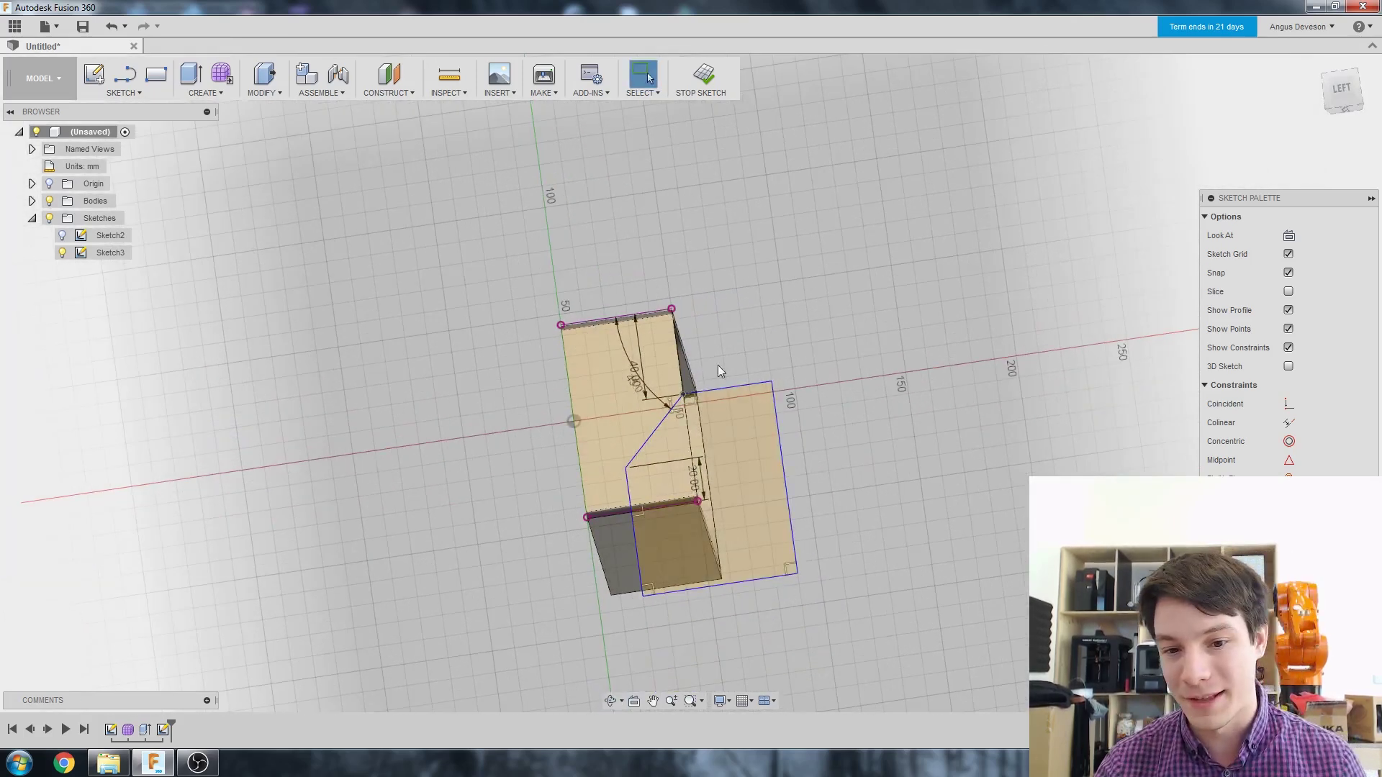
{"action": "middle_click_drag", "start_coordinate": [719, 367], "coordinate": [683, 460], "text": "shift"}
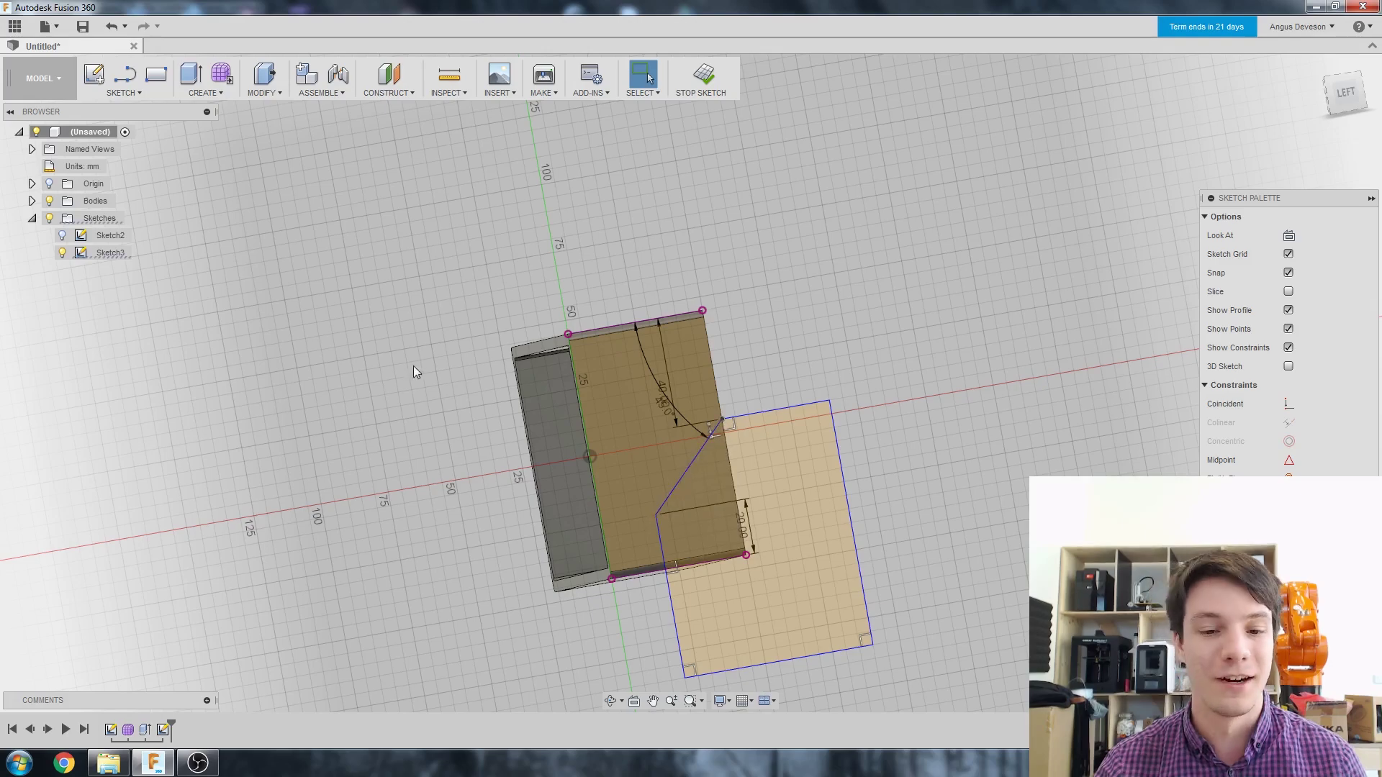
{"action": "middle_click_drag", "start_coordinate": [413, 365], "coordinate": [400, 377], "text": "shift"}
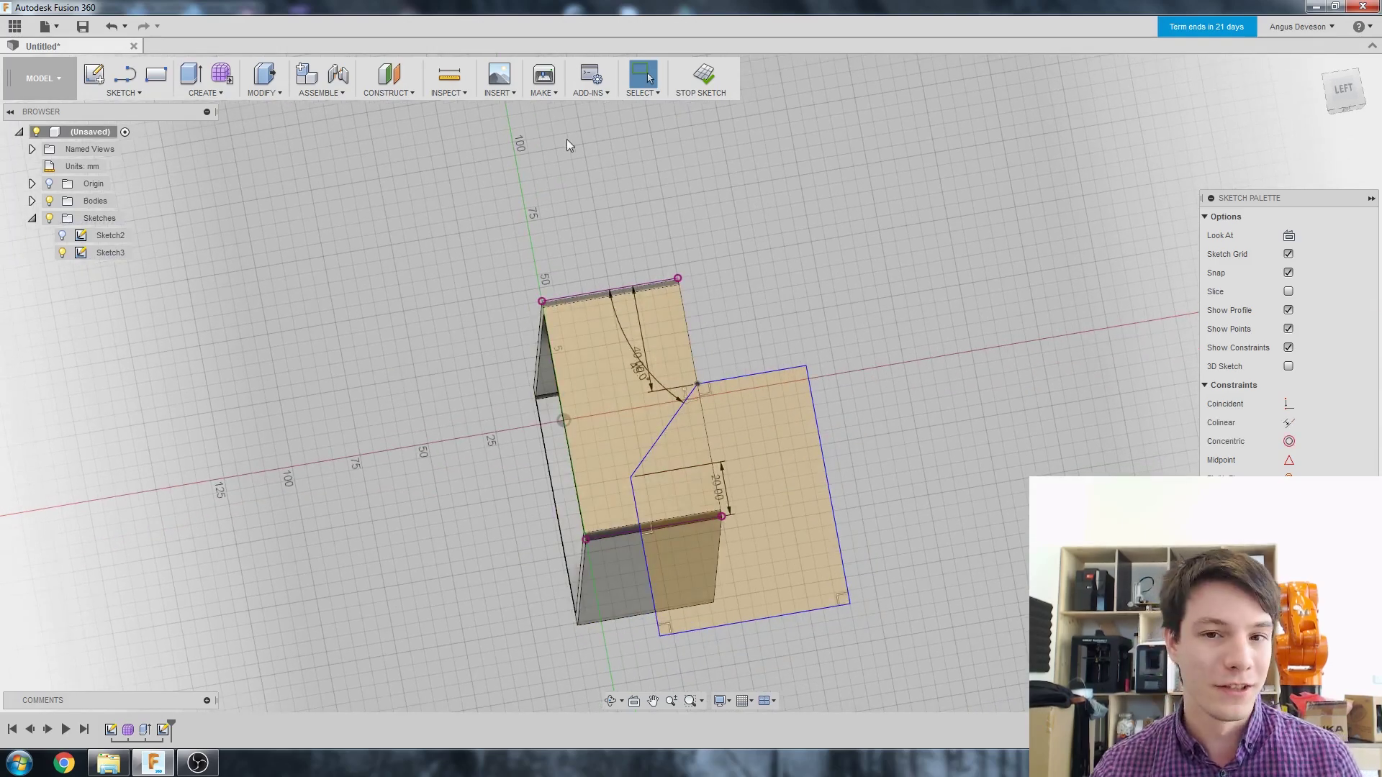
{"action": "left_click", "coordinate": [691, 79]}
{"action": "middle_click_drag", "start_coordinate": [423, 281], "coordinate": [404, 272], "text": "shift"}
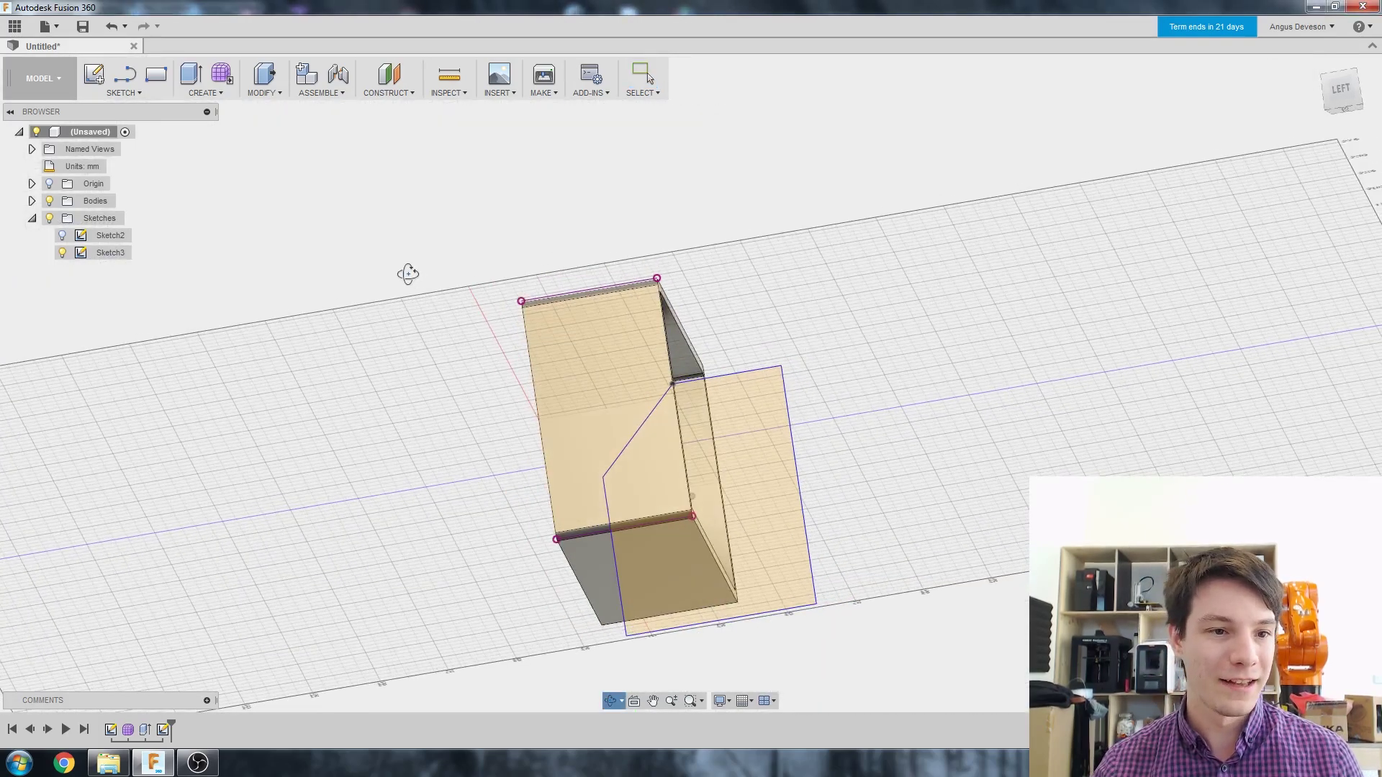
- Start an Extrude with both regions of the side profile selected: the angled area over the frame's side and the outer area beyond it
{"action": "left_click", "coordinate": [202, 92]}
{"action": "left_click", "coordinate": [206, 127]}
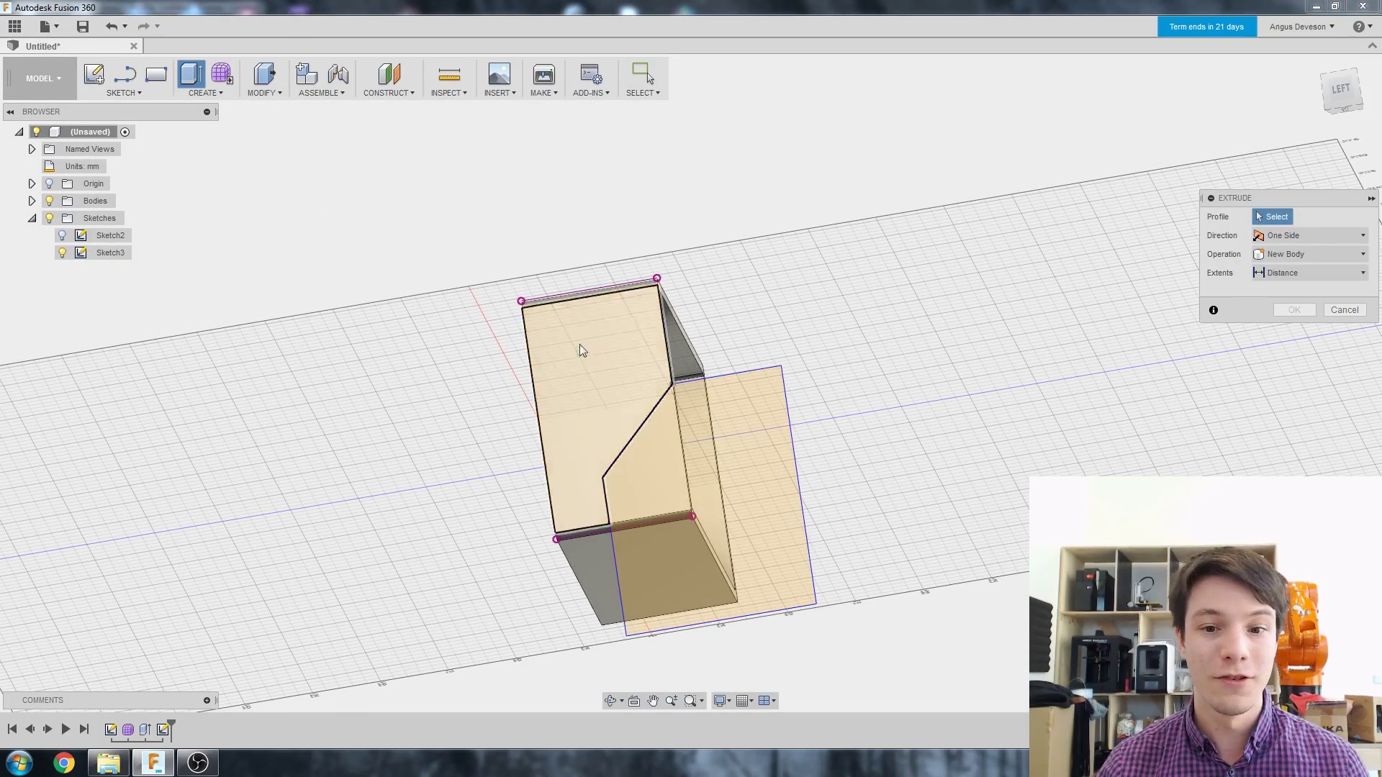
{"action": "scroll", "coordinate": [587, 347], "scroll_direction": "down", "scroll_amount": 2}
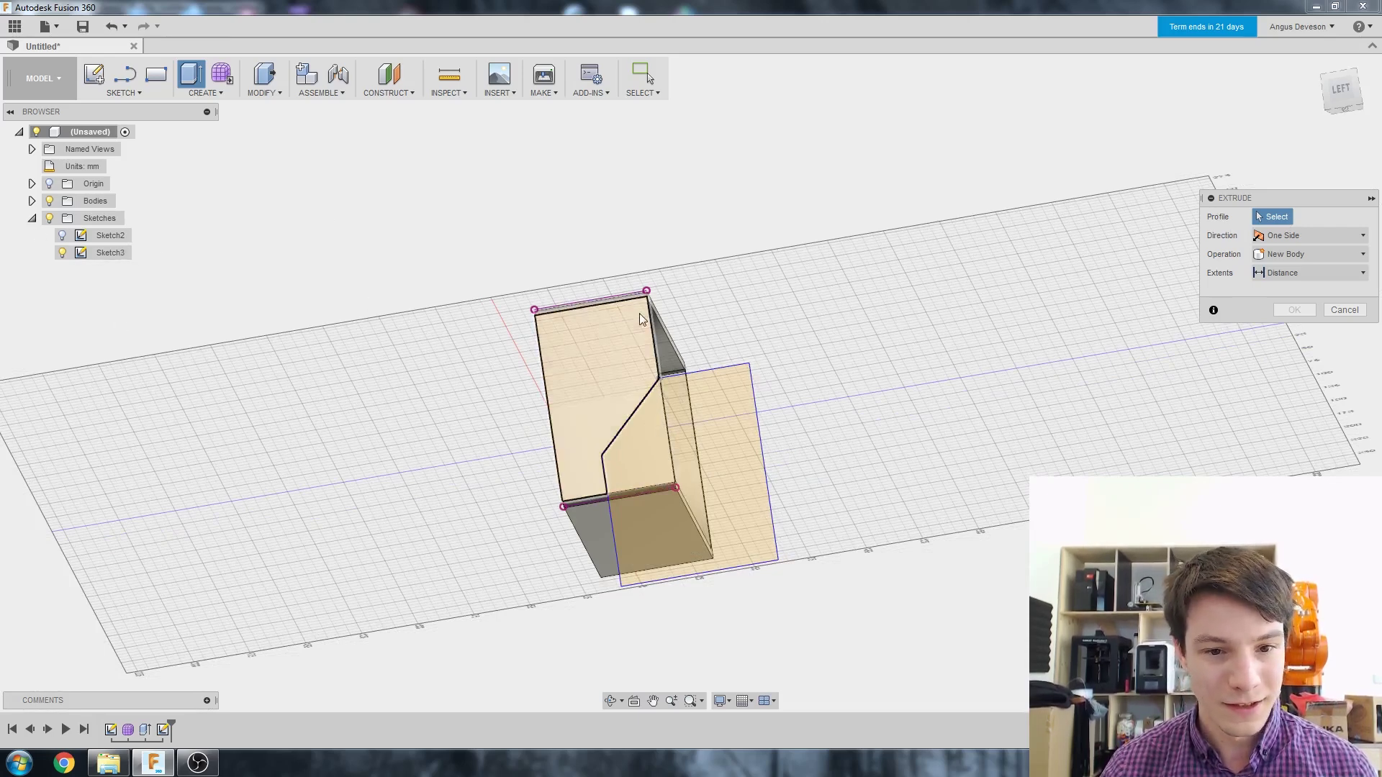
{"action": "left_click", "coordinate": [657, 424]}
{"action": "left_click", "coordinate": [695, 434]}
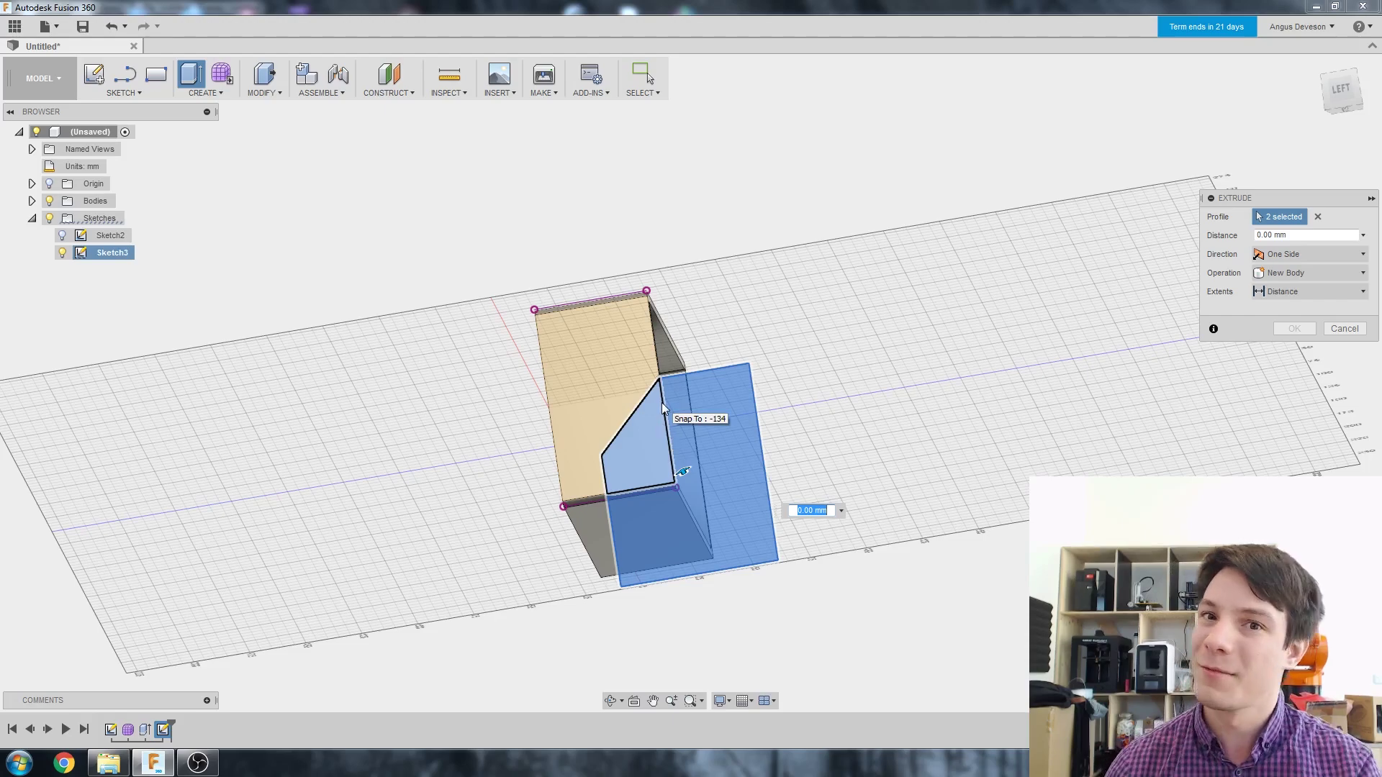
{"action": "middle_click_drag", "start_coordinate": [646, 406], "coordinate": [740, 405], "text": "shift"}
{"action": "left_click", "coordinate": [741, 408]}
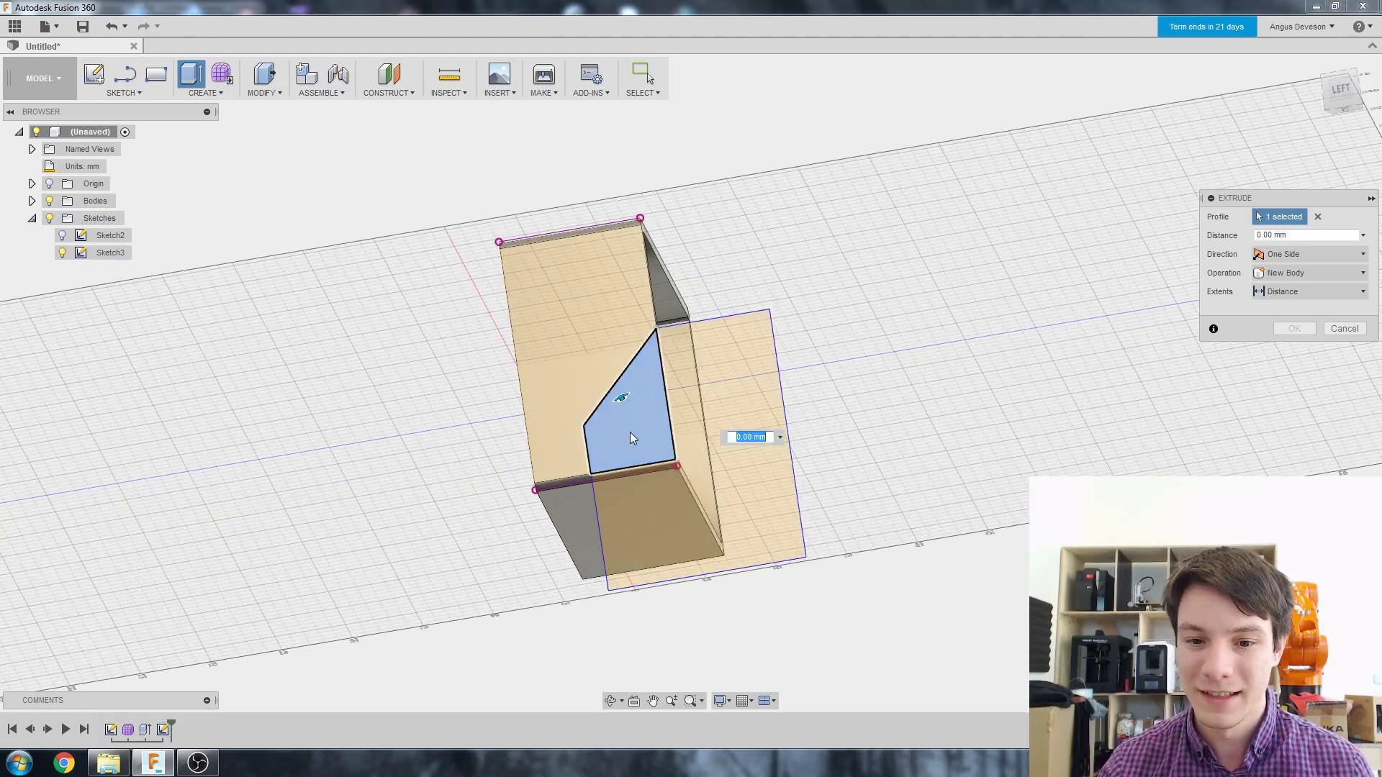
{"action": "left_click", "coordinate": [626, 434]}
{"action": "left_click", "coordinate": [650, 436]}
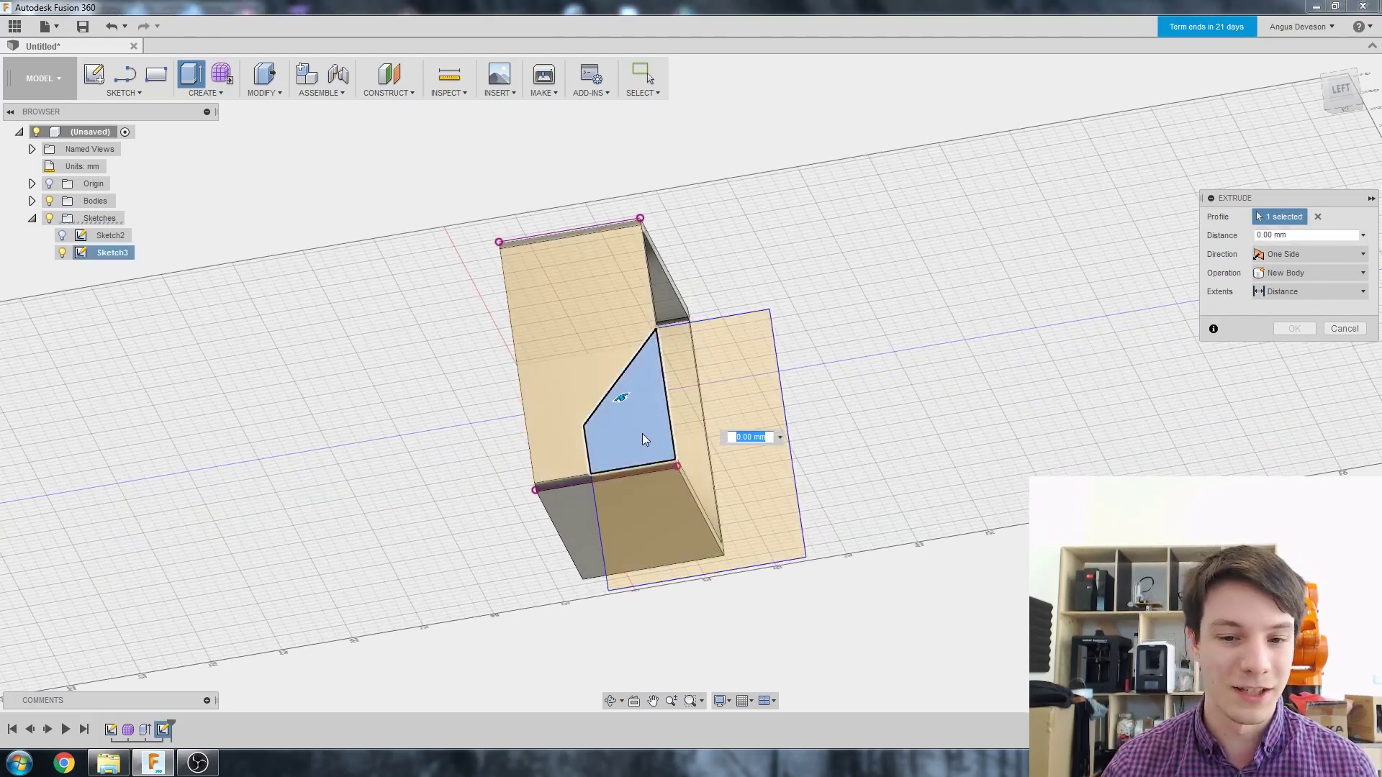
{"action": "middle_click_drag", "start_coordinate": [642, 434], "coordinate": [628, 529], "text": "shift"}
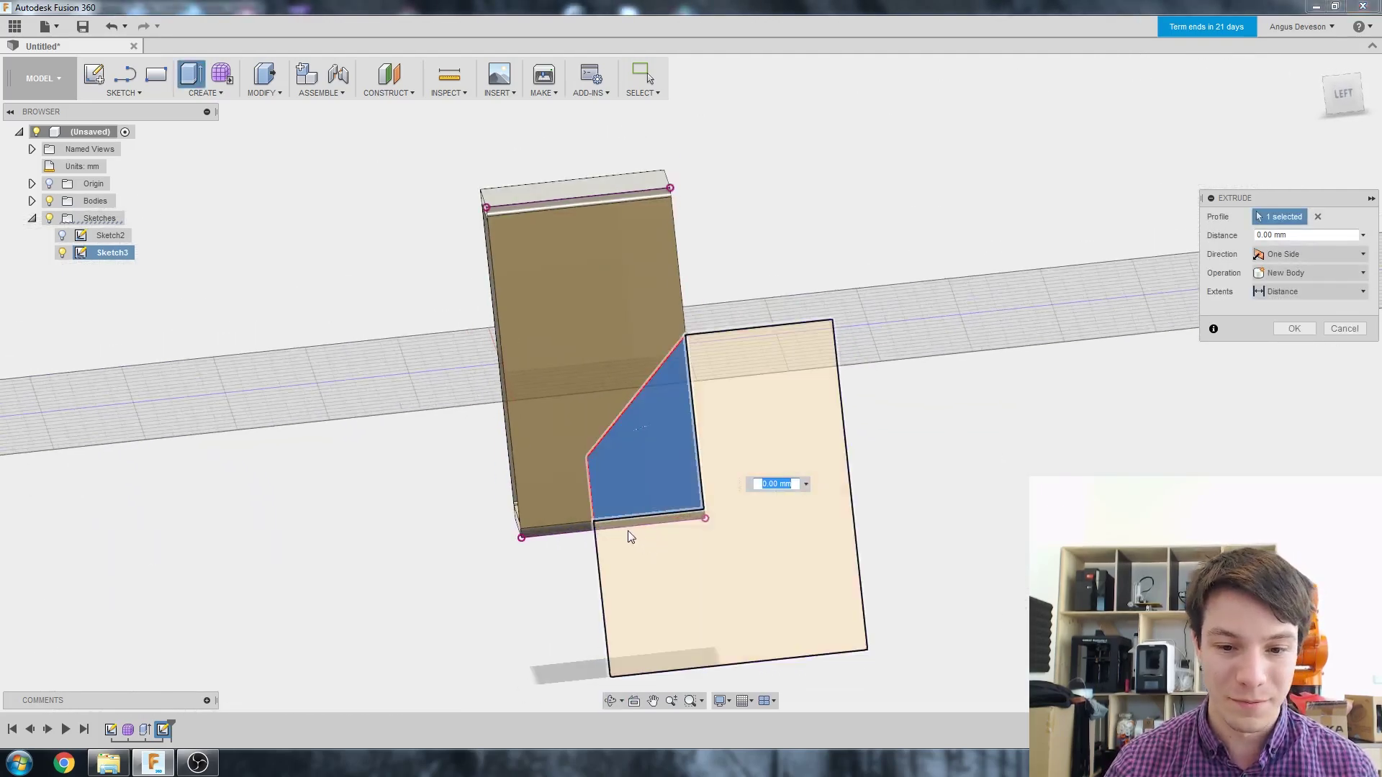
{"action": "left_click", "coordinate": [770, 528]}
{"action": "middle_click_drag", "start_coordinate": [770, 527], "coordinate": [749, 514], "text": "shift"}
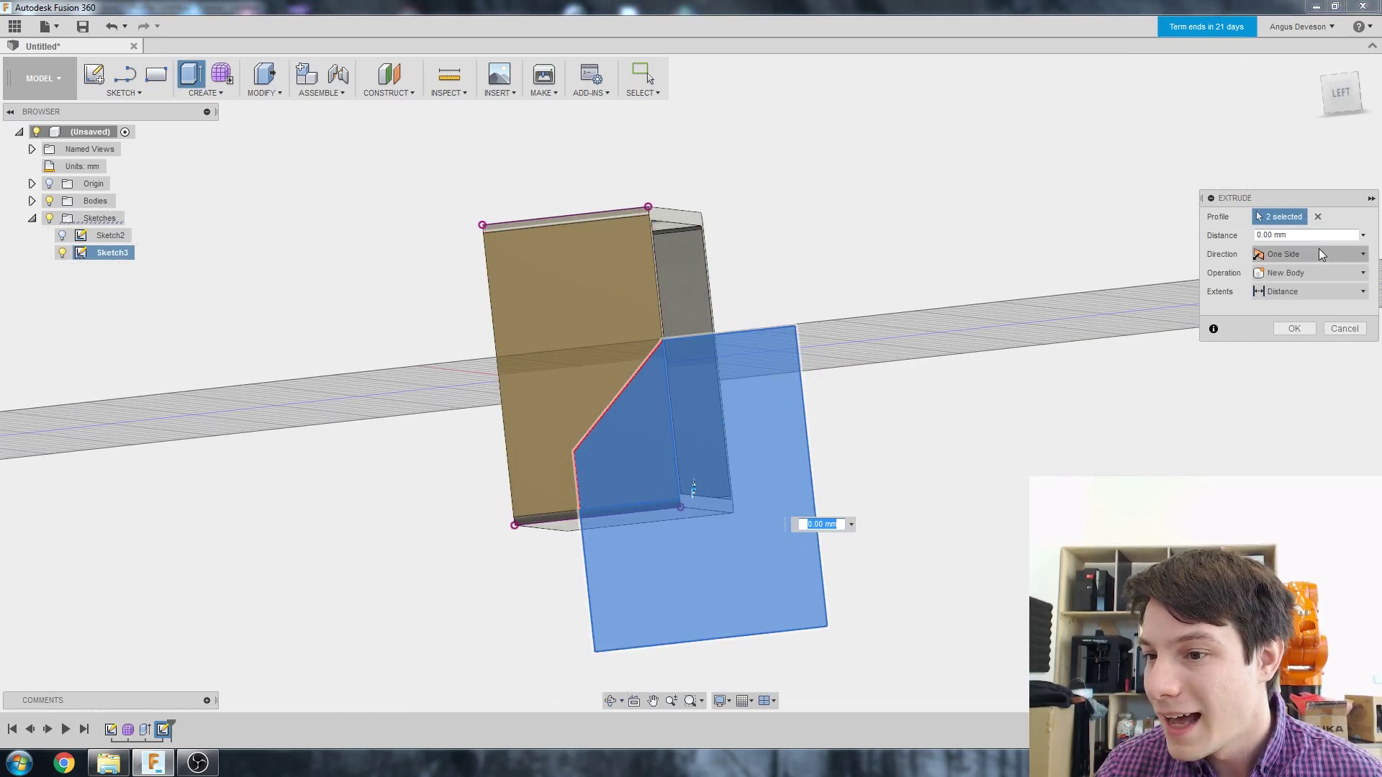
- Set the extrusion's operation to Cut
{"action": "left_click", "coordinate": [1294, 275]}
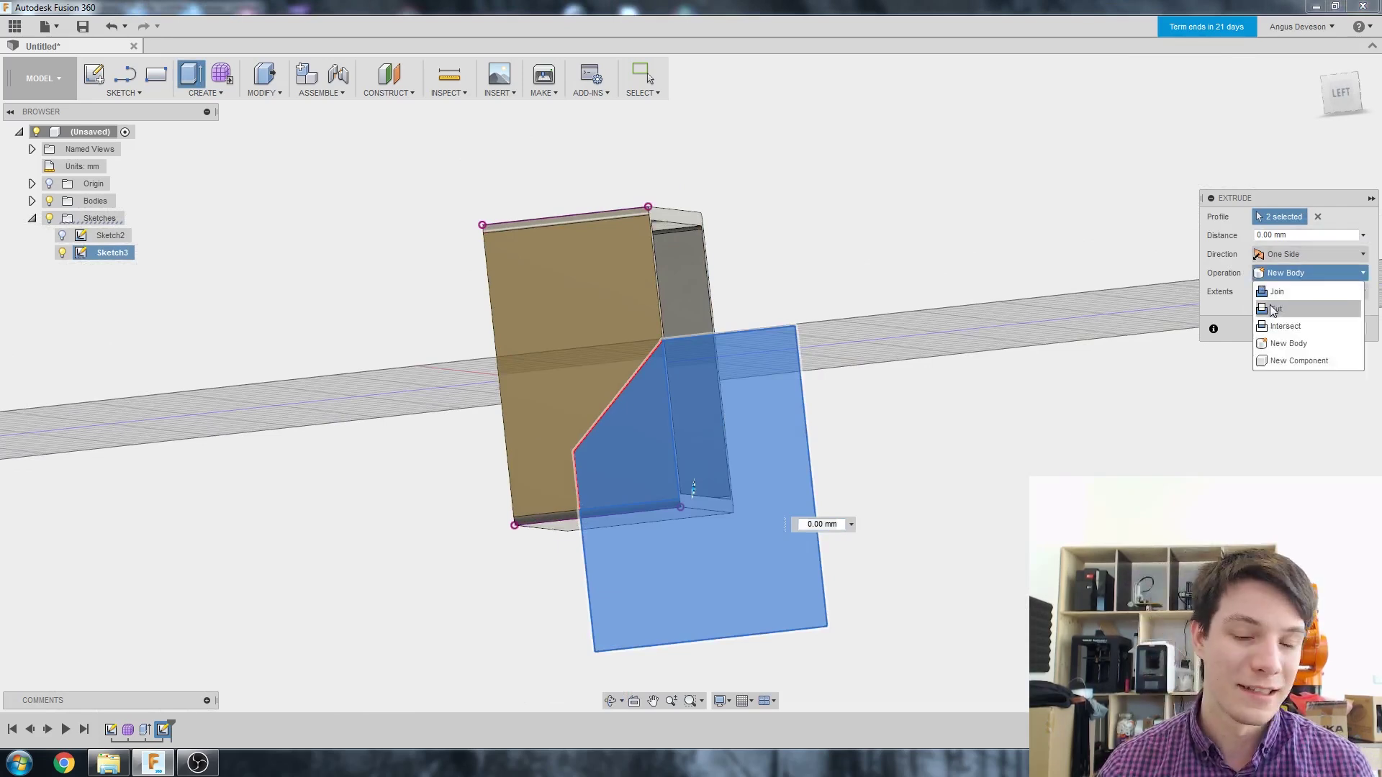
{"action": "left_click", "coordinate": [1311, 306]}
{"action": "scroll", "coordinate": [848, 422], "scroll_direction": "down", "scroll_amount": 2}
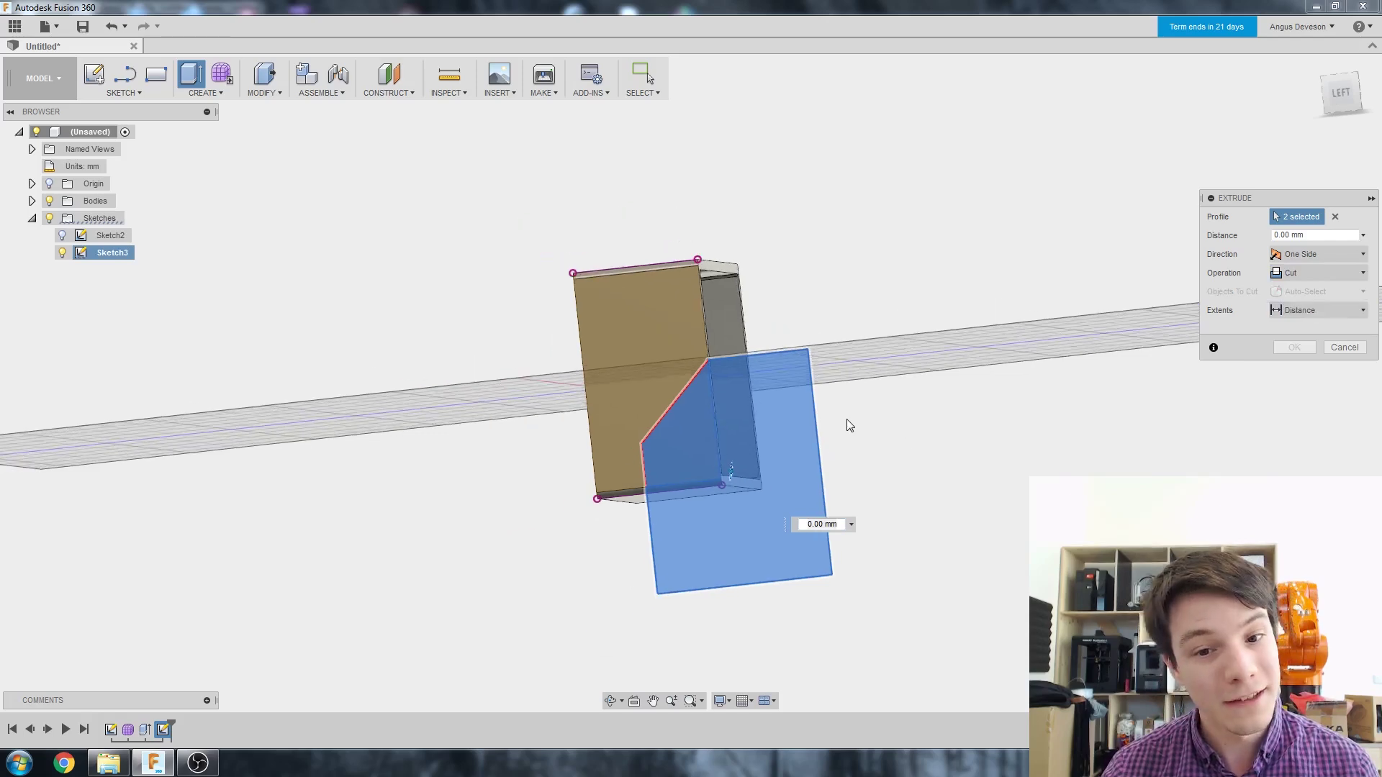
{"action": "middle_click_drag", "start_coordinate": [848, 421], "coordinate": [855, 419], "text": "shift"}
{"action": "middle_click_drag", "start_coordinate": [950, 397], "coordinate": [910, 391], "text": "shift"}
{"action": "scroll", "coordinate": [909, 391], "scroll_direction": "down", "scroll_amount": 1}
{"action": "middle_click_drag", "start_coordinate": [774, 412], "coordinate": [746, 416], "text": "shift"}
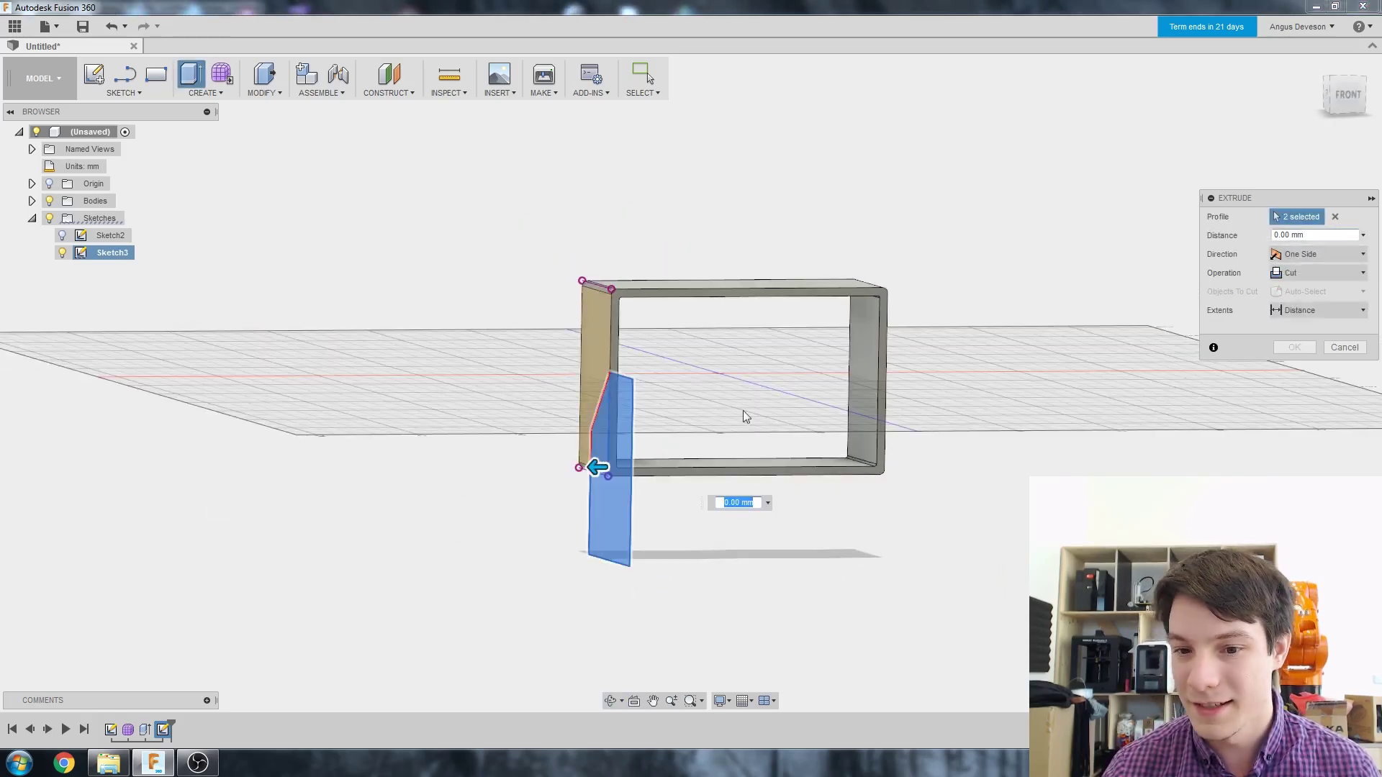
- Pull the cut through the frame and past its opposite side, to a distance of -290 mm
{"action": "left_click", "coordinate": [1346, 240]}
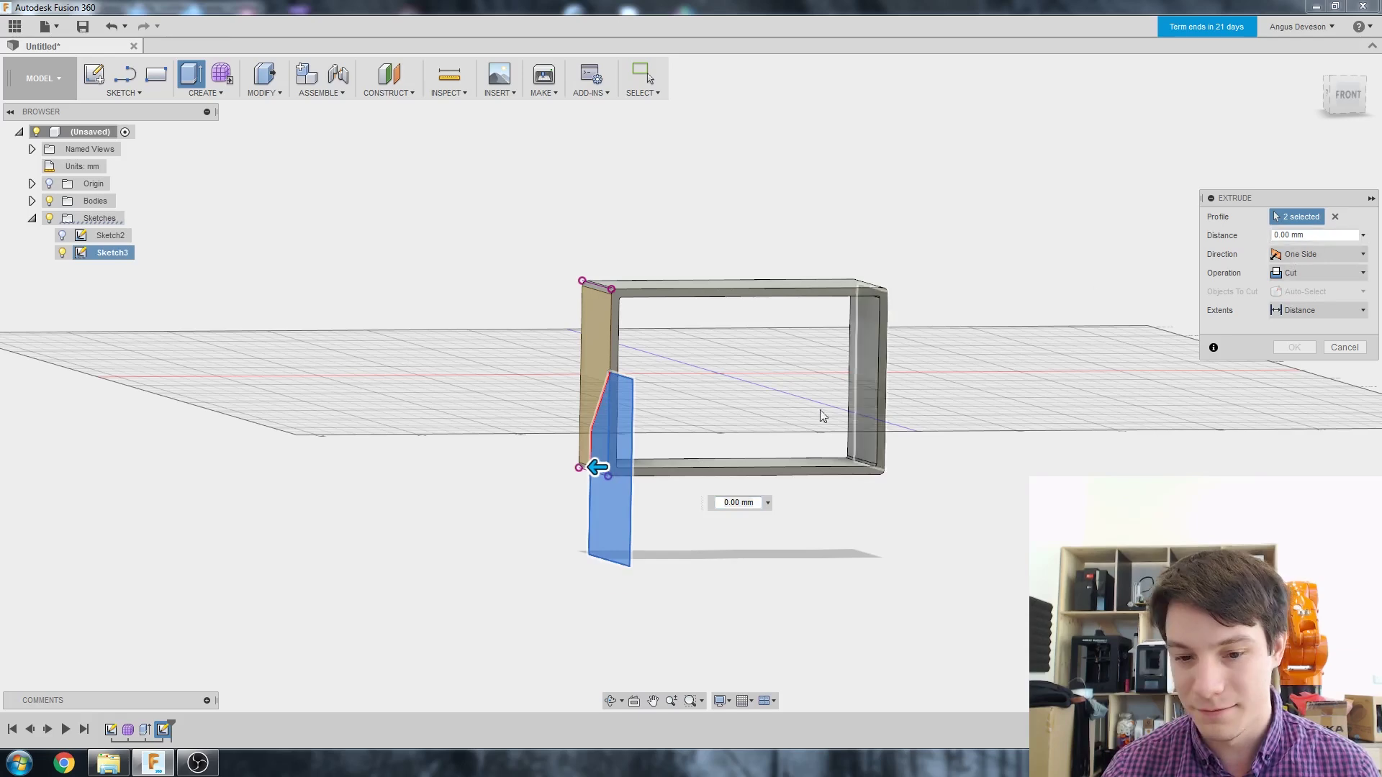
{"action": "left_click_drag", "start_coordinate": [597, 466], "coordinate": [1175, 447]}
{"action": "scroll", "coordinate": [796, 439], "scroll_direction": "down", "scroll_amount": 1}
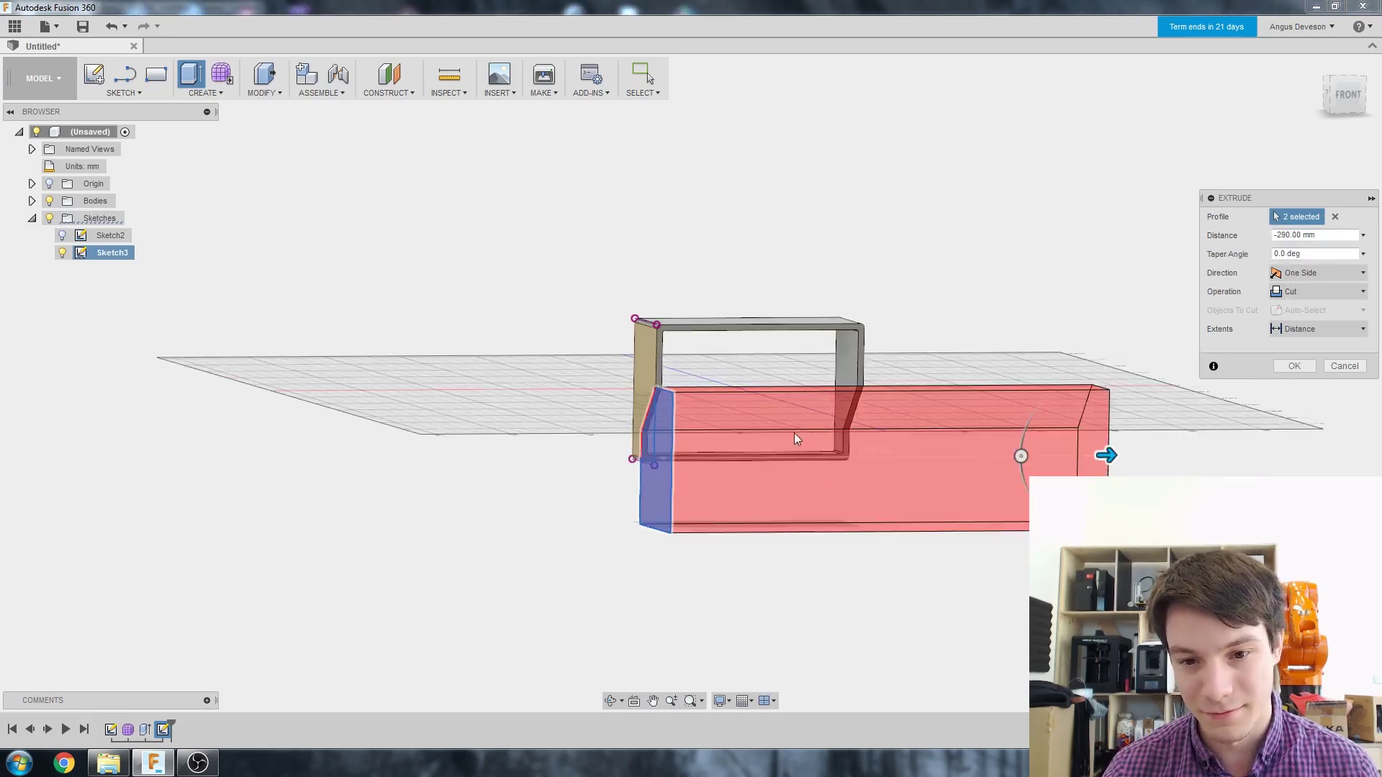
{"action": "middle_click_drag", "start_coordinate": [797, 439], "coordinate": [848, 416], "text": "shift"}
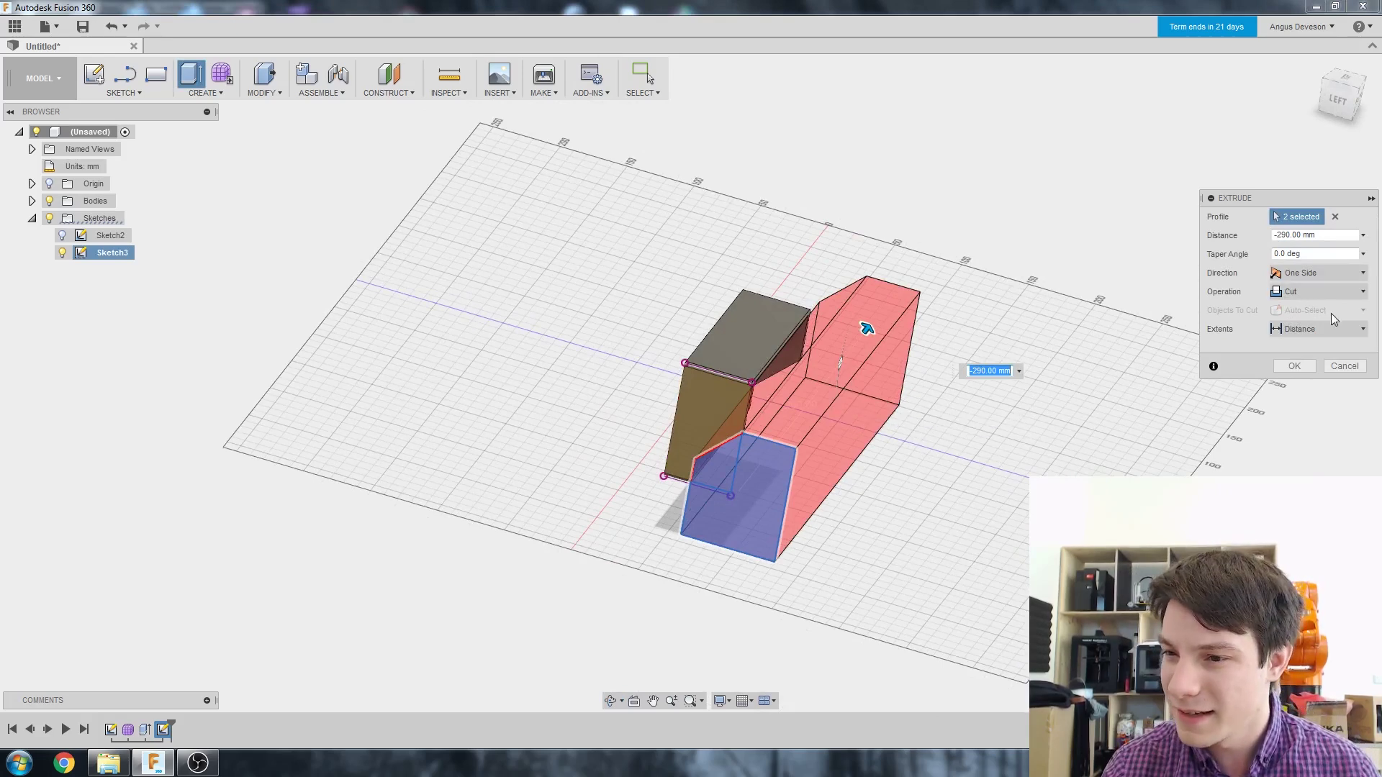
- Set the cut's extents to All and complete the extrusion through both sides of the frame
{"action": "left_click", "coordinate": [1343, 329]}
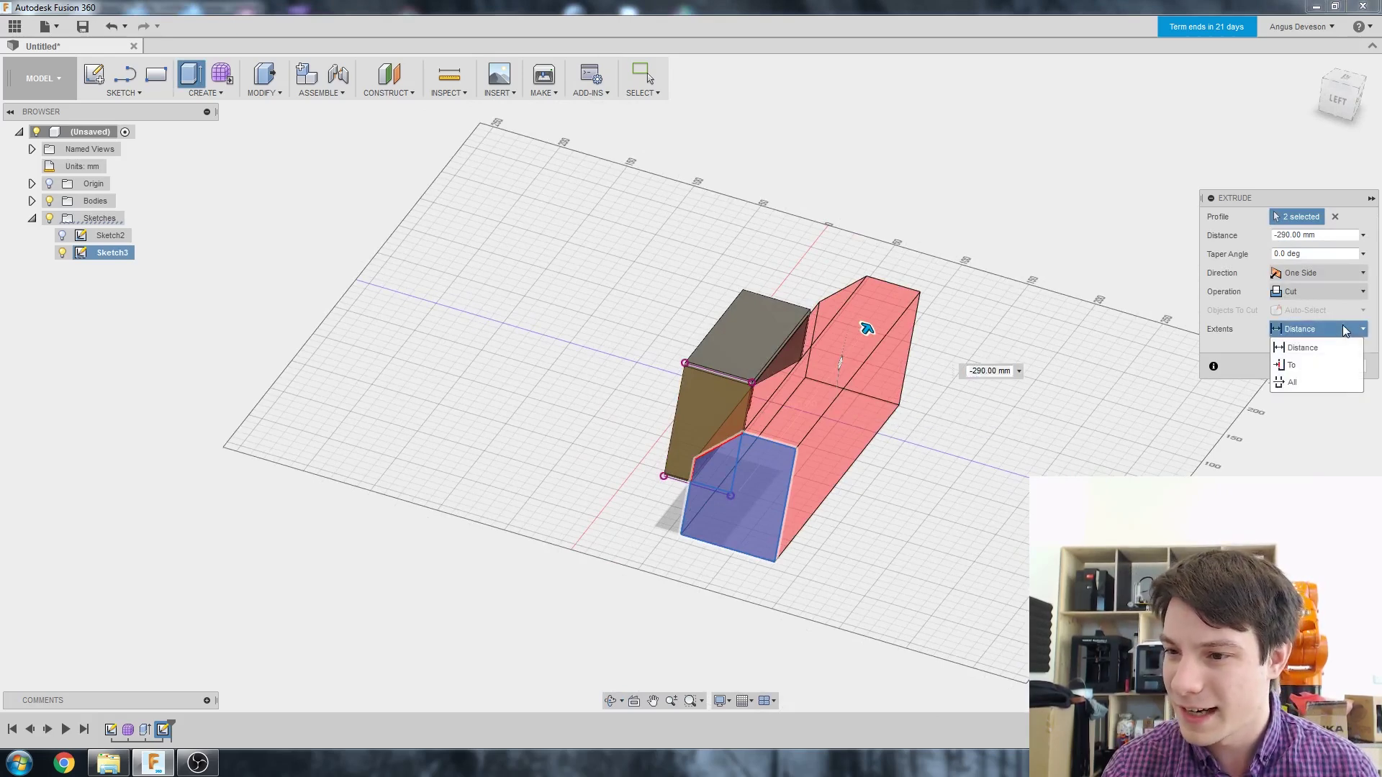
{"action": "left_click", "coordinate": [1310, 381]}
{"action": "middle_click_drag", "start_coordinate": [1270, 396], "coordinate": [778, 490], "text": "shift"}
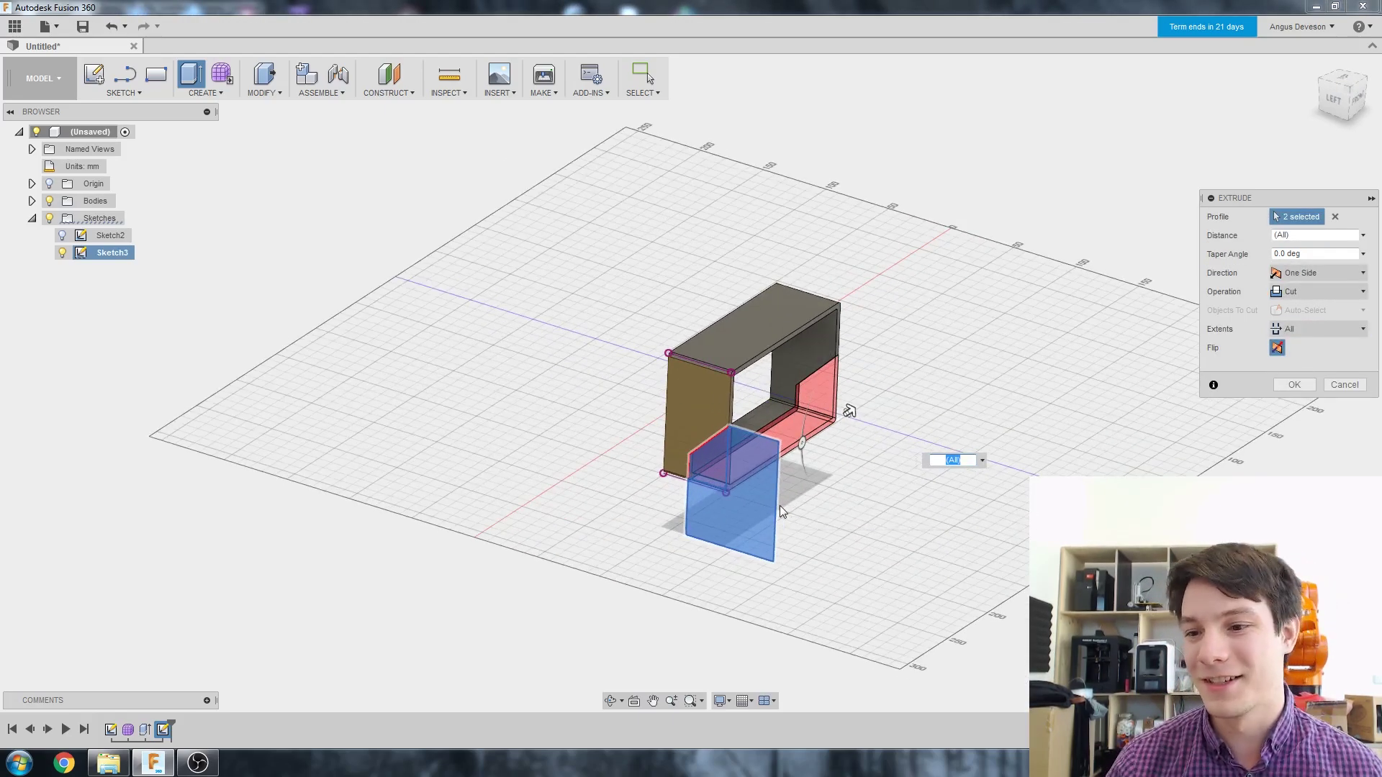
{"action": "left_click", "coordinate": [1320, 327]}
{"action": "left_click", "coordinate": [1241, 316]}
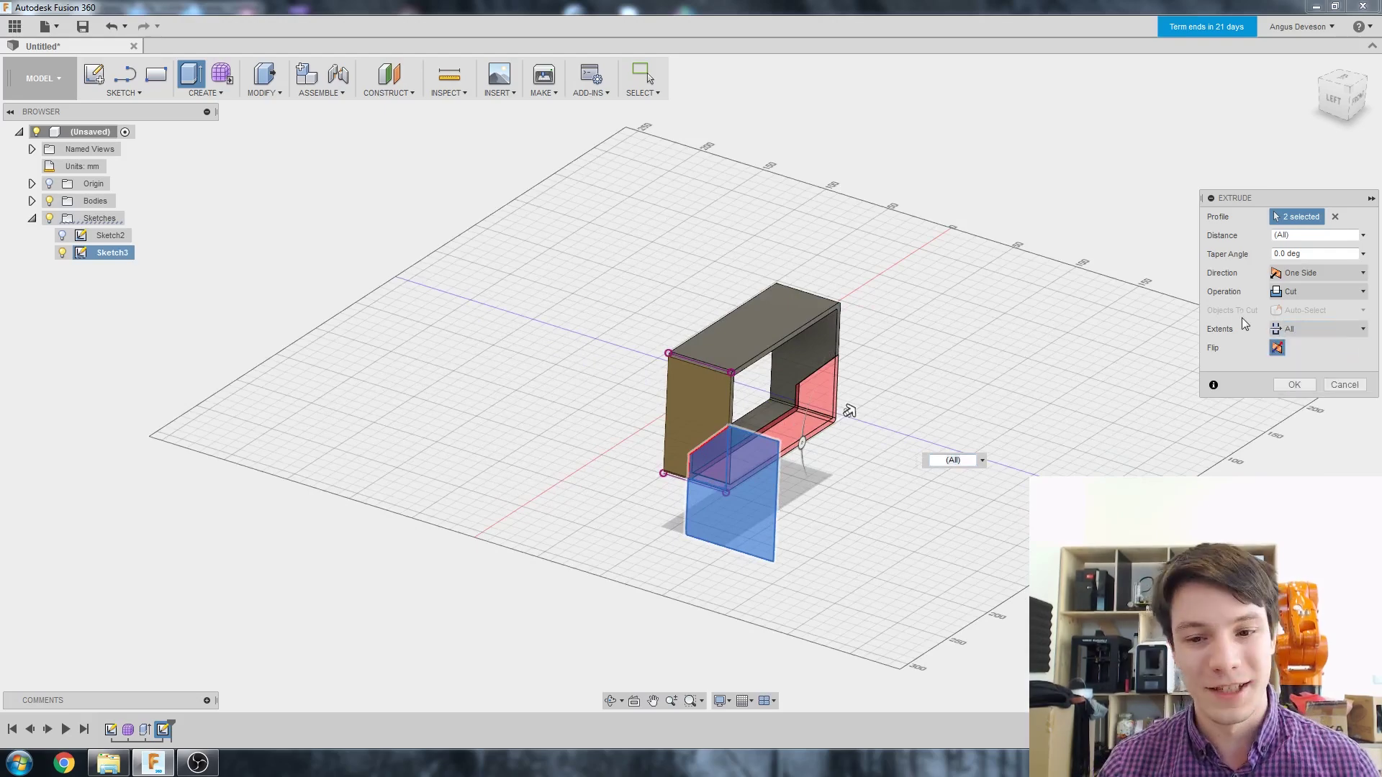
{"action": "scroll", "coordinate": [1080, 314], "scroll_direction": "down", "scroll_amount": 1}
{"action": "middle_click_drag", "start_coordinate": [737, 302], "coordinate": [740, 241], "text": "shift"}
{"action": "scroll", "coordinate": [806, 310], "scroll_direction": "up", "scroll_amount": 2}
{"action": "middle_click_drag", "start_coordinate": [801, 349], "coordinate": [735, 380], "text": "shift"}
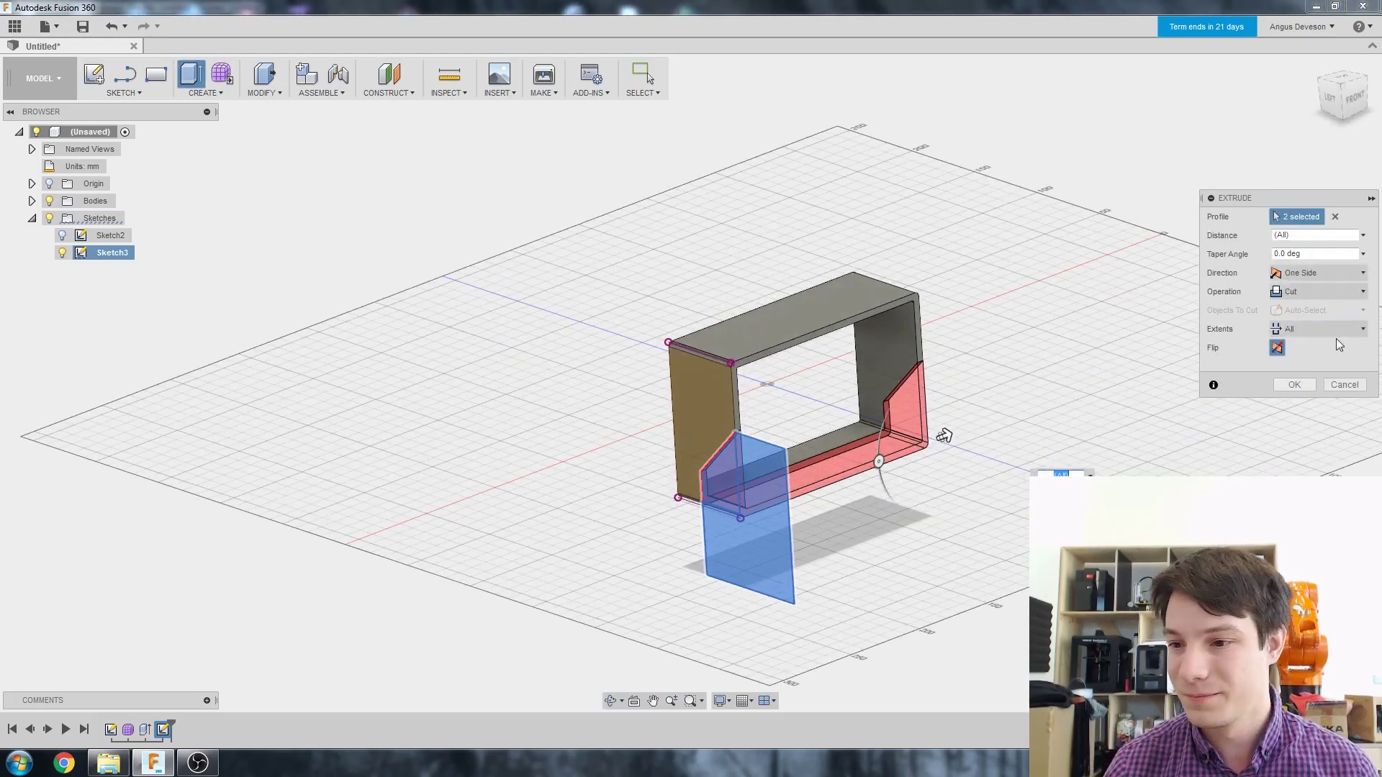
{"action": "left_click", "coordinate": [1294, 384]}
- Start a new sketch on the frame's large top face
{"action": "middle_click_drag", "start_coordinate": [1303, 380], "coordinate": [648, 77], "text": "shift"}
{"action": "middle_click_drag", "start_coordinate": [691, 158], "coordinate": [860, 441], "text": "shift"}
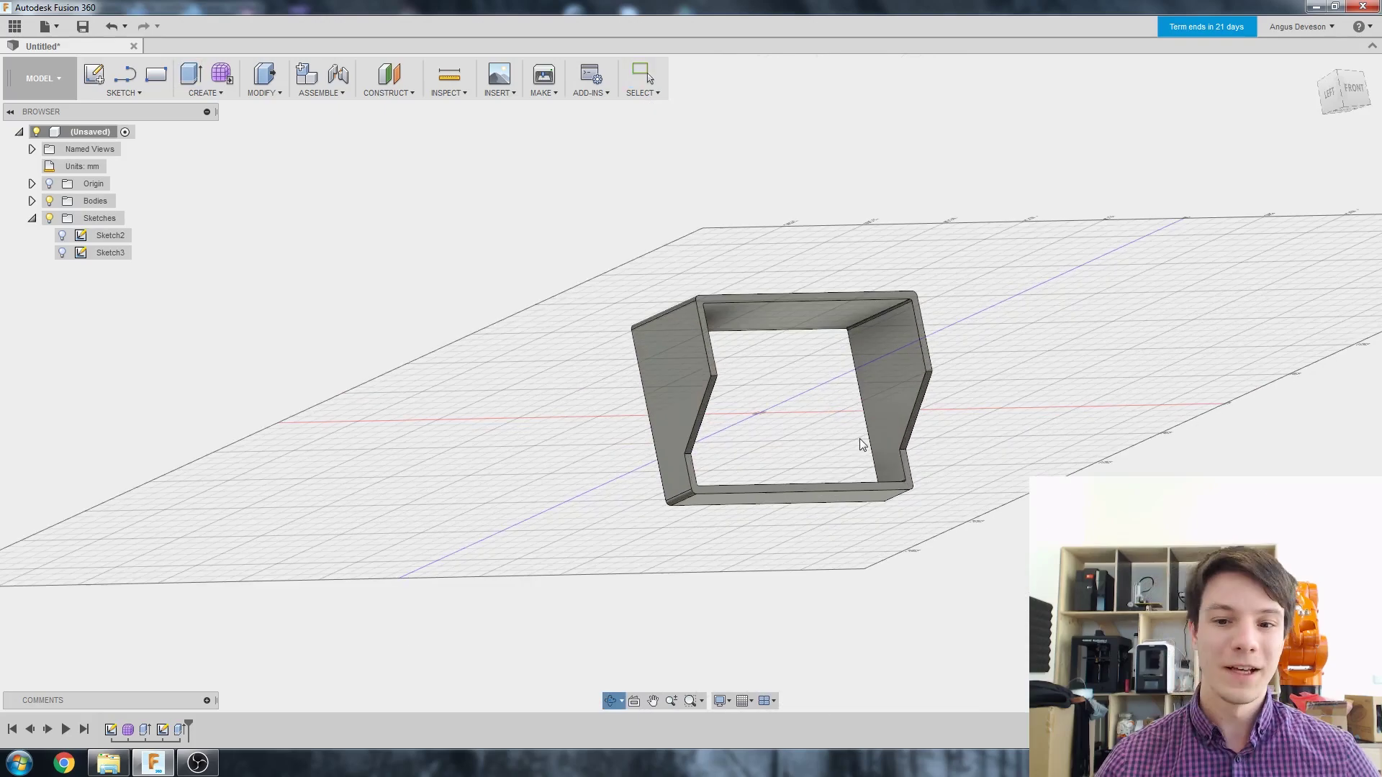
{"action": "middle_click_drag", "start_coordinate": [760, 386], "coordinate": [809, 417], "text": "shift"}
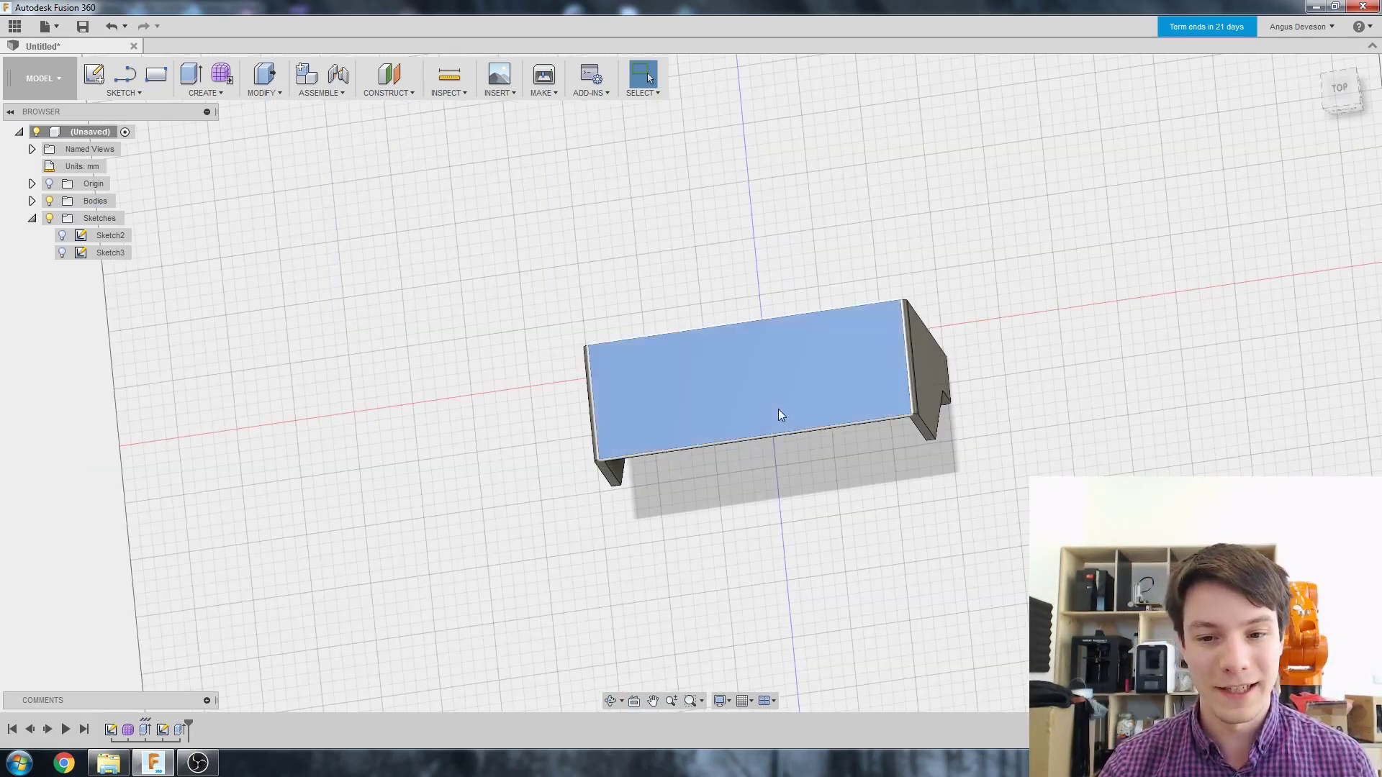
{"action": "left_click", "coordinate": [778, 408]}
{"action": "left_click", "coordinate": [99, 72]}
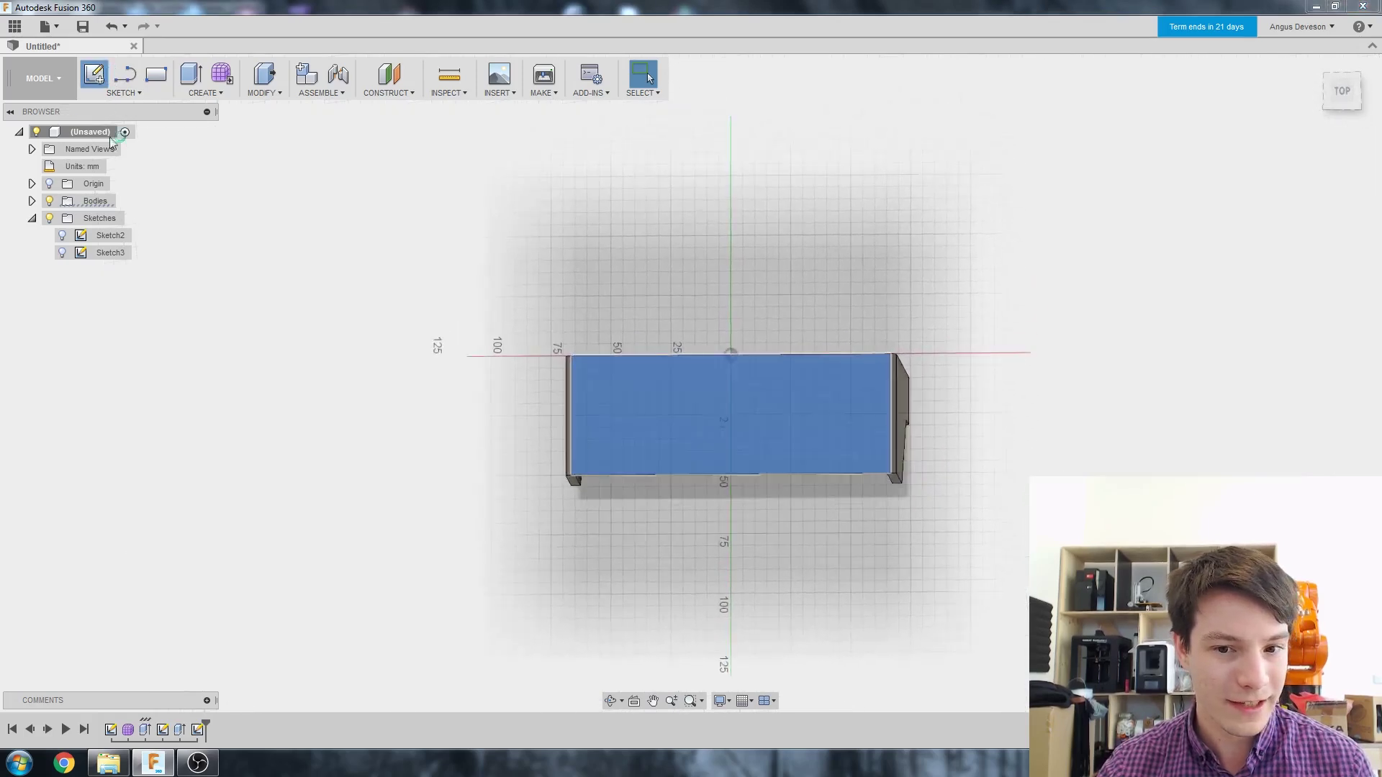
- Sketch a center rectangle about 25 mm wide and 60 mm long on the vertical axis, straddling the top face's rear edge
{"action": "left_click", "coordinate": [138, 94]}
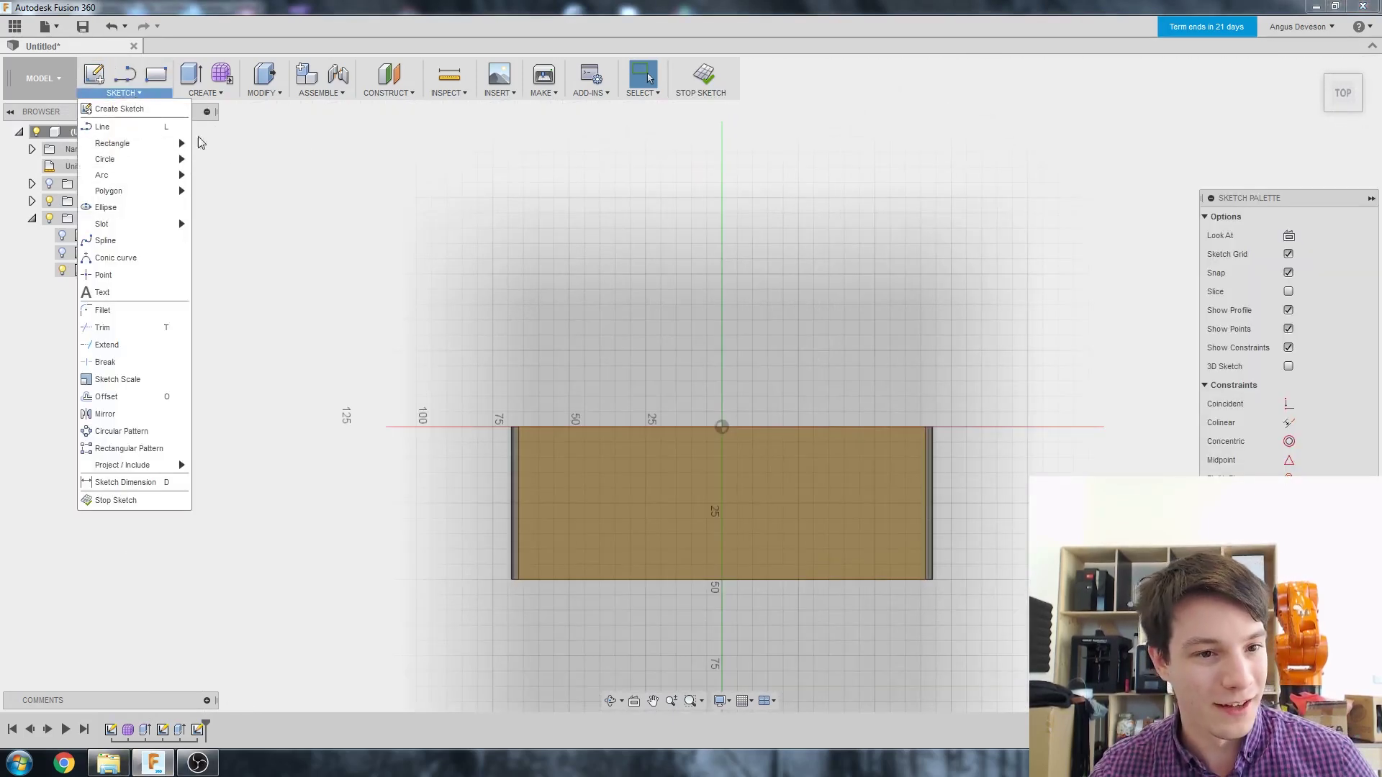
{"action": "mouse_move", "coordinate": [160, 142]}
{"action": "left_click", "coordinate": [227, 180]}
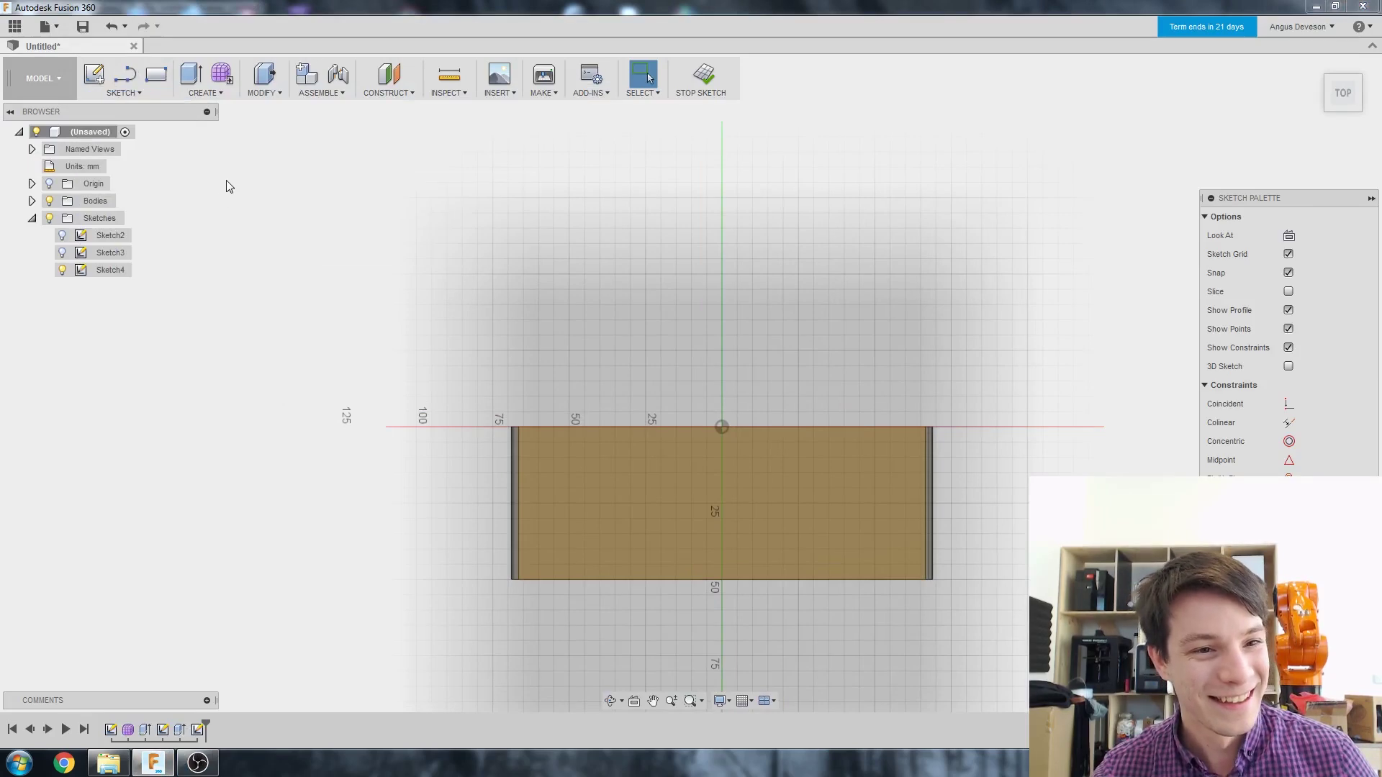
{"action": "left_click", "coordinate": [122, 93]}
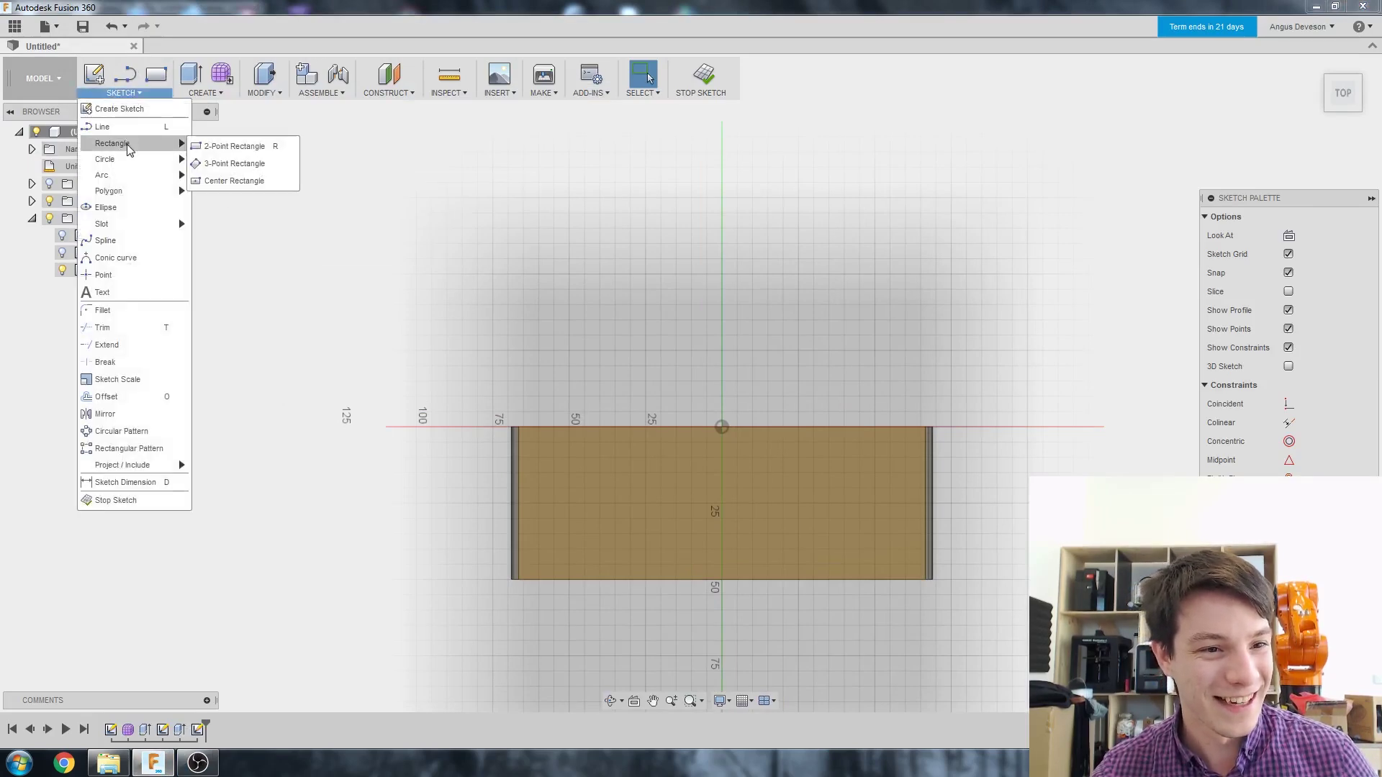
{"action": "left_click", "coordinate": [232, 181]}
{"action": "left_click", "coordinate": [719, 442]}
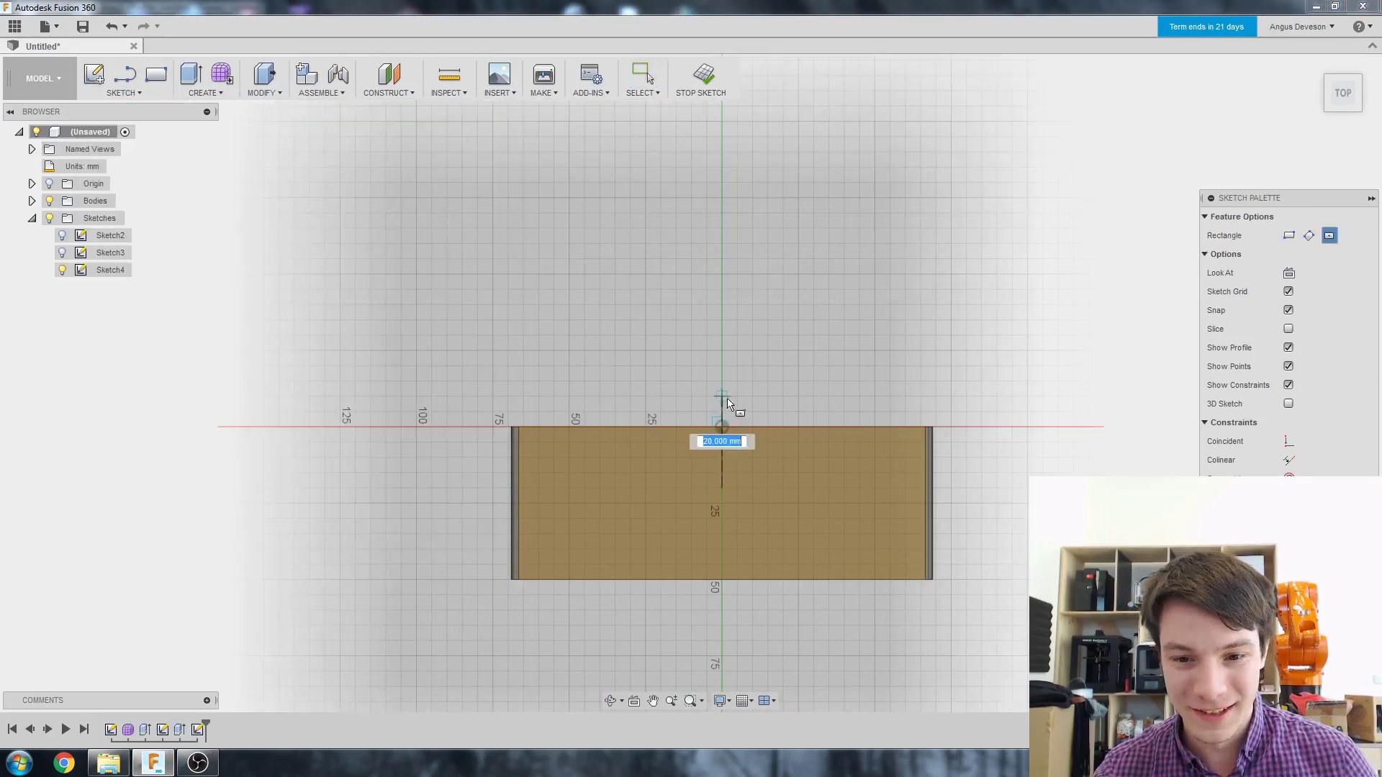
{"action": "left_click", "coordinate": [763, 354]}
{"action": "scroll", "coordinate": [785, 389], "scroll_direction": "up", "scroll_amount": 2}
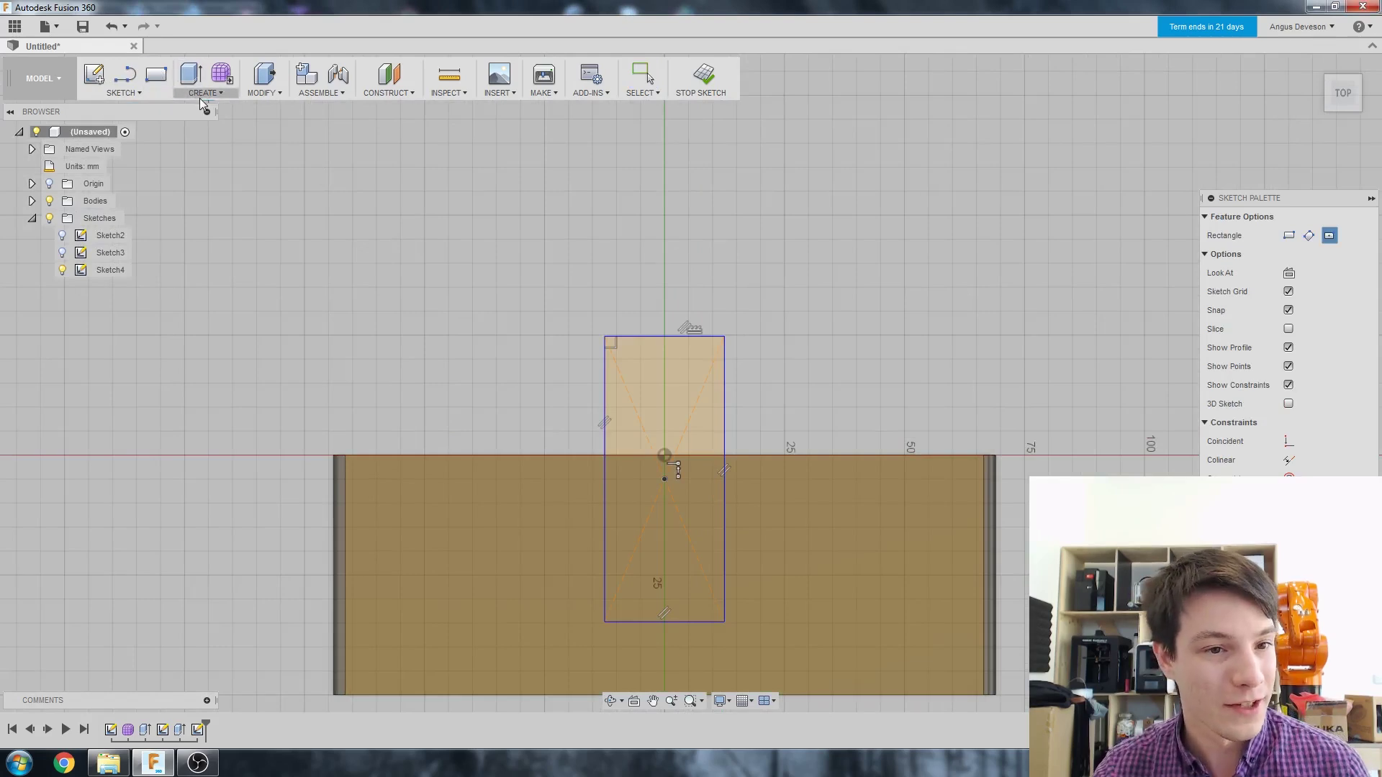
- Draw a 10 mm center-diameter circle on the vertical axis inside the rectangle's part beyond the top face
{"action": "left_click", "coordinate": [136, 93]}
{"action": "mouse_move", "coordinate": [133, 159]}
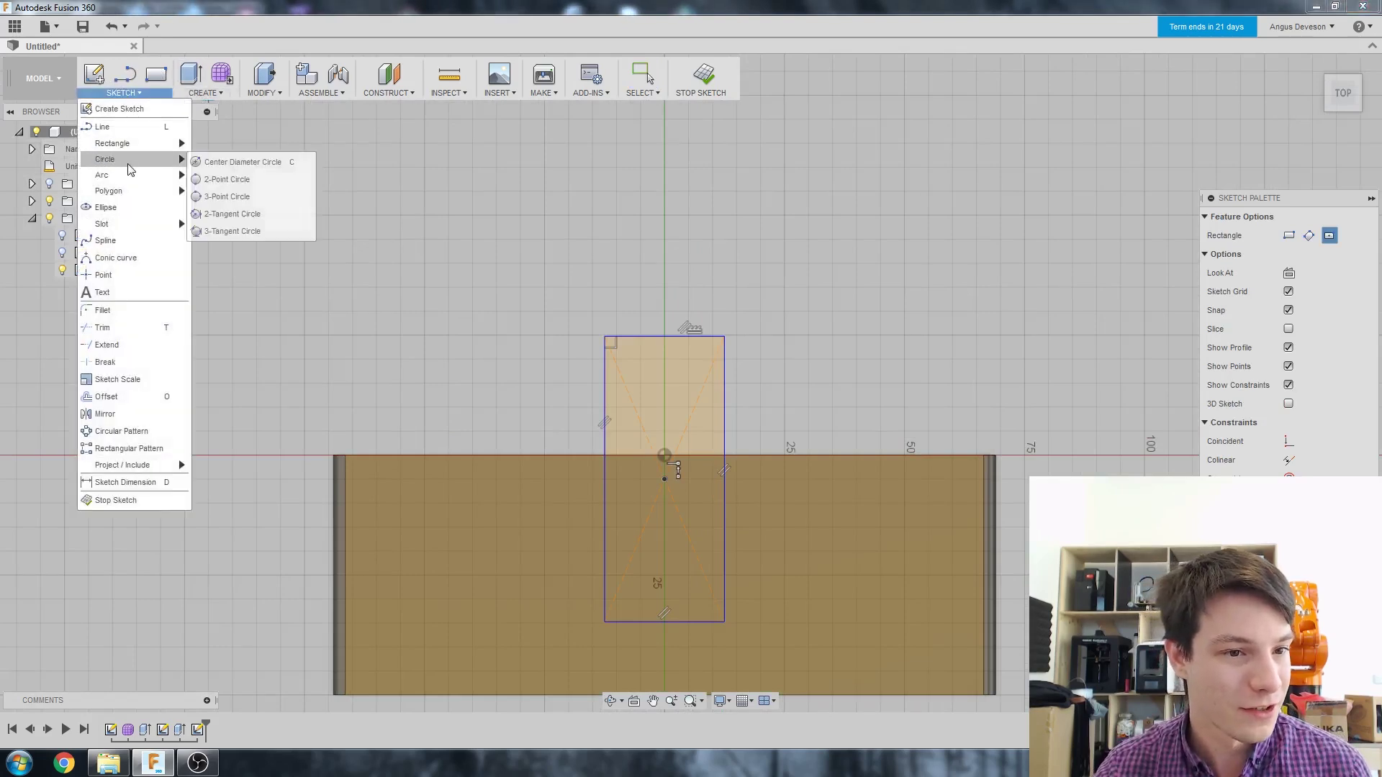
{"action": "left_click", "coordinate": [241, 162]}
{"action": "left_click", "coordinate": [664, 383]}
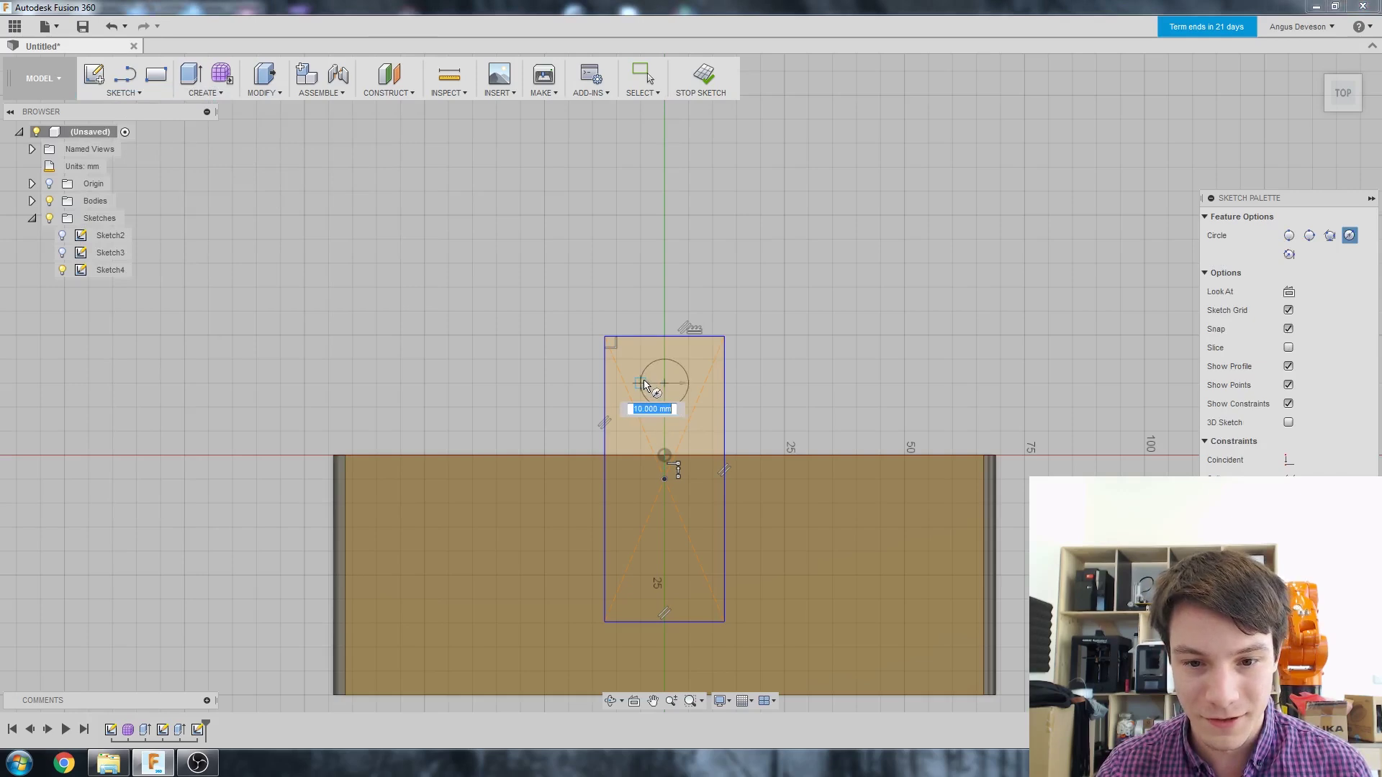
{"action": "left_click", "coordinate": [645, 382]}
{"action": "right_click", "coordinate": [614, 246]}
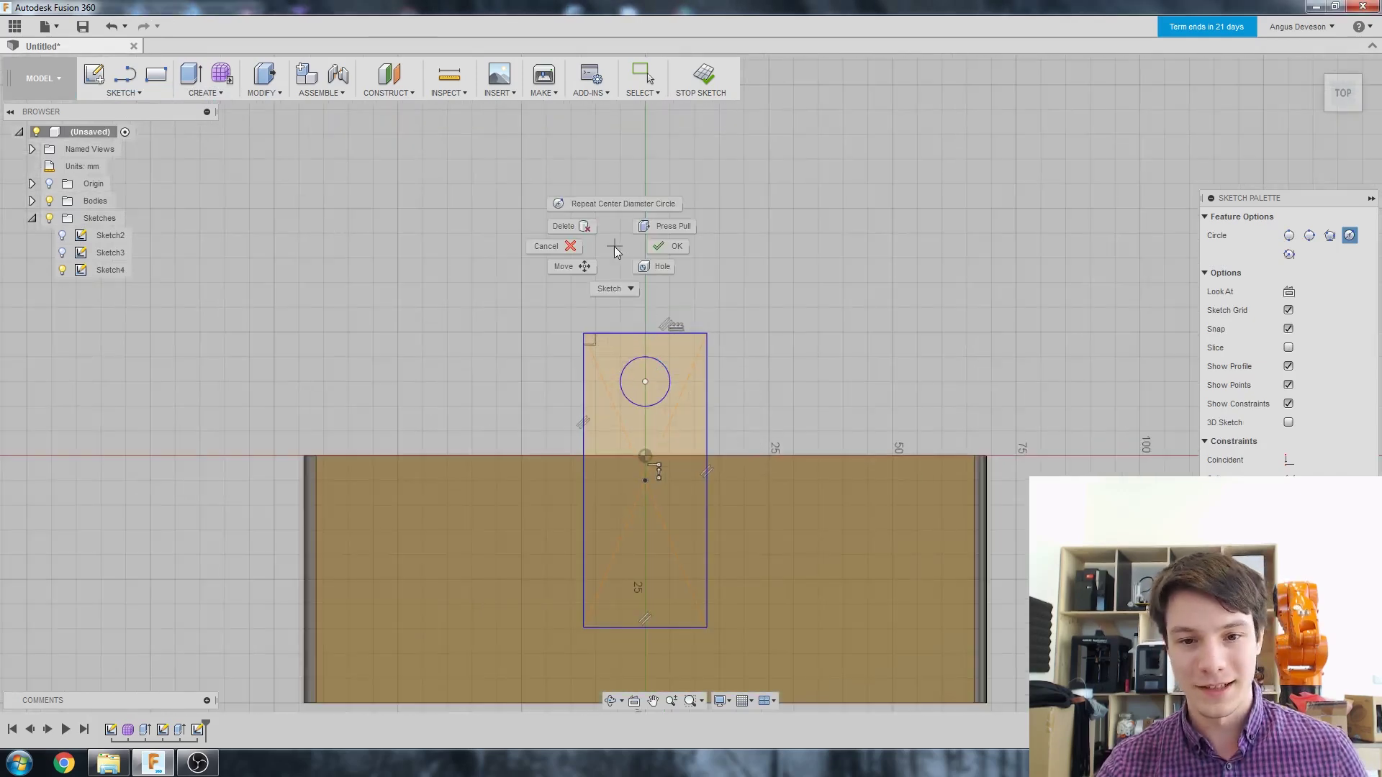
{"action": "left_click", "coordinate": [550, 246]}
- Dimension the circle inside the rectangle to a diameter of 7 mm
{"action": "right_click", "coordinate": [583, 226]}
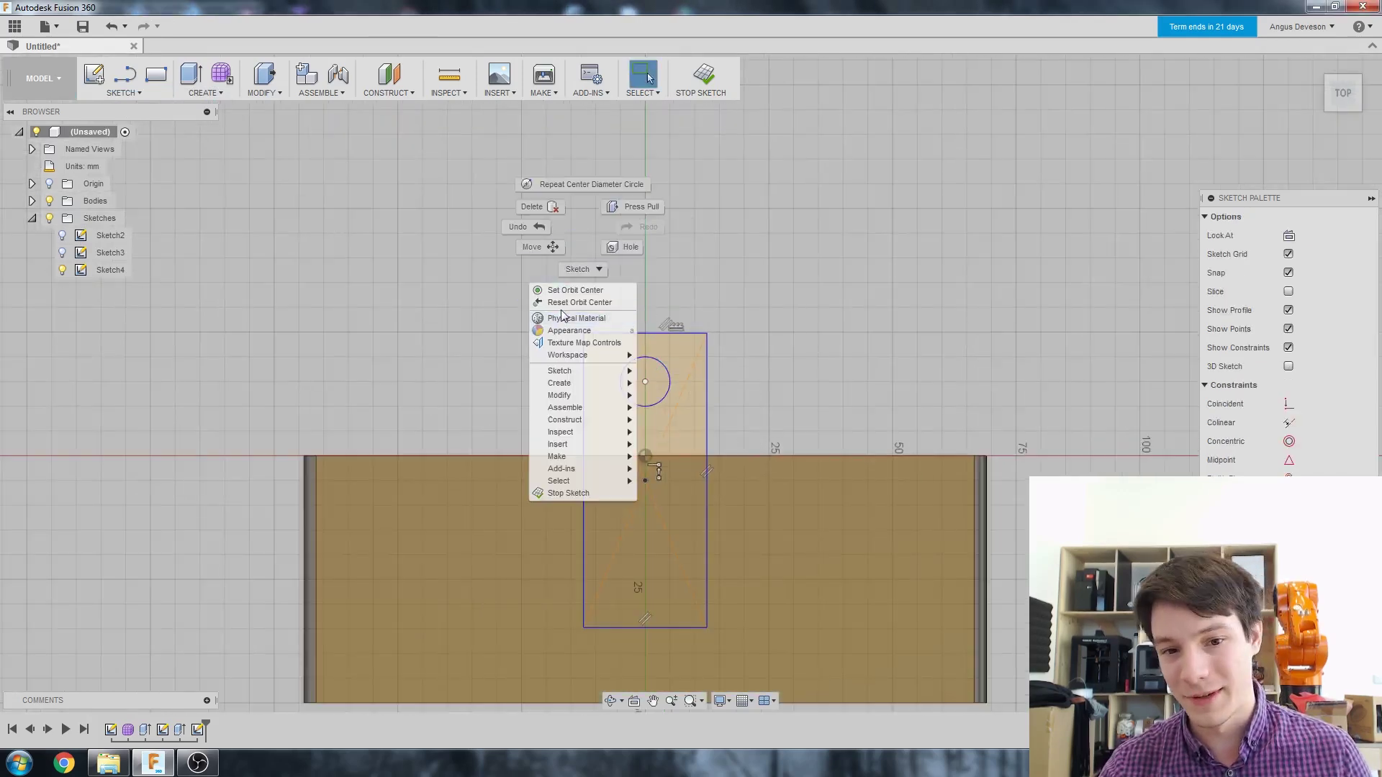
{"action": "left_click", "coordinate": [580, 269]}
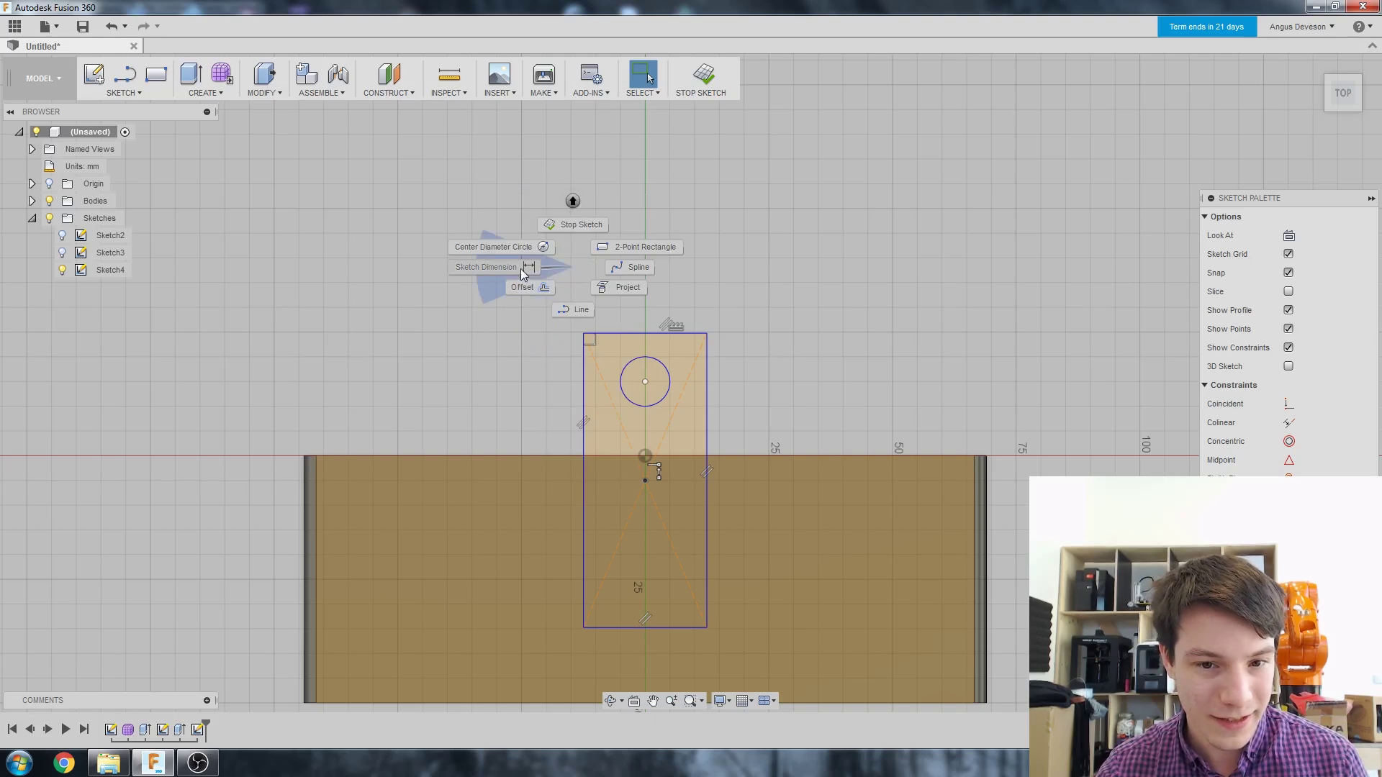
{"action": "left_click", "coordinate": [523, 271]}
{"action": "scroll", "coordinate": [640, 468], "scroll_direction": "down", "scroll_amount": 2}
{"action": "left_click", "coordinate": [654, 382]}
{"action": "left_click", "coordinate": [749, 308]}
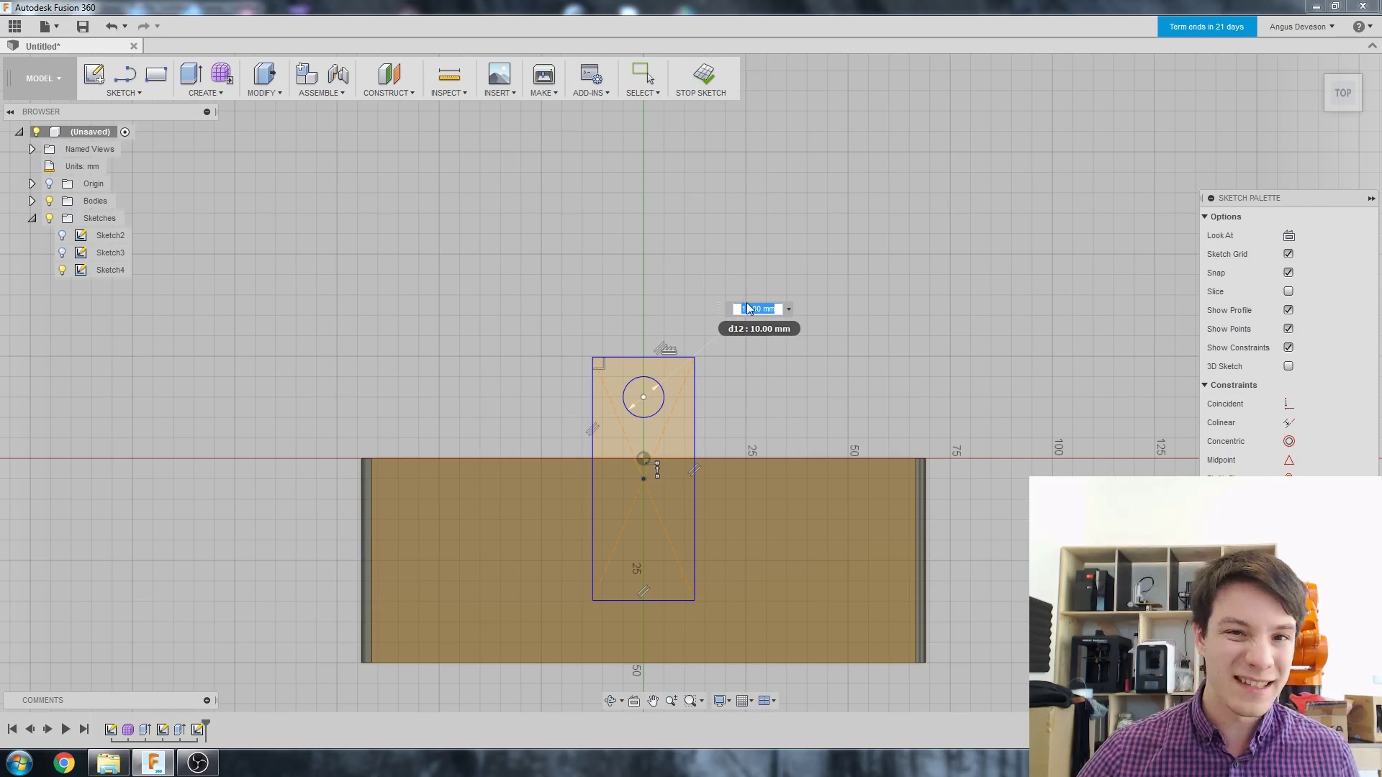
{"action": "type", "text": "7"}
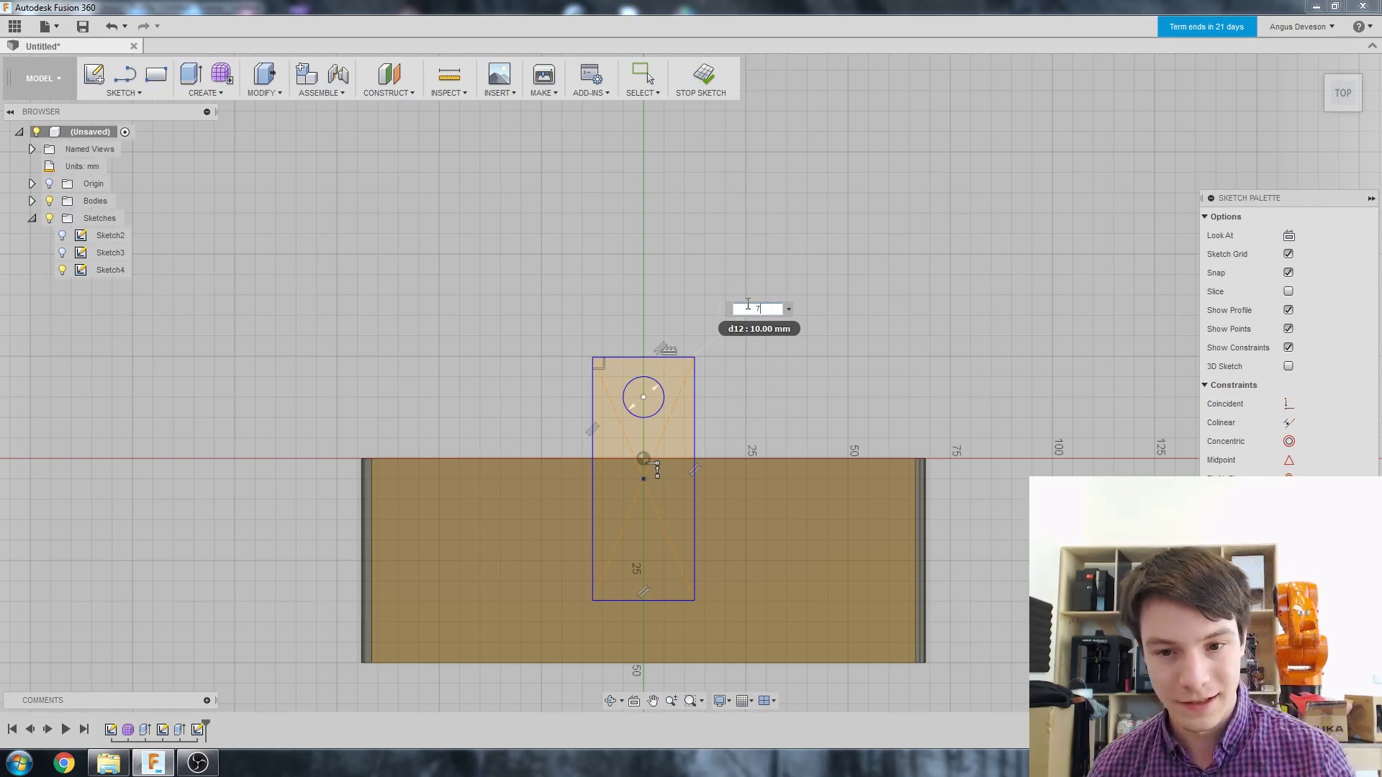
{"action": "key", "text": "Return"}
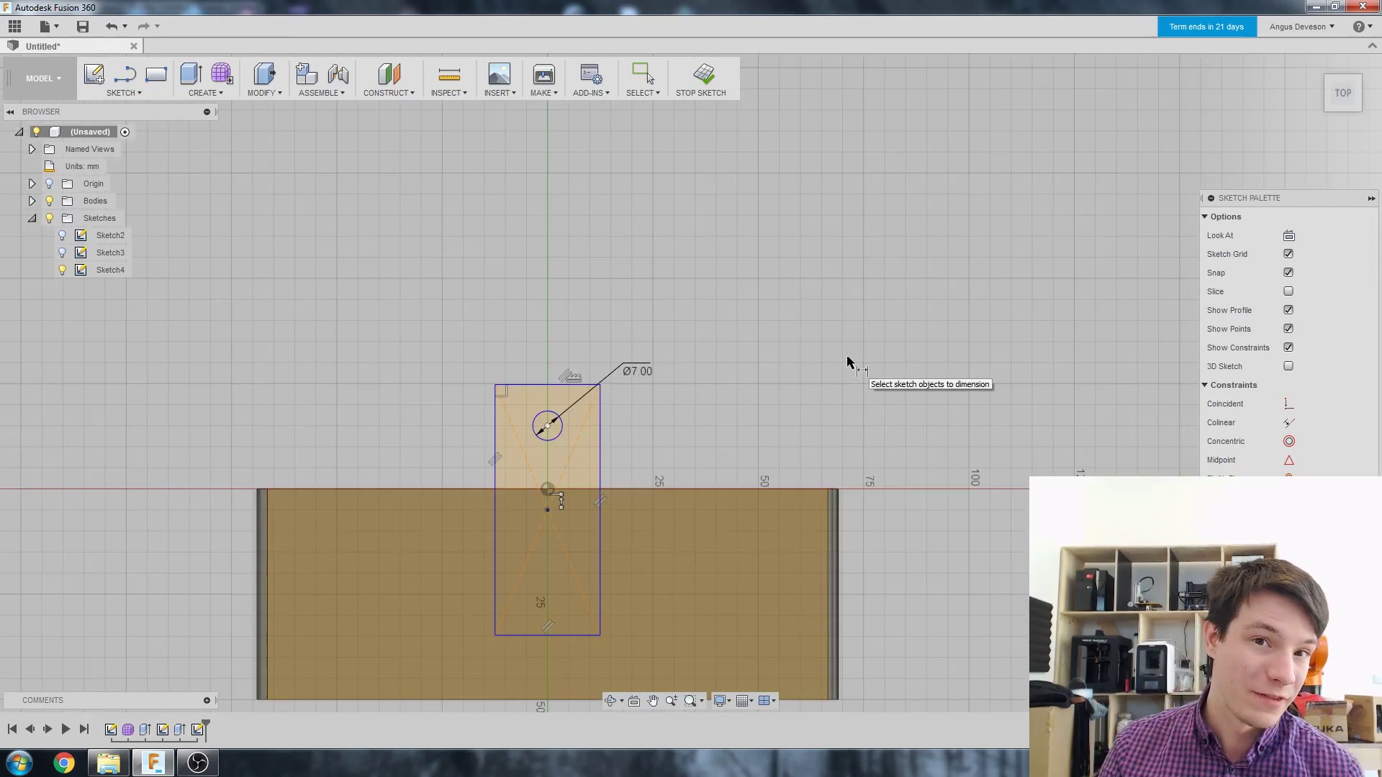
- Dimension the distance from the circle's center to the frame's rear edge as 10 mm
{"action": "scroll", "coordinate": [755, 367], "scroll_direction": "down", "scroll_amount": 3}
{"action": "scroll", "coordinate": [580, 403], "scroll_direction": "up", "scroll_amount": 2}
{"action": "scroll", "coordinate": [645, 462], "scroll_direction": "down", "scroll_amount": 2}
{"action": "scroll", "coordinate": [631, 460], "scroll_direction": "up", "scroll_amount": 3}
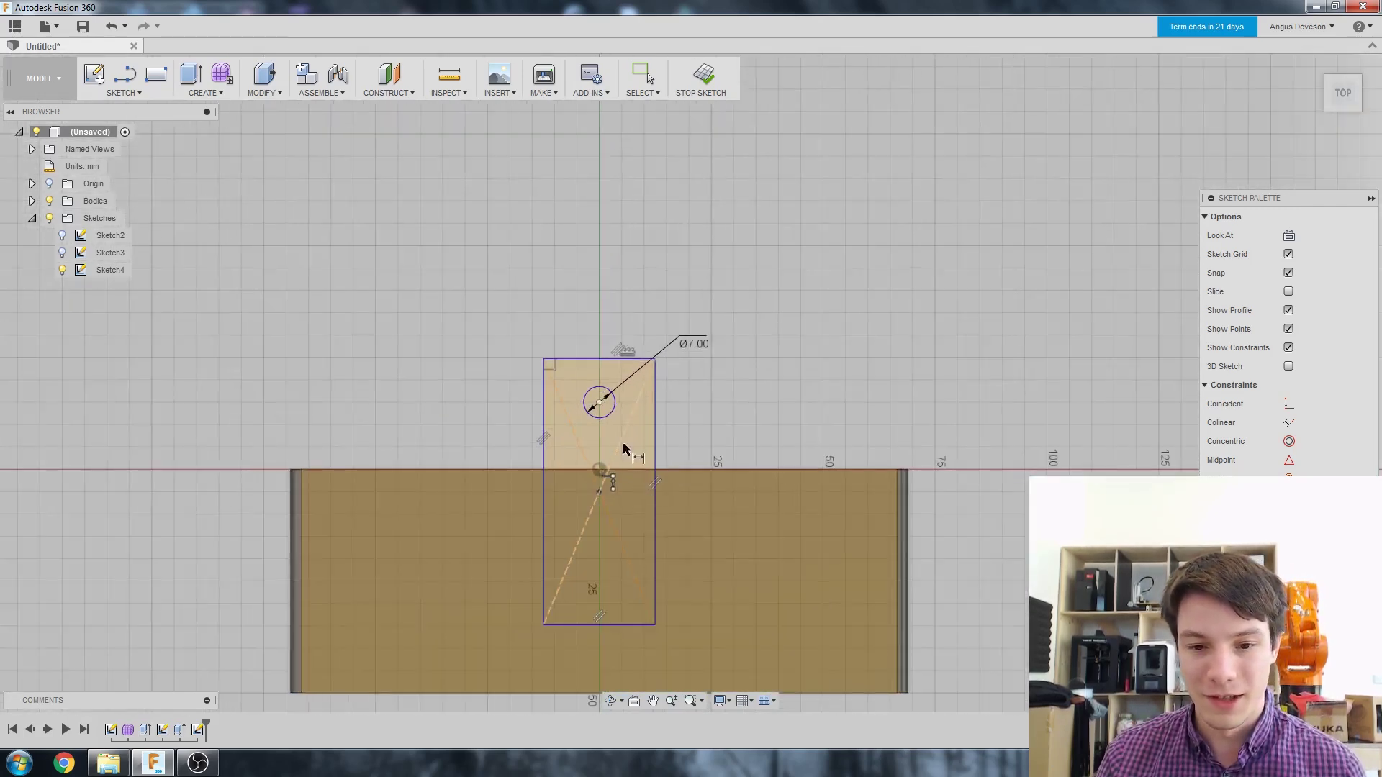
{"action": "scroll", "coordinate": [609, 450], "scroll_direction": "down", "scroll_amount": 1}
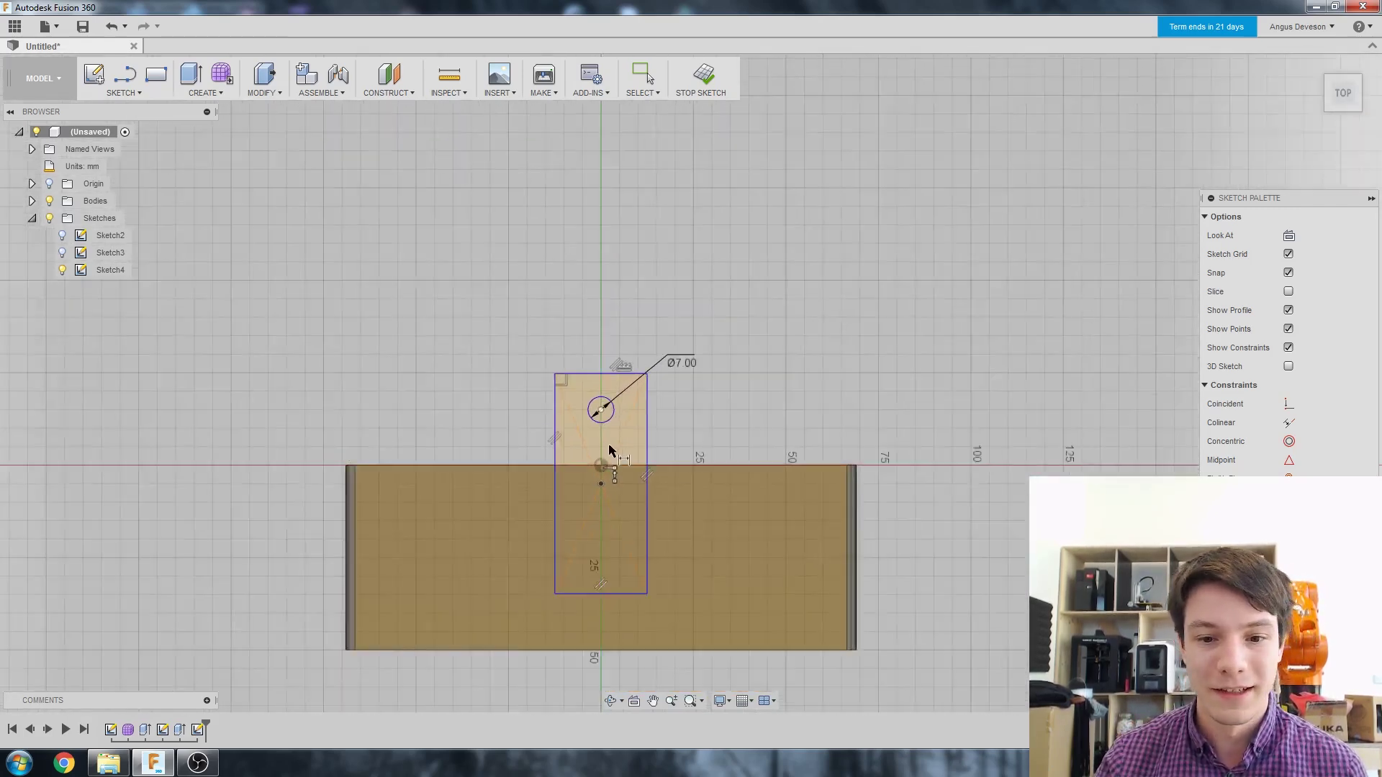
{"action": "scroll", "coordinate": [609, 451], "scroll_direction": "up", "scroll_amount": 2}
{"action": "scroll", "coordinate": [587, 433], "scroll_direction": "down", "scroll_amount": 2}
{"action": "scroll", "coordinate": [589, 437], "scroll_direction": "up", "scroll_amount": 1}
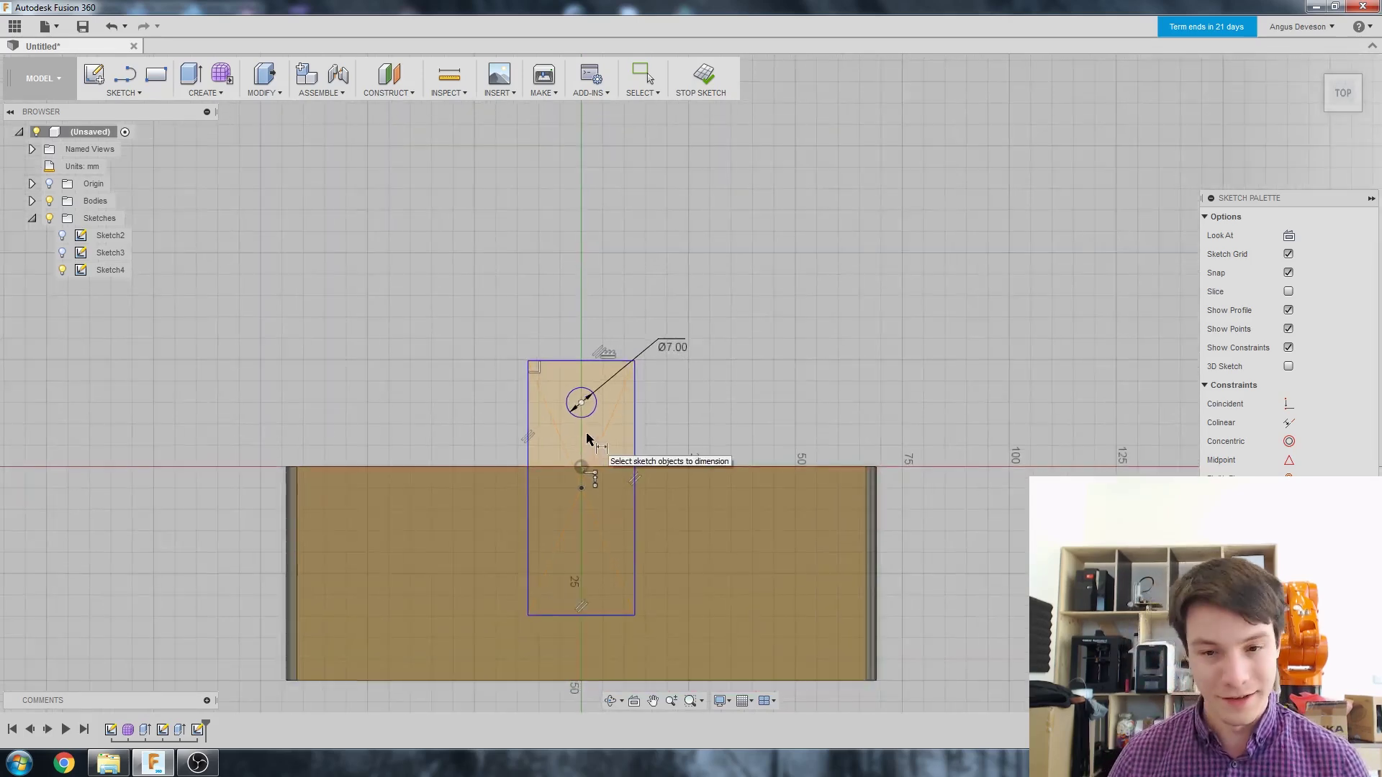
{"action": "scroll", "coordinate": [554, 489], "scroll_direction": "up", "scroll_amount": 1}
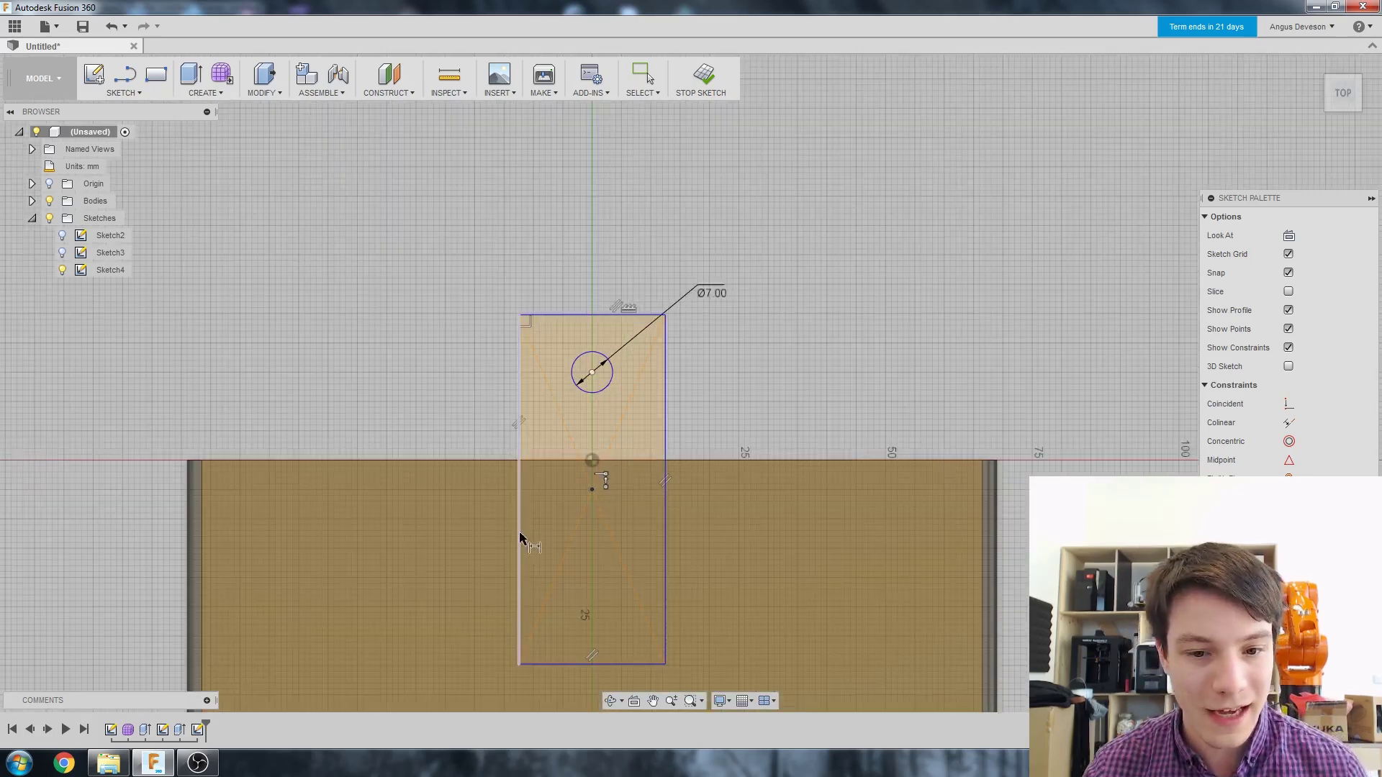
{"action": "left_click", "coordinate": [592, 372]}
{"action": "left_click", "coordinate": [716, 461]}
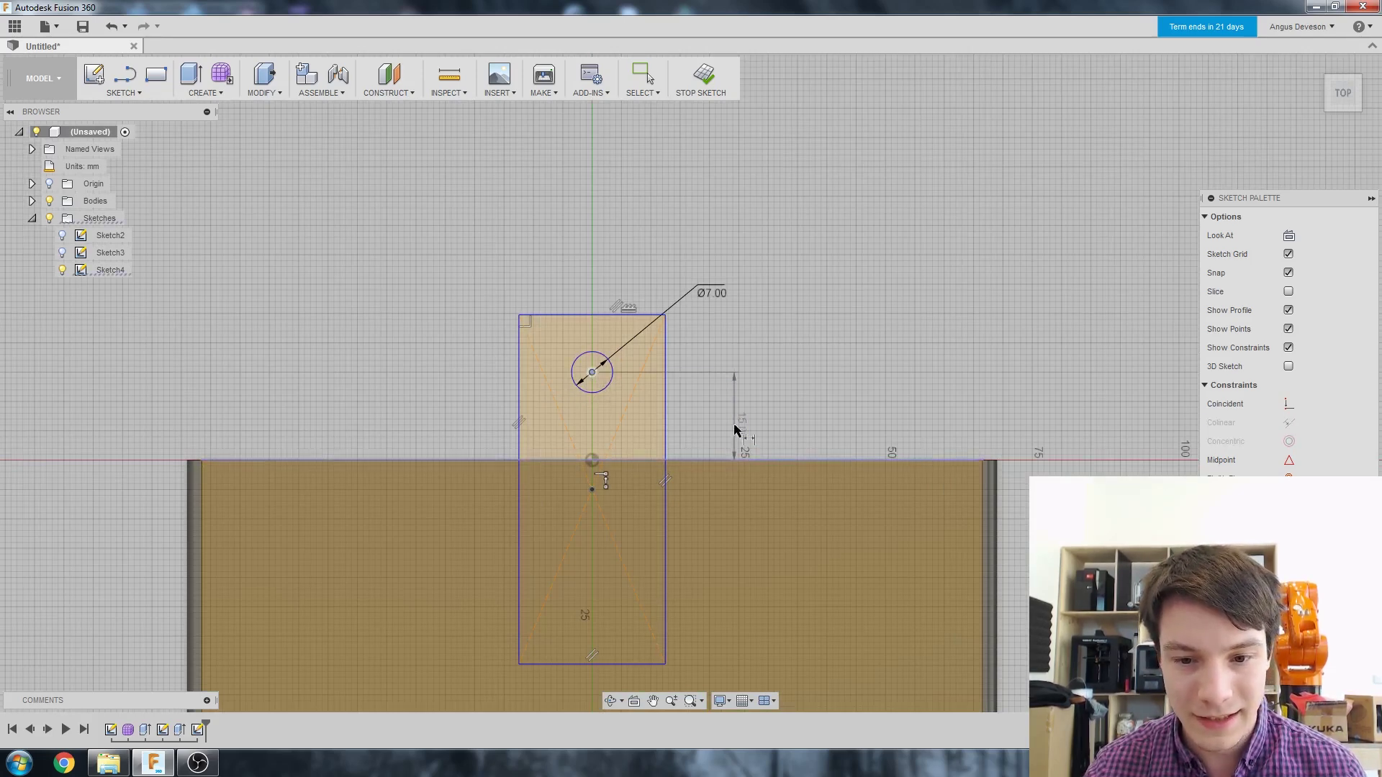
{"action": "left_click", "coordinate": [734, 424]}
{"action": "type", "text": "10"}
{"action": "key", "text": "Return"}
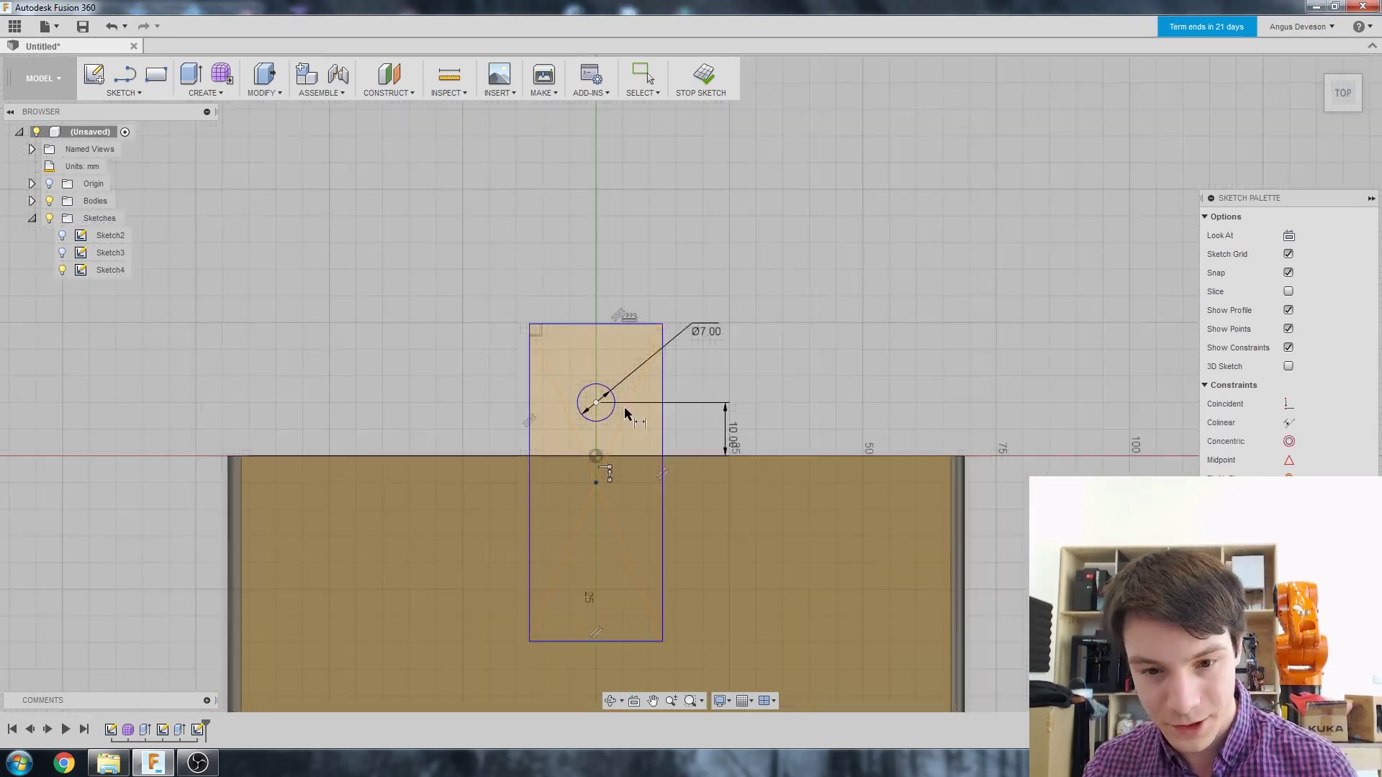
- Dimension the distance from the circle's center to the rectangle's outer short edge as 10 mm
{"action": "scroll", "coordinate": [615, 354], "scroll_direction": "up", "scroll_amount": 1}
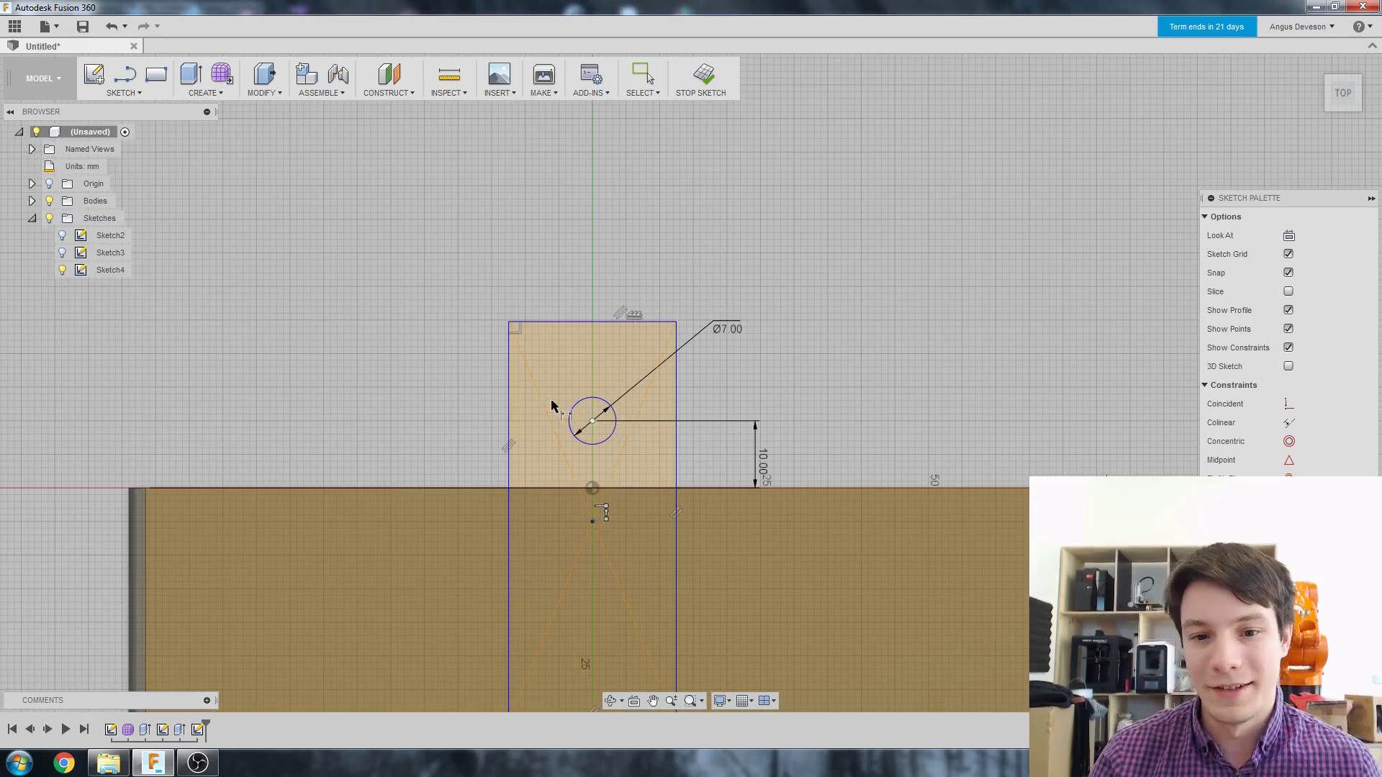
{"action": "left_click", "coordinate": [592, 421]}
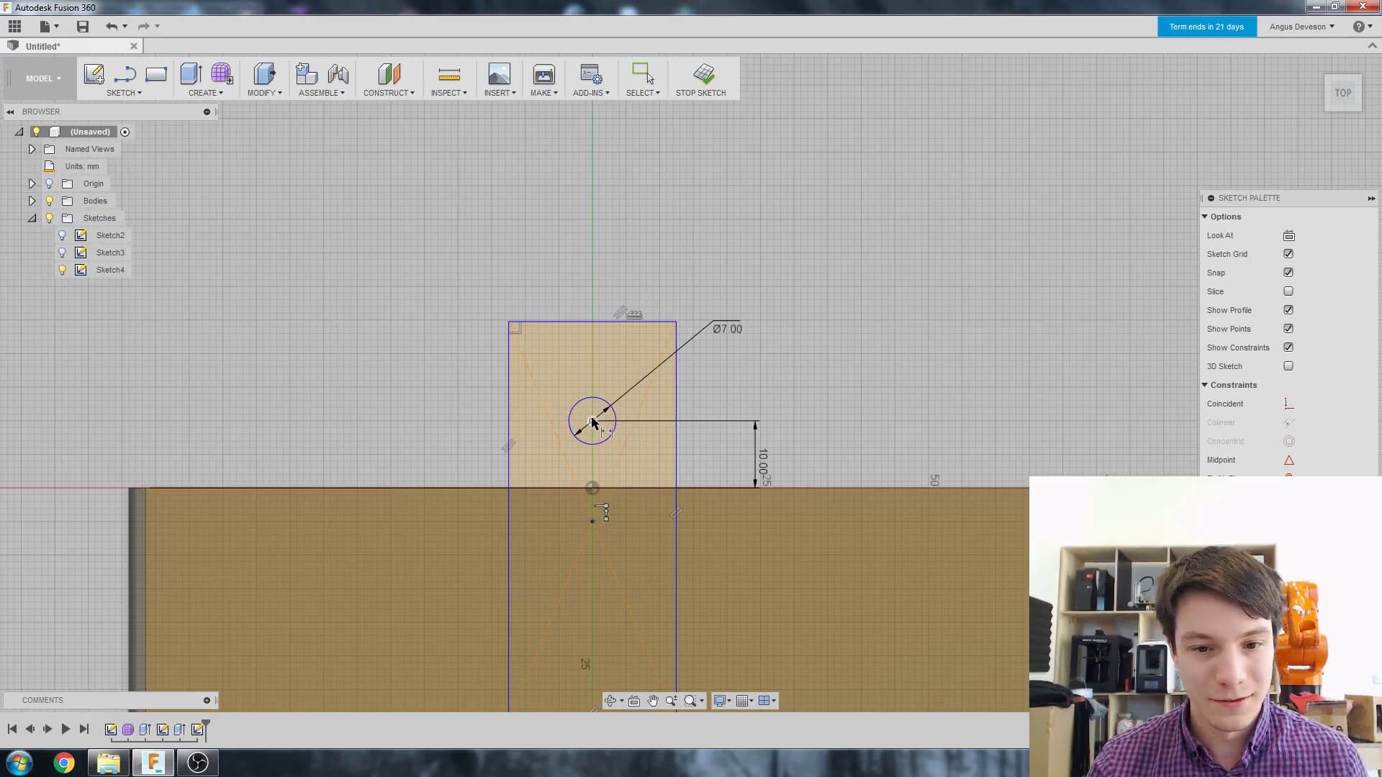
{"action": "left_click", "coordinate": [596, 328]}
{"action": "left_click", "coordinate": [564, 352]}
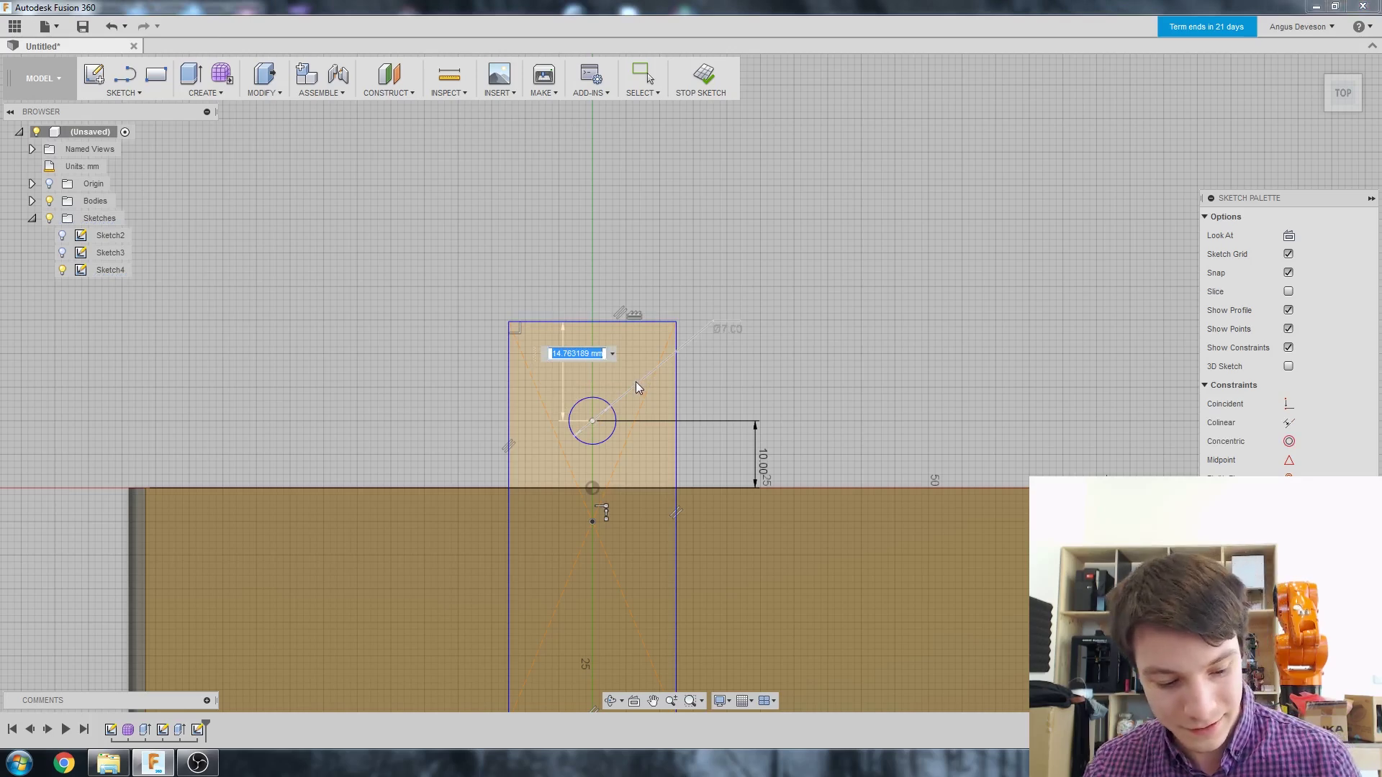
{"action": "type", "text": "10"}
{"action": "key", "text": "Return"}
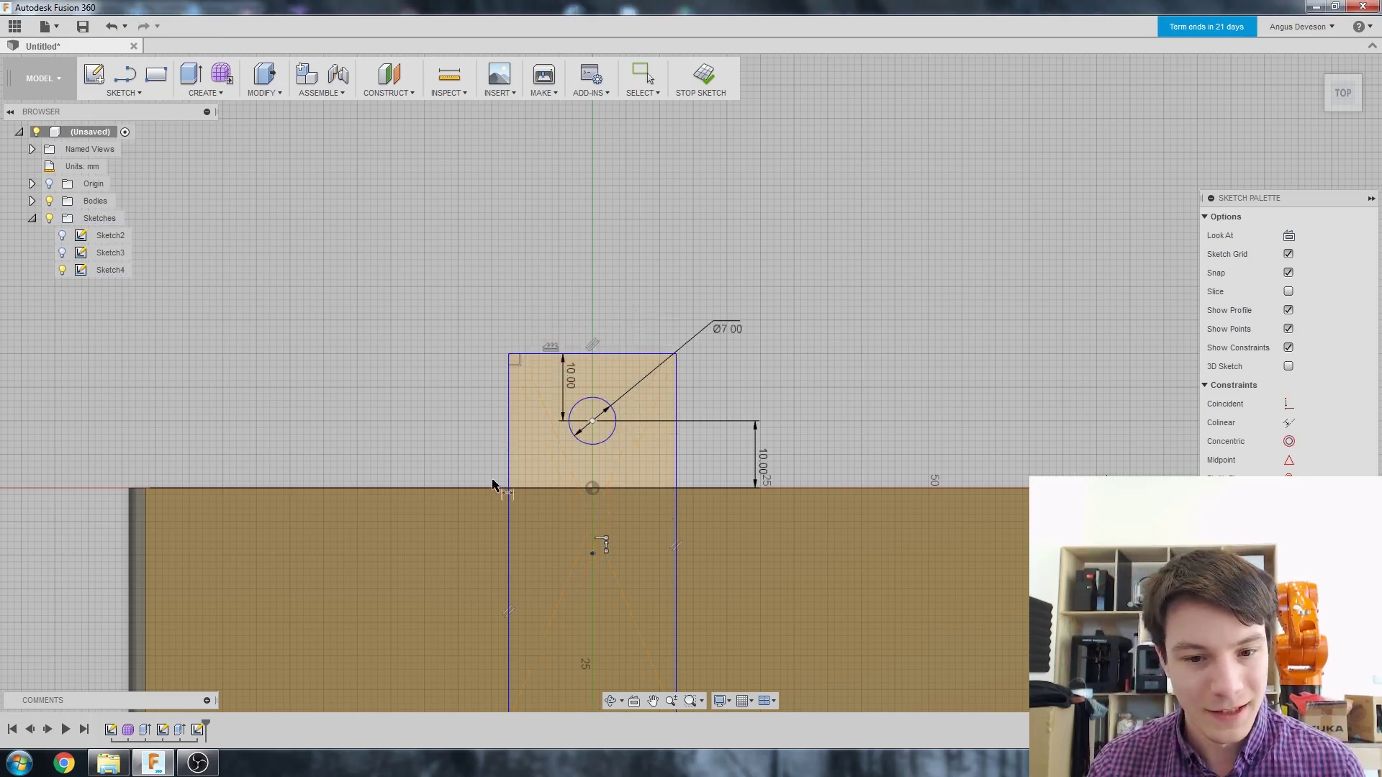
- Dimension the distance from the circle's center to the rectangle's left side as 10 mm and leave the dimension command
{"action": "left_click", "coordinate": [592, 421]}
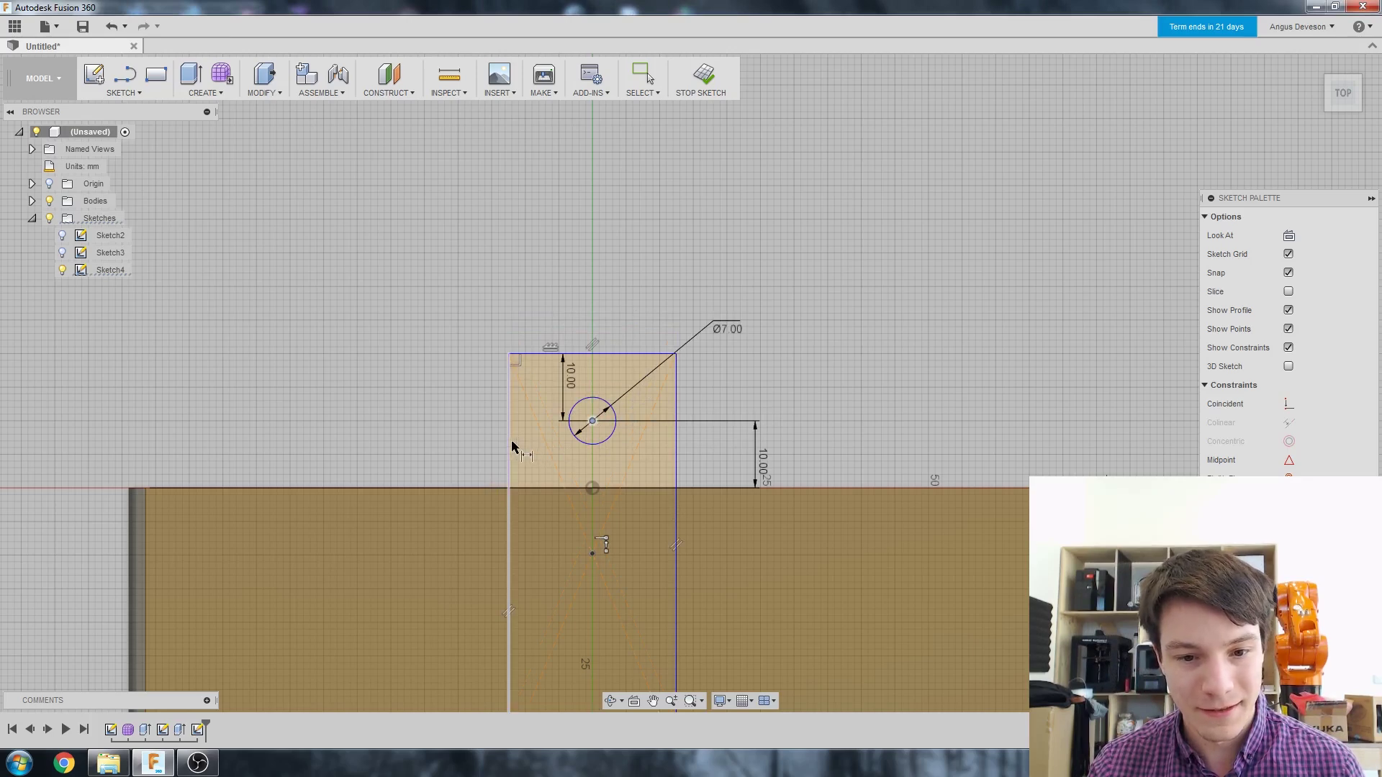
{"action": "left_click", "coordinate": [511, 445]}
{"action": "left_click", "coordinate": [545, 452]}
{"action": "type", "text": "10"}
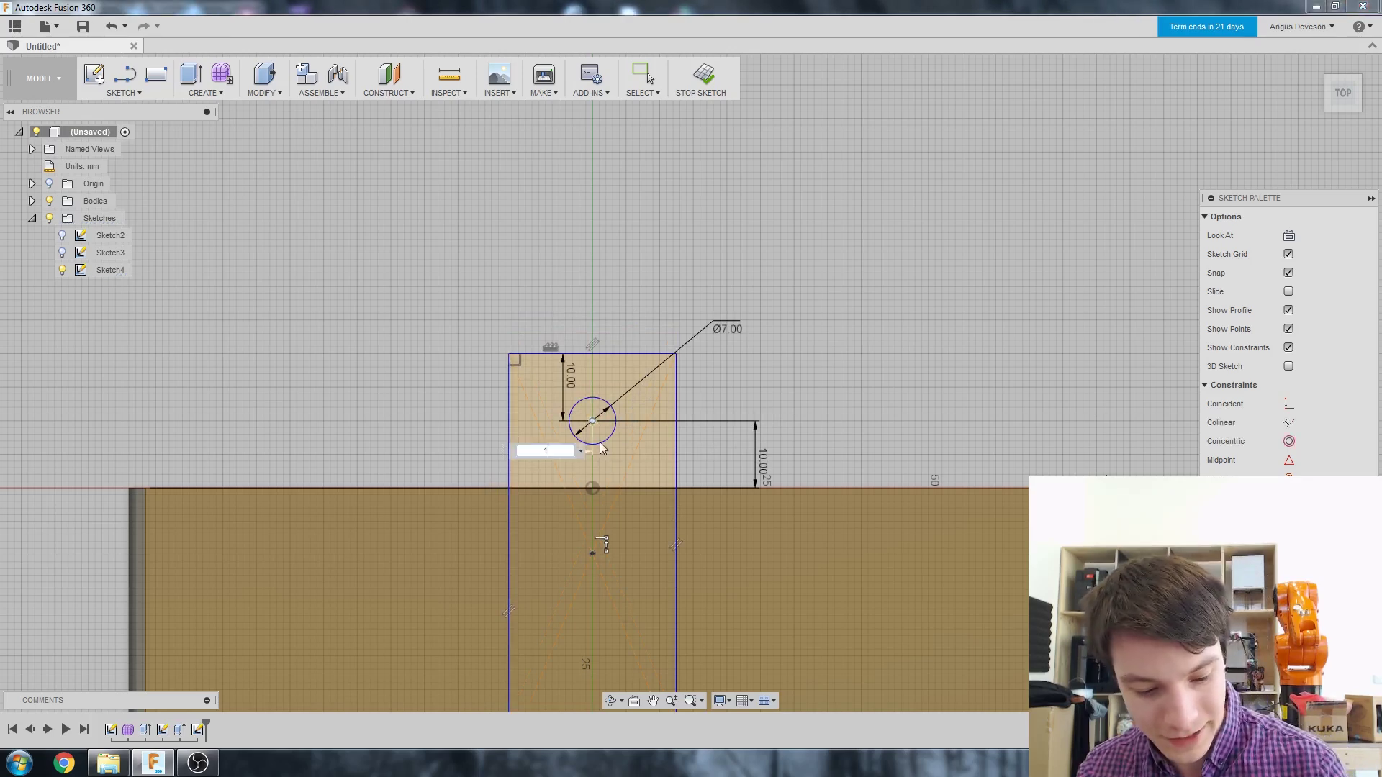
{"action": "key", "text": "Return"}
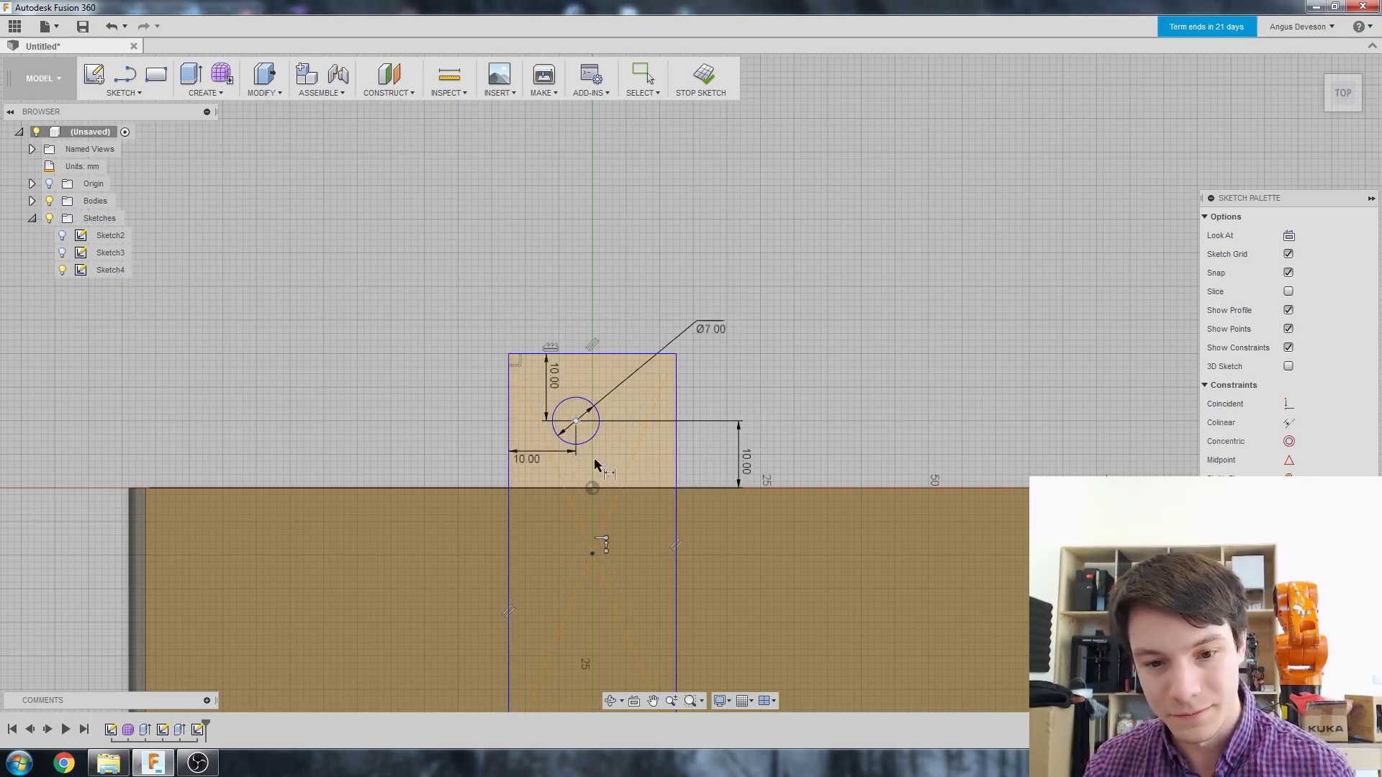
{"action": "key", "text": "Escape"}
{"action": "scroll", "coordinate": [586, 481], "scroll_direction": "down", "scroll_amount": 1}
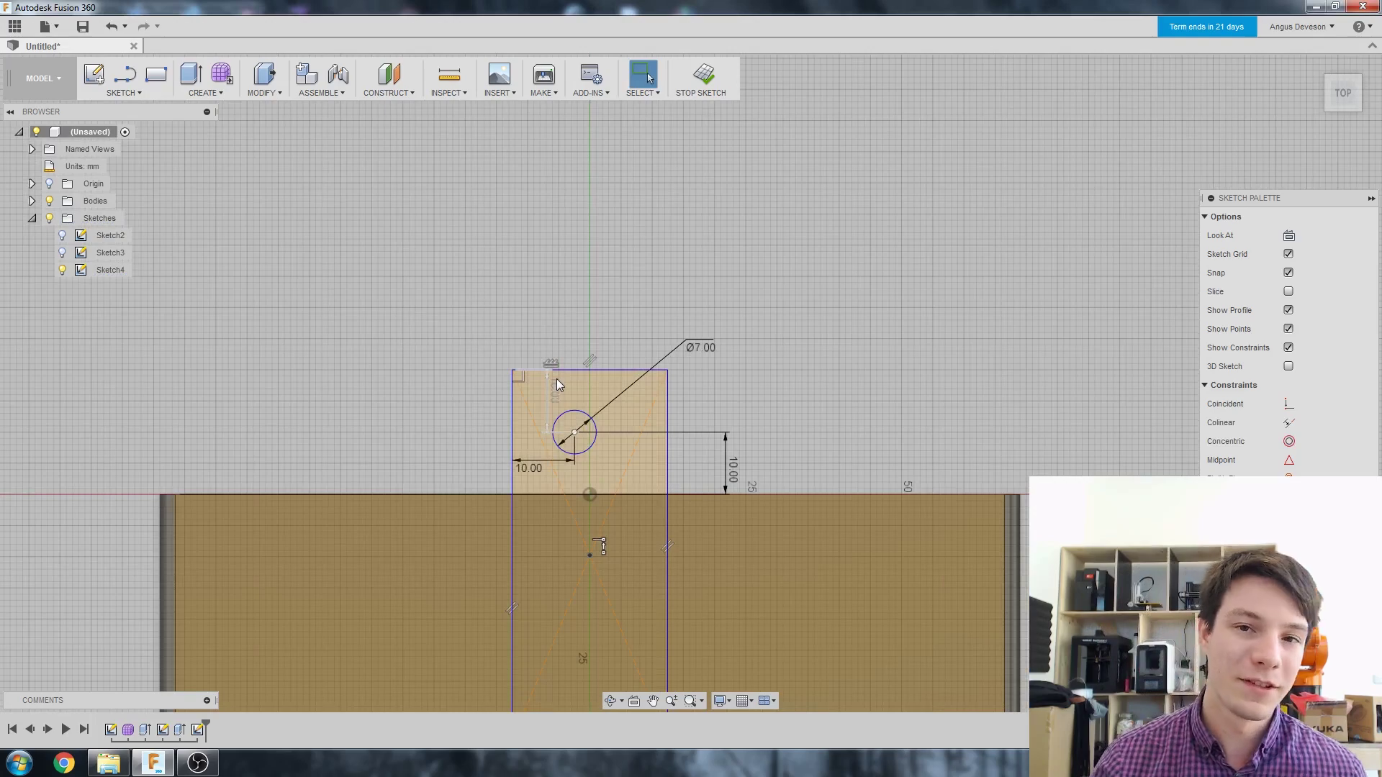
- Try to move the circle's center sideways onto the vertical axis
{"action": "scroll", "coordinate": [567, 420], "scroll_direction": "up", "scroll_amount": 3}
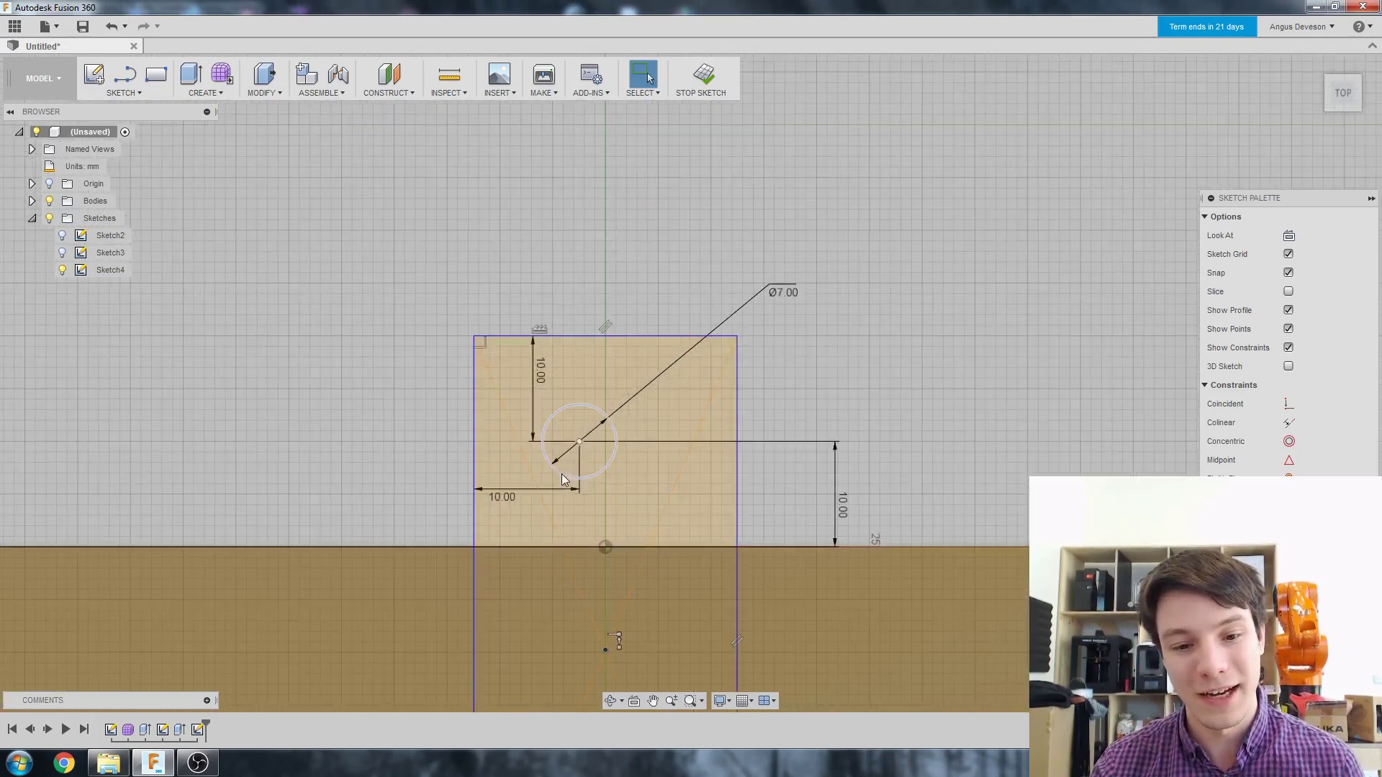
{"action": "mouse_move", "coordinate": [582, 443]}
{"action": "left_mouse_down"}
{"action": "mouse_move", "coordinate": [598, 447]}
{"action": "mouse_move", "coordinate": [587, 397]}
{"action": "mouse_move", "coordinate": [628, 439]}
{"action": "mouse_move", "coordinate": [675, 446]}
{"action": "mouse_move", "coordinate": [607, 442]}
{"action": "left_mouse_up"}
{"action": "scroll", "coordinate": [617, 503], "scroll_direction": "down", "scroll_amount": 4}
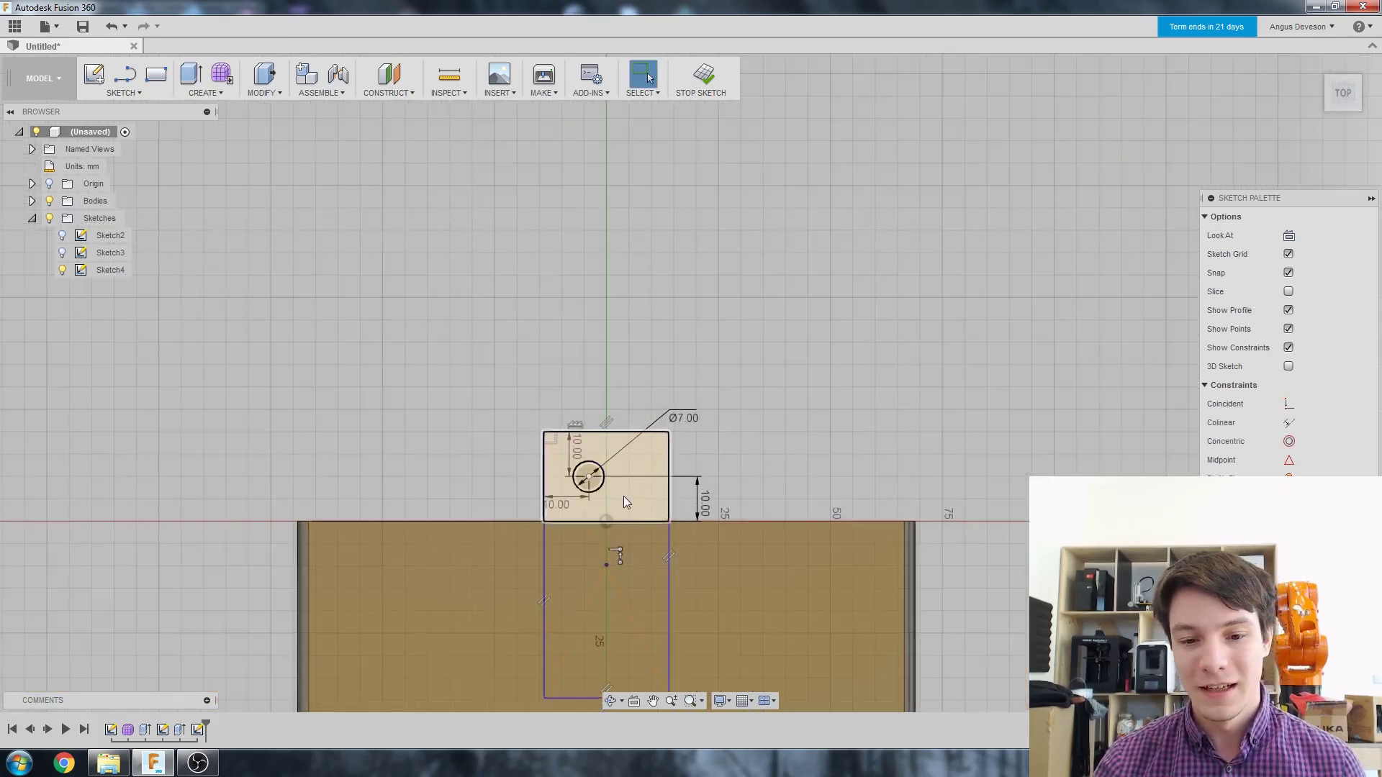
{"action": "scroll", "coordinate": [633, 502], "scroll_direction": "up", "scroll_amount": 1}
{"action": "scroll", "coordinate": [688, 525], "scroll_direction": "down", "scroll_amount": 2}
{"action": "scroll", "coordinate": [688, 524], "scroll_direction": "up", "scroll_amount": 1}
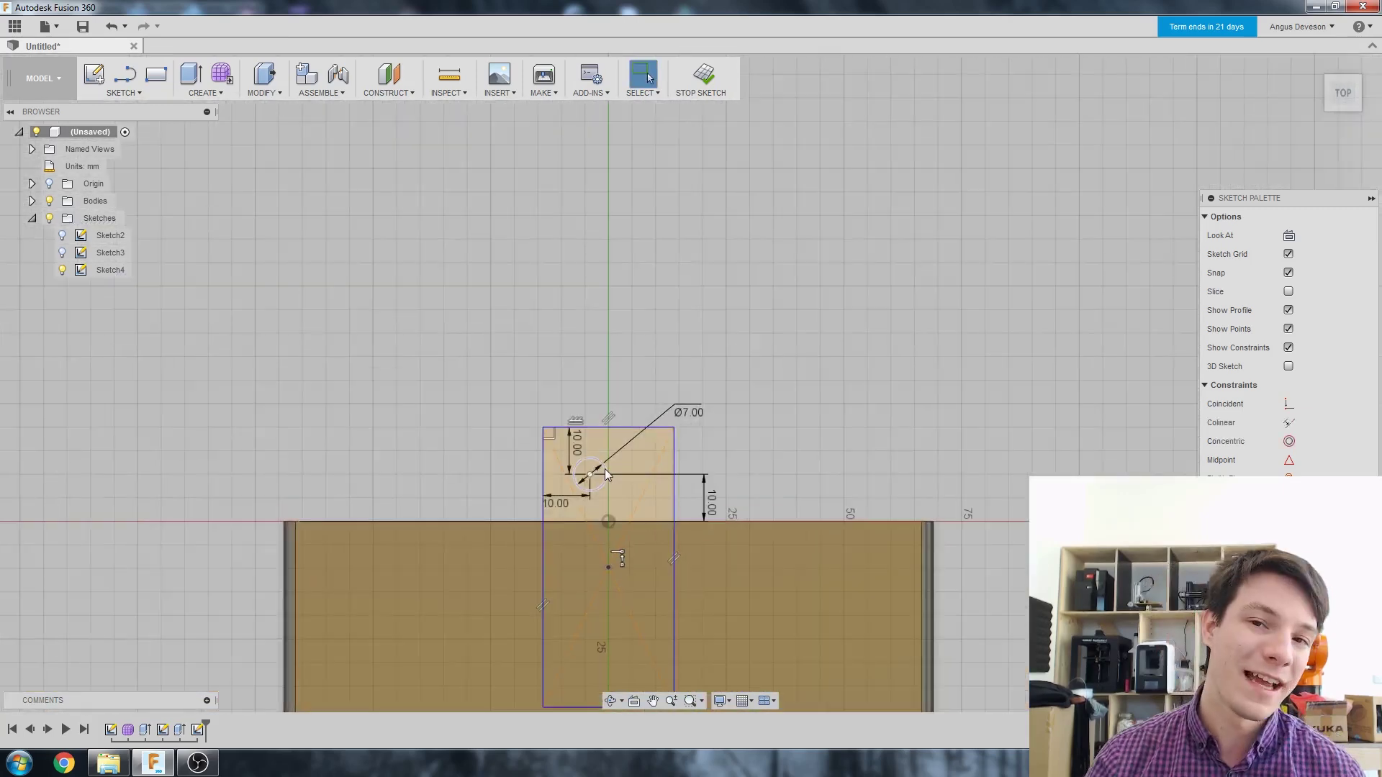
{"action": "left_click", "coordinate": [572, 438]}
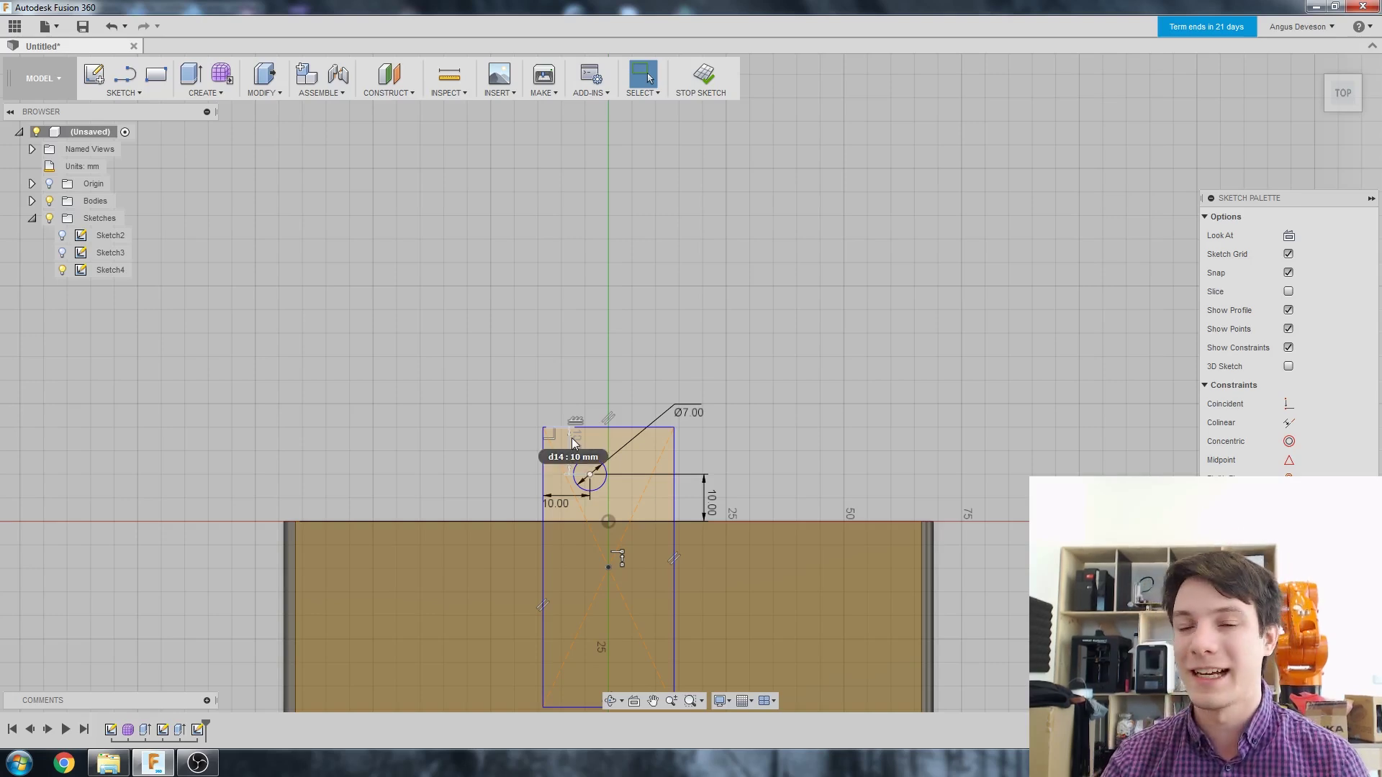
{"action": "key", "text": "Return"}
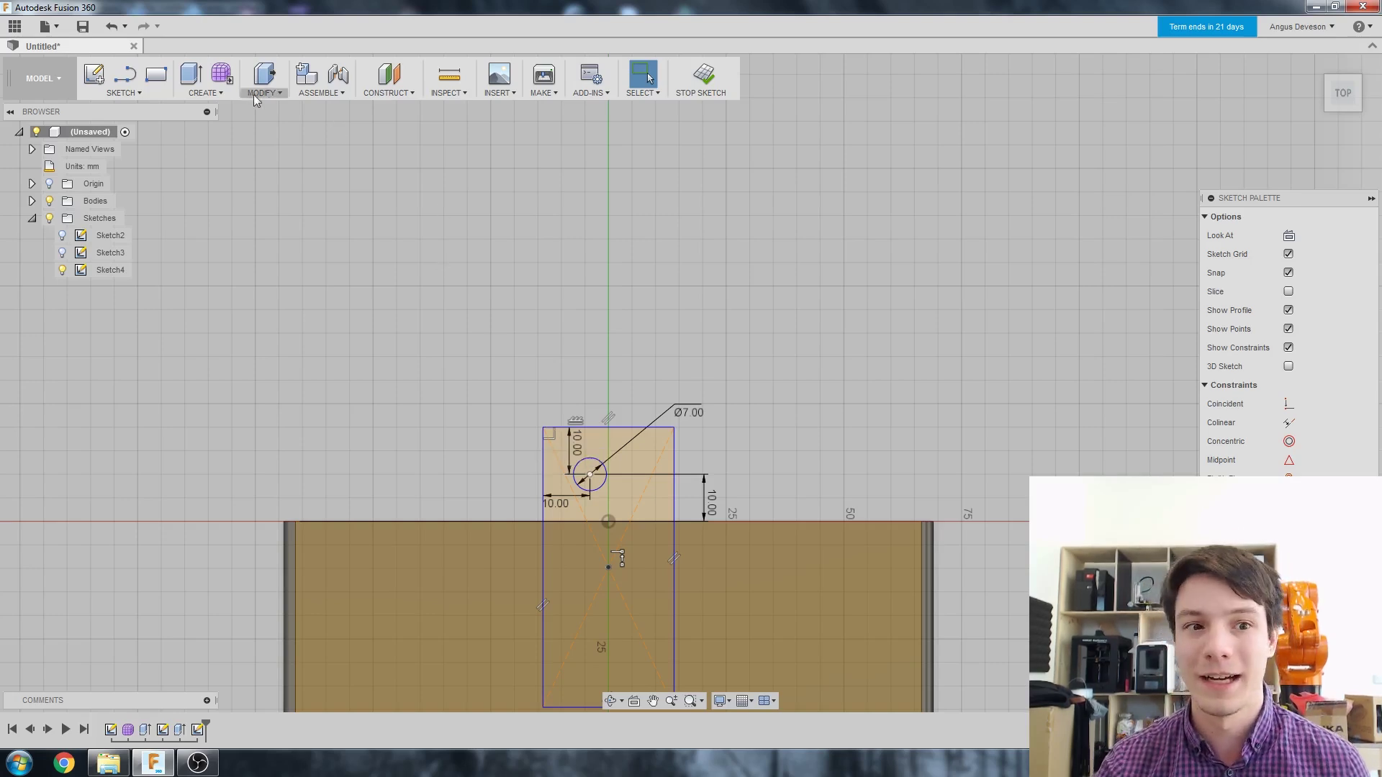
- Draw a line along the vertical axis, from beyond the rectangle's outer edge into the part overlapping the frame
{"action": "key", "text": "l"}
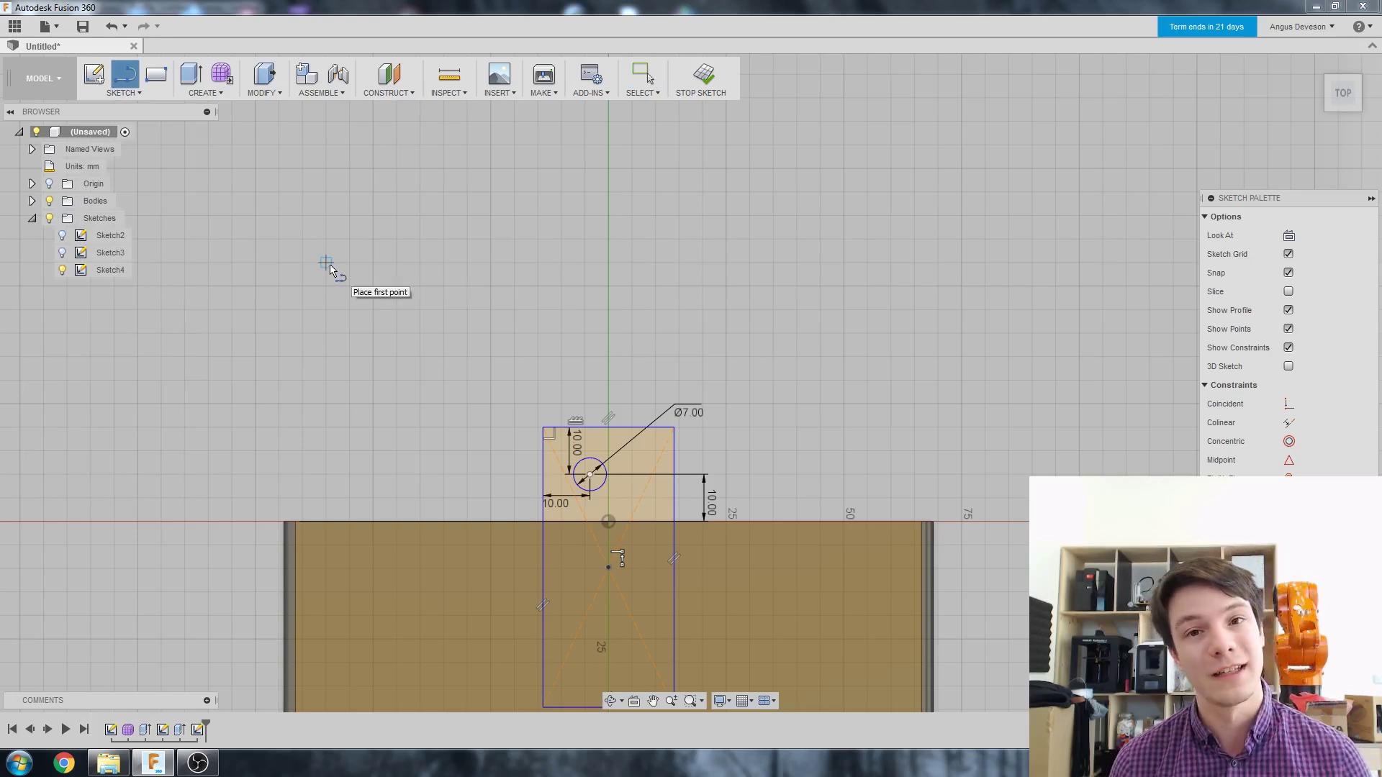
{"action": "scroll", "coordinate": [457, 317], "scroll_direction": "down", "scroll_amount": 2}
{"action": "scroll", "coordinate": [555, 447], "scroll_direction": "up", "scroll_amount": 3}
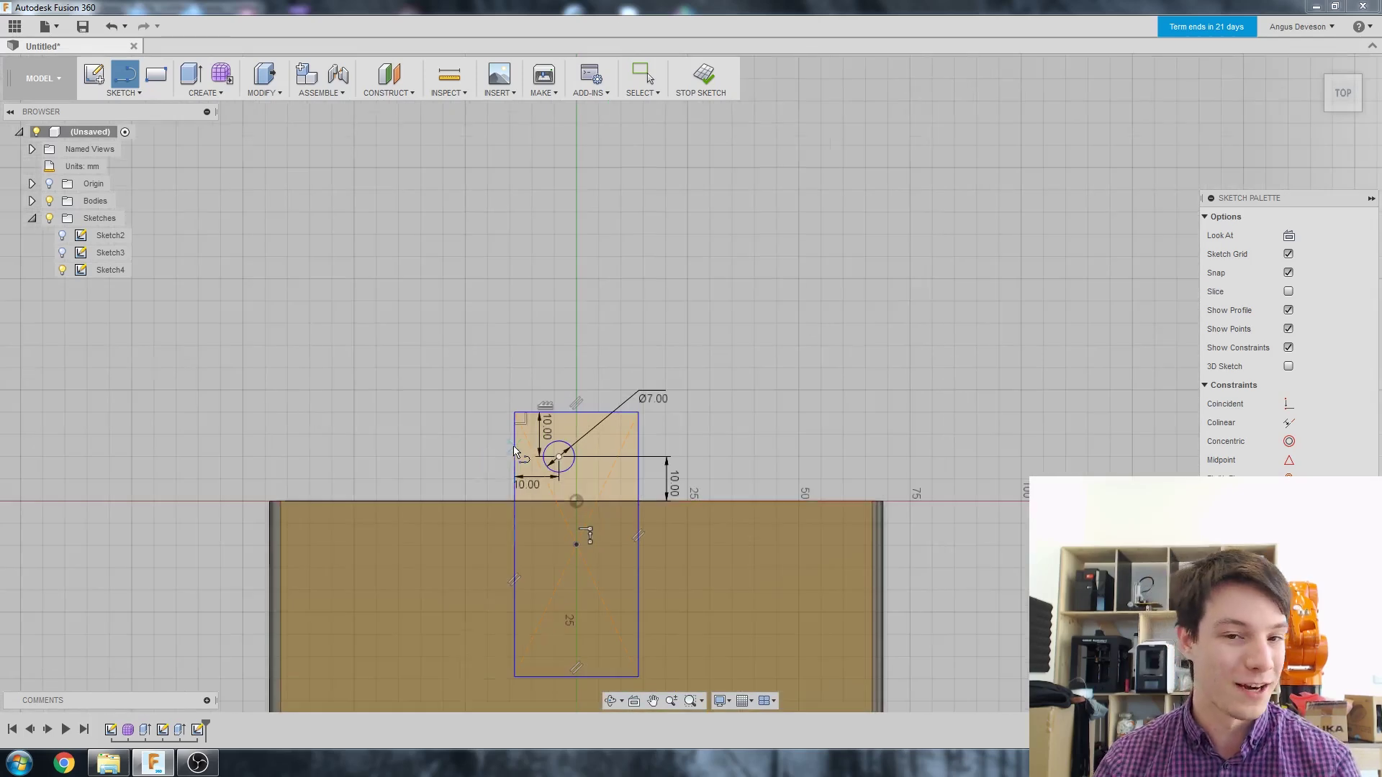
{"action": "scroll", "coordinate": [585, 469], "scroll_direction": "down", "scroll_amount": 2}
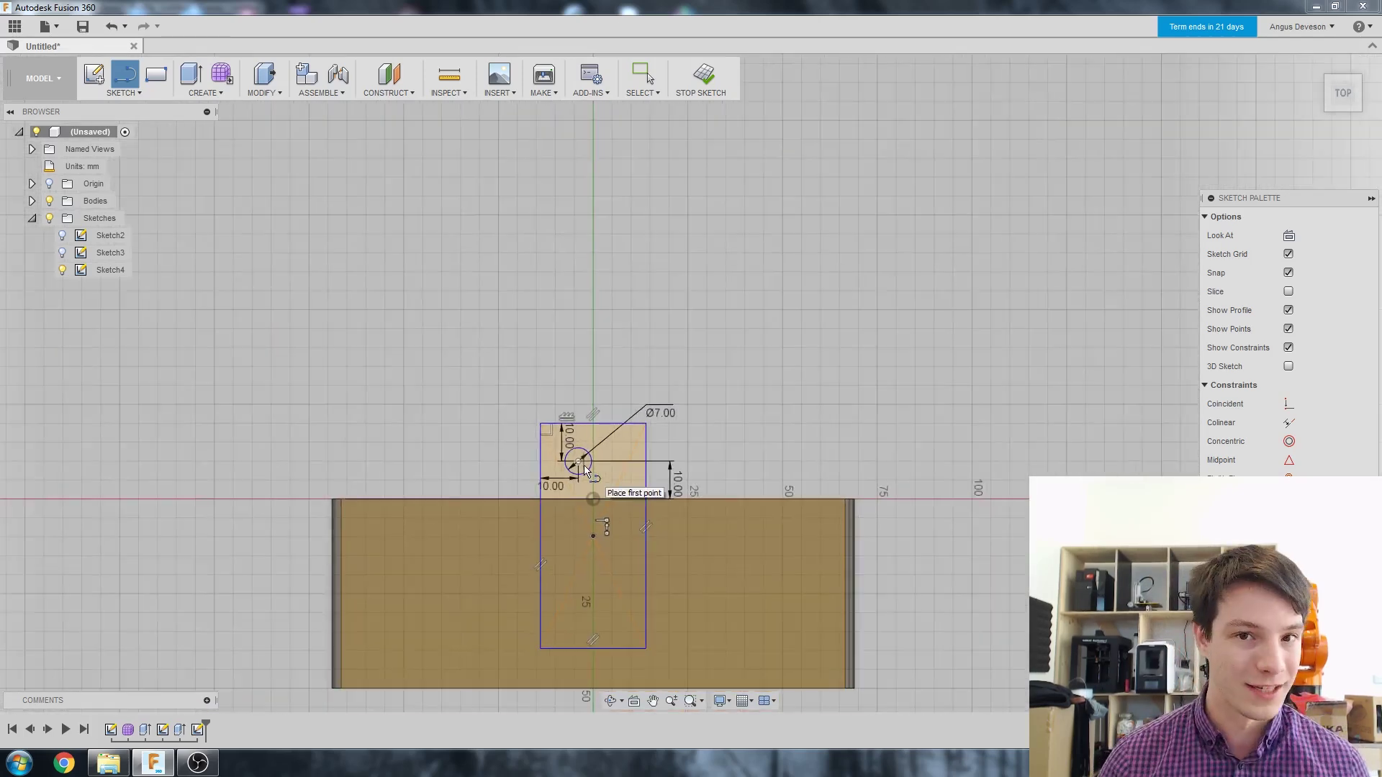
{"action": "scroll", "coordinate": [537, 545], "scroll_direction": "down", "scroll_amount": 2}
{"action": "scroll", "coordinate": [602, 533], "scroll_direction": "up", "scroll_amount": 2}
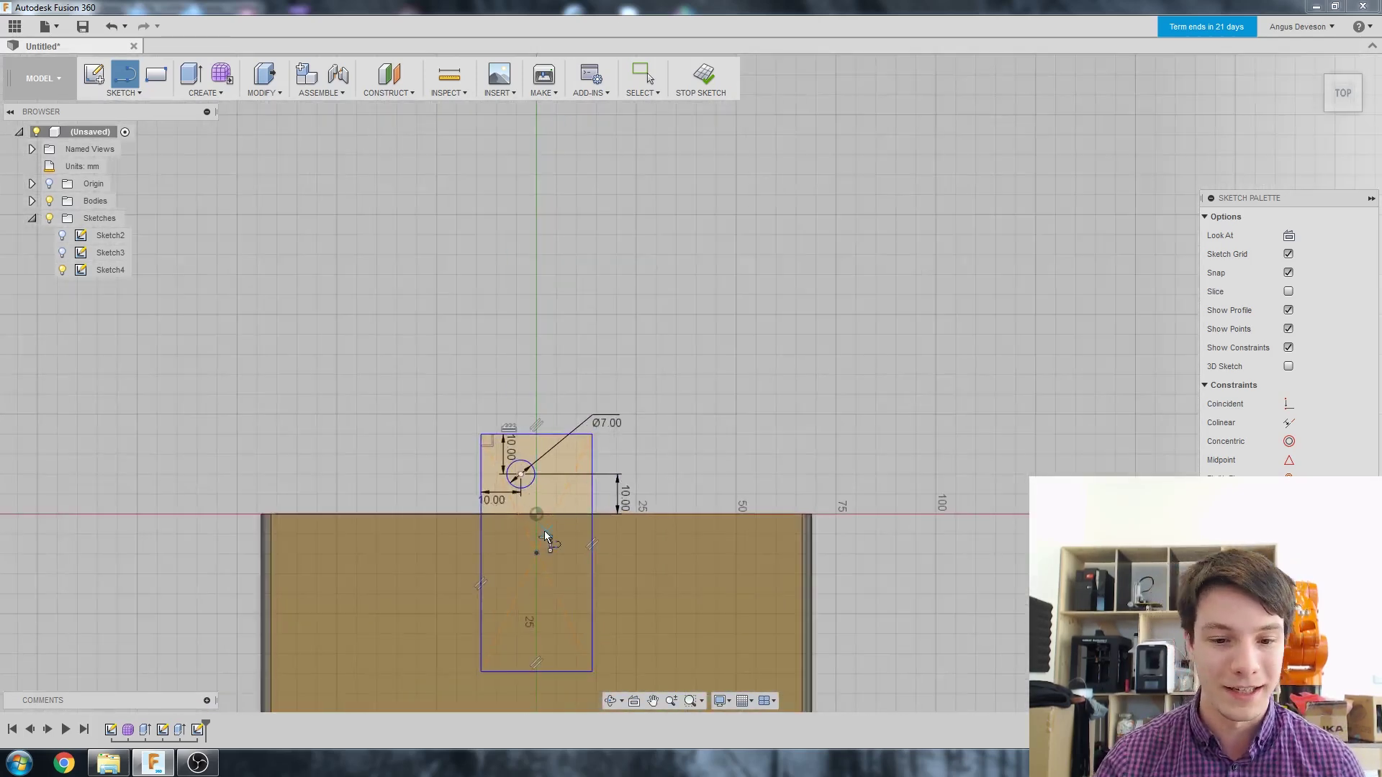
{"action": "left_click", "coordinate": [536, 346]}
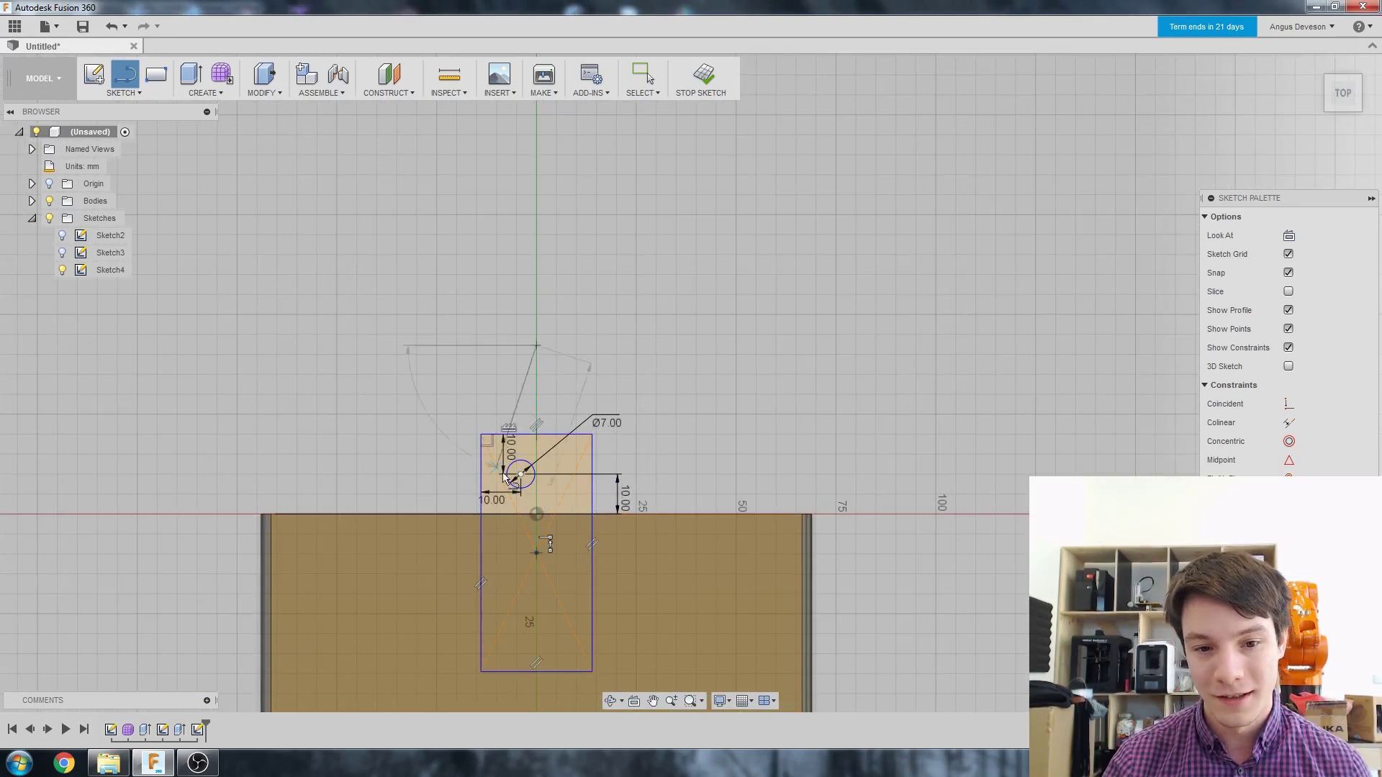
{"action": "left_click", "coordinate": [536, 625]}
{"action": "right_click", "coordinate": [396, 474]}
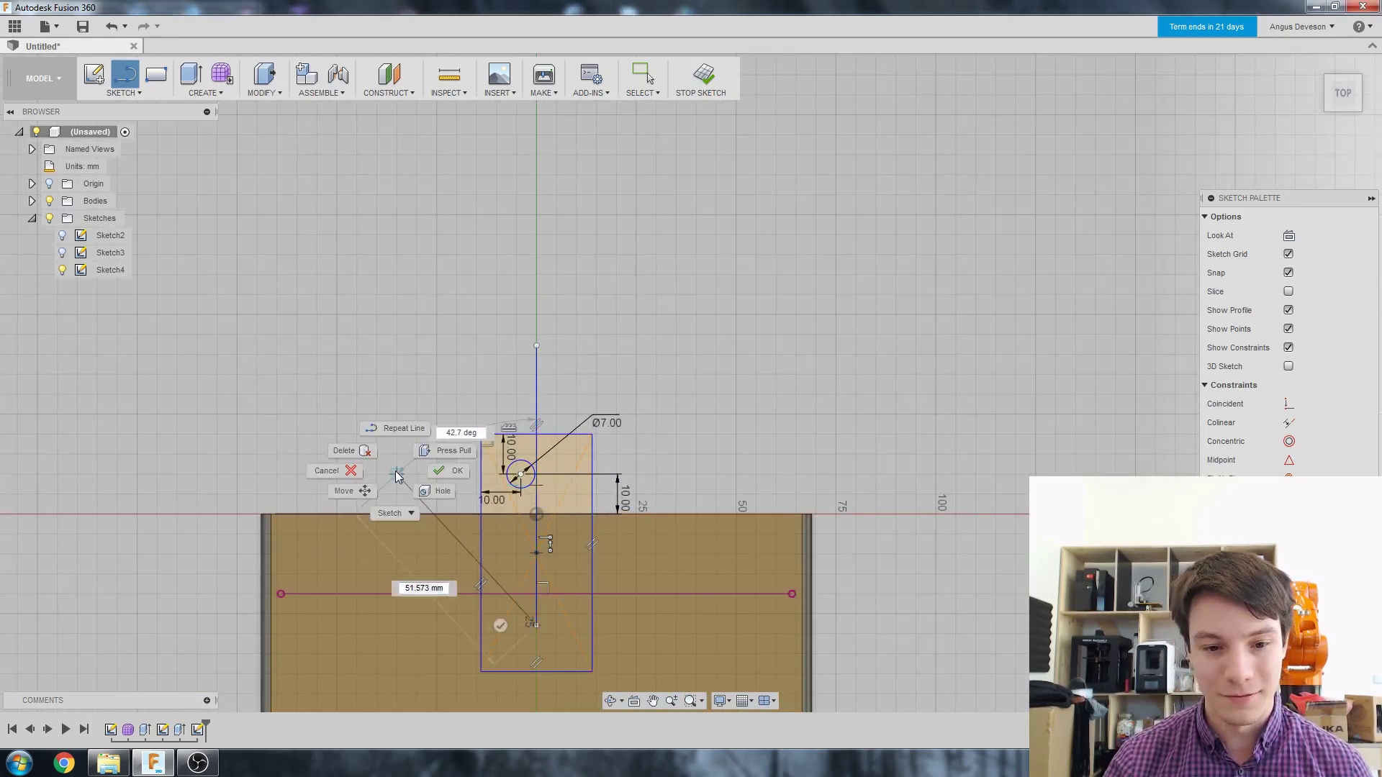
{"action": "left_click", "coordinate": [351, 471]}
- Convert the vertical center line to a construction line
{"action": "left_click", "coordinate": [533, 373]}
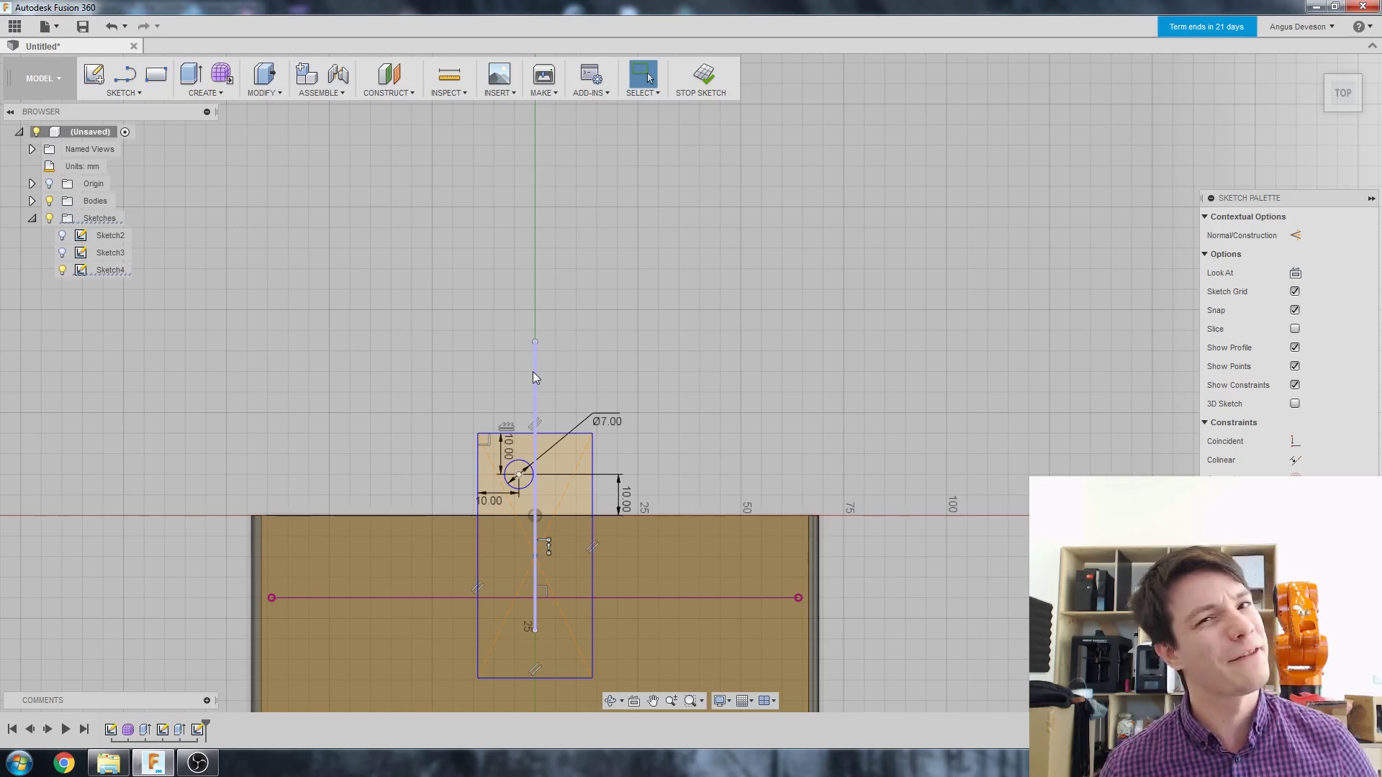
{"action": "scroll", "coordinate": [533, 372], "scroll_direction": "down", "scroll_amount": 1}
{"action": "right_click", "coordinate": [531, 367]}
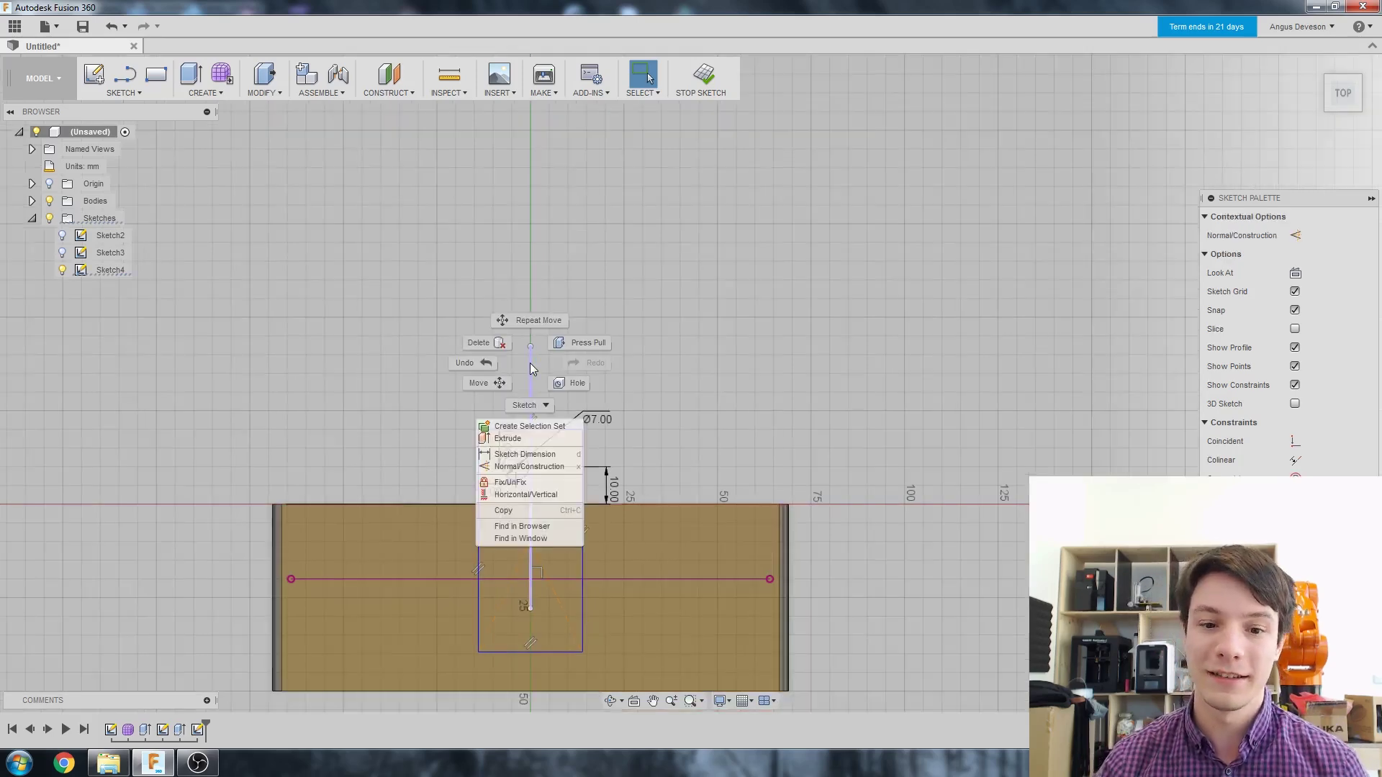
{"action": "left_click", "coordinate": [523, 468]}
- Apply a coincident constraint between the 7 mm circle's center and the vertical construction line
{"action": "scroll", "coordinate": [555, 400], "scroll_direction": "down", "scroll_amount": 3}
{"action": "scroll", "coordinate": [560, 503], "scroll_direction": "up", "scroll_amount": 4}
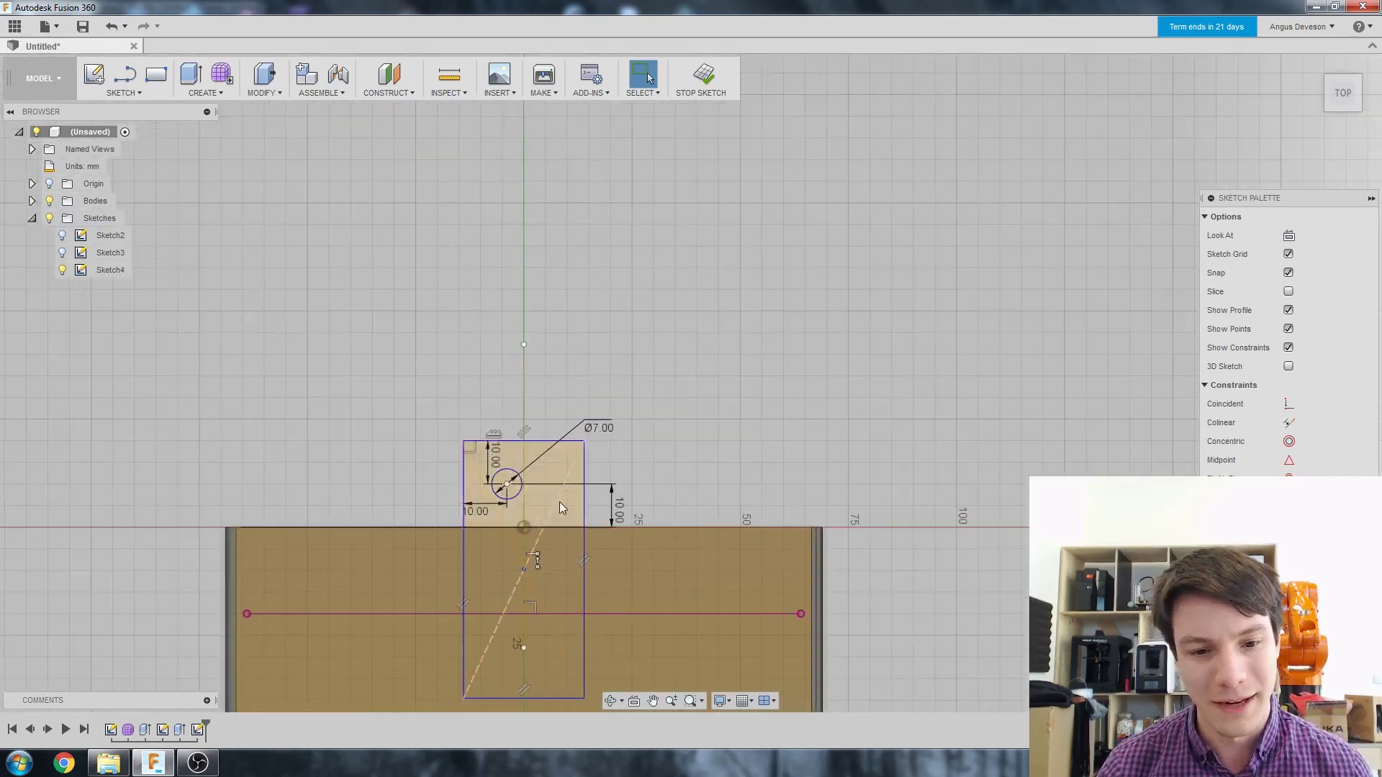
{"action": "scroll", "coordinate": [559, 504], "scroll_direction": "up", "scroll_amount": 2}
{"action": "scroll", "coordinate": [558, 568], "scroll_direction": "down", "scroll_amount": 4}
{"action": "scroll", "coordinate": [536, 568], "scroll_direction": "up", "scroll_amount": 4}
{"action": "left_click", "coordinate": [513, 325]}
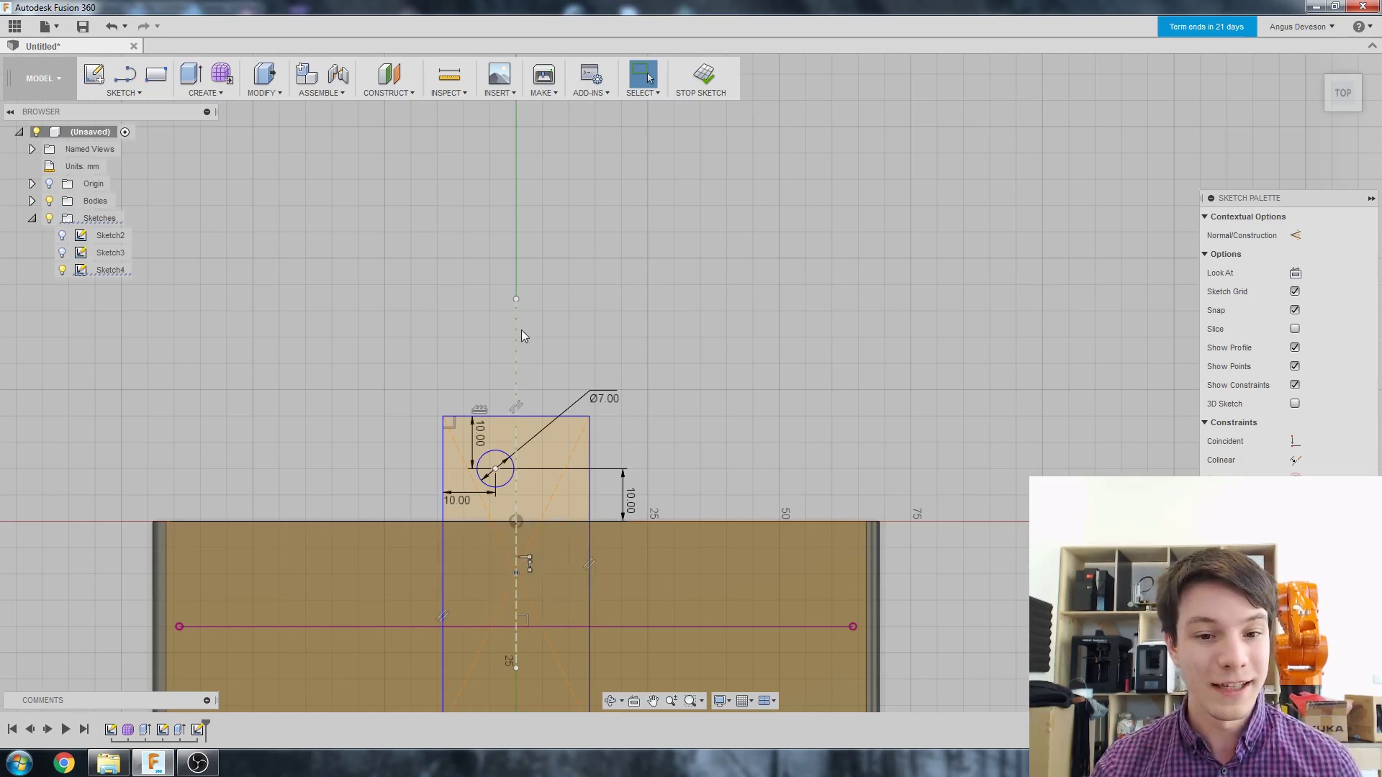
{"action": "left_click", "coordinate": [499, 478]}
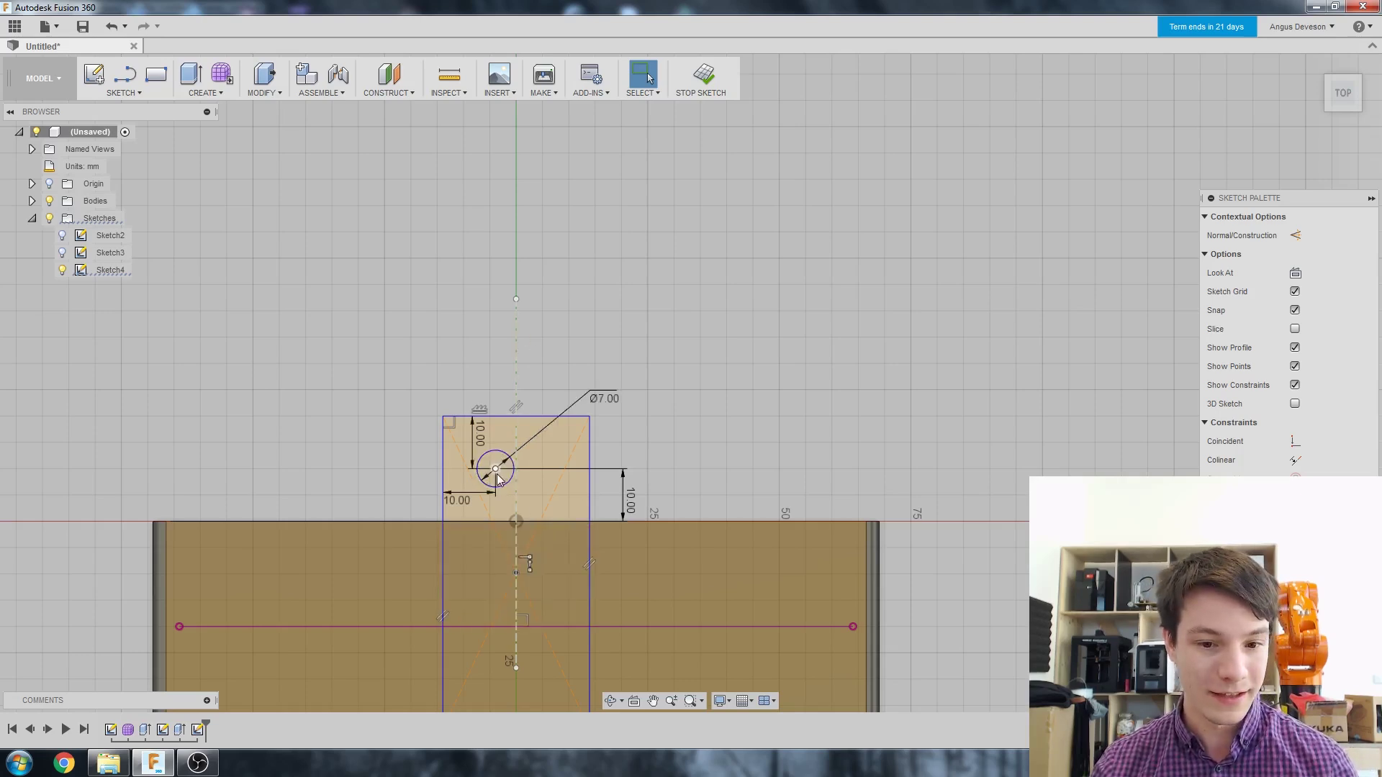
{"action": "right_click", "coordinate": [515, 351]}
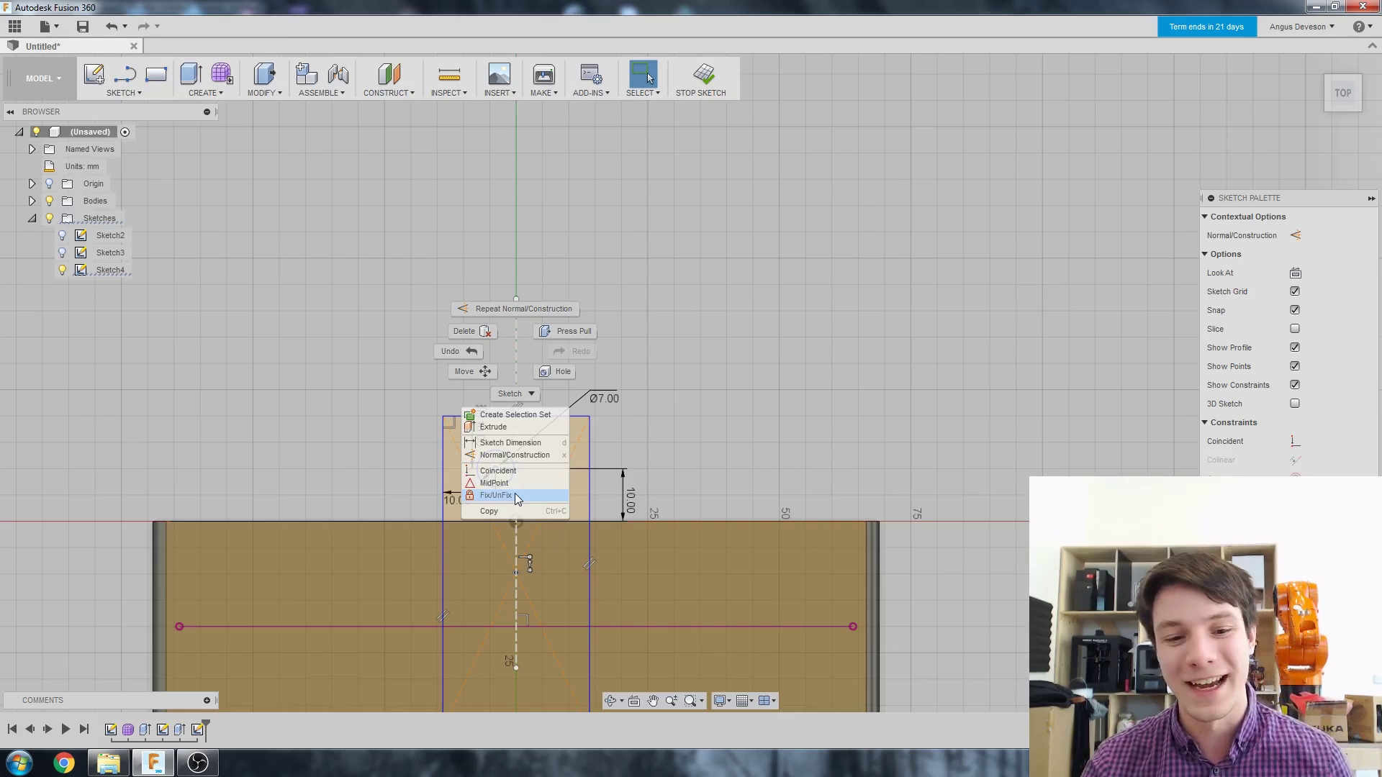
{"action": "left_click", "coordinate": [515, 472]}
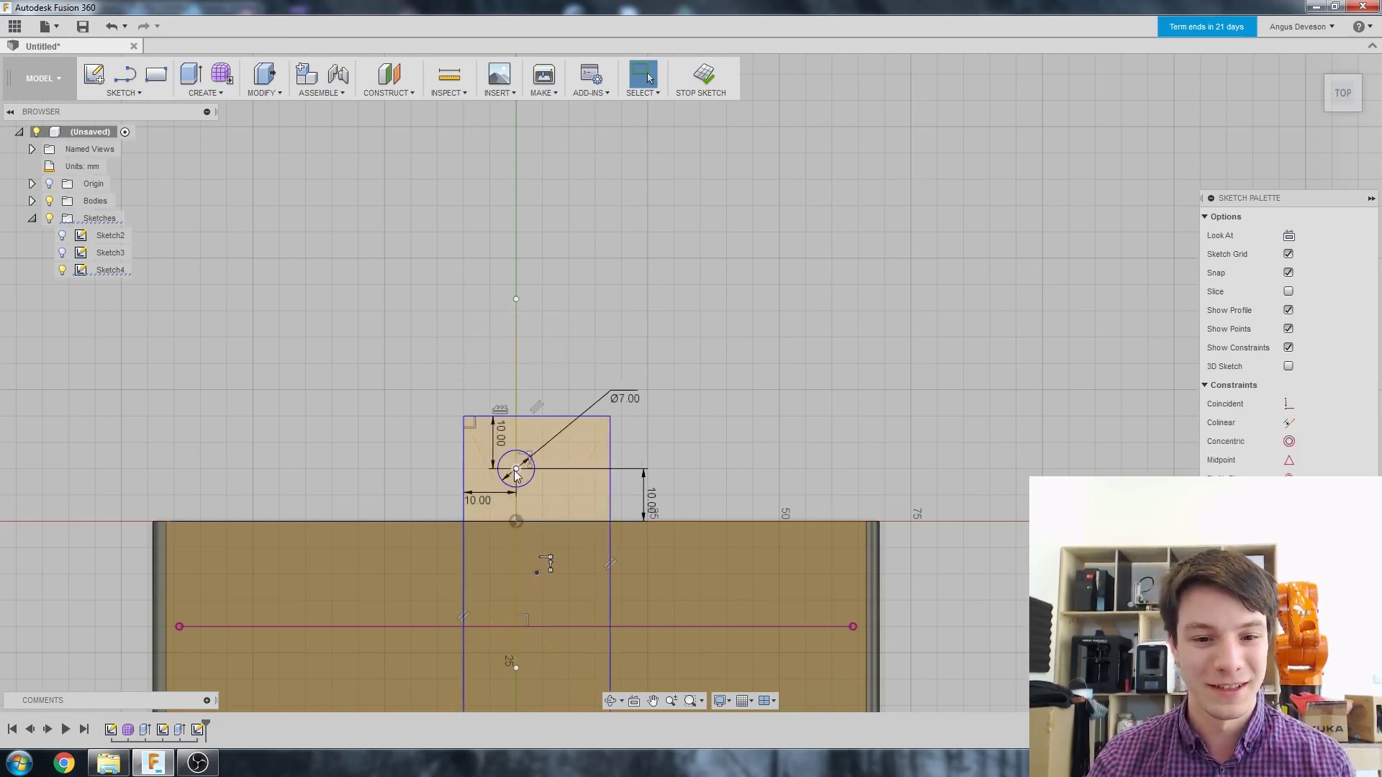
- Constrain the upper endpoint of the vertical construction line to the midpoint of the rectangle's outer edge
{"action": "scroll", "coordinate": [448, 470], "scroll_direction": "up", "scroll_amount": 2}
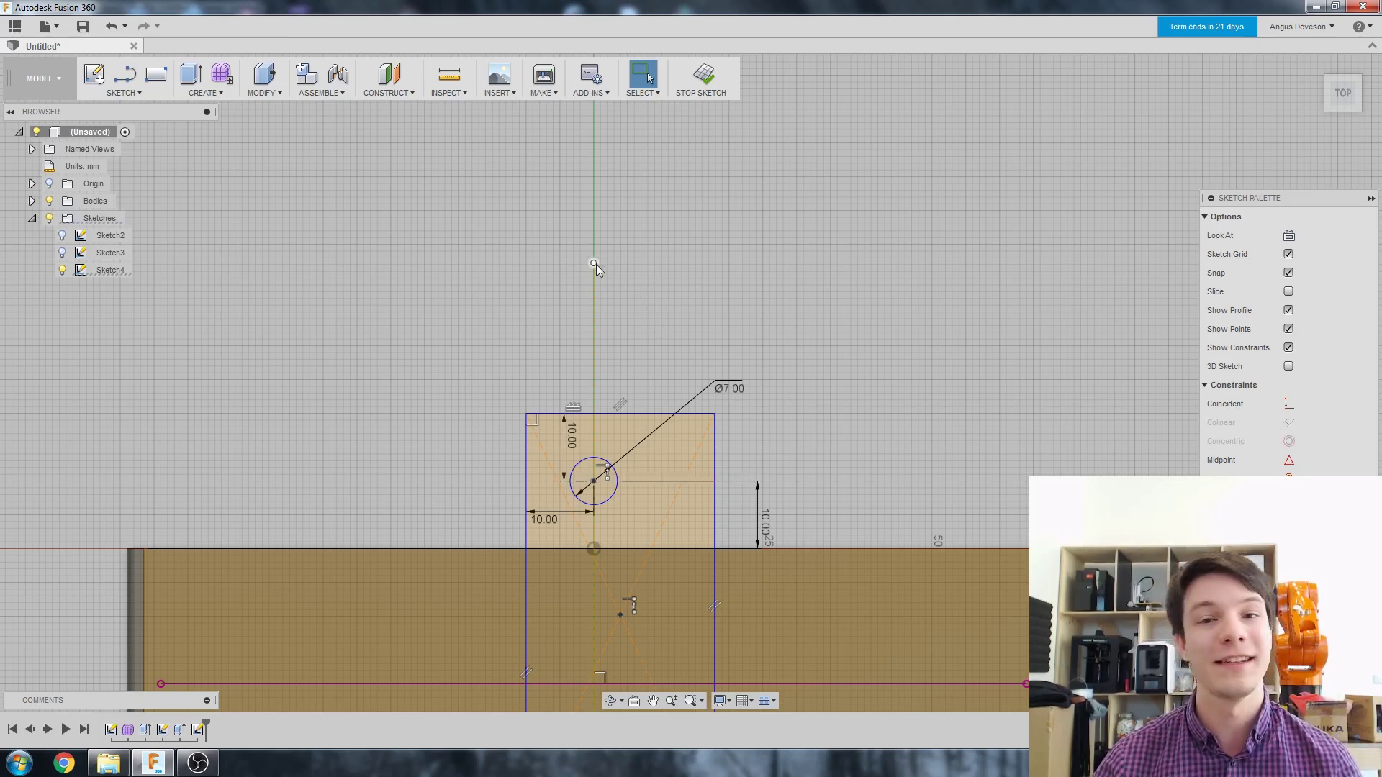
{"action": "left_click", "coordinate": [602, 413]}
{"action": "right_click", "coordinate": [602, 413]}
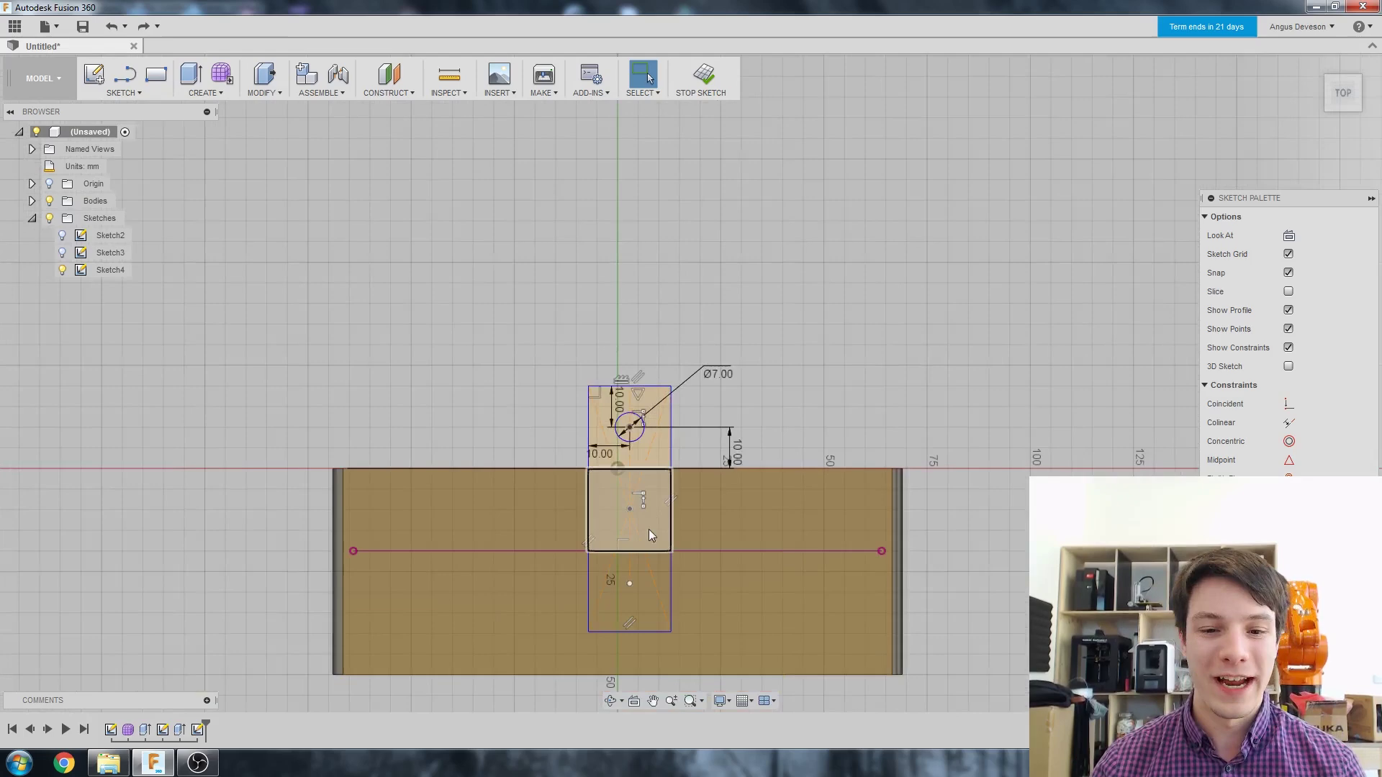
- Try moving the tab rectangle sideways by its outer corner to test the constraints, and undo the move
{"action": "scroll", "coordinate": [645, 526], "scroll_direction": "up", "scroll_amount": 3}
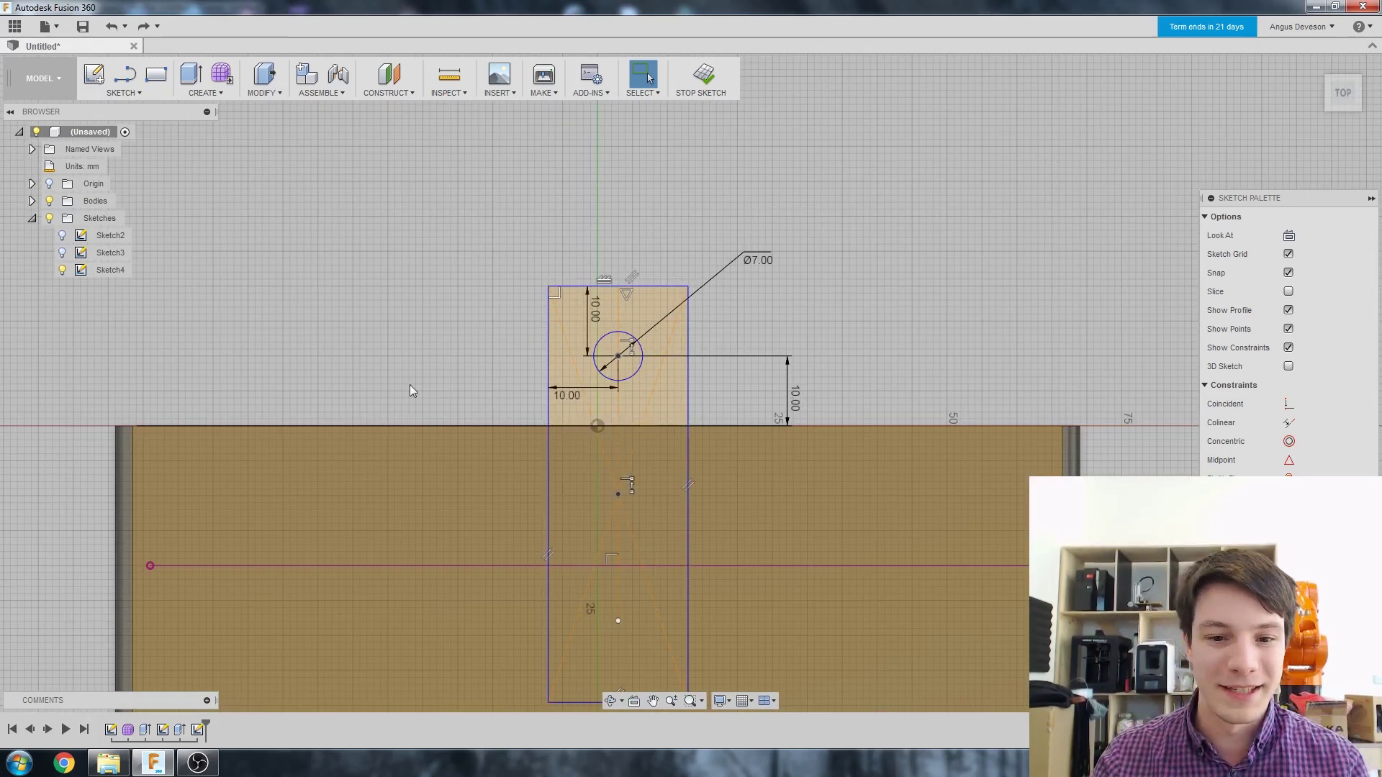
{"action": "left_click_drag", "start_coordinate": [688, 287], "coordinate": [853, 343]}
{"action": "left_click", "coordinate": [537, 391]}
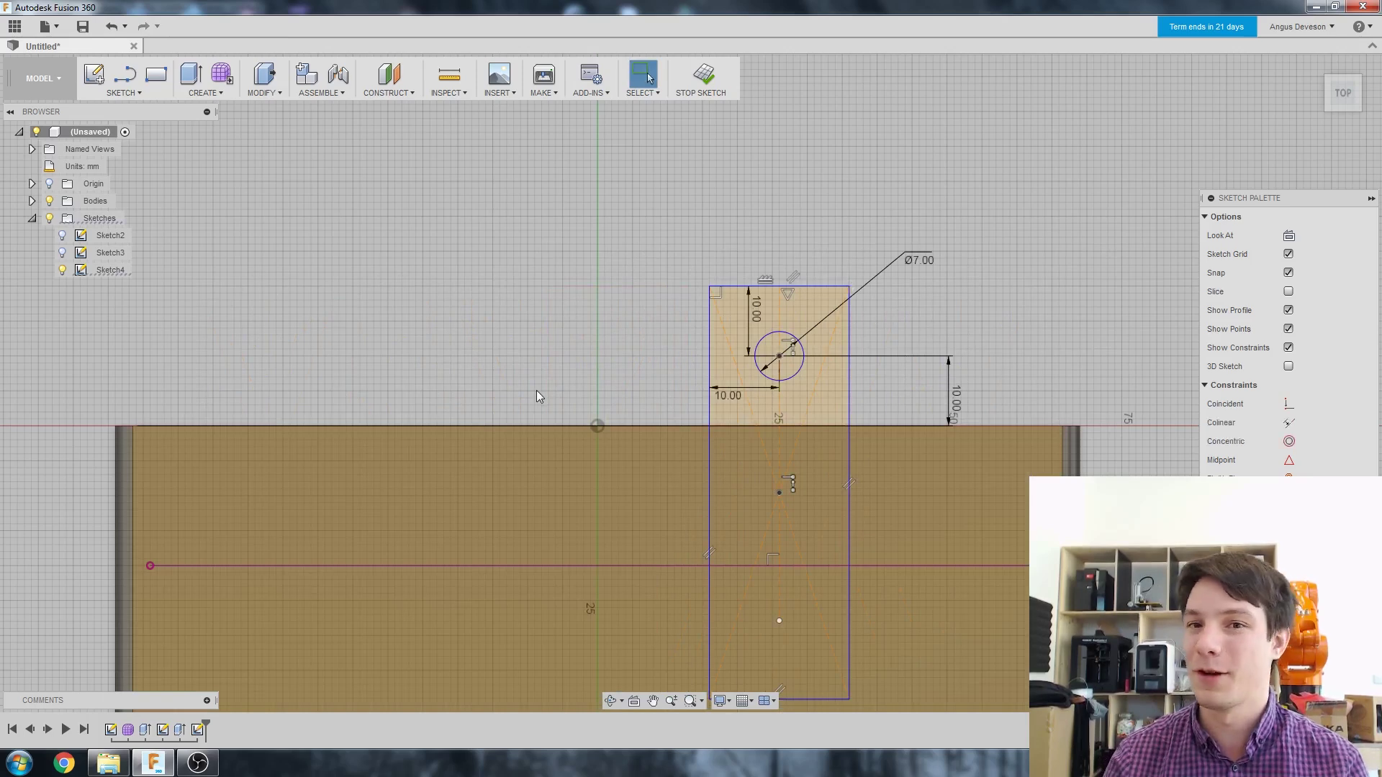
{"action": "key", "text": "ctrl+z"}
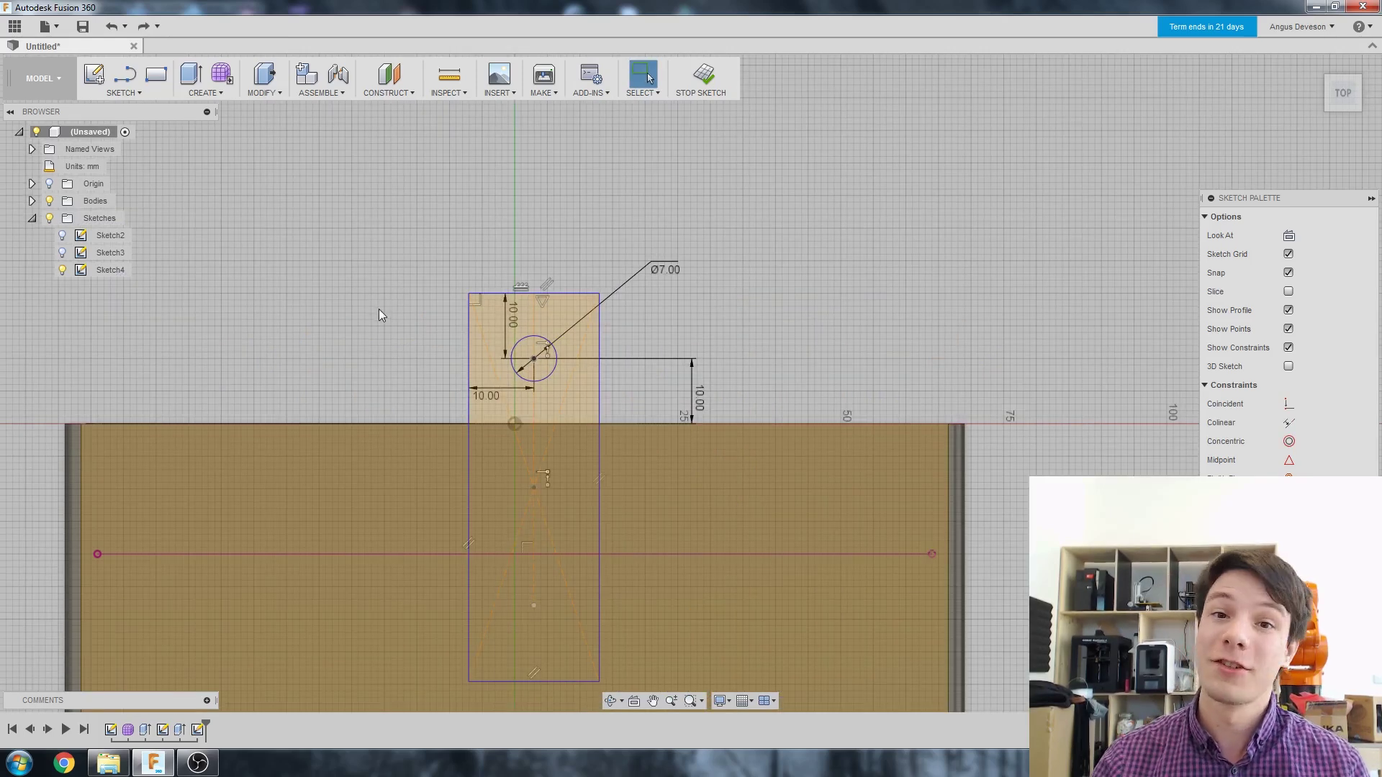
- Constrain the lower endpoint of the vertical construction line to the midpoint of the horizontal line across the frame's face
{"action": "left_click", "coordinate": [533, 605]}
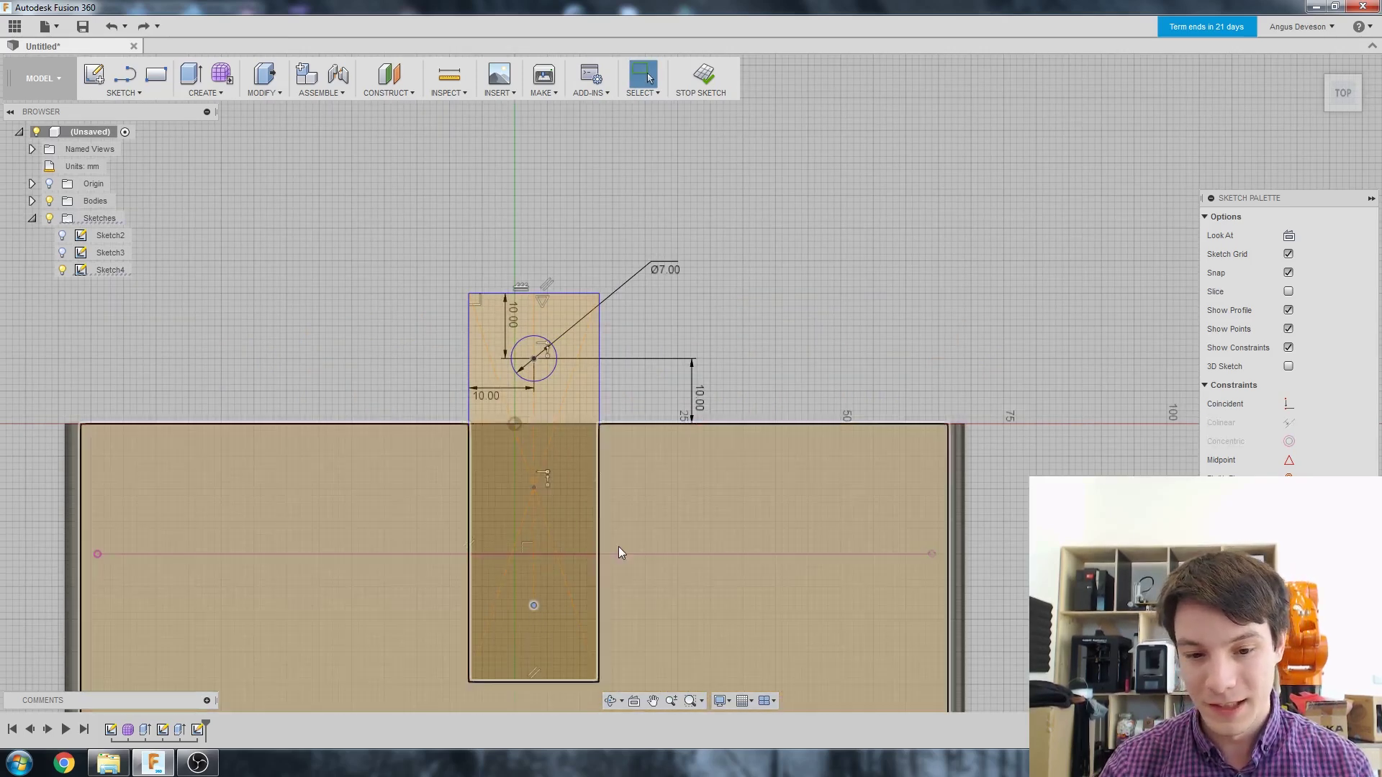
{"action": "left_click", "coordinate": [616, 554], "text": "shift"}
{"action": "right_click", "coordinate": [613, 553]}
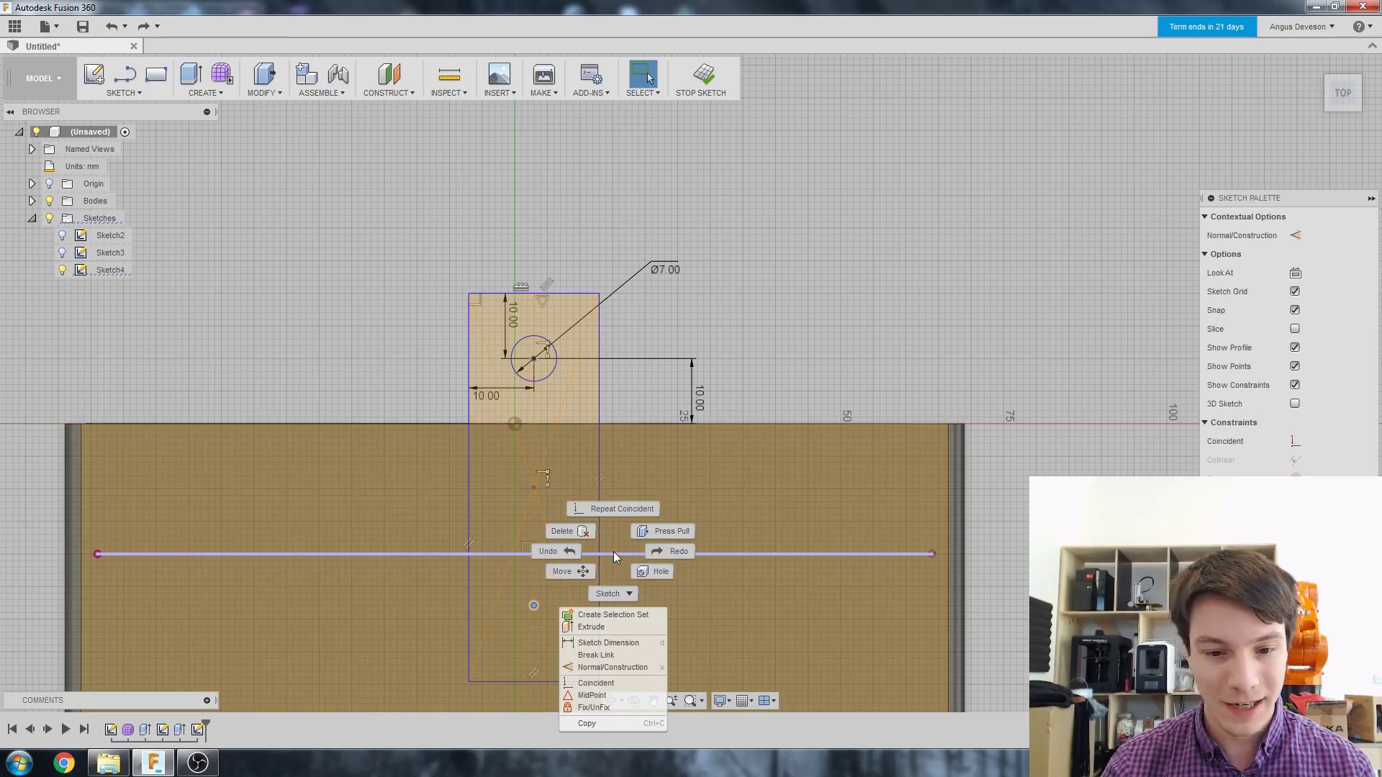
{"action": "left_click", "coordinate": [593, 695]}
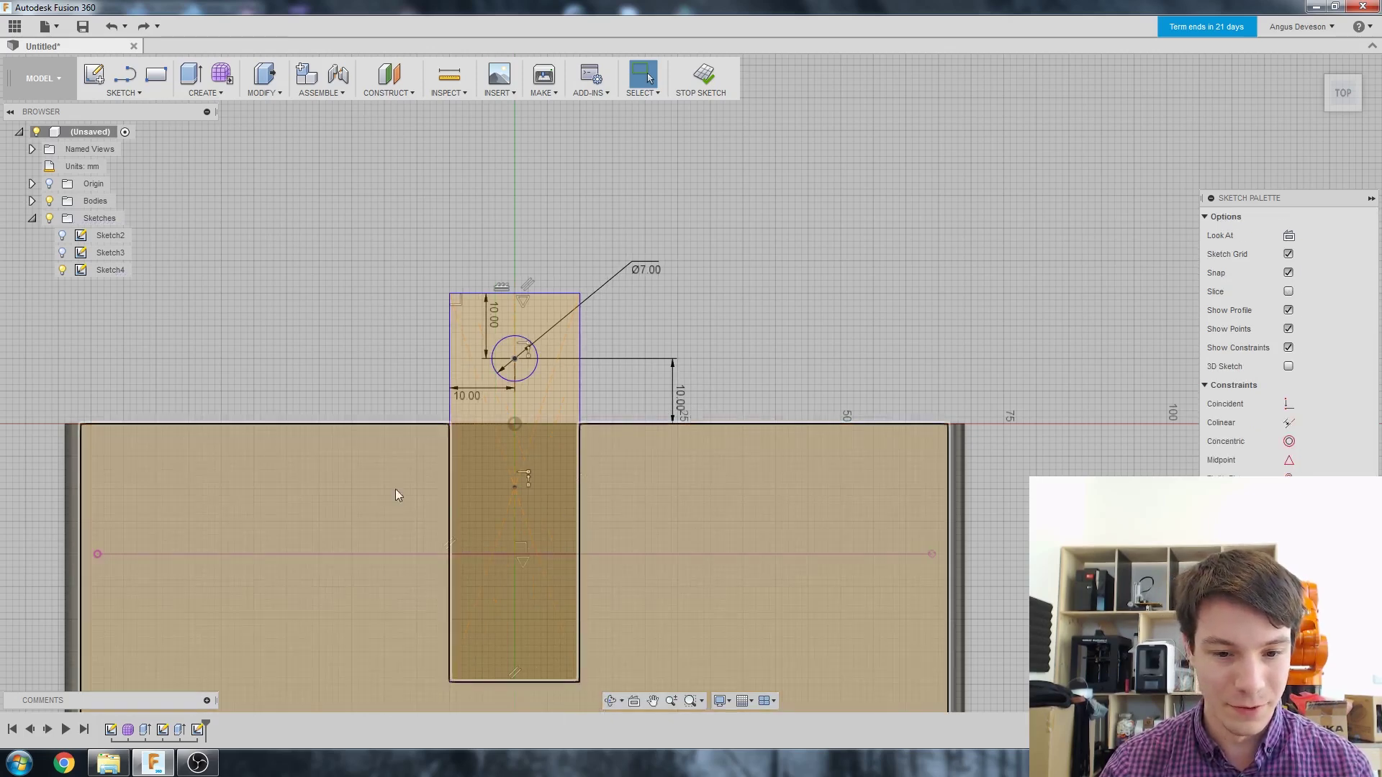
- Set the circle center's distances to the rectangle's left side and outer edge to 15 mm each
{"action": "scroll", "coordinate": [403, 414], "scroll_direction": "down", "scroll_amount": 3}
{"action": "scroll", "coordinate": [453, 411], "scroll_direction": "up", "scroll_amount": 2}
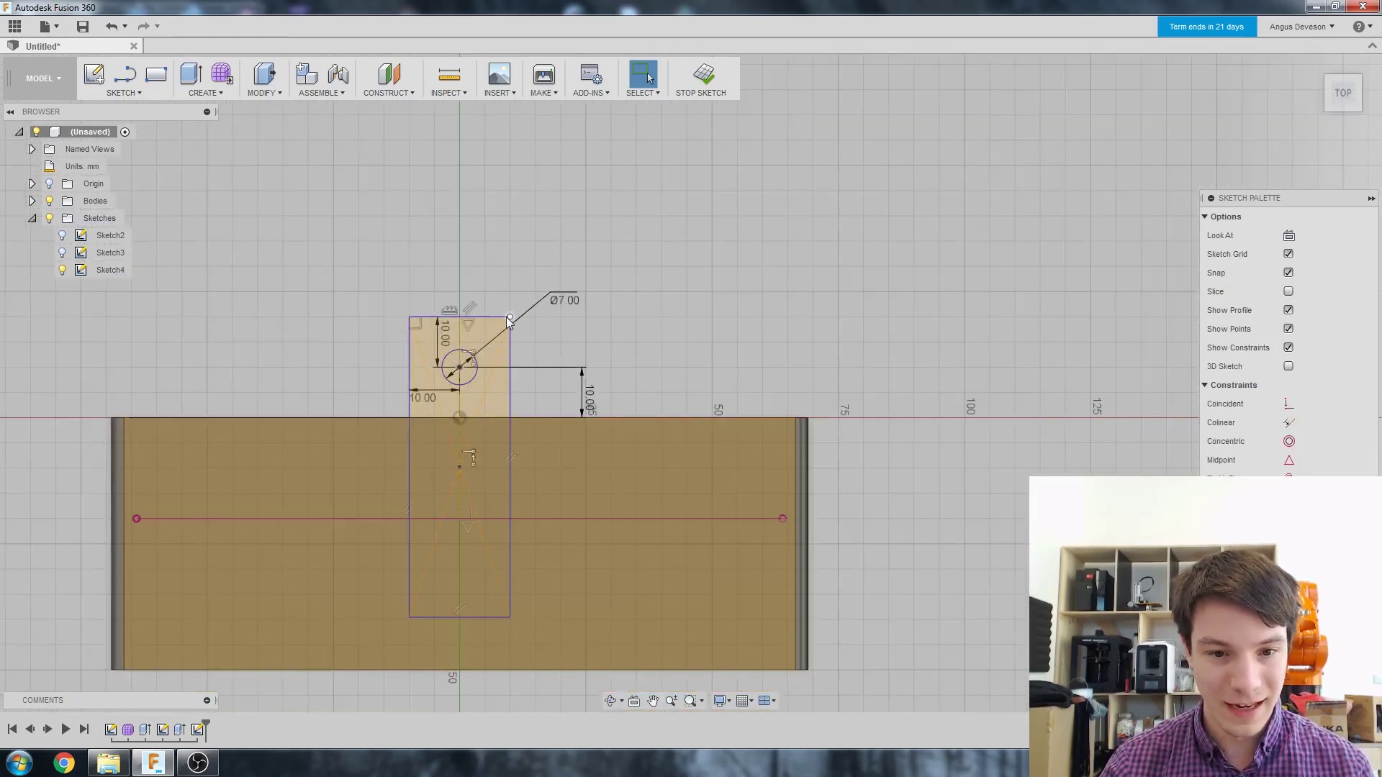
{"action": "scroll", "coordinate": [348, 500], "scroll_direction": "down", "scroll_amount": 3}
{"action": "scroll", "coordinate": [320, 281], "scroll_direction": "up", "scroll_amount": 2}
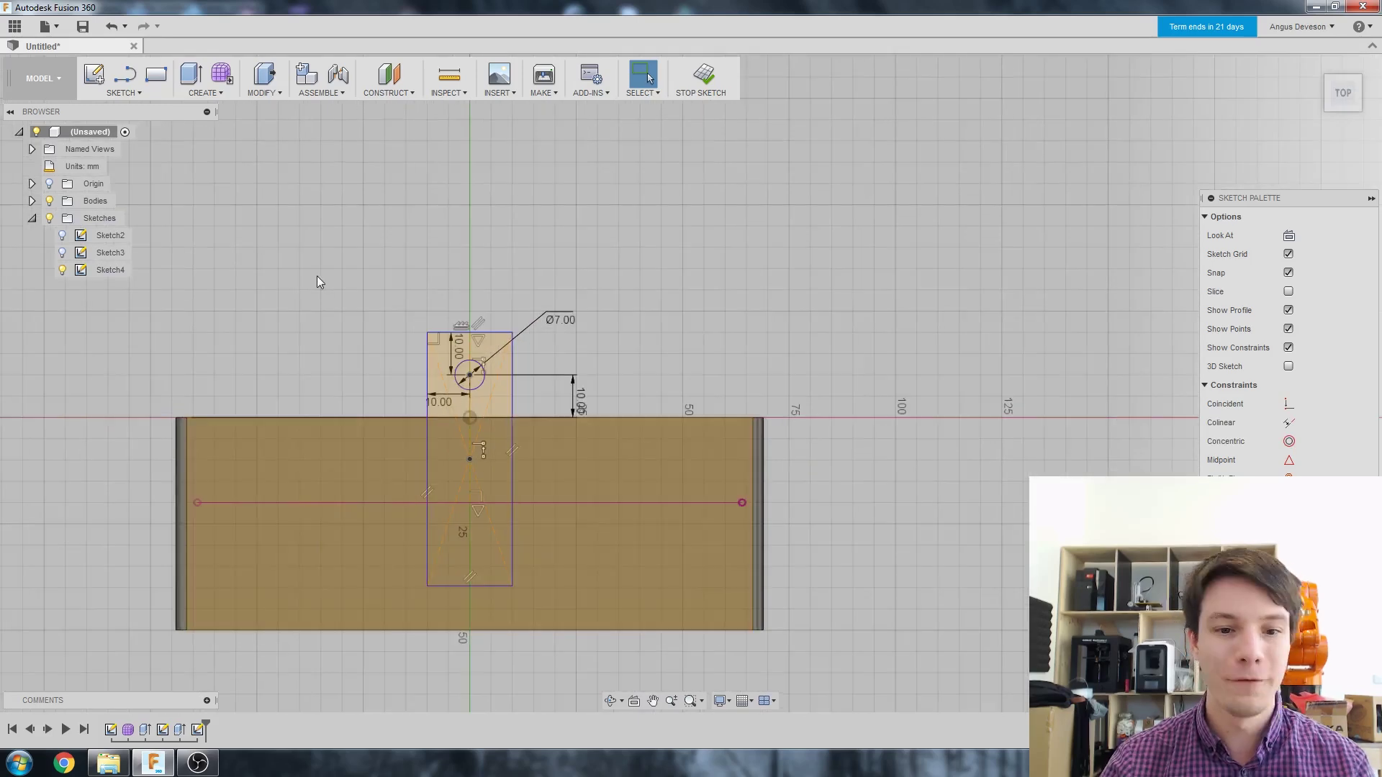
{"action": "scroll", "coordinate": [416, 282], "scroll_direction": "up", "scroll_amount": 2}
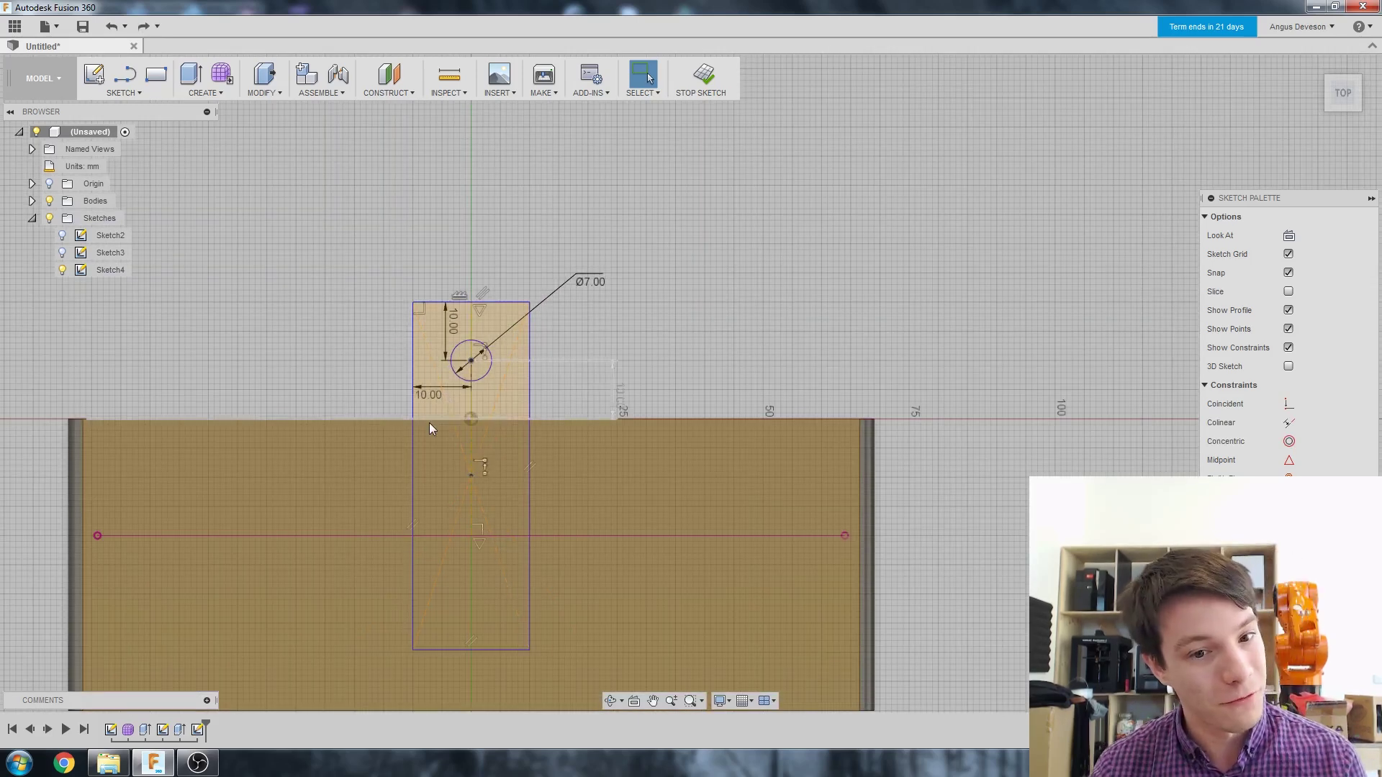
{"action": "double_click", "coordinate": [435, 392]}
{"action": "type", "text": "15"}
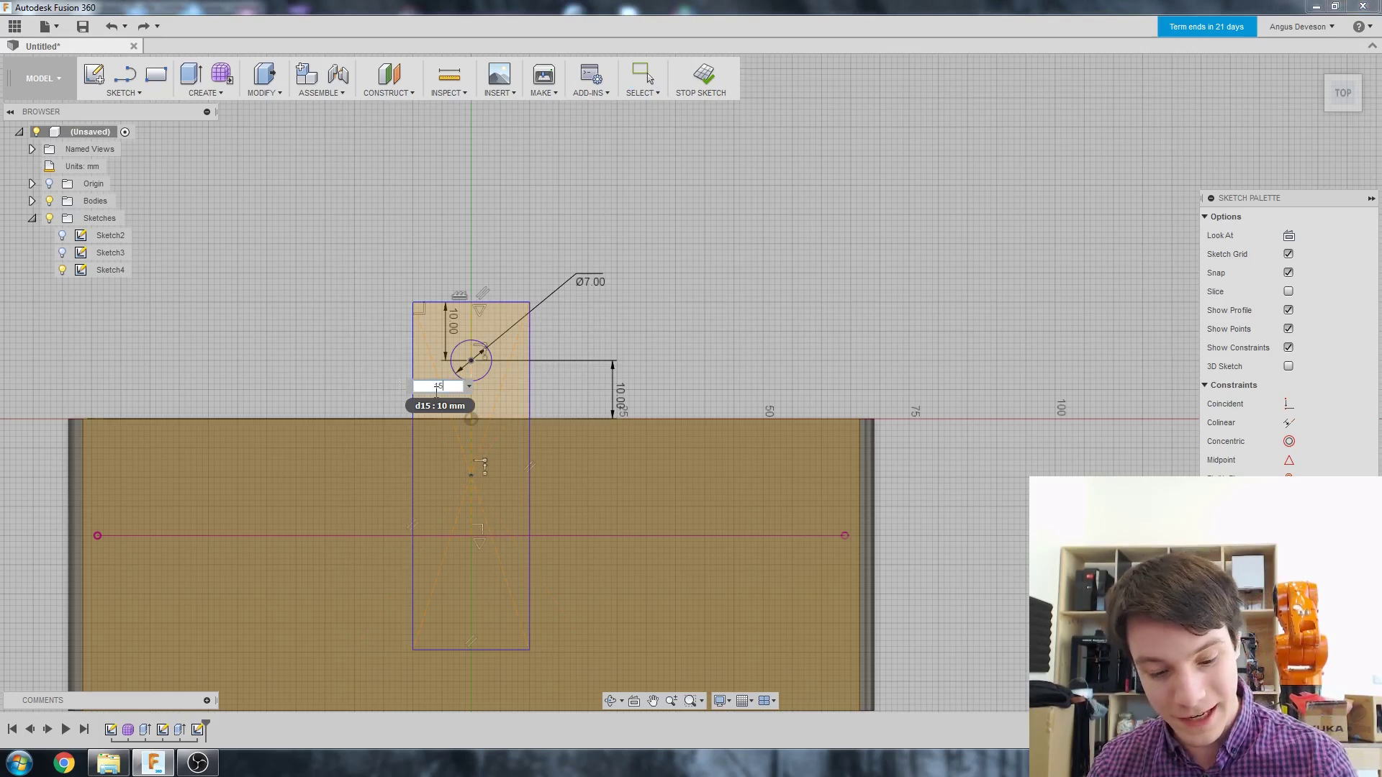
{"action": "key", "text": "Return"}
{"action": "double_click", "coordinate": [454, 316]}
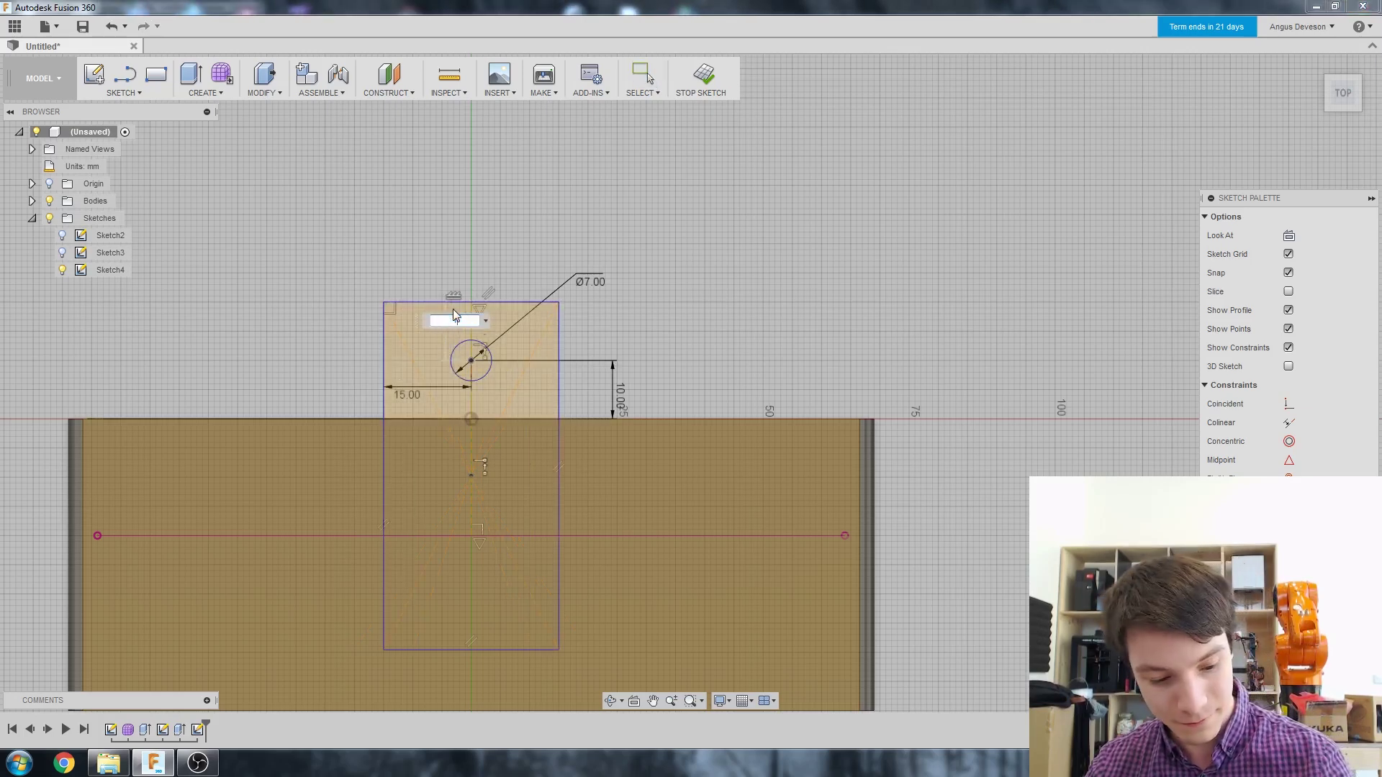
{"action": "type", "text": "15"}
{"action": "key", "text": "Return"}
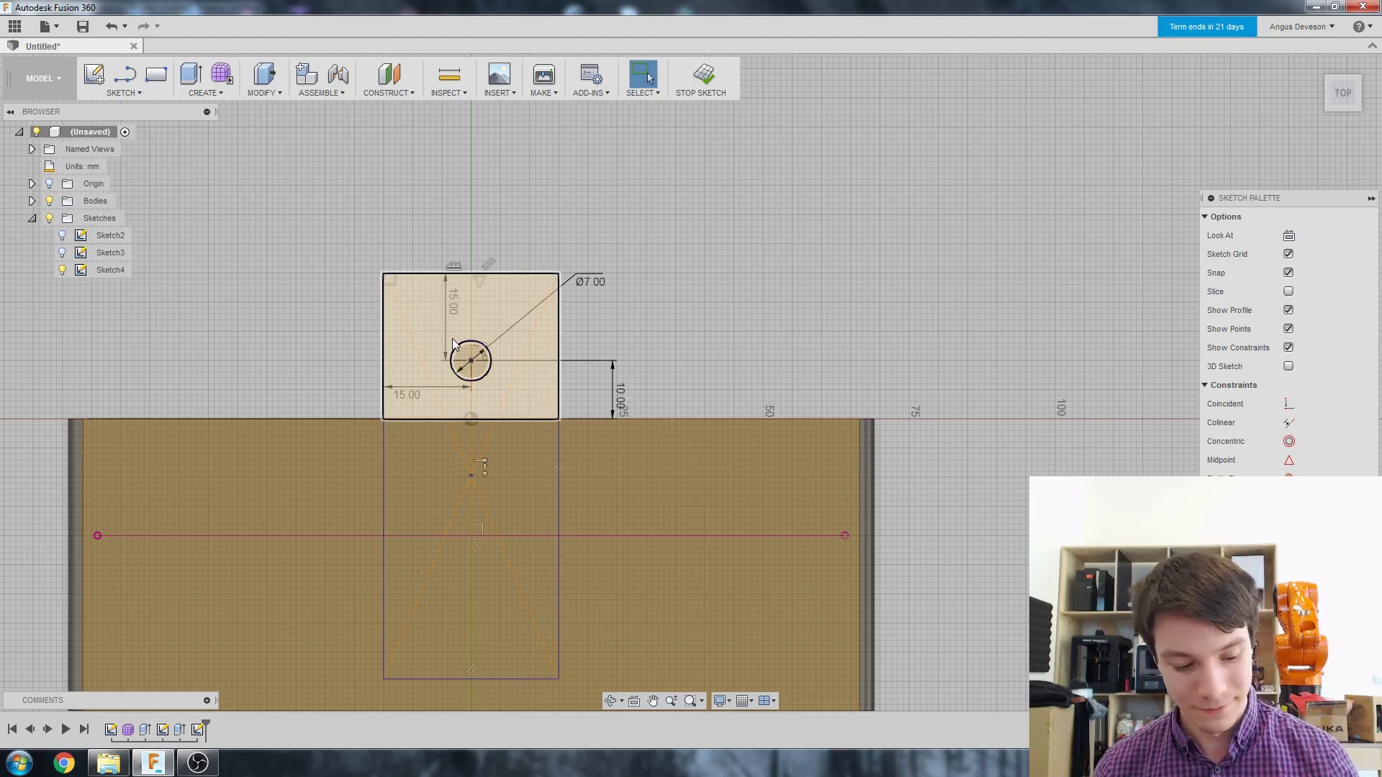
- Finish the sketch and extrude the three tab profiles 4 mm, leaving out the hole circle, with the Join operation
{"action": "left_click", "coordinate": [701, 80]}
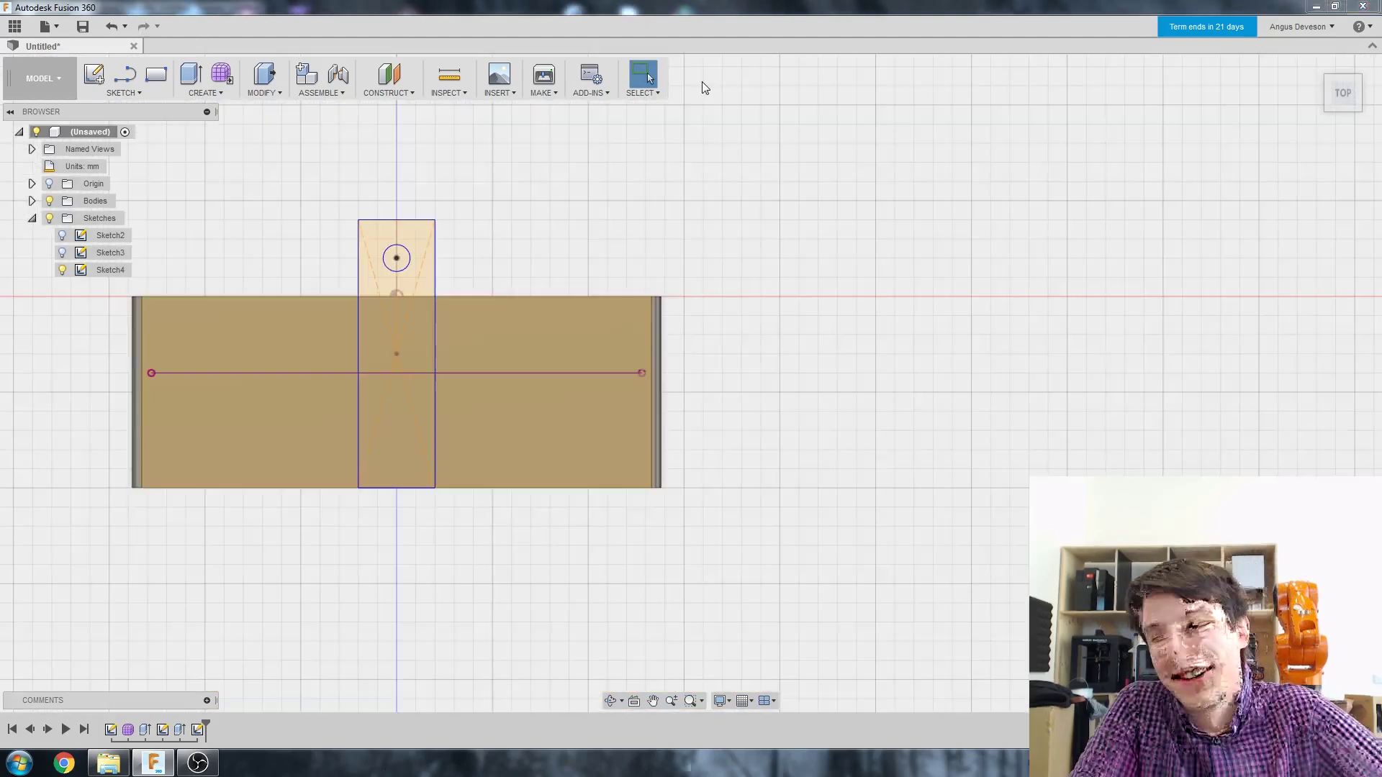
{"action": "middle_click_drag", "start_coordinate": [350, 247], "coordinate": [218, 154], "text": "shift"}
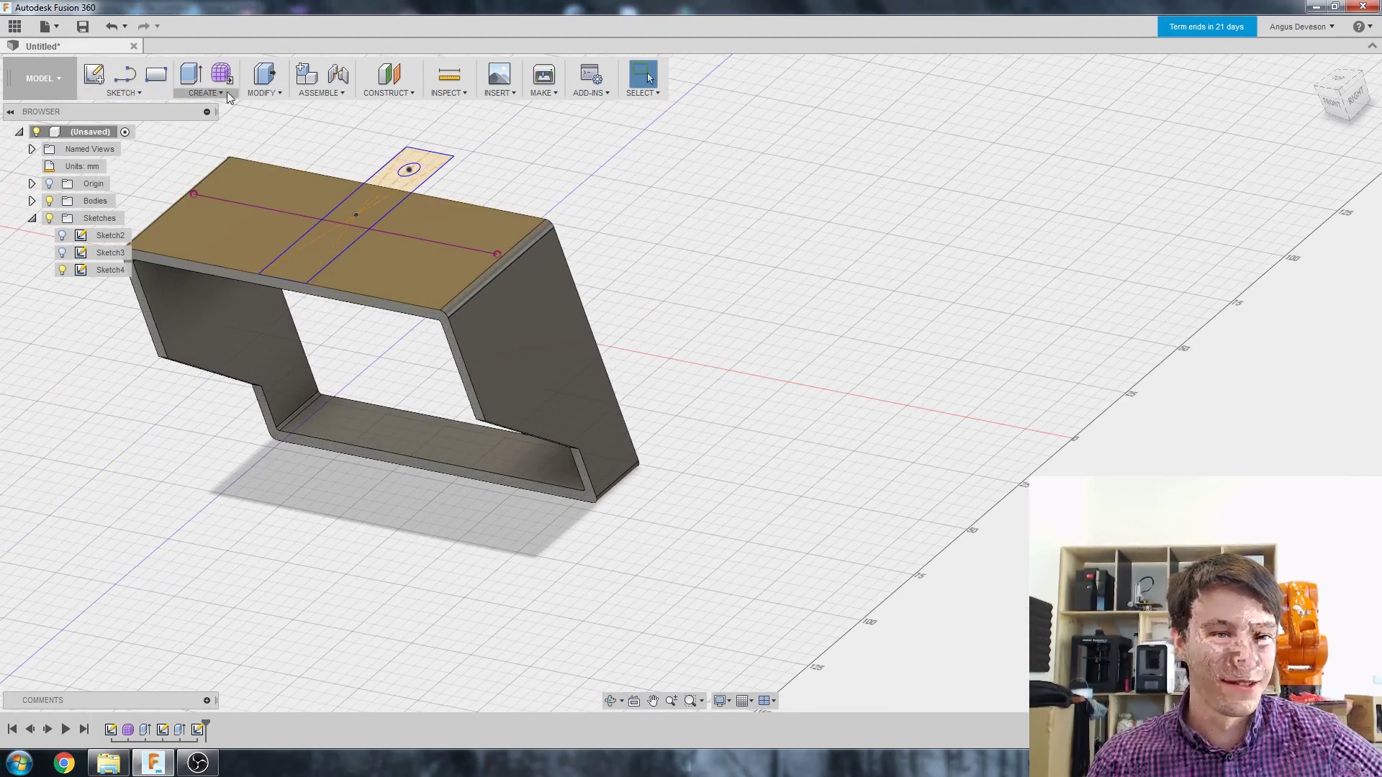
{"action": "left_click", "coordinate": [201, 93]}
{"action": "left_click", "coordinate": [213, 126]}
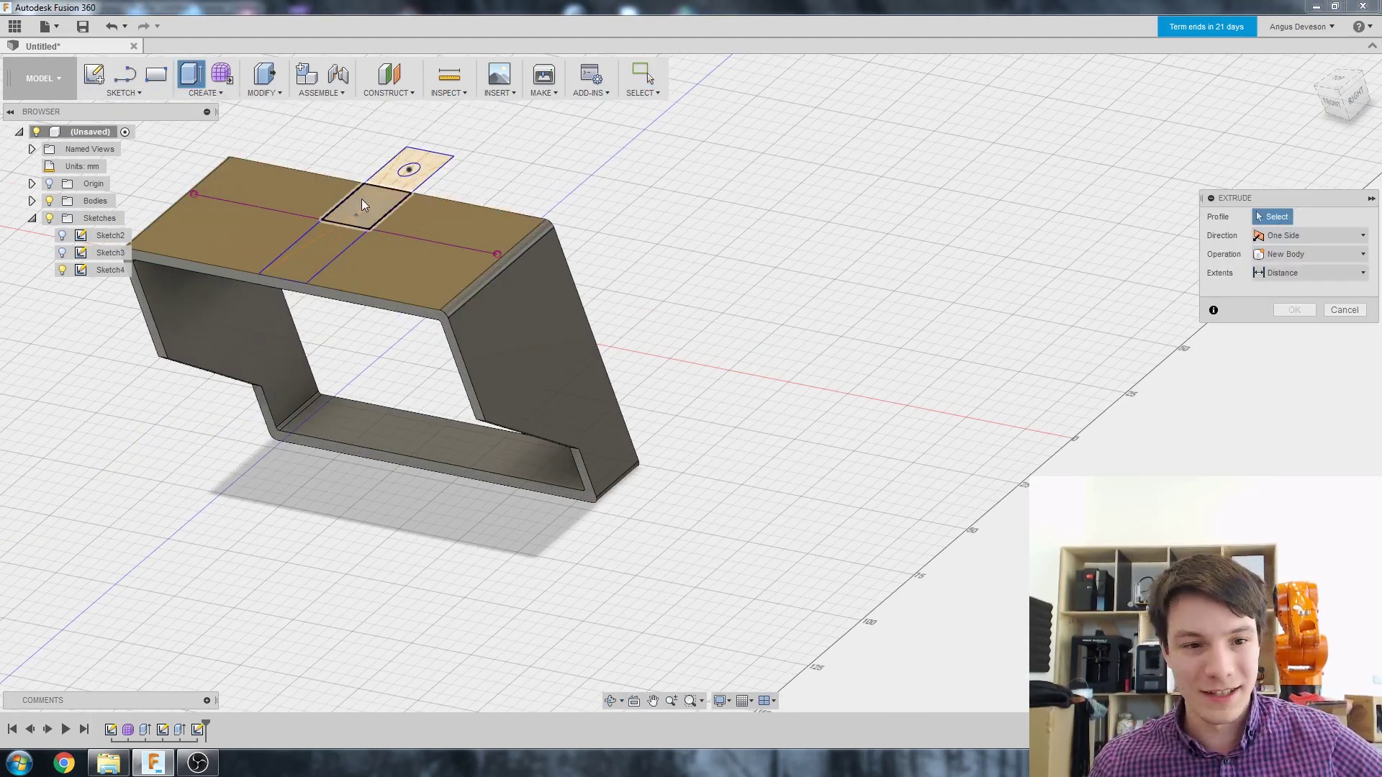
{"action": "left_click", "coordinate": [346, 244]}
{"action": "left_click", "coordinate": [365, 204]}
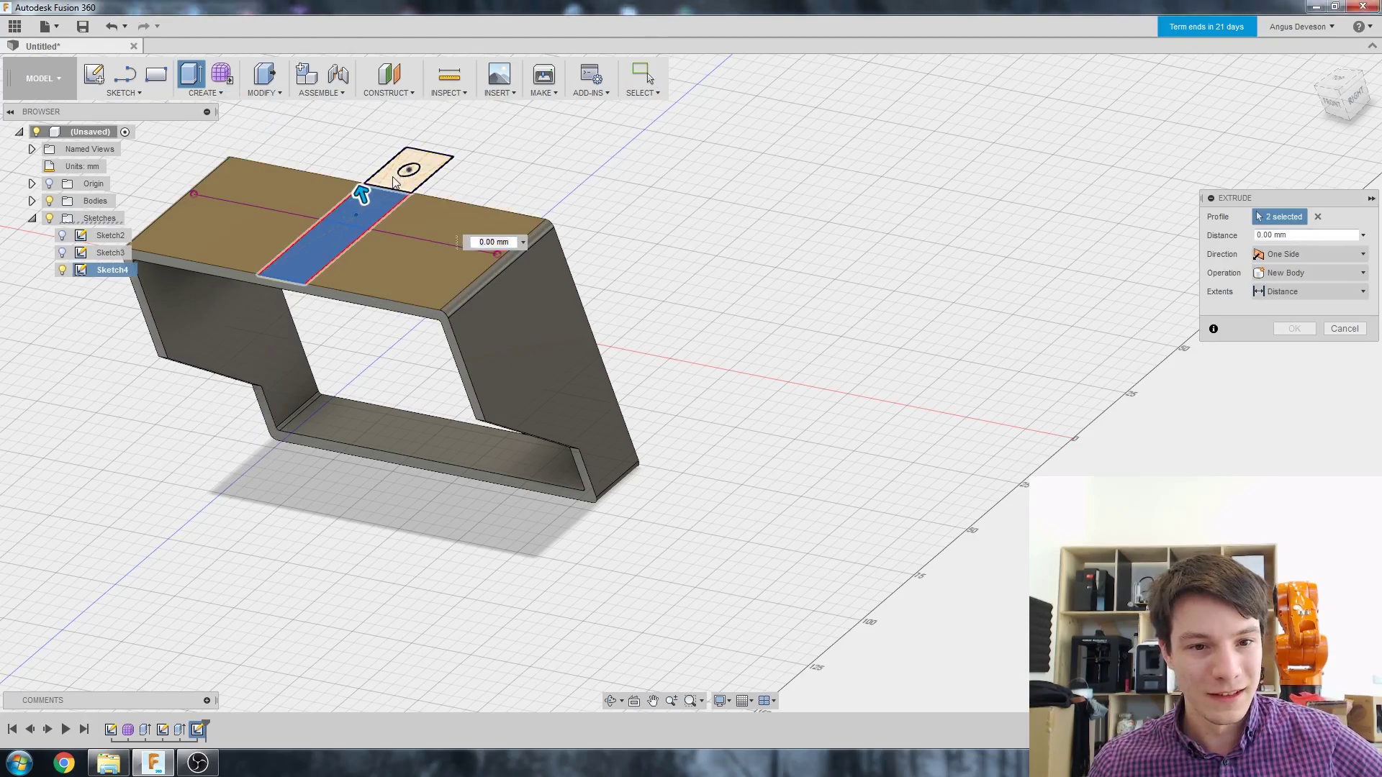
{"action": "left_click", "coordinate": [395, 181]}
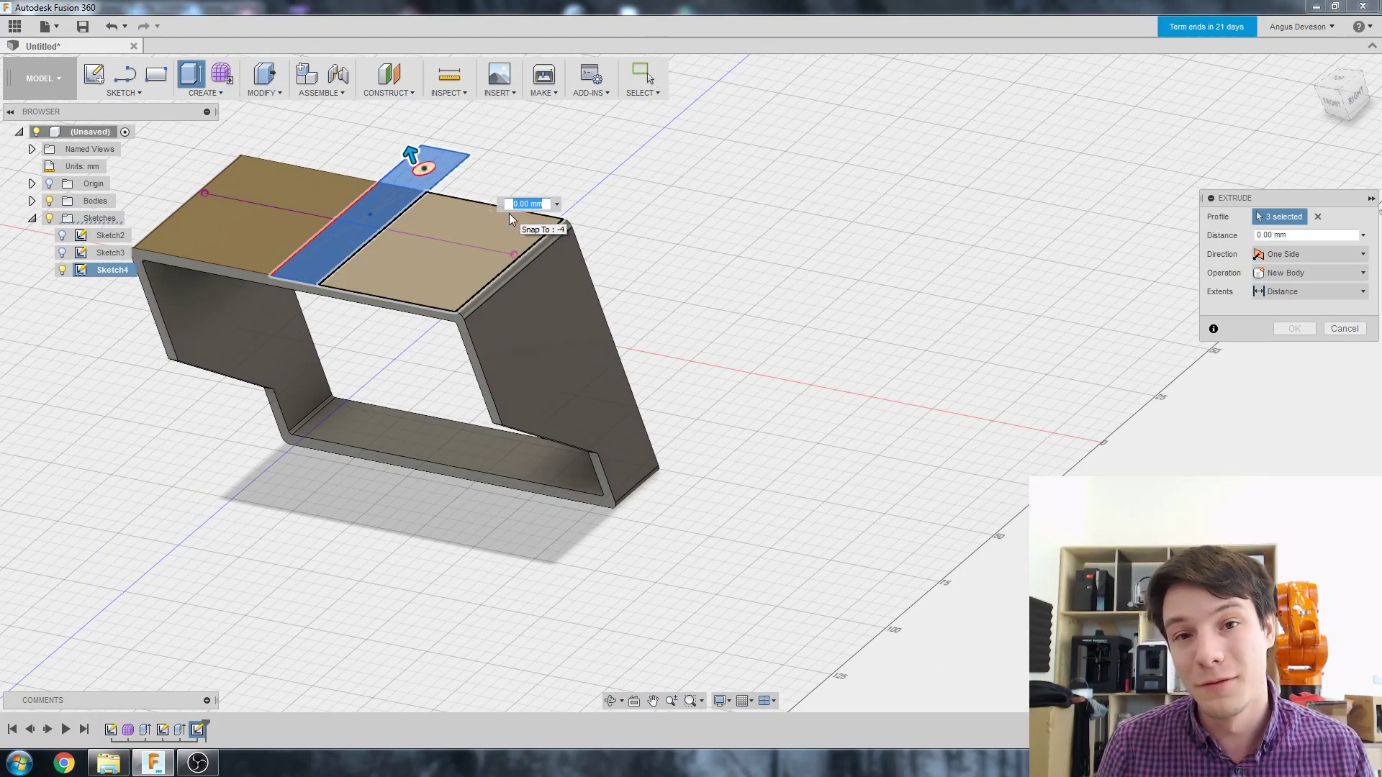
{"action": "left_click", "coordinate": [508, 213]}
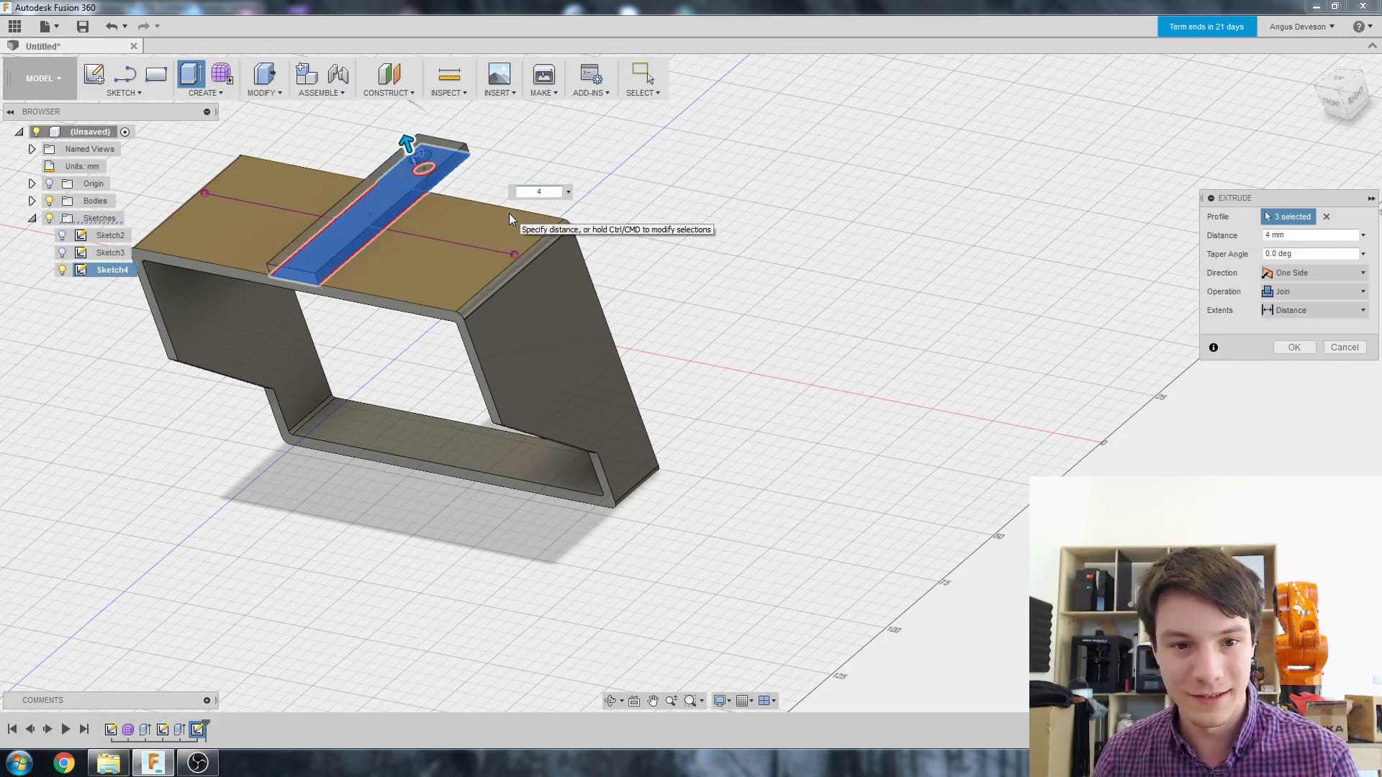
{"action": "left_click", "coordinate": [1285, 293]}
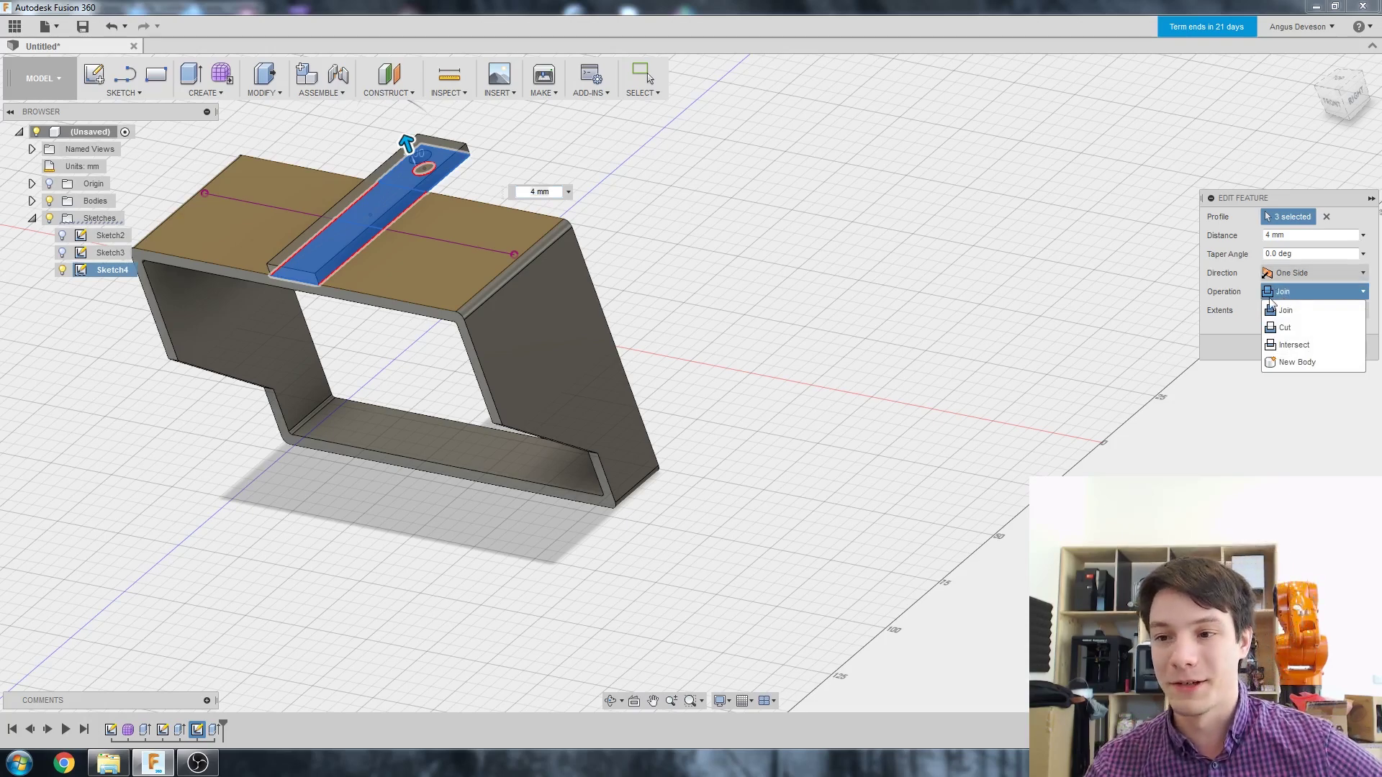
{"action": "left_click", "coordinate": [1280, 290]}
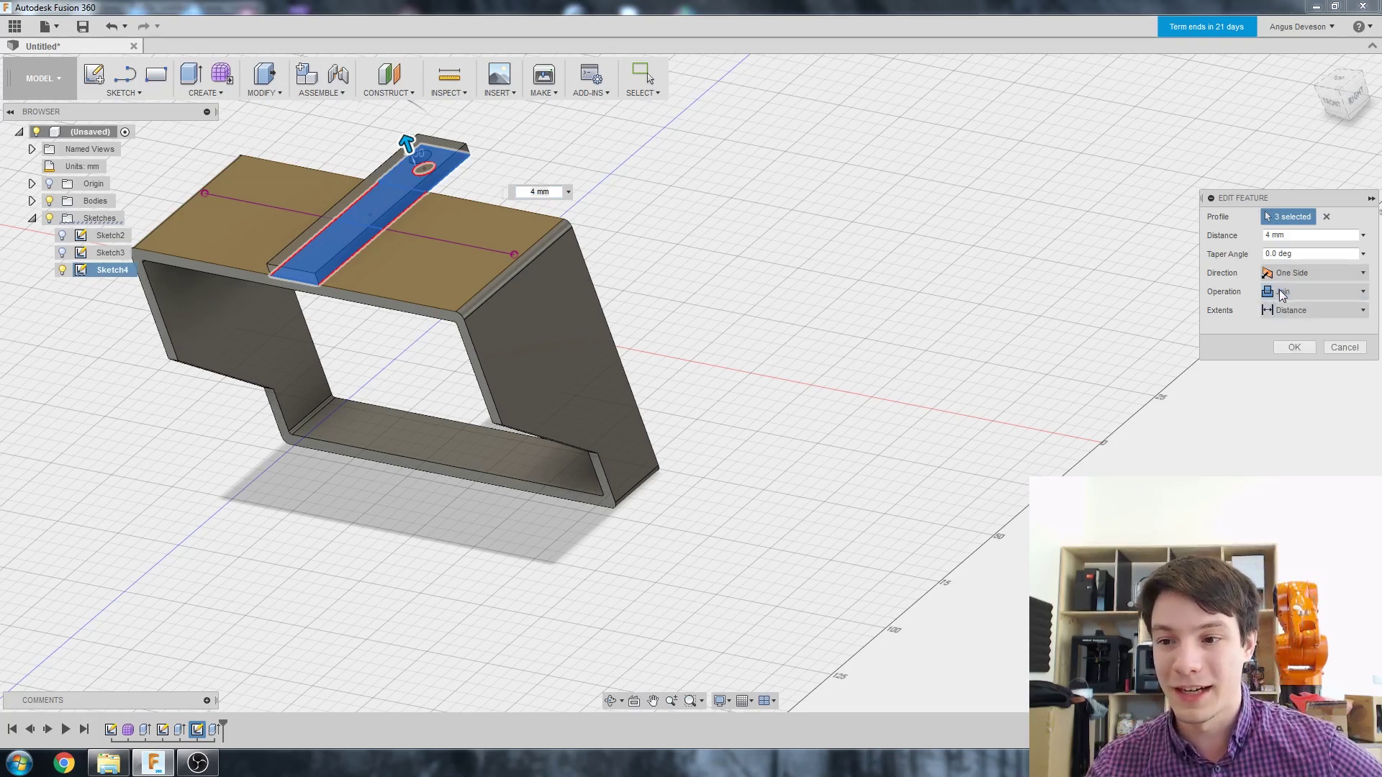
{"action": "left_click", "coordinate": [1285, 345]}
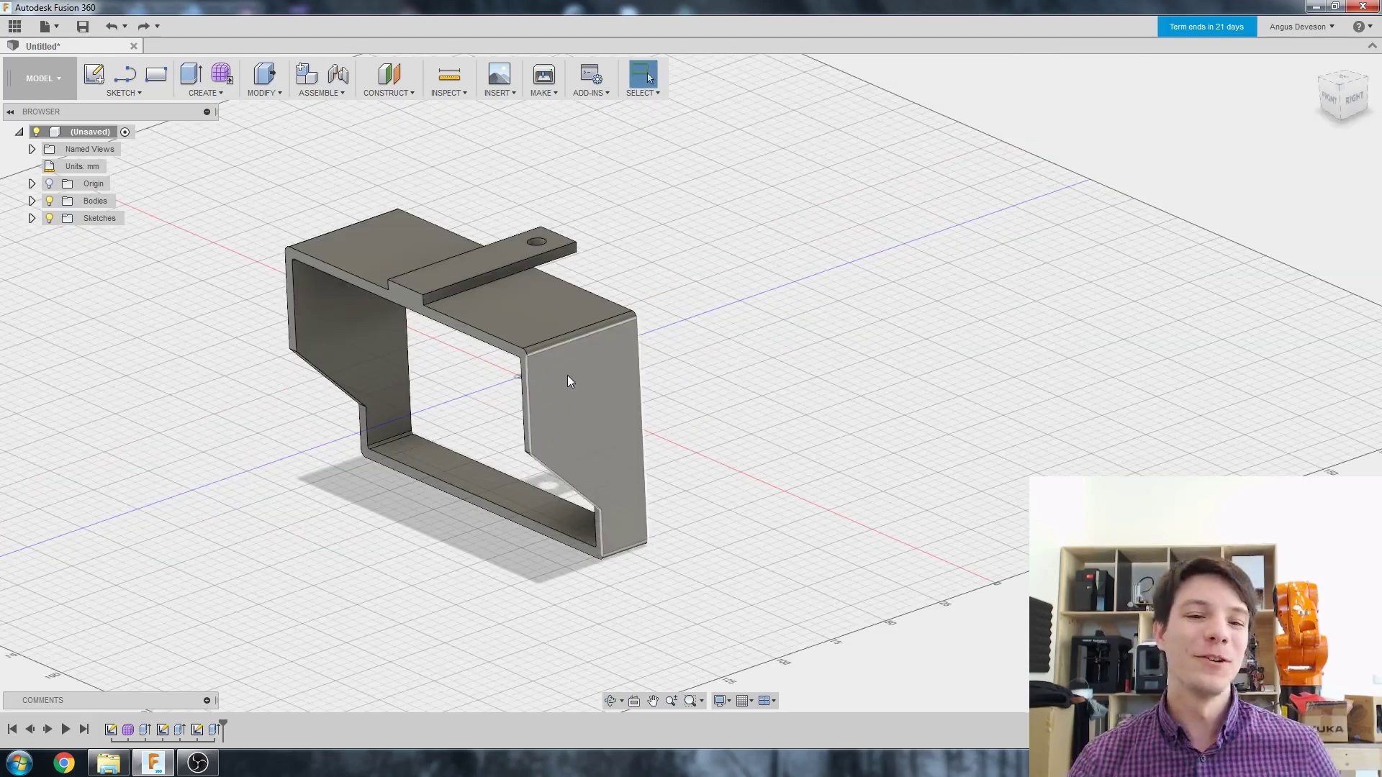
- Mirror the tab's extrude feature across the horizontal origin plane, with Features as the pattern type and Adjust as the compute option
{"action": "middle_click_drag", "start_coordinate": [567, 374], "coordinate": [526, 380], "text": "shift"}
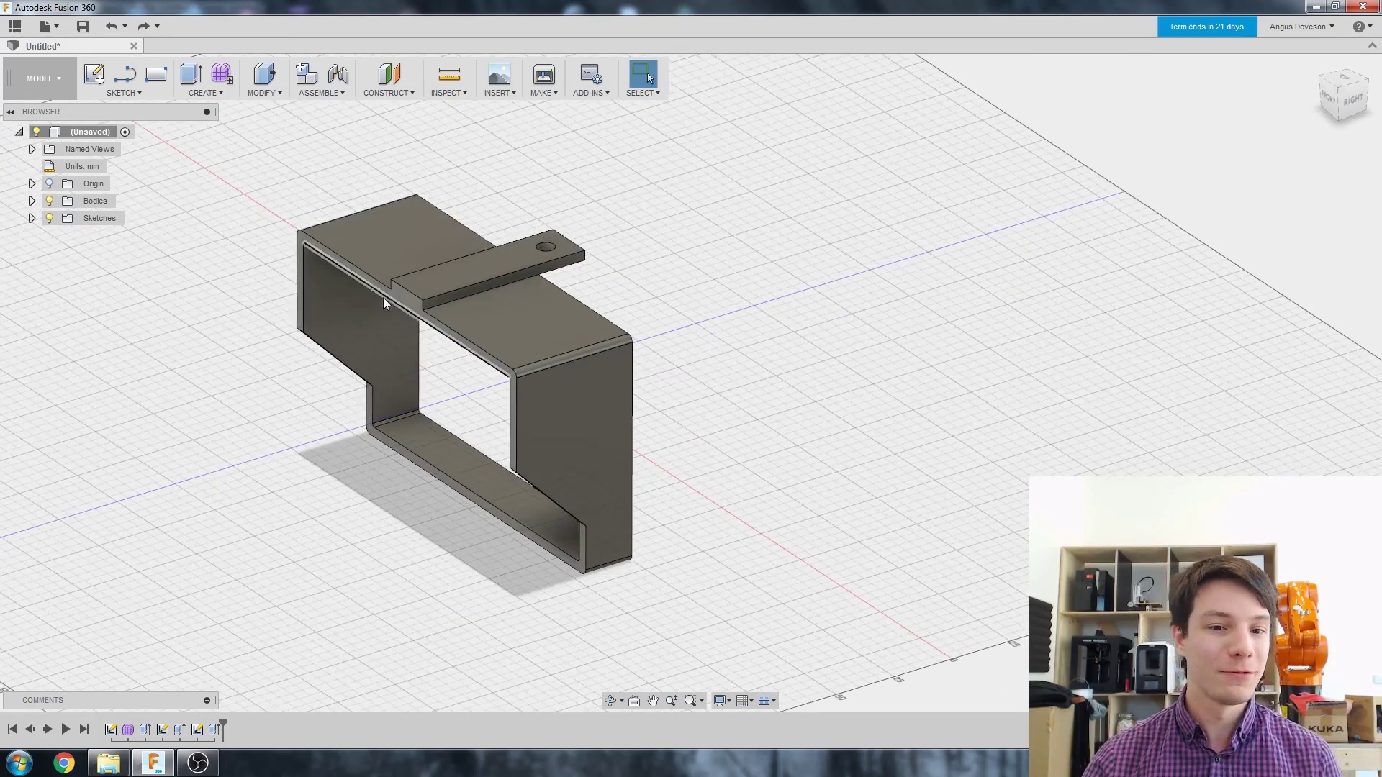
{"action": "scroll", "coordinate": [381, 296], "scroll_direction": "up", "scroll_amount": 2}
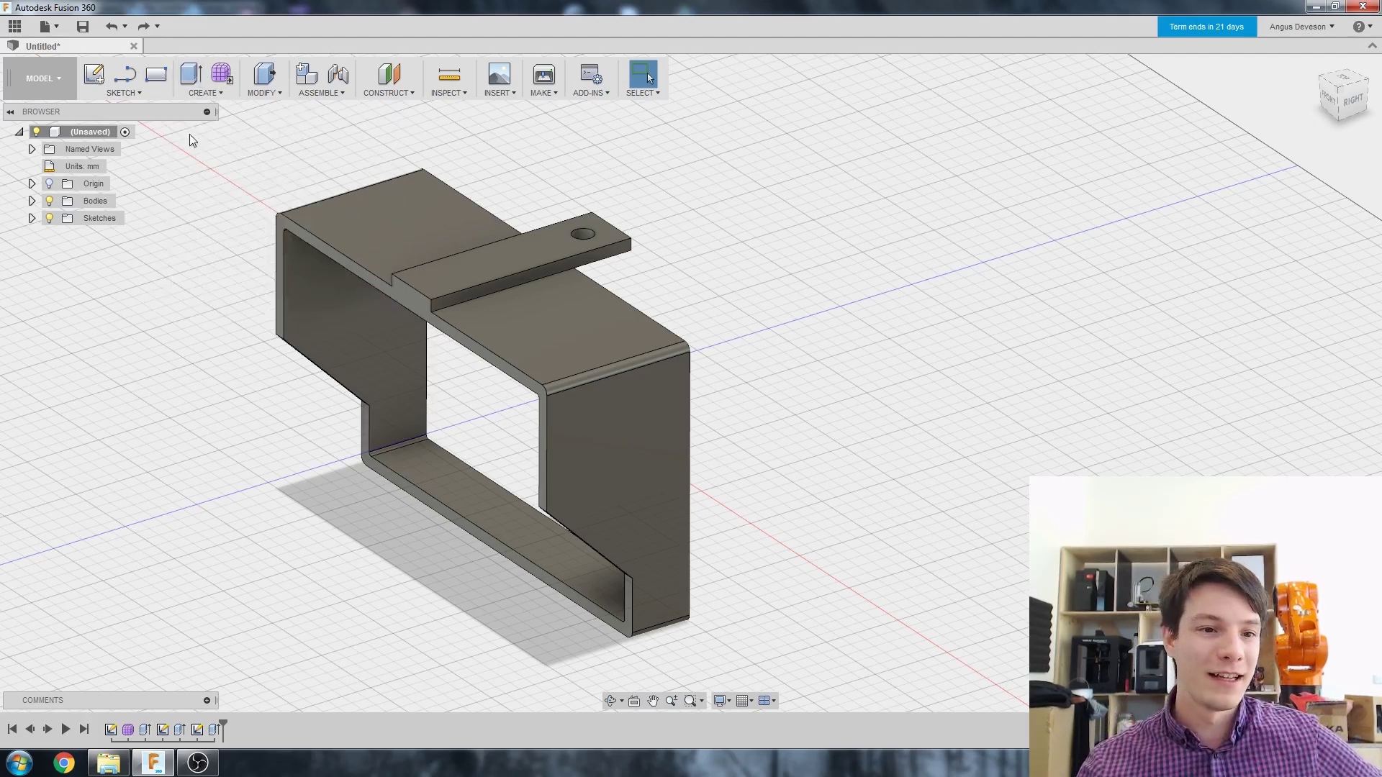
{"action": "left_click", "coordinate": [196, 95]}
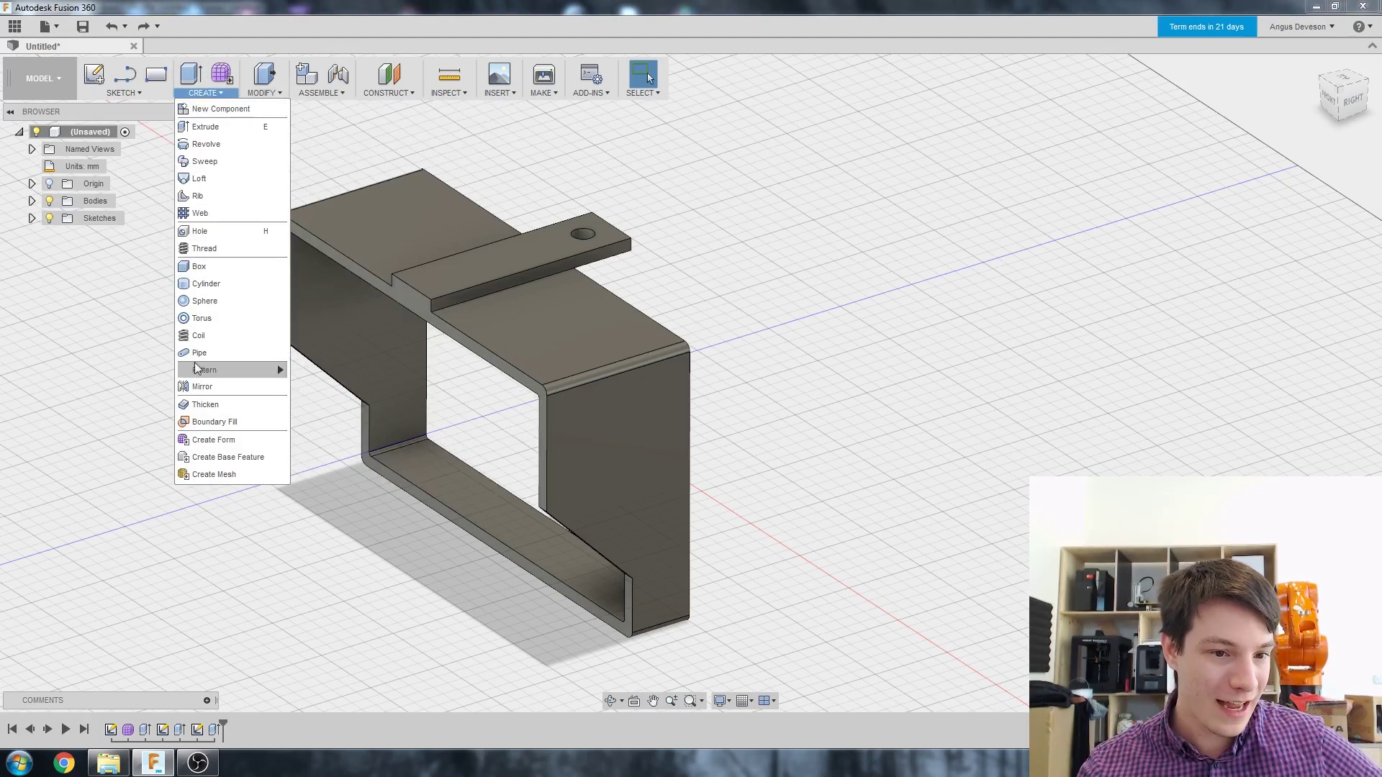
{"action": "left_click", "coordinate": [202, 386]}
{"action": "scroll", "coordinate": [281, 389], "scroll_direction": "down", "scroll_amount": 1}
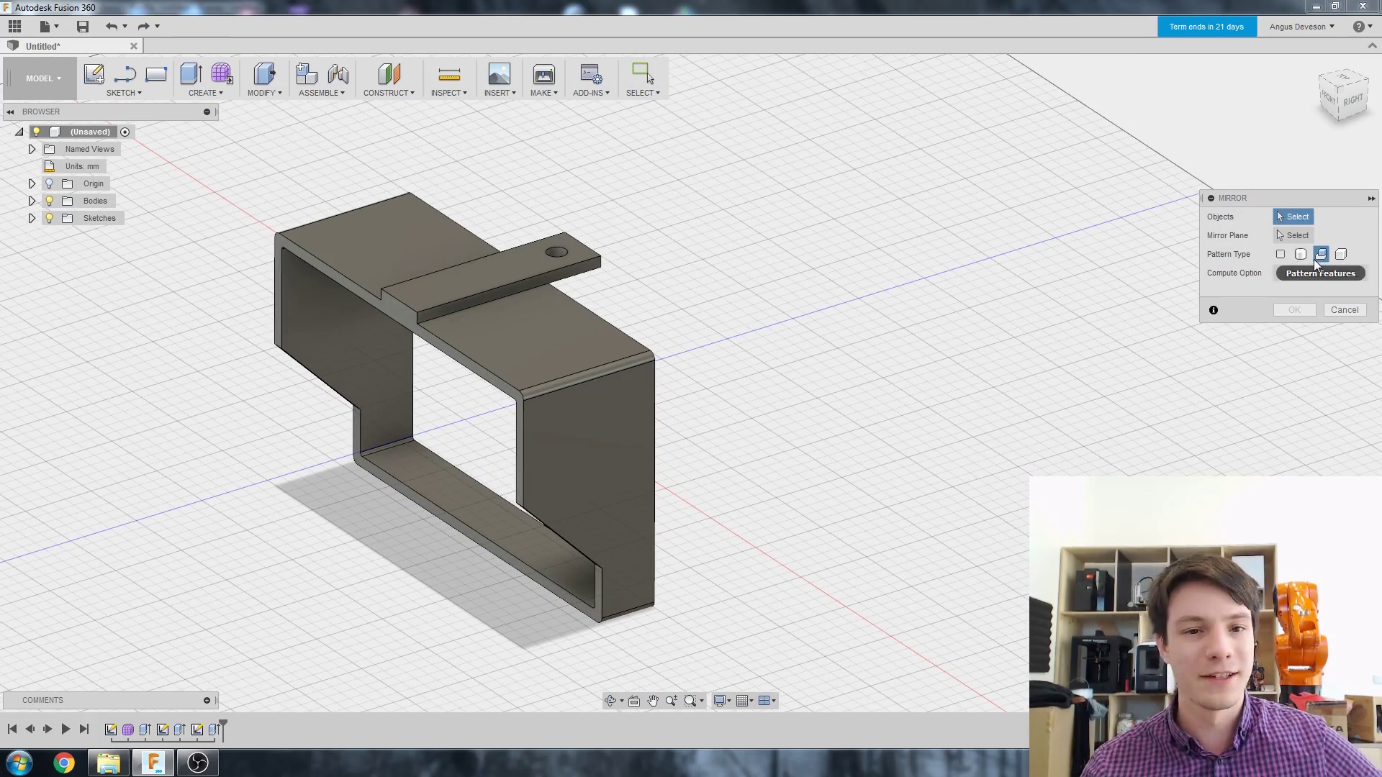
{"action": "scroll", "coordinate": [197, 251], "scroll_direction": "down", "scroll_amount": 2}
{"action": "scroll", "coordinate": [197, 250], "scroll_direction": "up", "scroll_amount": 2}
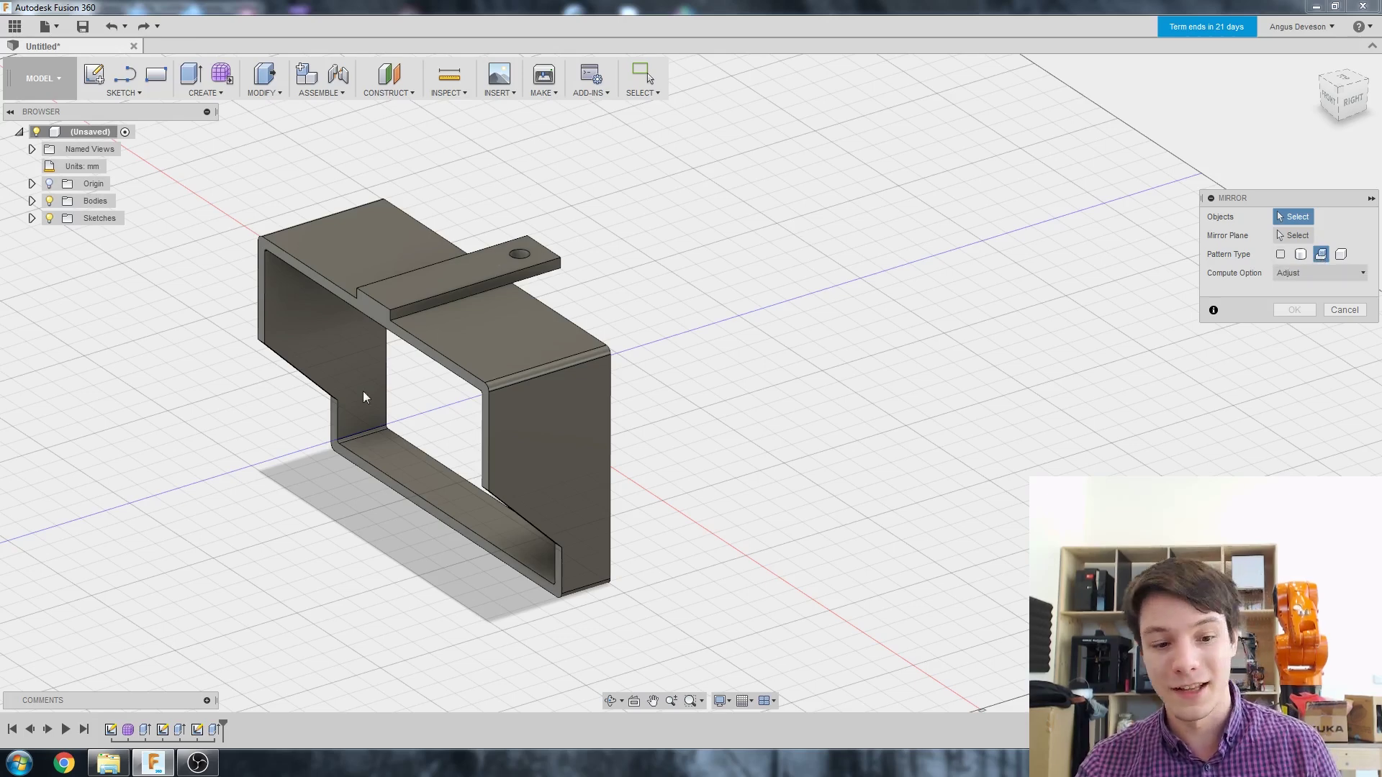
{"action": "left_click", "coordinate": [215, 729]}
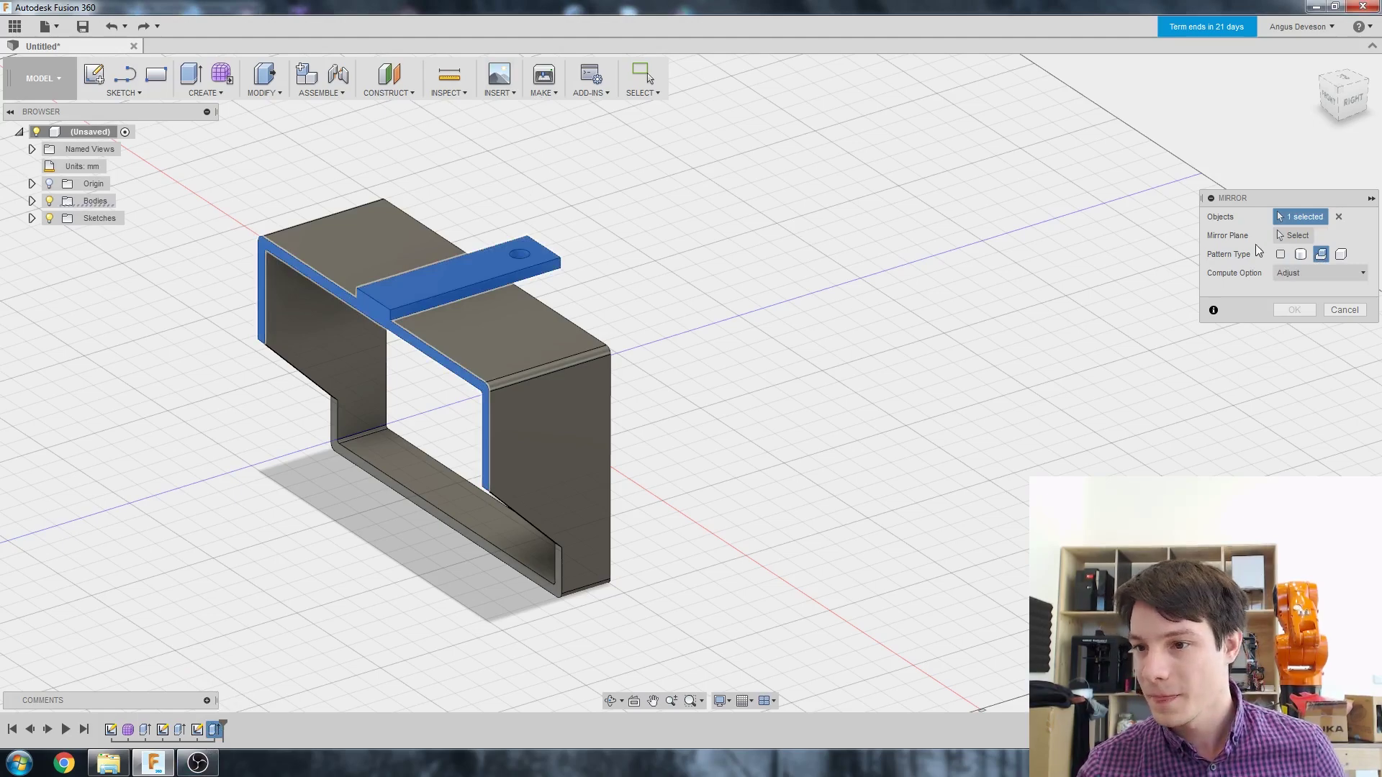
{"action": "left_click", "coordinate": [1292, 236]}
{"action": "scroll", "coordinate": [371, 346], "scroll_direction": "down", "scroll_amount": 2}
{"action": "middle_click_drag", "start_coordinate": [371, 346], "coordinate": [427, 333], "text": "shift"}
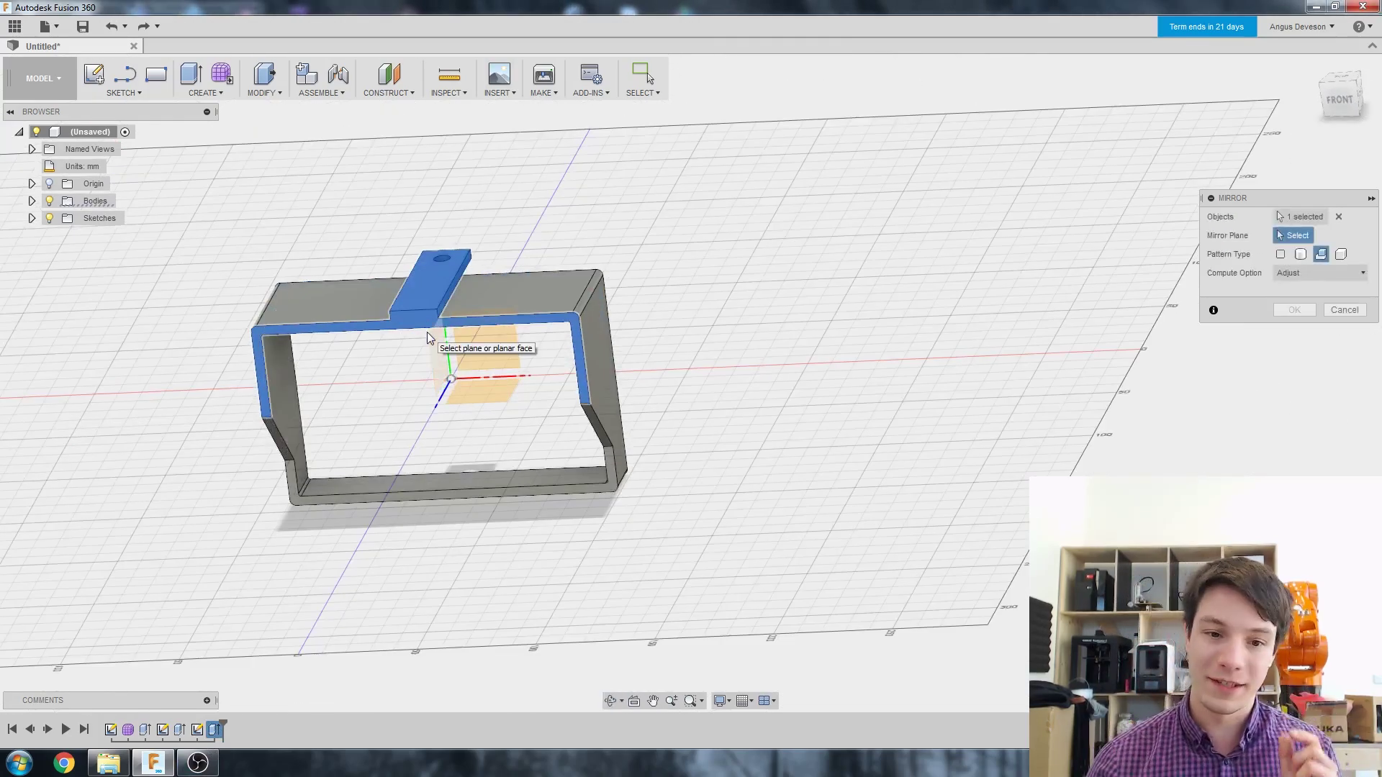
{"action": "left_click", "coordinate": [487, 395]}
{"action": "middle_click_drag", "start_coordinate": [367, 394], "coordinate": [537, 453], "text": "shift"}
{"action": "left_click", "coordinate": [1305, 313]}
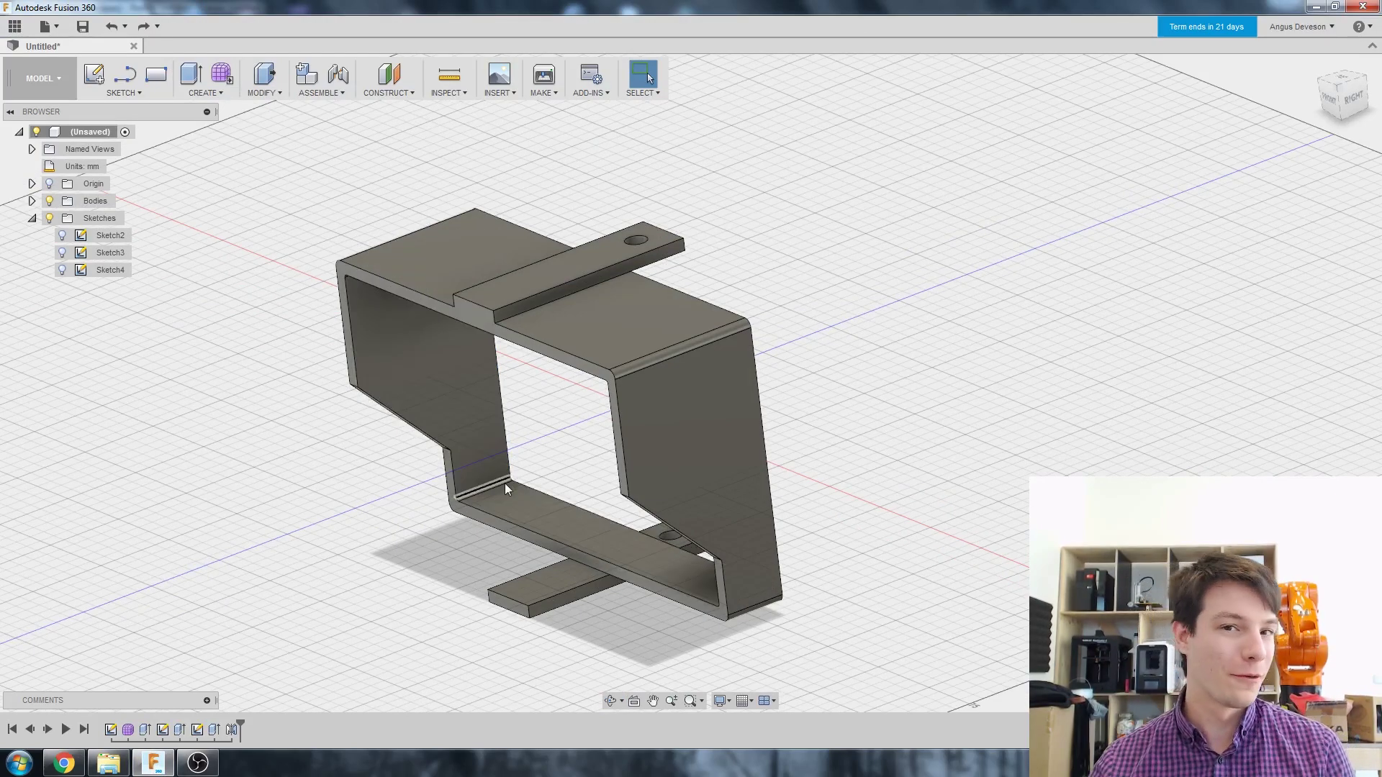
- Reopen the tab sketch for editing and shorten the tab rectangle by moving its front corner back toward the middle of the frame's depth
{"action": "middle_click_drag", "start_coordinate": [503, 482], "coordinate": [472, 441], "text": "shift"}
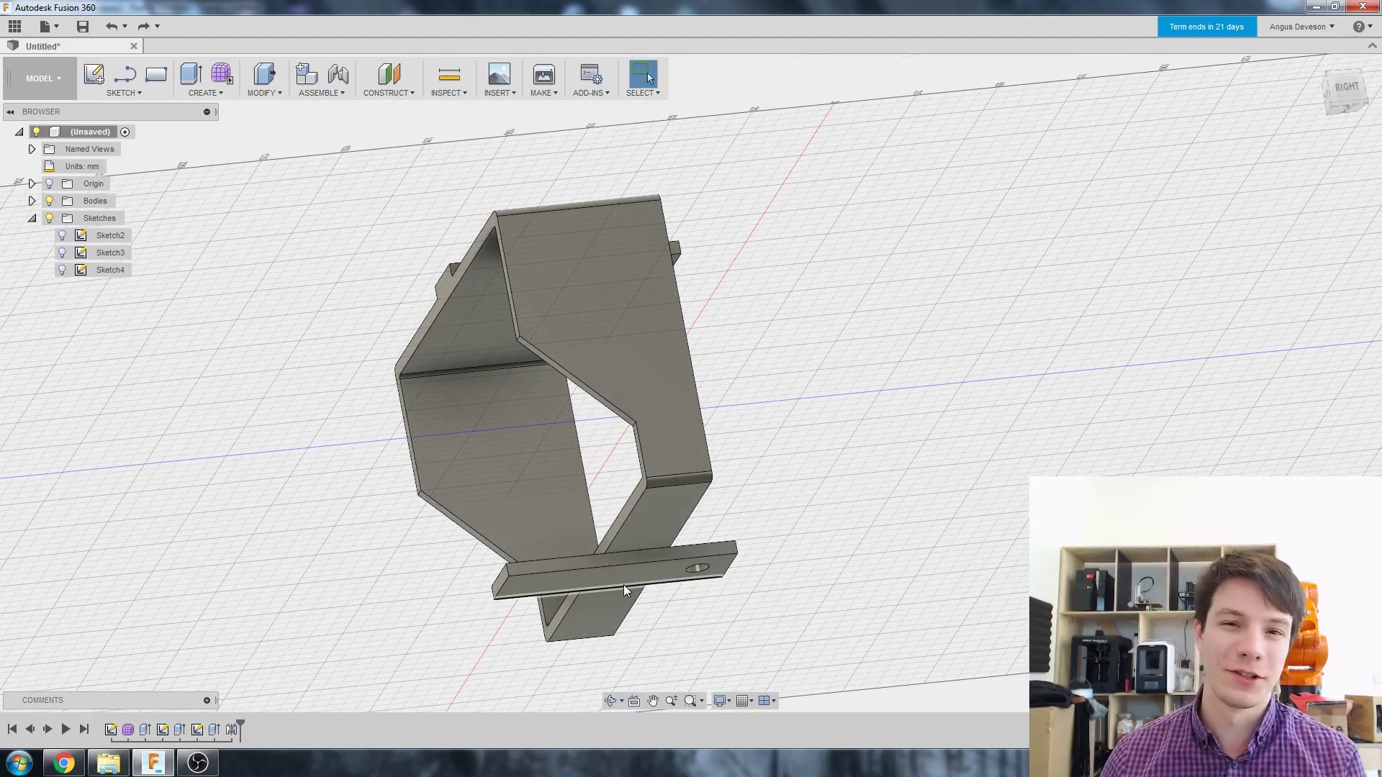
{"action": "middle_click_drag", "start_coordinate": [623, 585], "coordinate": [577, 499], "text": "shift"}
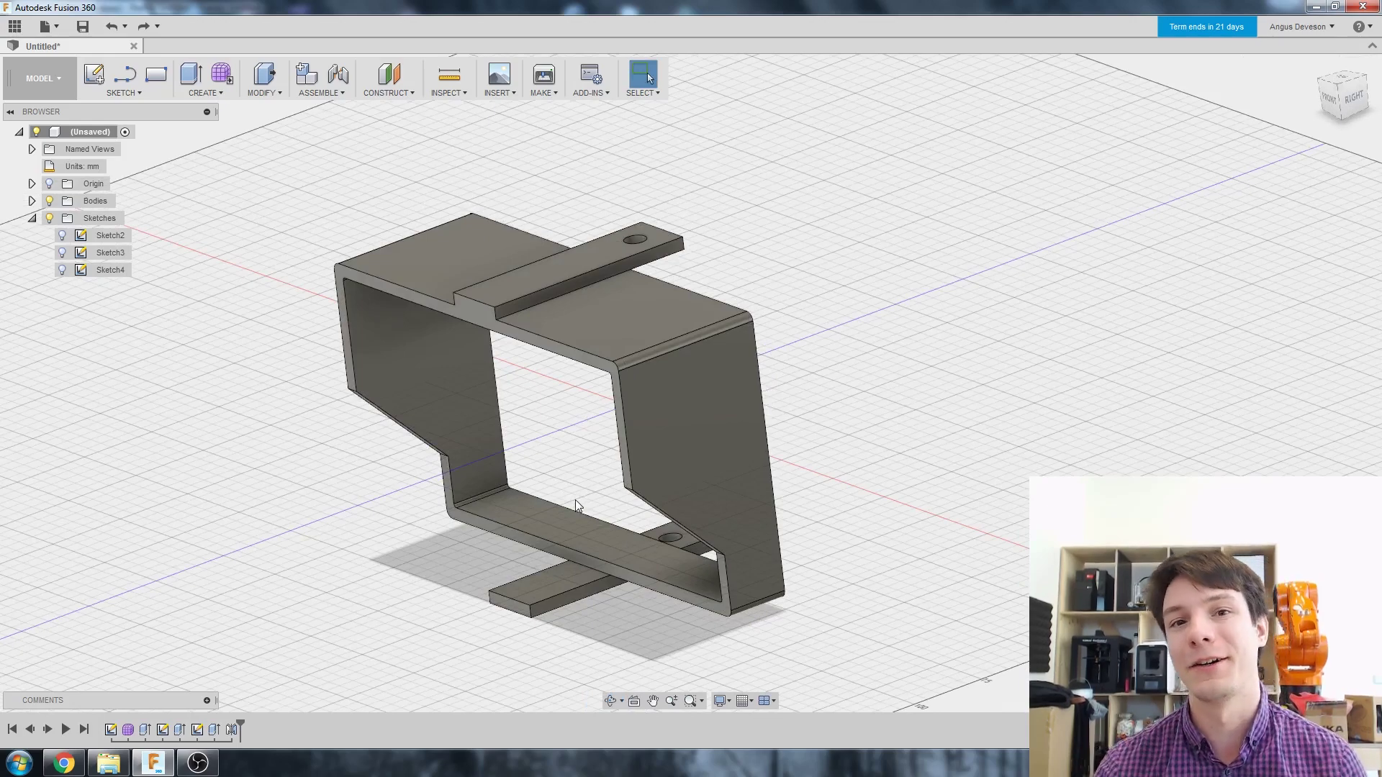
{"action": "left_click", "coordinate": [591, 264]}
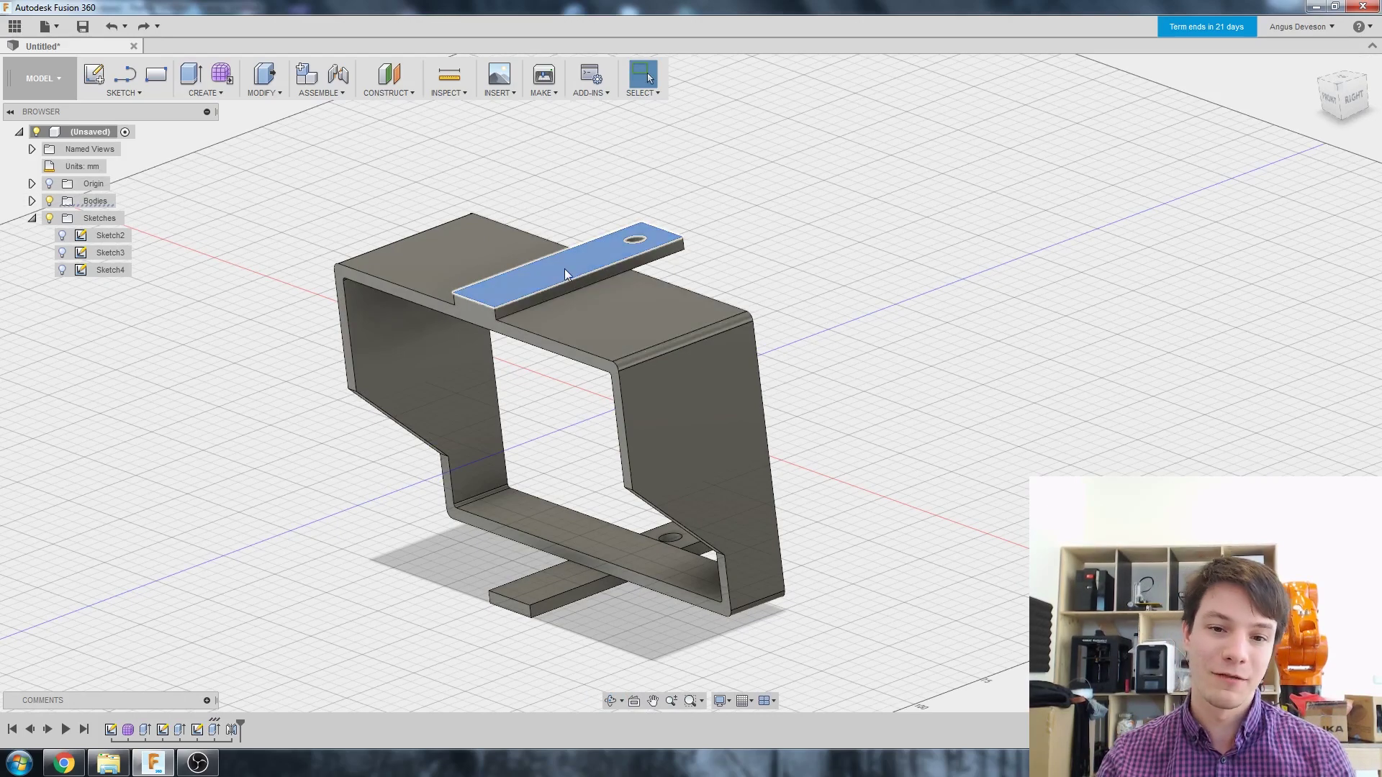
{"action": "left_click", "coordinate": [197, 729]}
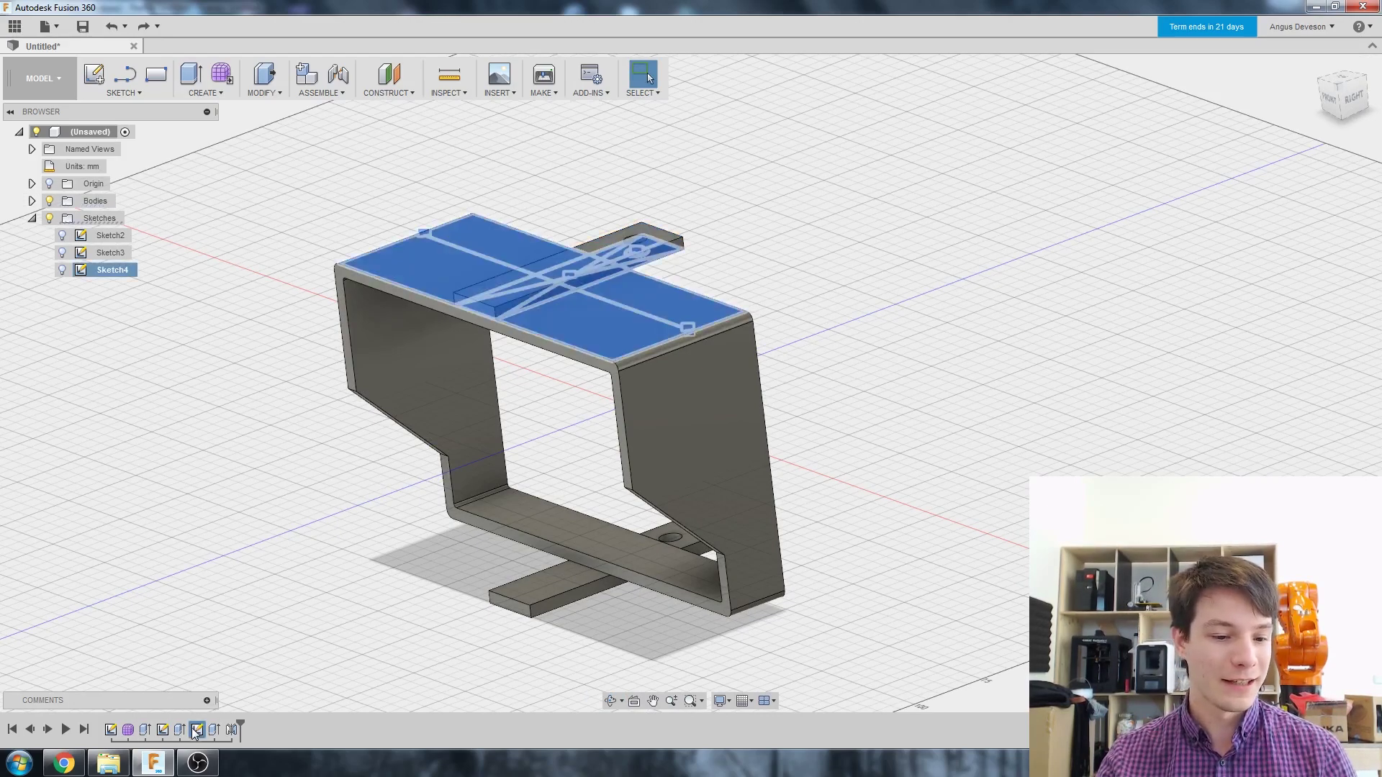
{"action": "right_click", "coordinate": [195, 732]}
{"action": "left_click", "coordinate": [219, 626]}
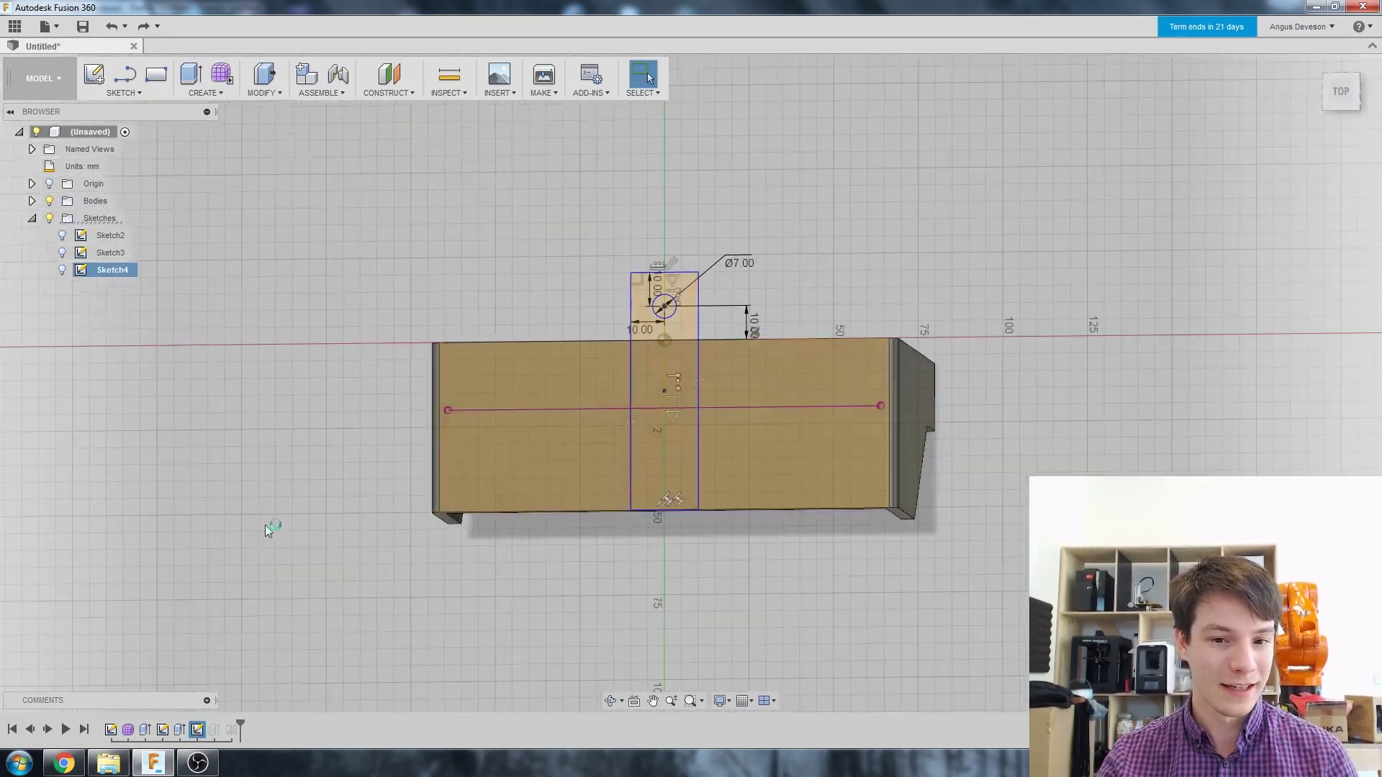
{"action": "scroll", "coordinate": [695, 513], "scroll_direction": "up", "scroll_amount": 3}
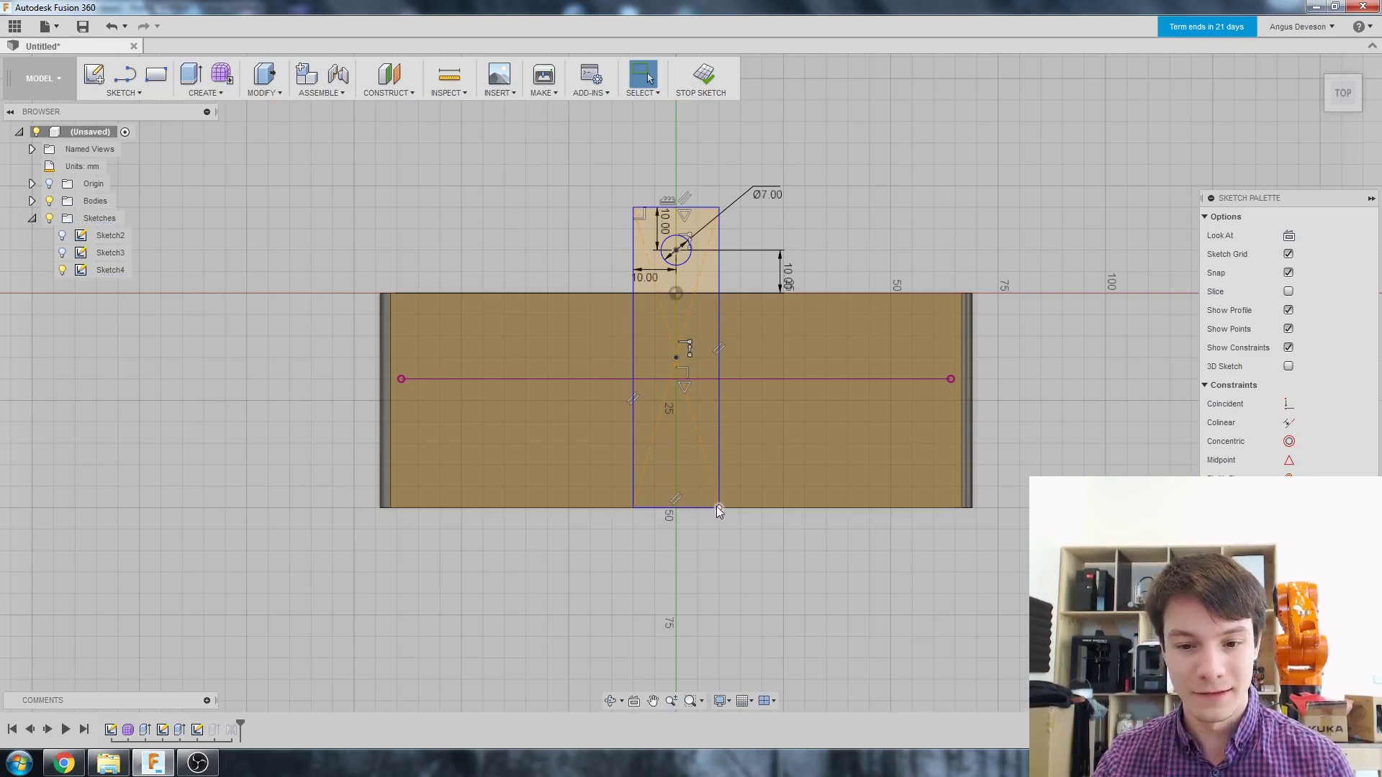
{"action": "left_click_drag", "start_coordinate": [716, 506], "coordinate": [714, 455]}
{"action": "left_click", "coordinate": [701, 442]}
- Make the rectangle's inner end edge collinear with the front edge of the frame's bottom wall, and finish the sketch
{"action": "mouse_move", "coordinate": [702, 442]}
{"action": "middle_mouse_down", "text": "shift"}
{"action": "mouse_move", "coordinate": [716, 477]}
{"action": "mouse_move", "coordinate": [660, 429]}
{"action": "mouse_move", "coordinate": [527, 366]}
{"action": "mouse_move", "coordinate": [656, 299]}
{"action": "mouse_move", "coordinate": [845, 408]}
{"action": "middle_mouse_up", "text": "shift"}
{"action": "scroll", "coordinate": [656, 299], "scroll_direction": "up", "scroll_amount": 3}
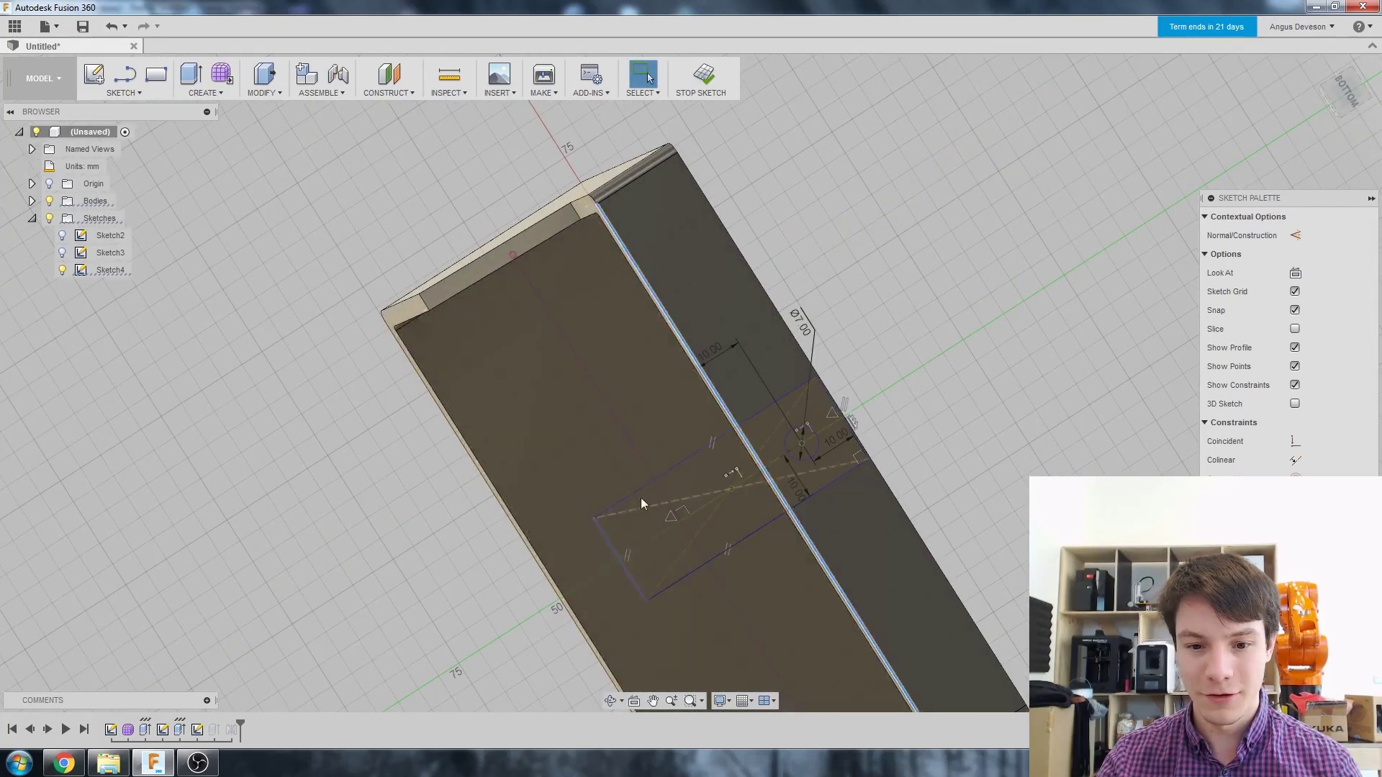
{"action": "middle_click_drag", "start_coordinate": [640, 498], "coordinate": [667, 537], "text": "shift"}
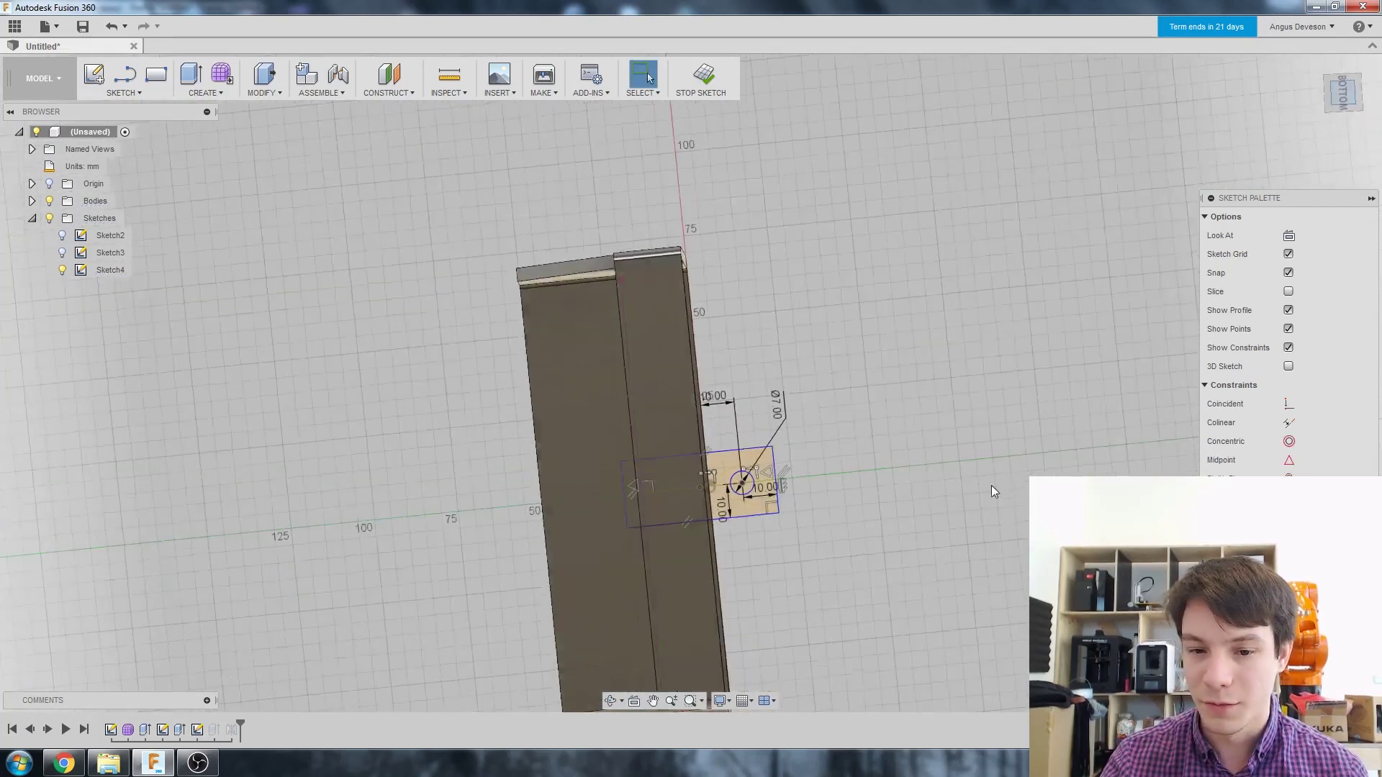
{"action": "scroll", "coordinate": [629, 497], "scroll_direction": "up", "scroll_amount": 4}
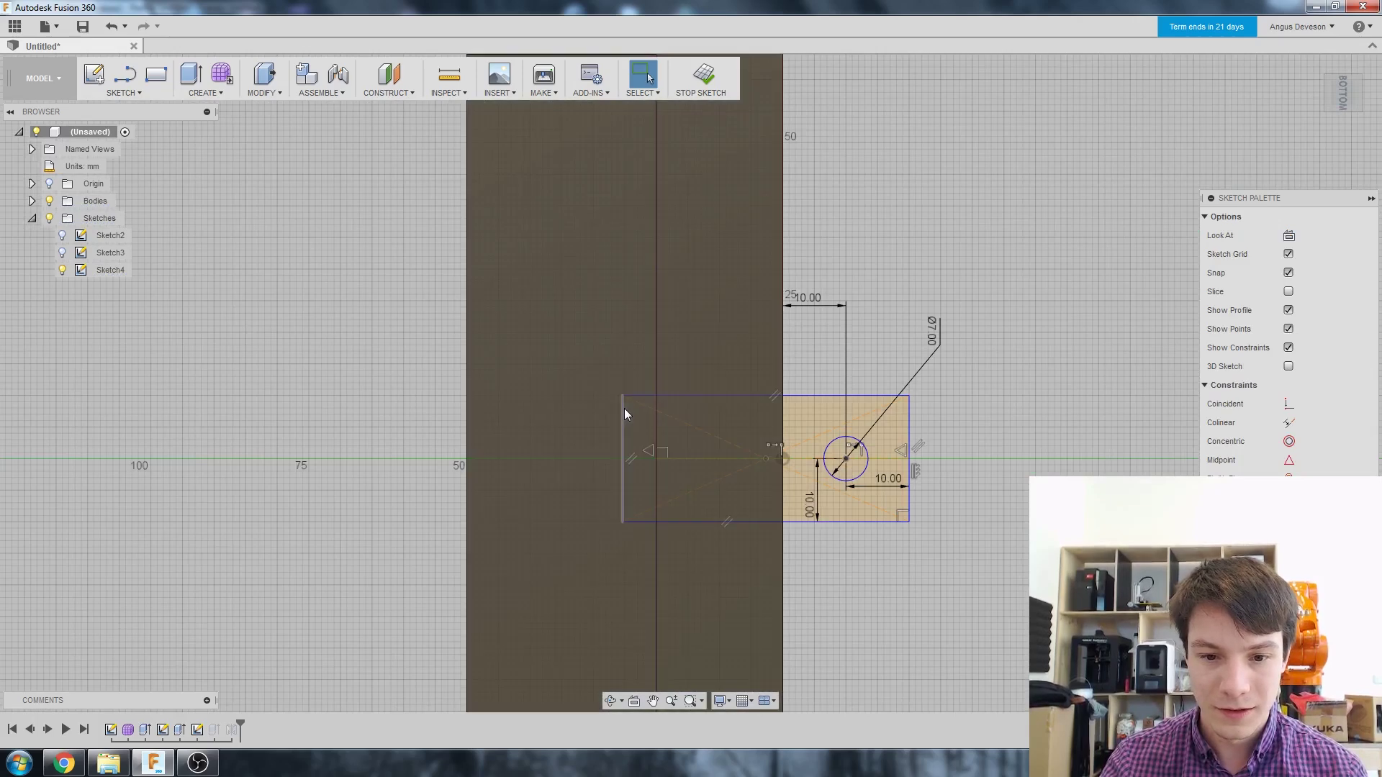
{"action": "left_click", "coordinate": [656, 361]}
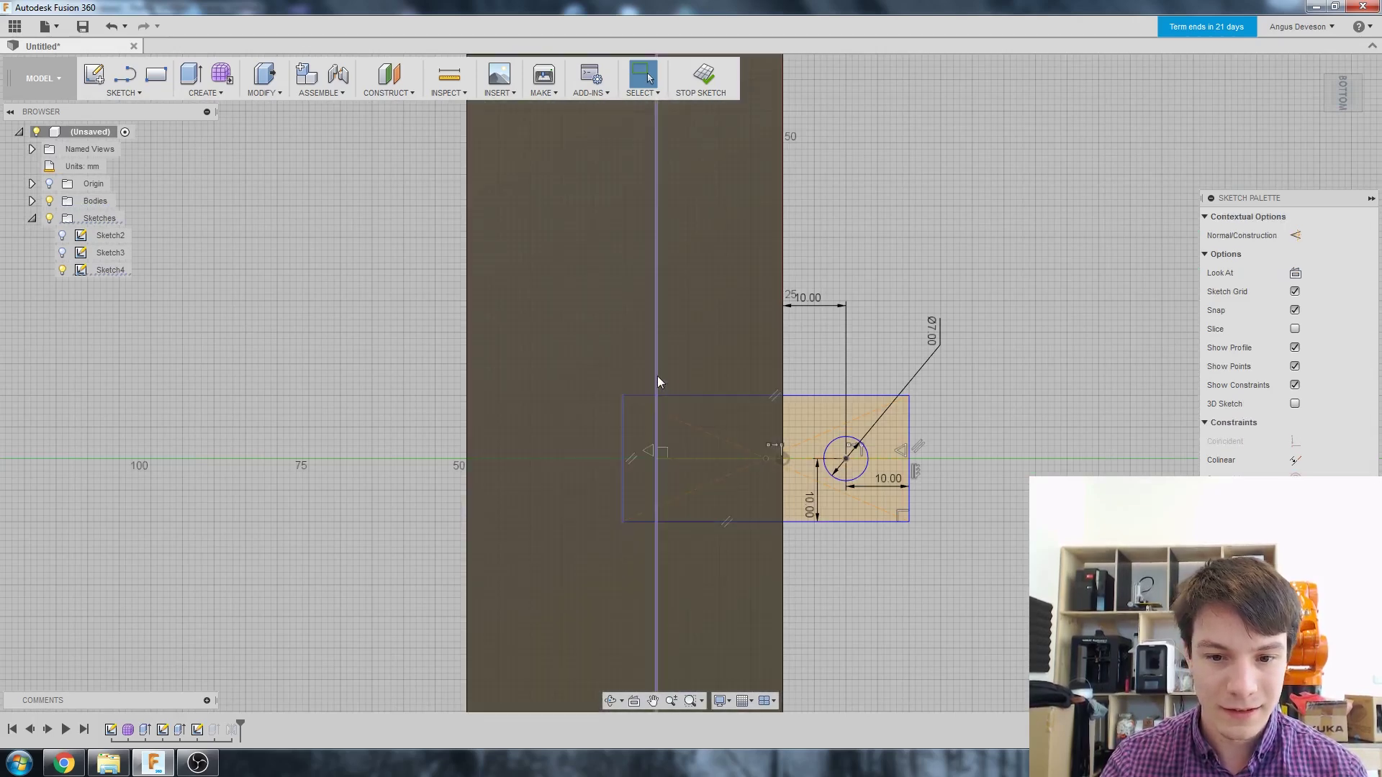
{"action": "right_click", "coordinate": [657, 378]}
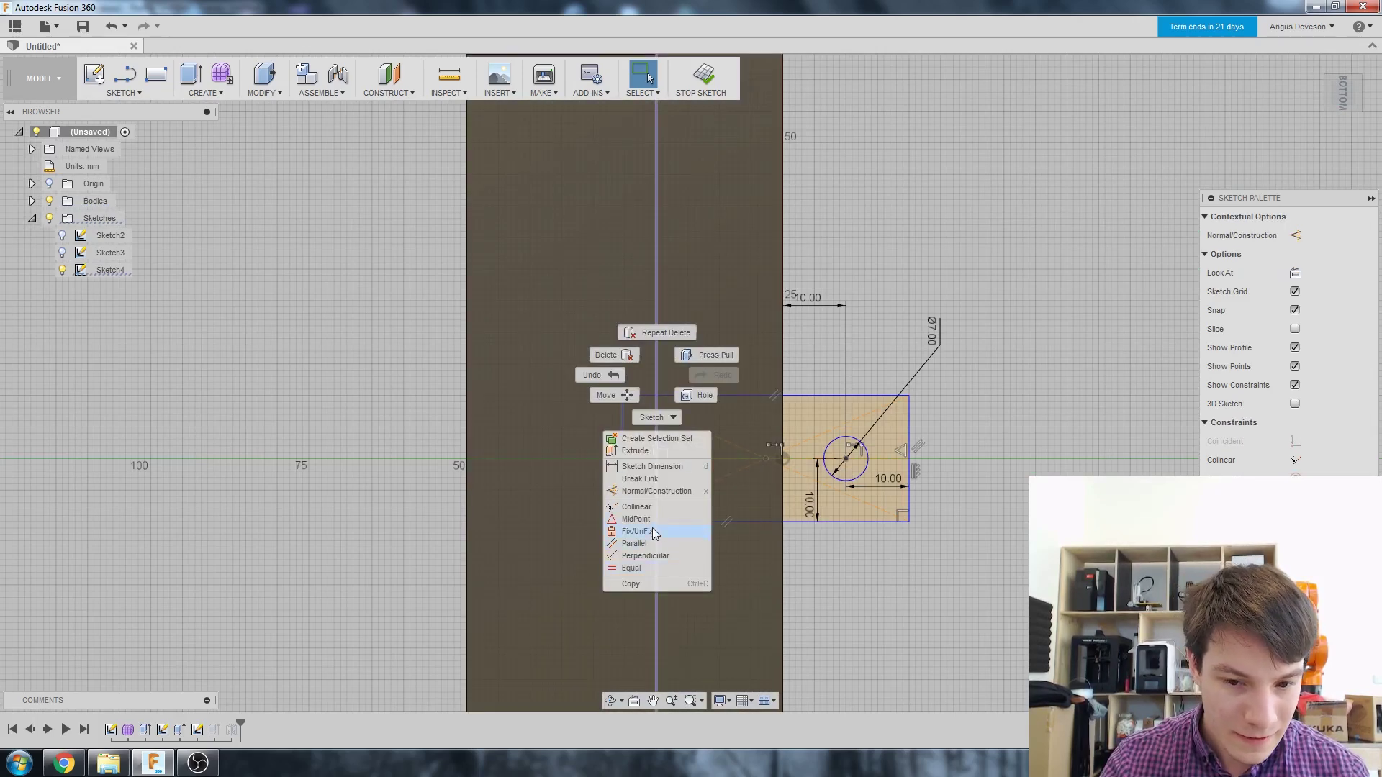
{"action": "left_click", "coordinate": [653, 508]}
{"action": "scroll", "coordinate": [846, 544], "scroll_direction": "down", "scroll_amount": 5}
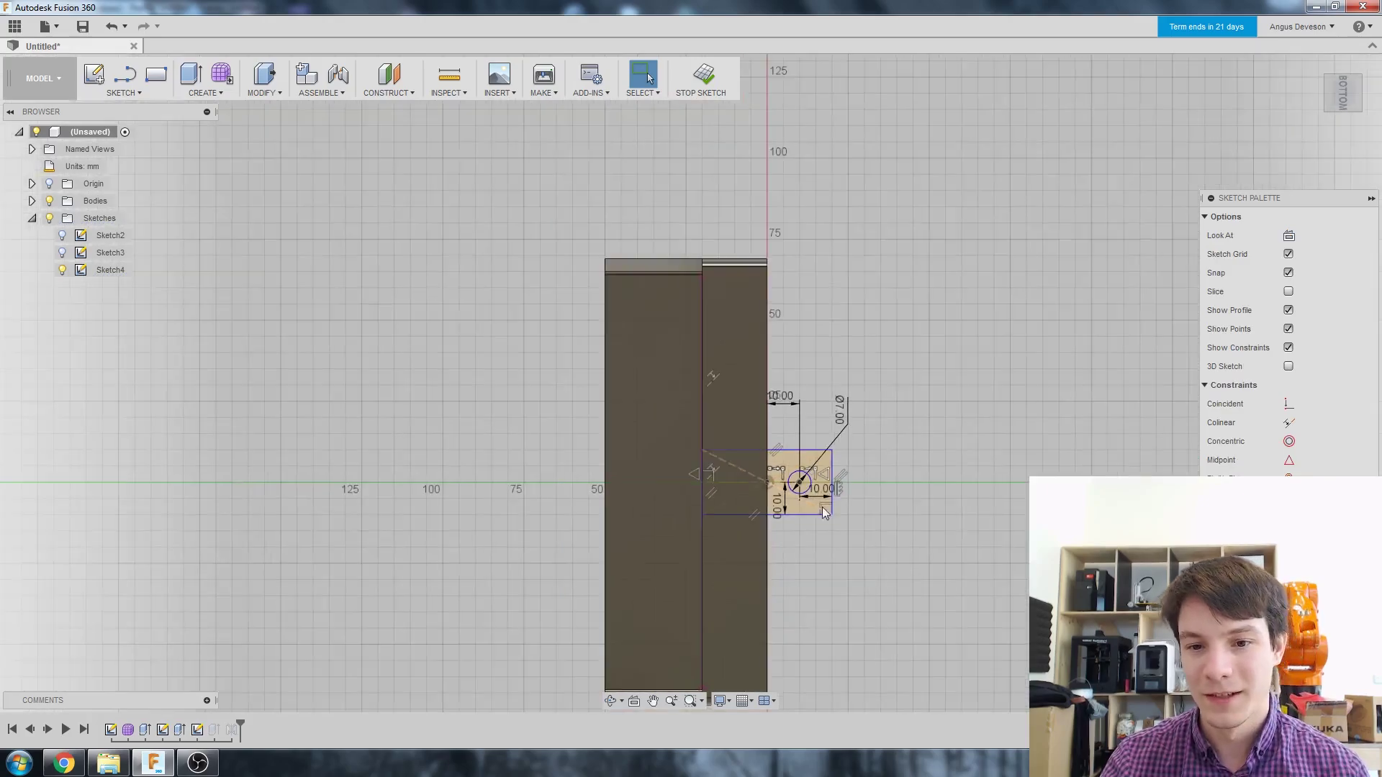
{"action": "scroll", "coordinate": [825, 511], "scroll_direction": "up", "scroll_amount": 2}
{"action": "mouse_move", "coordinate": [804, 494]}
{"action": "middle_mouse_down", "text": "shift"}
{"action": "mouse_move", "coordinate": [777, 460]}
{"action": "mouse_move", "coordinate": [746, 456]}
{"action": "mouse_move", "coordinate": [756, 367]}
{"action": "middle_mouse_up", "text": "shift"}
{"action": "left_click", "coordinate": [708, 92]}
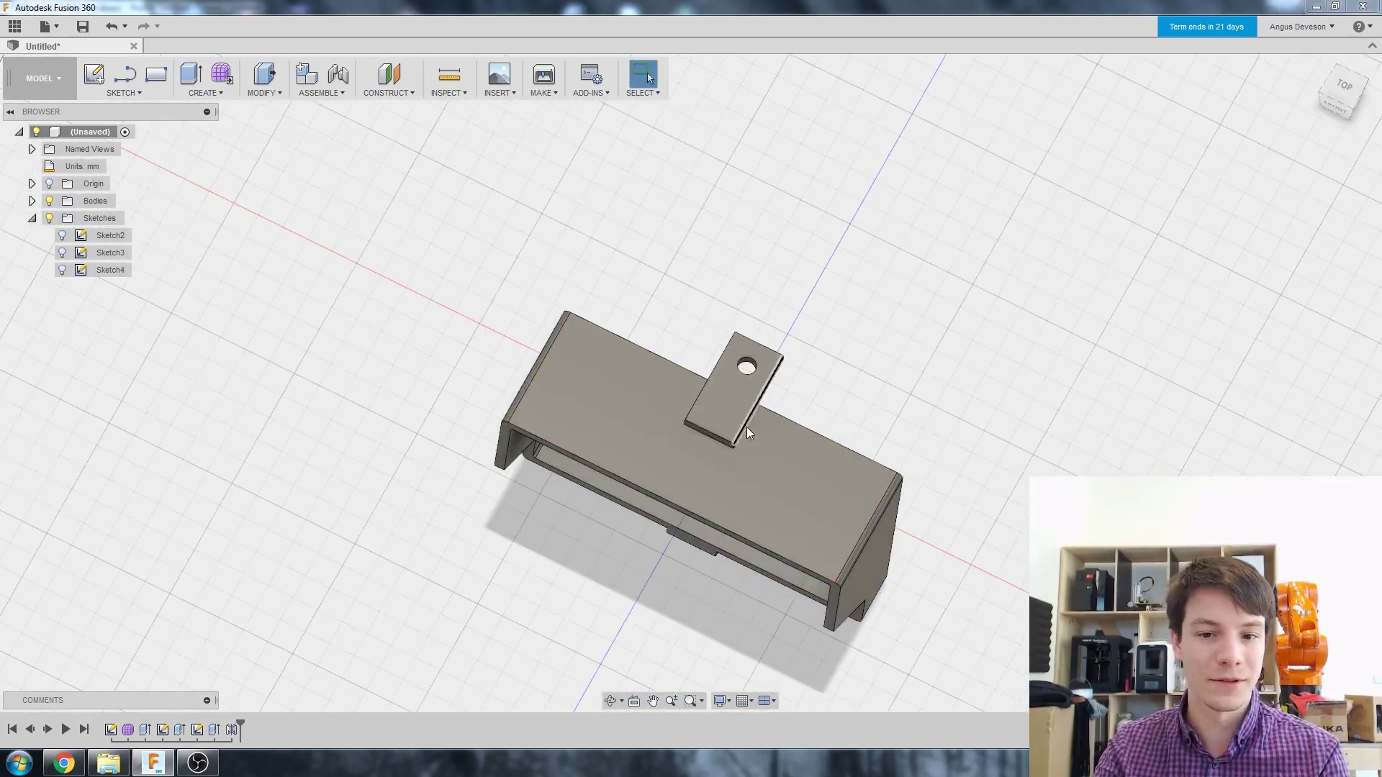
{"action": "mouse_move", "coordinate": [747, 432]}
{"action": "middle_mouse_down", "text": "shift"}
{"action": "mouse_move", "coordinate": [689, 324]}
{"action": "mouse_move", "coordinate": [703, 475]}
{"action": "mouse_move", "coordinate": [743, 453]}
{"action": "mouse_move", "coordinate": [847, 488]}
{"action": "mouse_move", "coordinate": [764, 436]}
{"action": "middle_mouse_up", "text": "shift"}
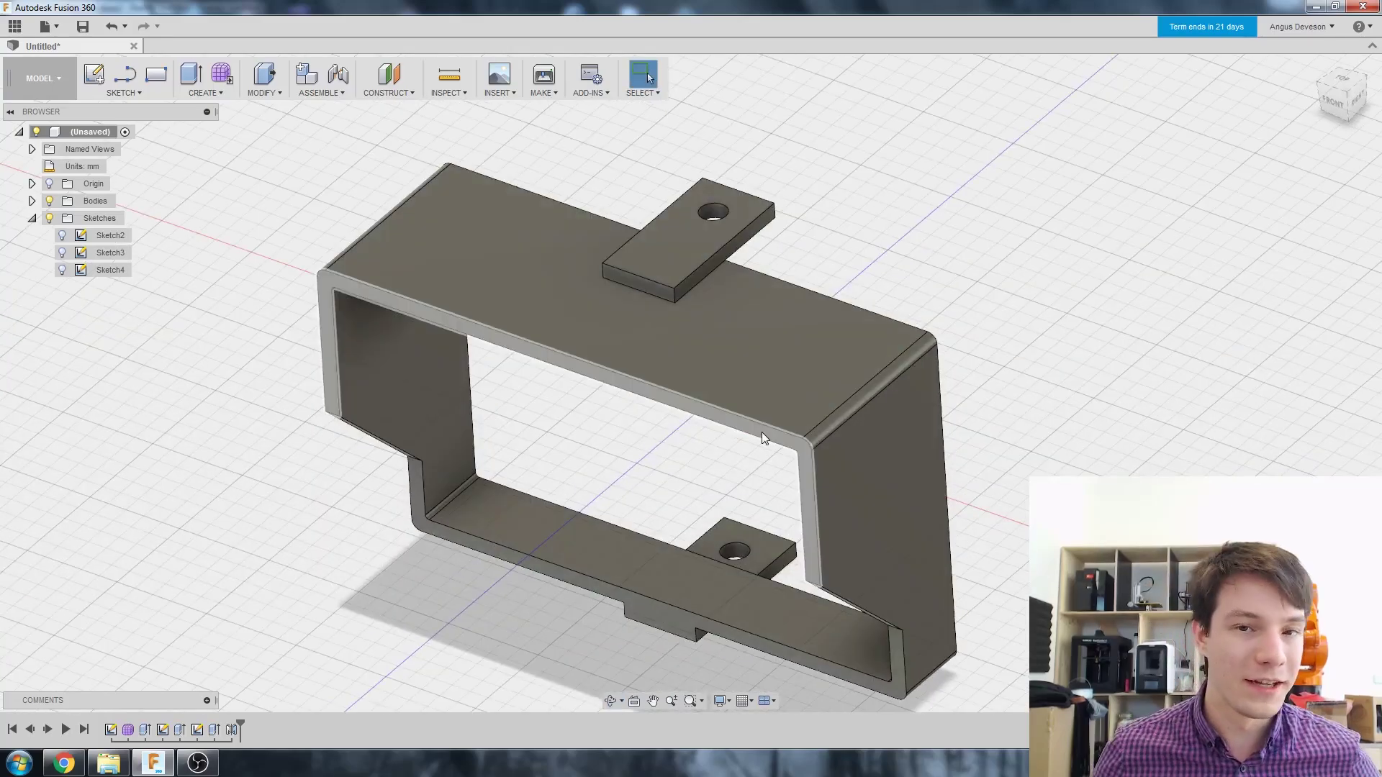
{"action": "middle_click_drag", "start_coordinate": [756, 430], "coordinate": [708, 483], "text": "shift"}
{"action": "scroll", "coordinate": [690, 464], "scroll_direction": "up", "scroll_amount": 5}
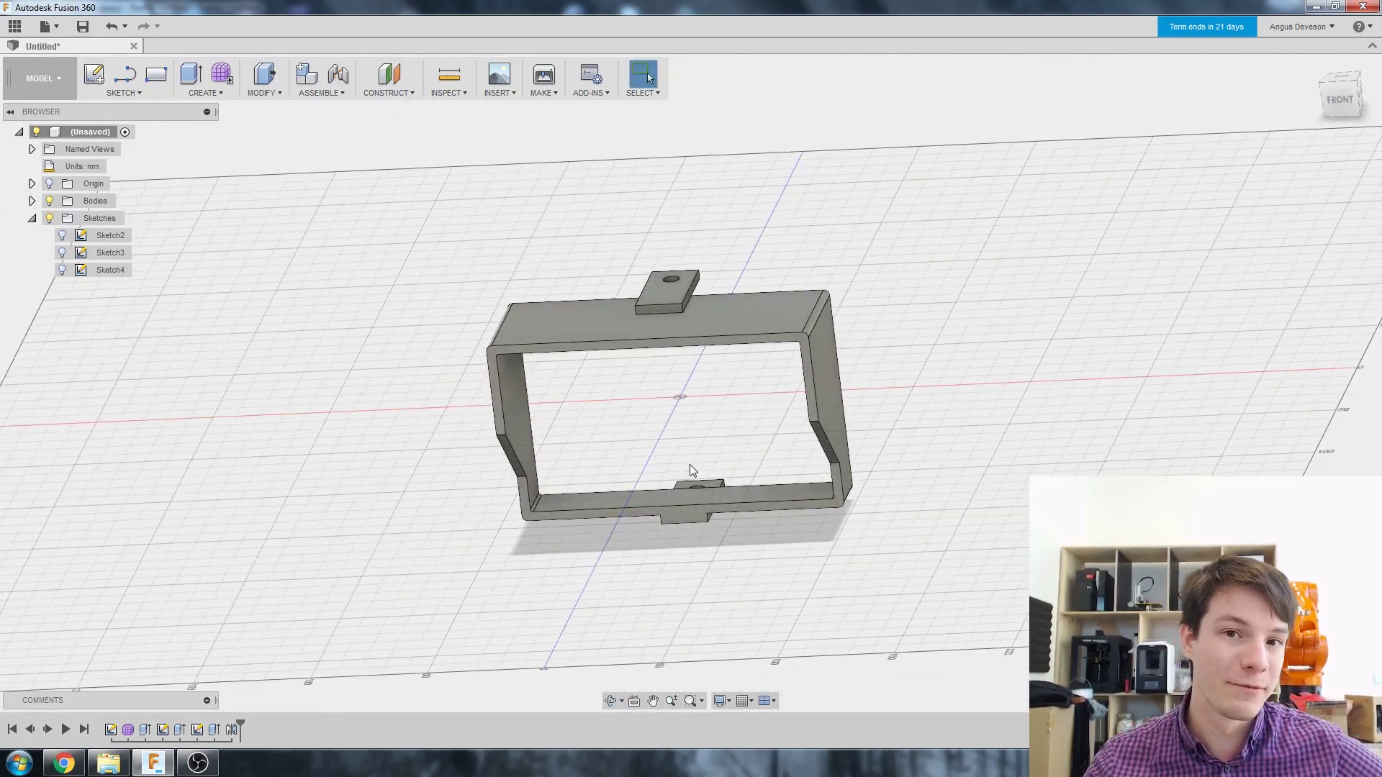
{"action": "middle_click_drag", "start_coordinate": [694, 432], "coordinate": [591, 280], "text": "shift"}
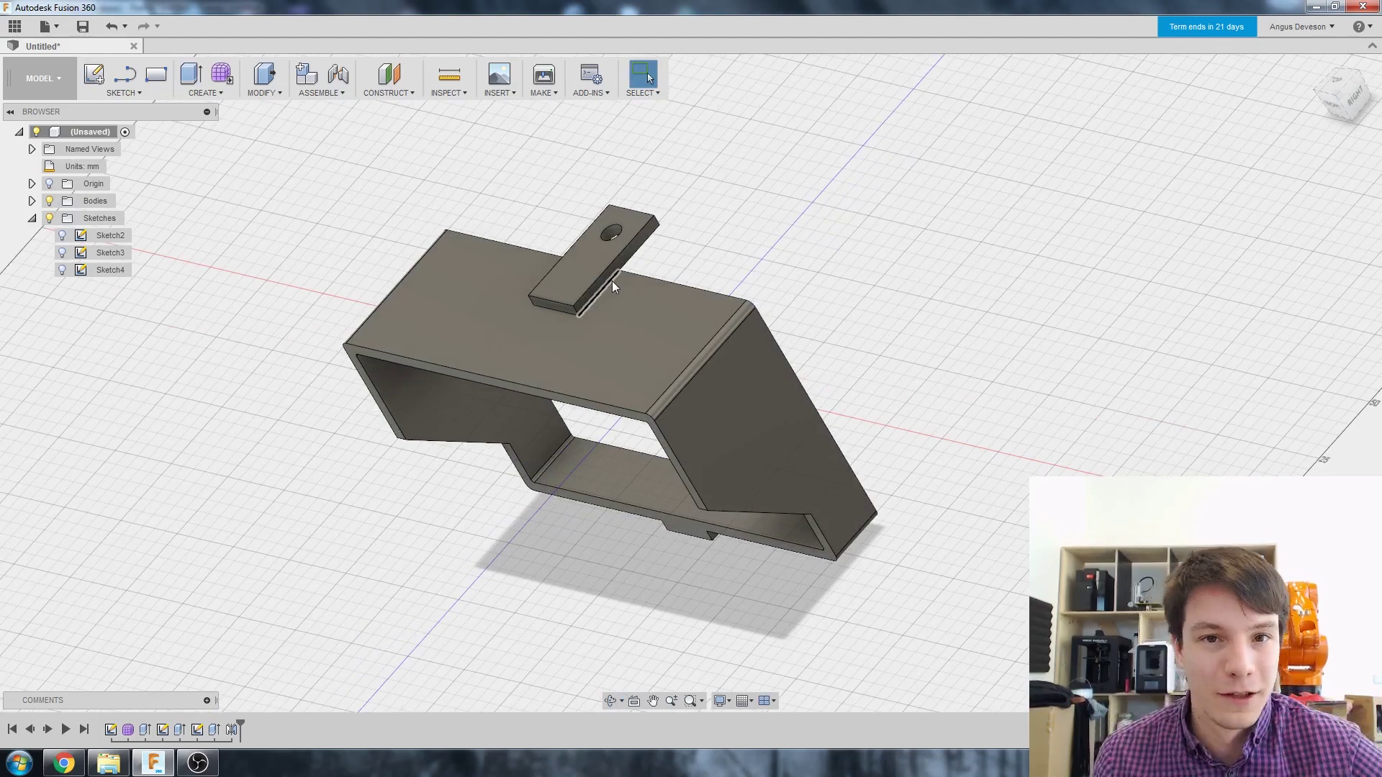
{"action": "middle_click_drag", "start_coordinate": [612, 285], "coordinate": [608, 353], "text": "shift"}
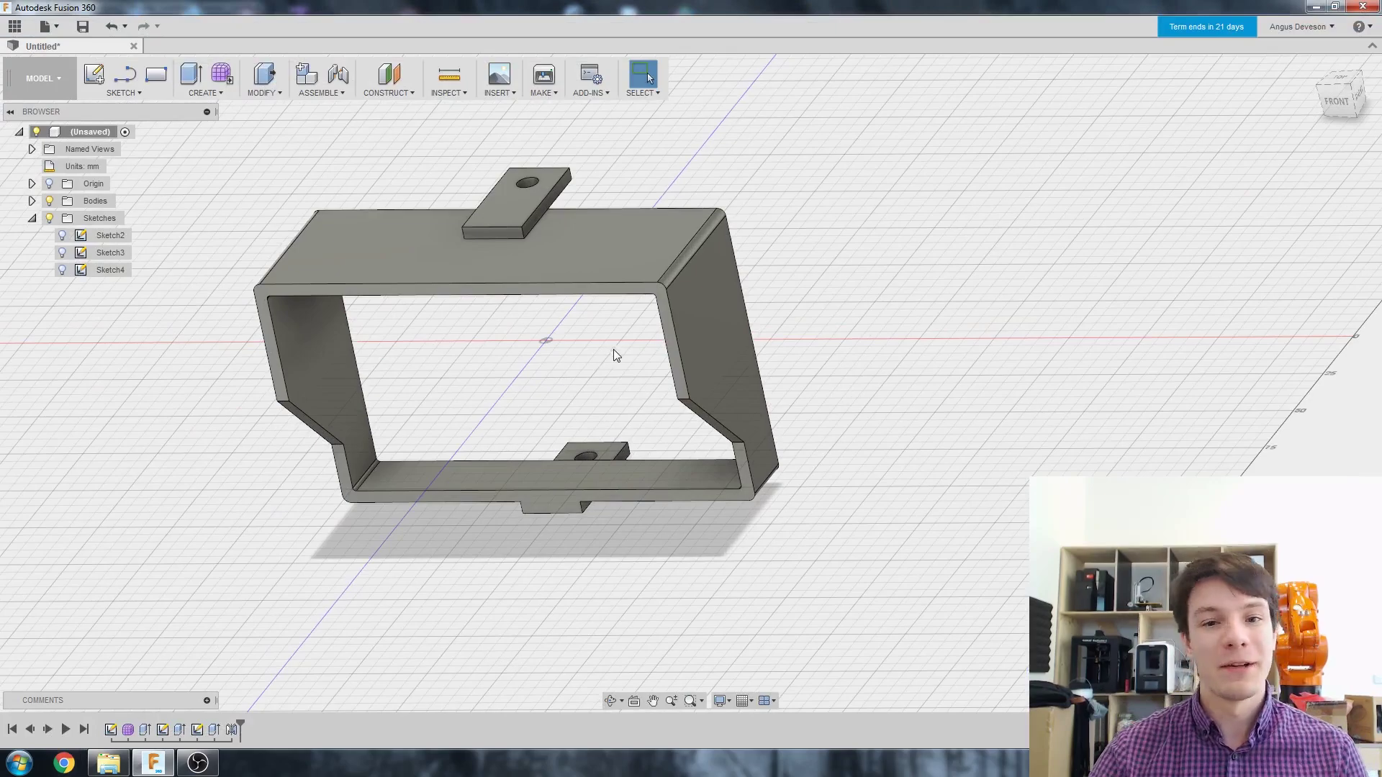
{"action": "middle_click_drag", "start_coordinate": [613, 348], "coordinate": [539, 401], "text": "shift"}
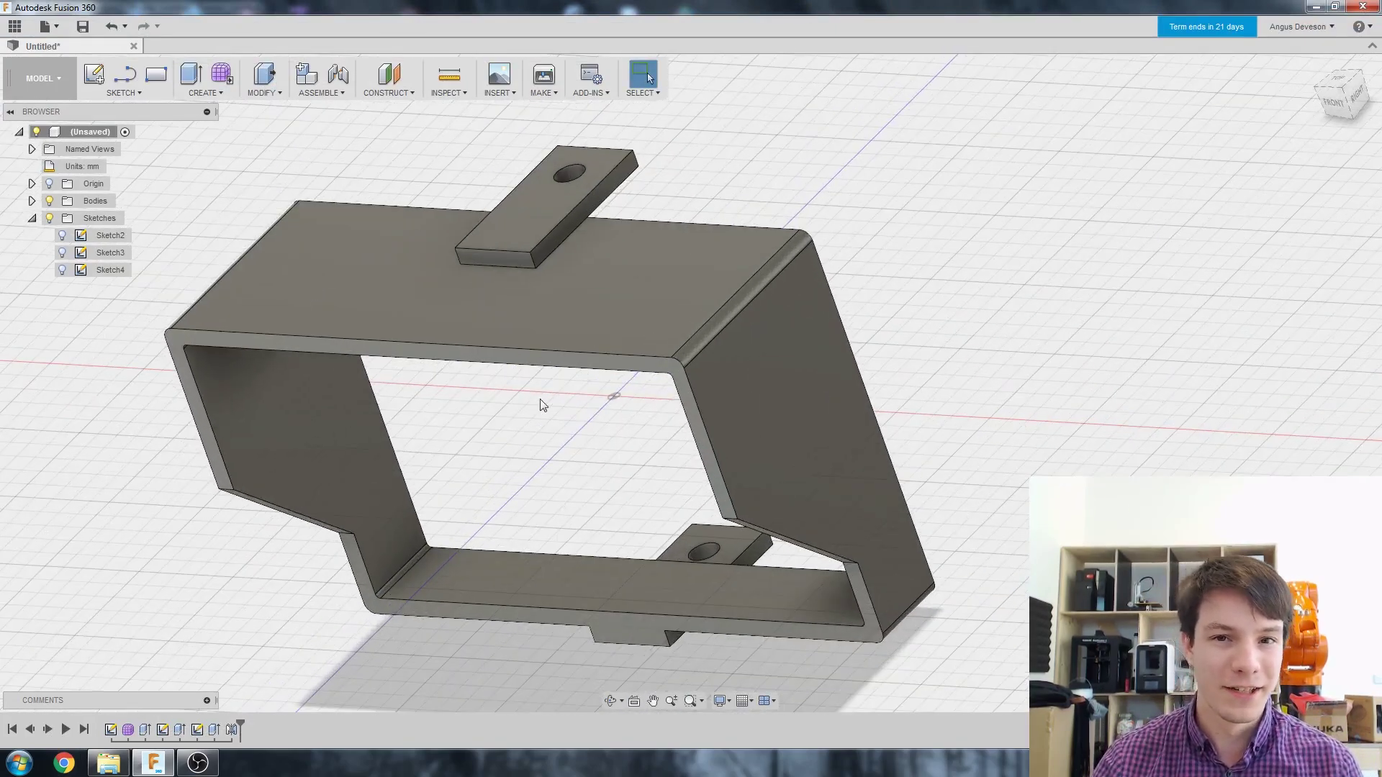
- Start a Fillet on the three edges where the upper tab meets the frame's top face
{"action": "left_click", "coordinate": [263, 93]}
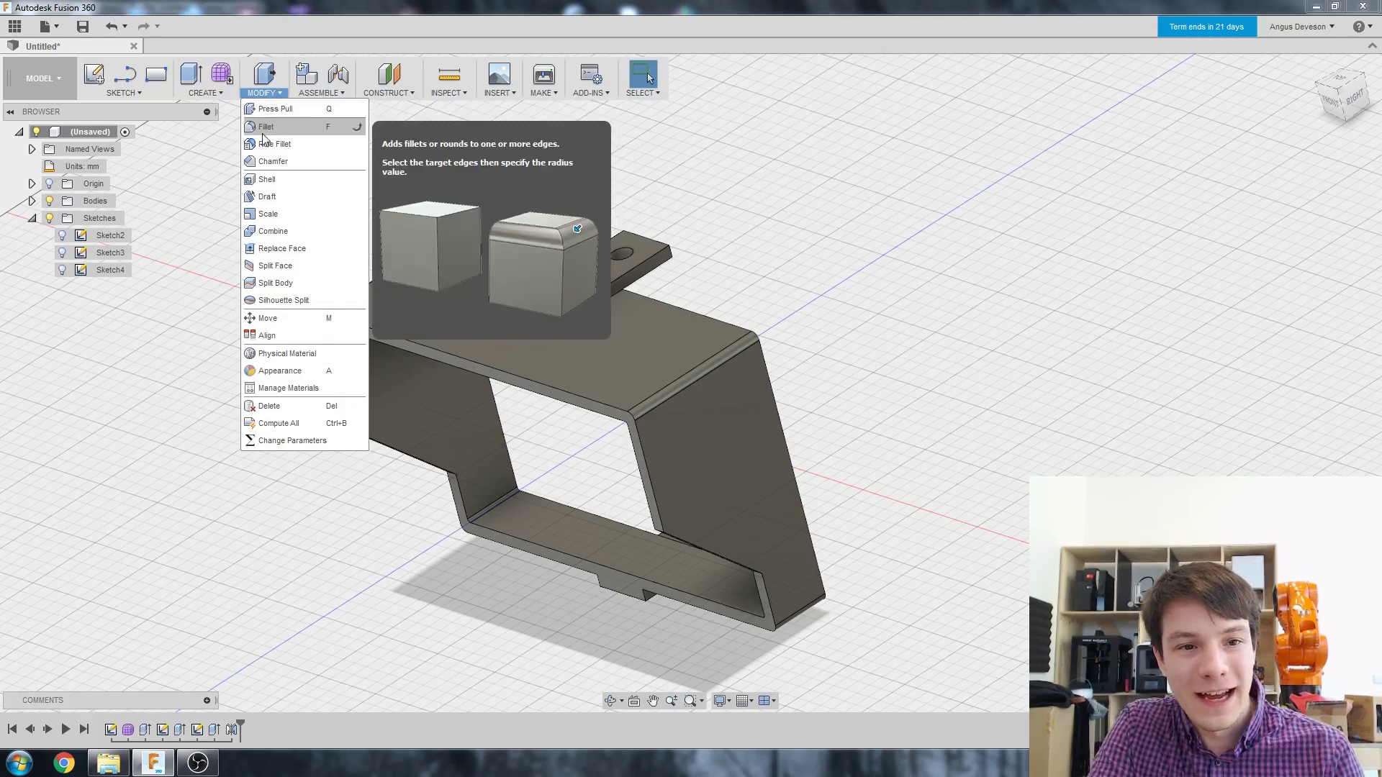
{"action": "left_click", "coordinate": [266, 126]}
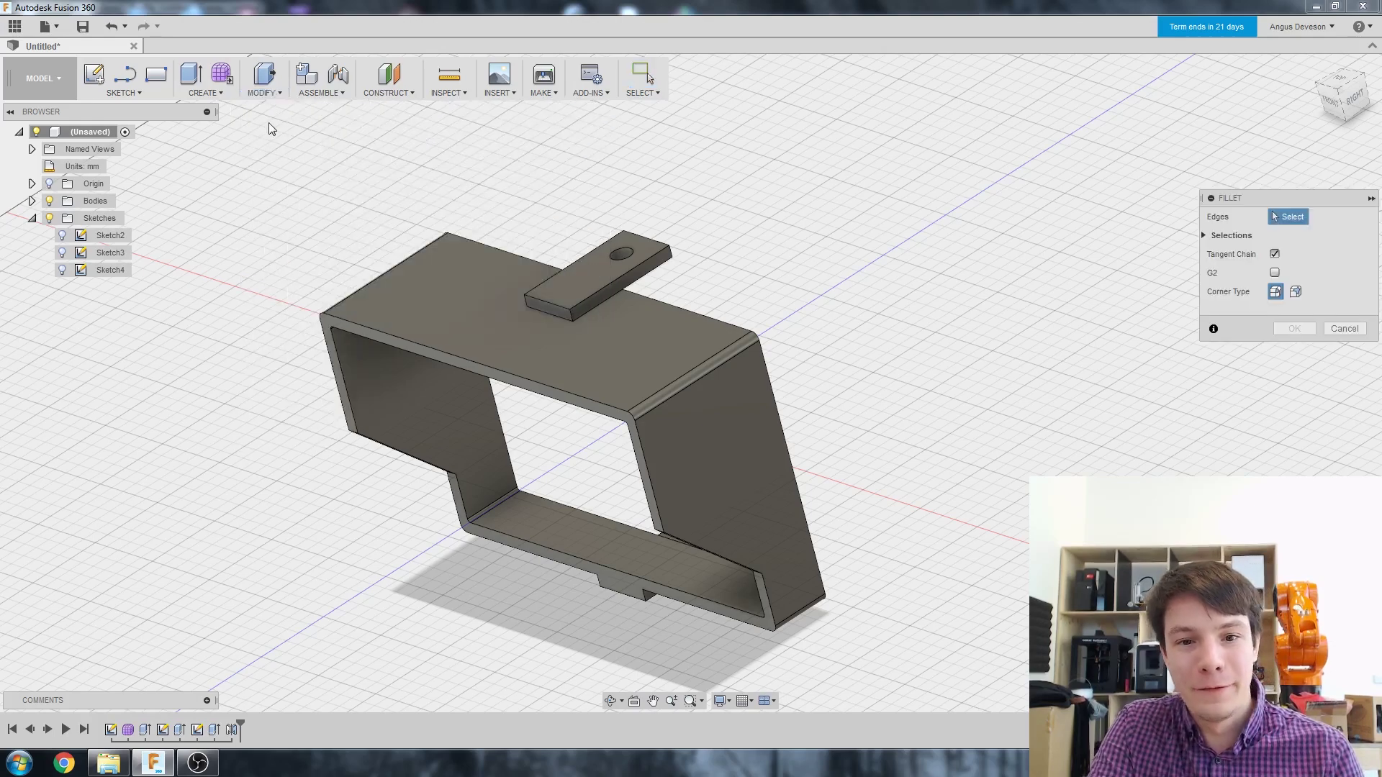
{"action": "middle_click_drag", "start_coordinate": [626, 319], "coordinate": [558, 347], "text": "shift"}
{"action": "scroll", "coordinate": [559, 352], "scroll_direction": "up", "scroll_amount": 3}
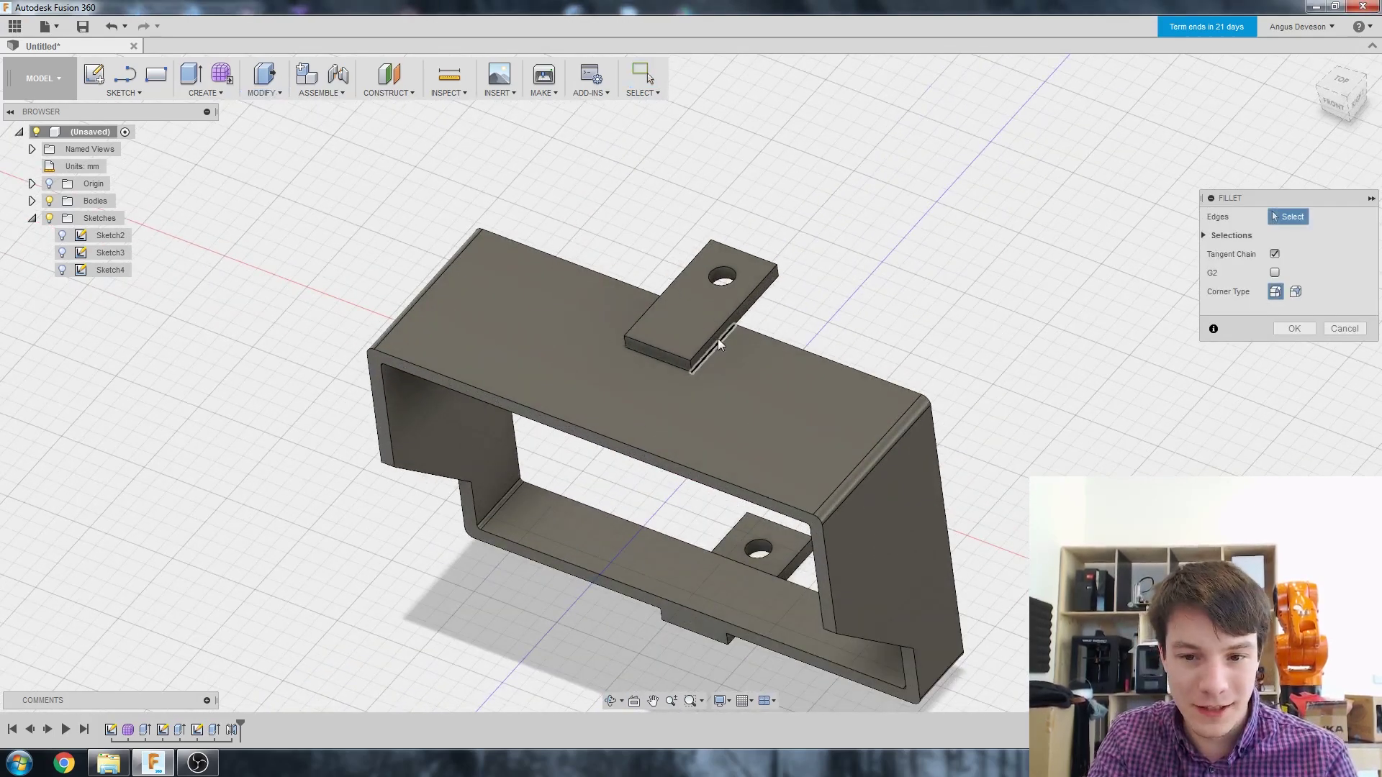
{"action": "left_click", "coordinate": [676, 364]}
{"action": "left_click", "coordinate": [675, 364]}
{"action": "middle_click_drag", "start_coordinate": [675, 364], "coordinate": [641, 339], "text": "shift"}
{"action": "left_click", "coordinate": [772, 420]}
- Add the two side edges where the lower tab meets the frame to the fillet, and apply a constant 4 mm radius
{"action": "scroll", "coordinate": [673, 413], "scroll_direction": "up", "scroll_amount": 9}
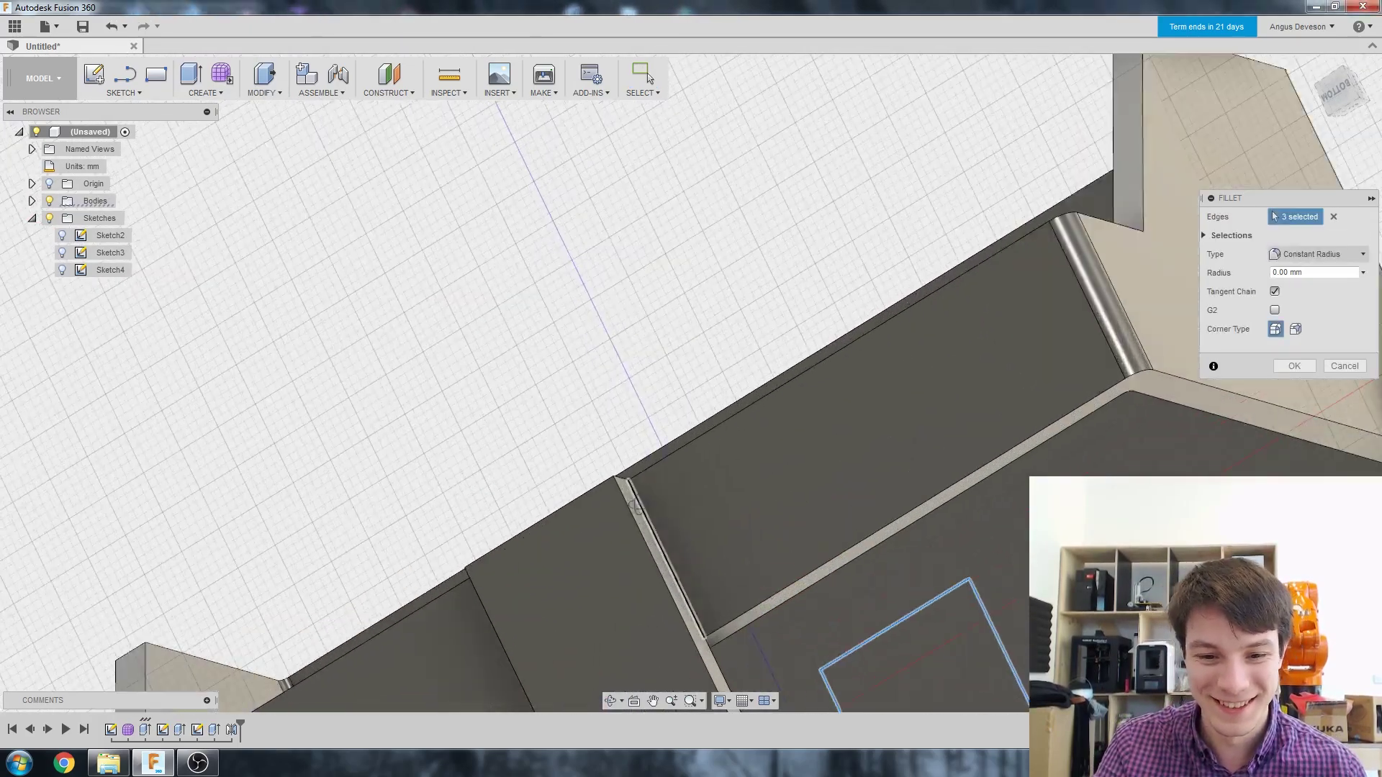
{"action": "left_click", "coordinate": [636, 511]}
{"action": "middle_click_drag", "start_coordinate": [636, 510], "coordinate": [591, 564], "text": "shift"}
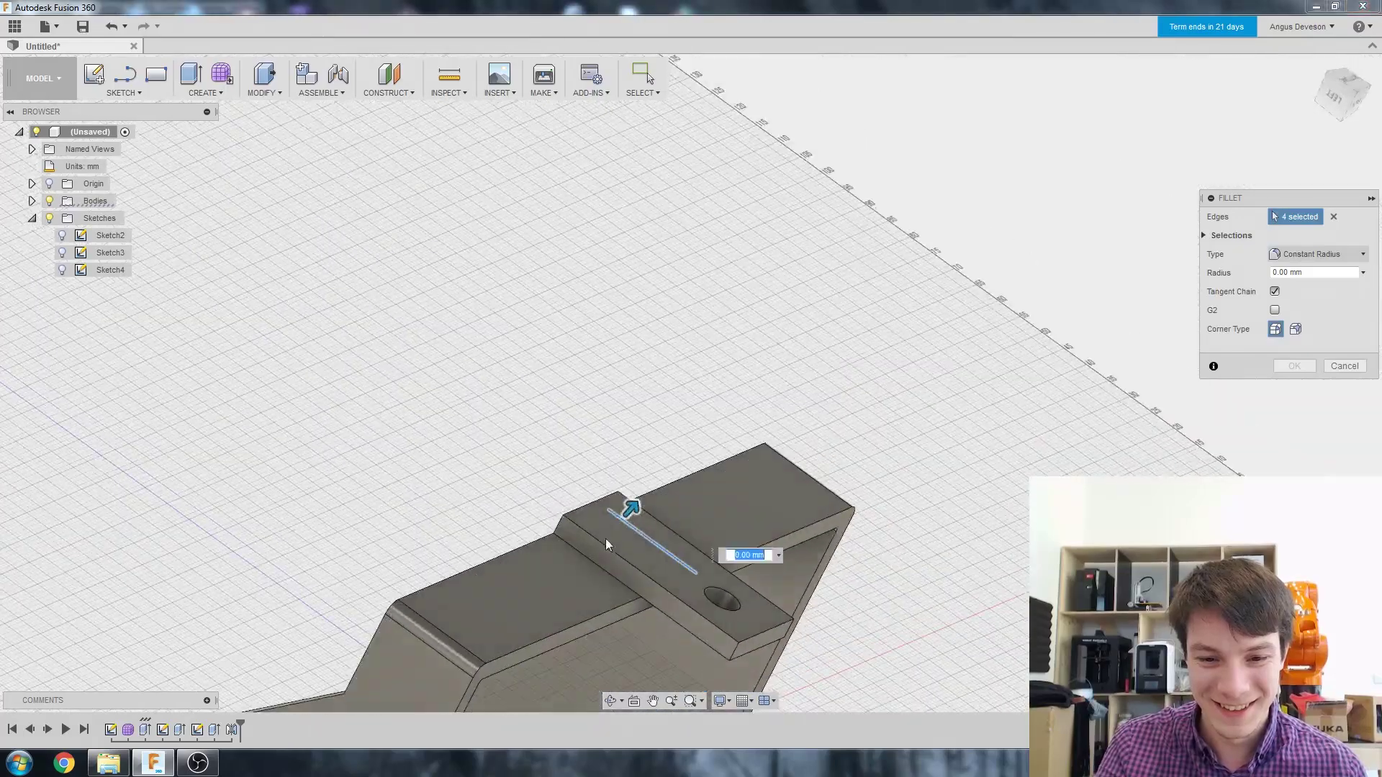
{"action": "left_click", "coordinate": [591, 563]}
{"action": "scroll", "coordinate": [606, 483], "scroll_direction": "down", "scroll_amount": 2}
{"action": "middle_click_drag", "start_coordinate": [614, 422], "coordinate": [607, 441], "text": "shift"}
{"action": "scroll", "coordinate": [626, 525], "scroll_direction": "down", "scroll_amount": 5}
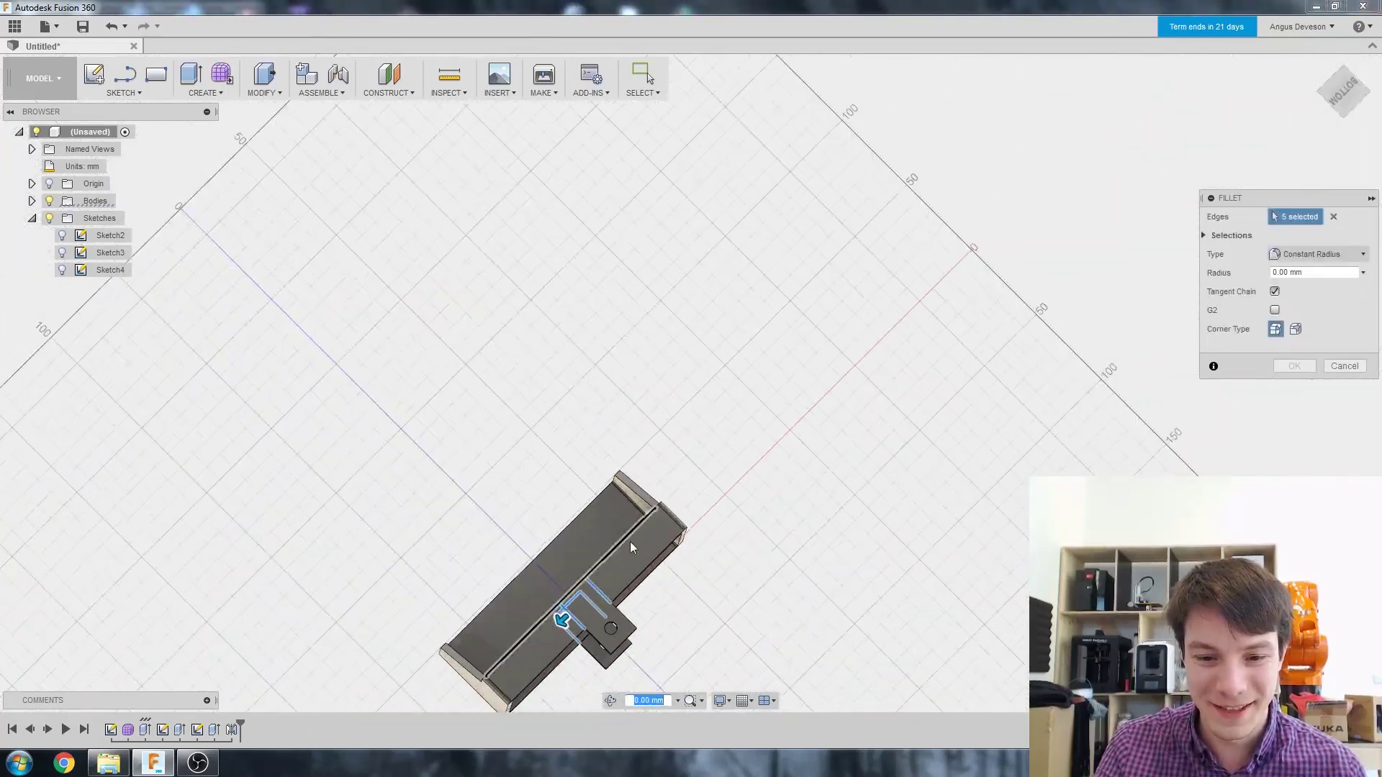
{"action": "middle_click_drag", "start_coordinate": [633, 550], "coordinate": [586, 607], "text": "shift"}
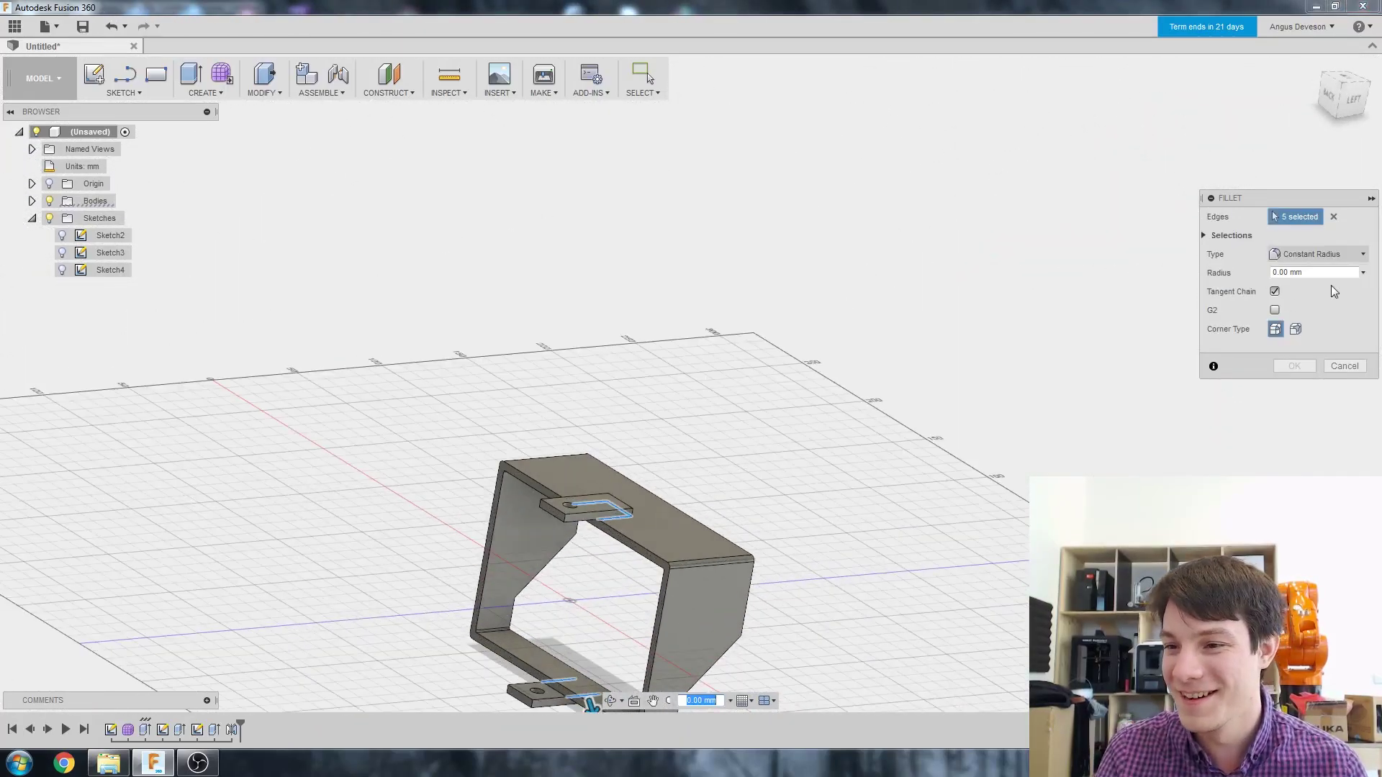
{"action": "type", "text": "3"}
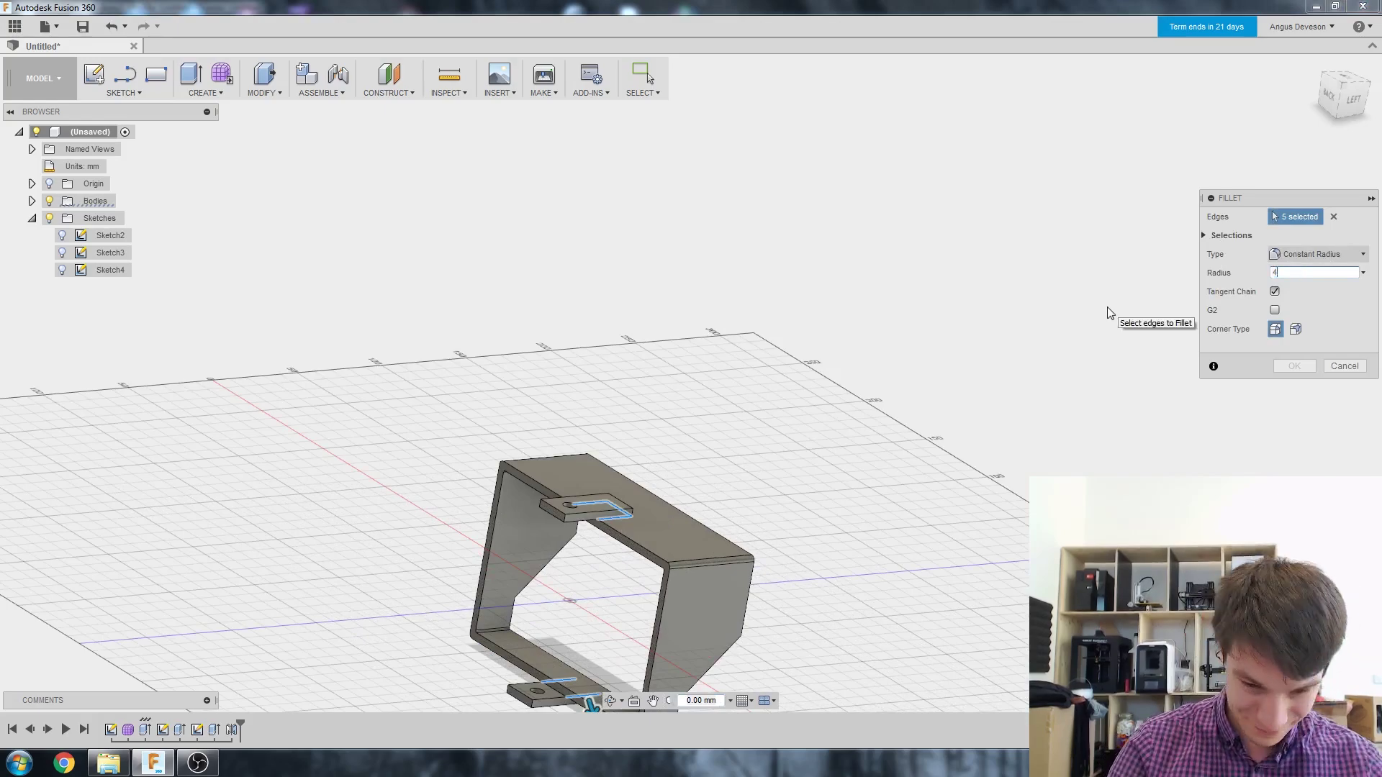
{"action": "key", "text": "Return"}
{"action": "scroll", "coordinate": [777, 371], "scroll_direction": "down", "scroll_amount": 3}
{"action": "scroll", "coordinate": [395, 387], "scroll_direction": "up", "scroll_amount": 4}
{"action": "middle_click_drag", "start_coordinate": [619, 452], "coordinate": [468, 333], "text": "shift"}
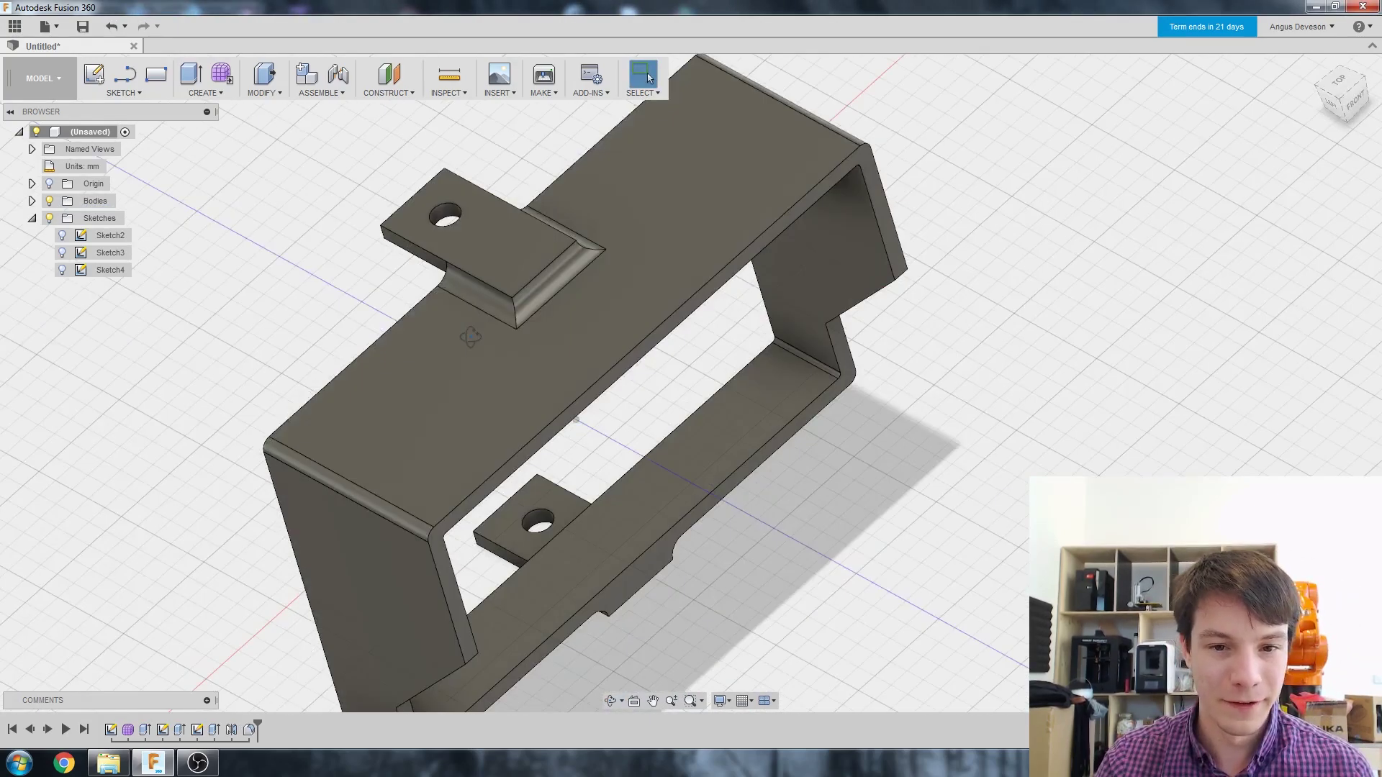
- Start a Fillet on the two corner edges at the ends of the angled cut on the frame's left side wall
{"action": "middle_click_drag", "start_coordinate": [527, 287], "coordinate": [531, 171], "text": "shift"}
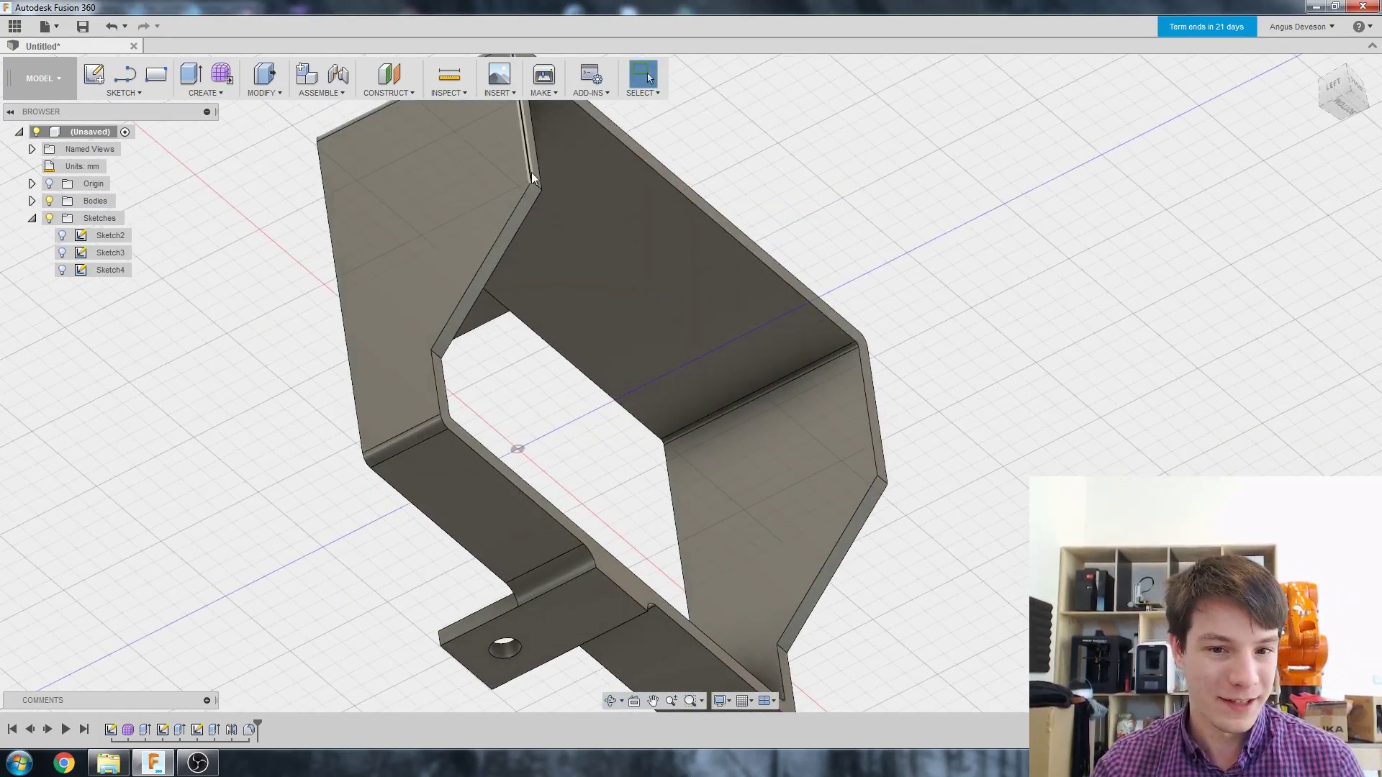
{"action": "middle_click_drag", "start_coordinate": [488, 266], "coordinate": [455, 235], "text": "shift"}
{"action": "left_click", "coordinate": [264, 93]}
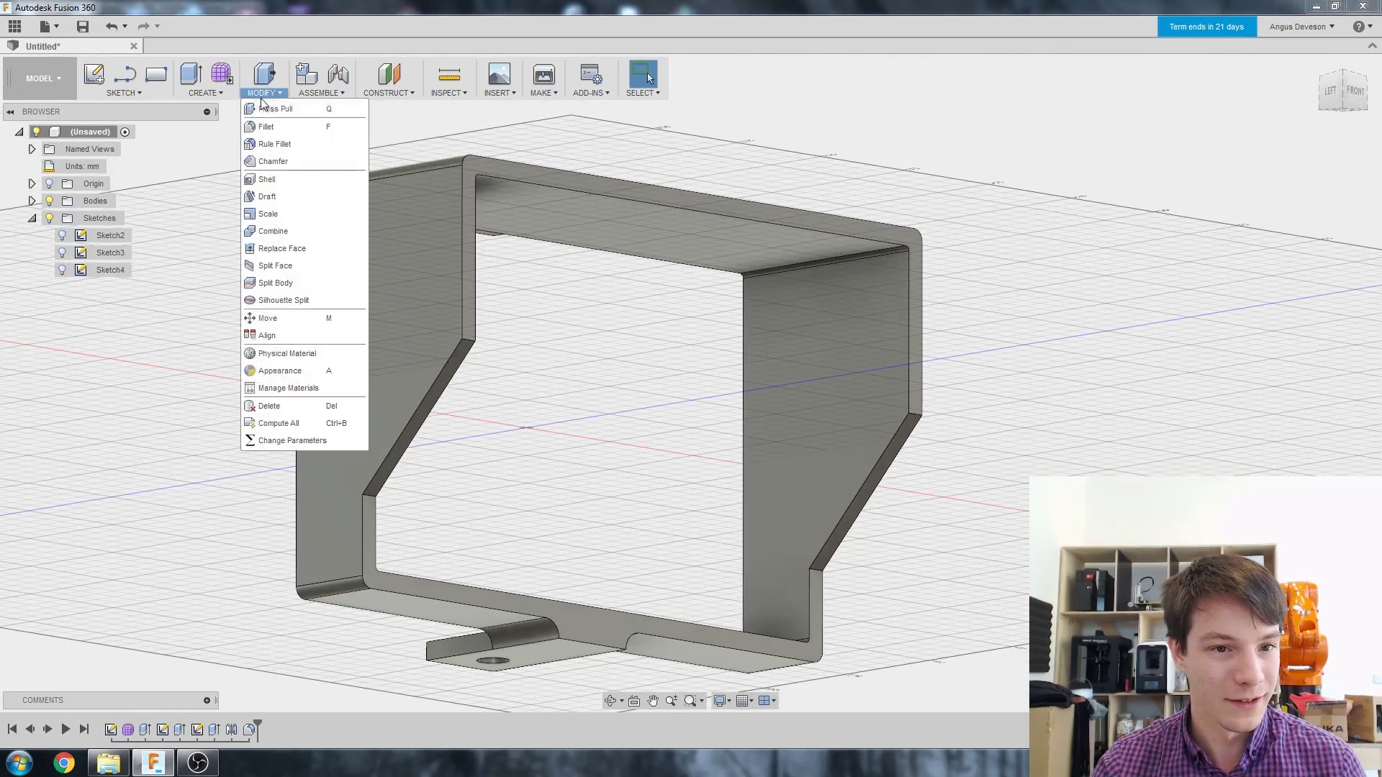
{"action": "left_click", "coordinate": [288, 127]}
{"action": "left_click", "coordinate": [471, 347]}
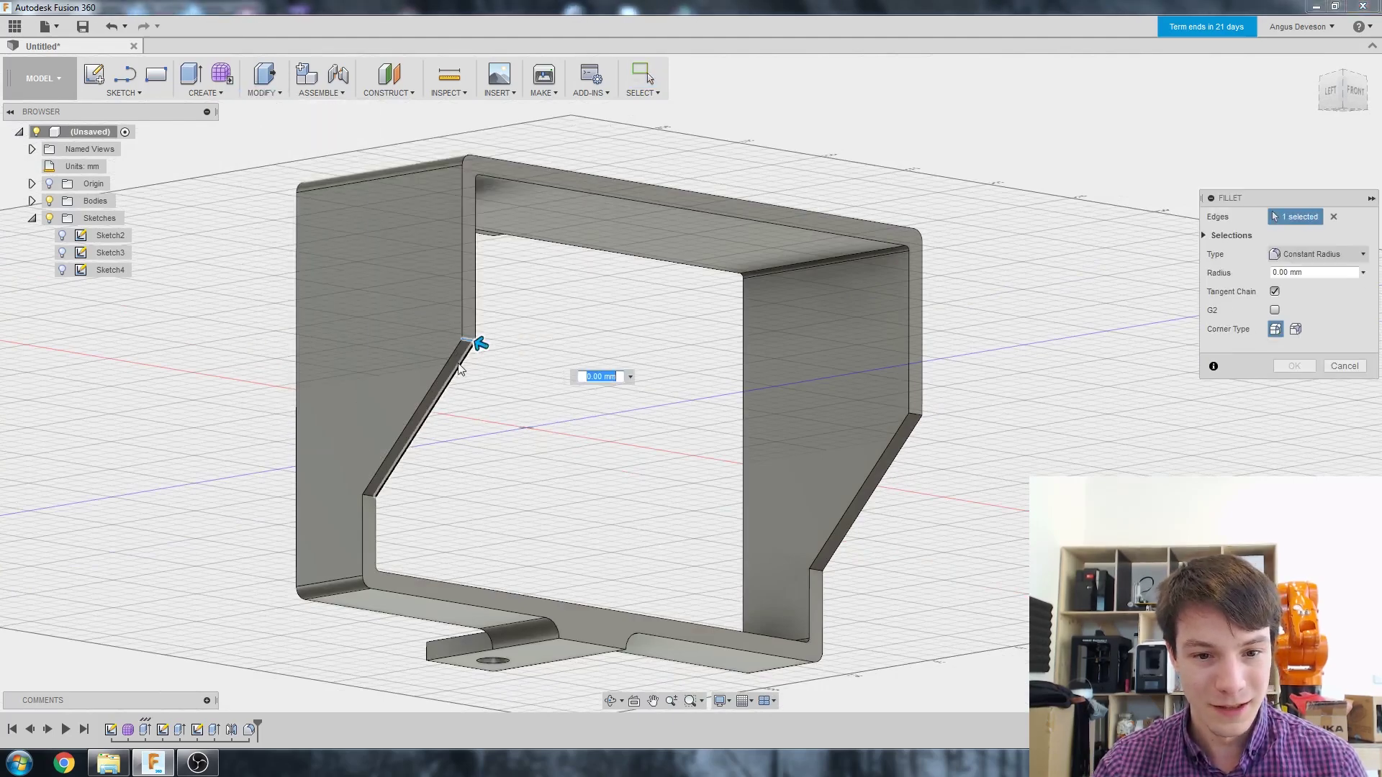
{"action": "left_click", "coordinate": [369, 497]}
- Add the two corner edges of the opposite side wall's angled cut to the fillet and set a 12 mm constant radius
{"action": "middle_click_drag", "start_coordinate": [369, 497], "coordinate": [488, 485], "text": "shift"}
{"action": "scroll", "coordinate": [766, 455], "scroll_direction": "up", "scroll_amount": 3}
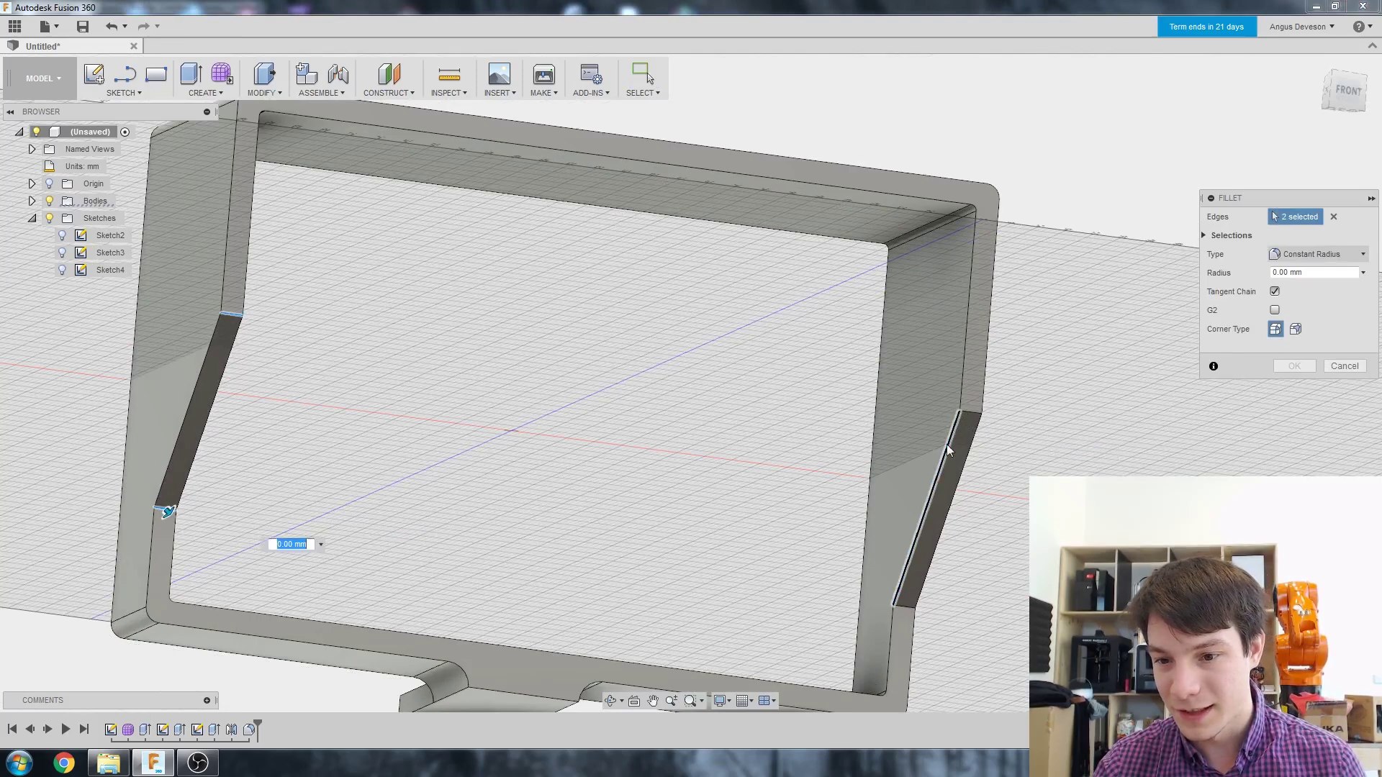
{"action": "left_click", "coordinate": [971, 412]}
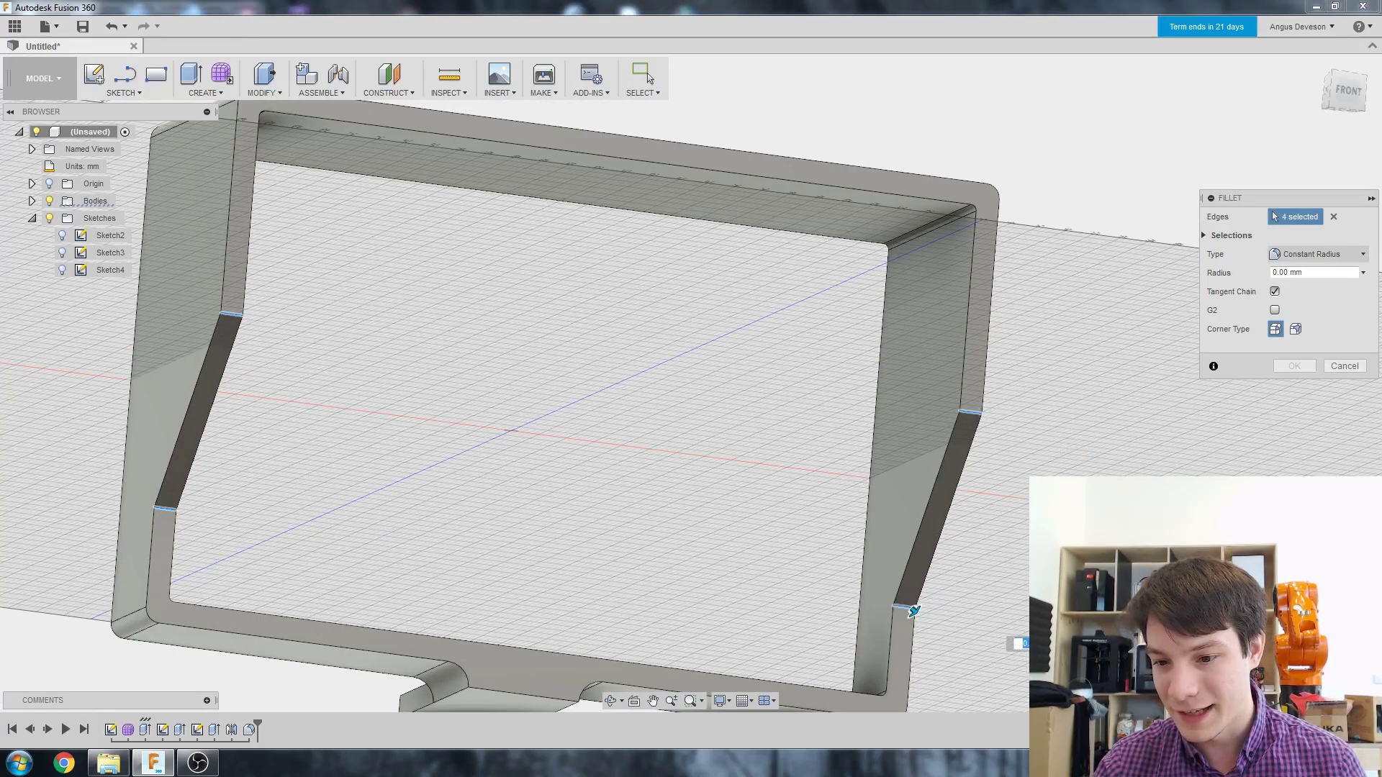
{"action": "type", "text": "12"}
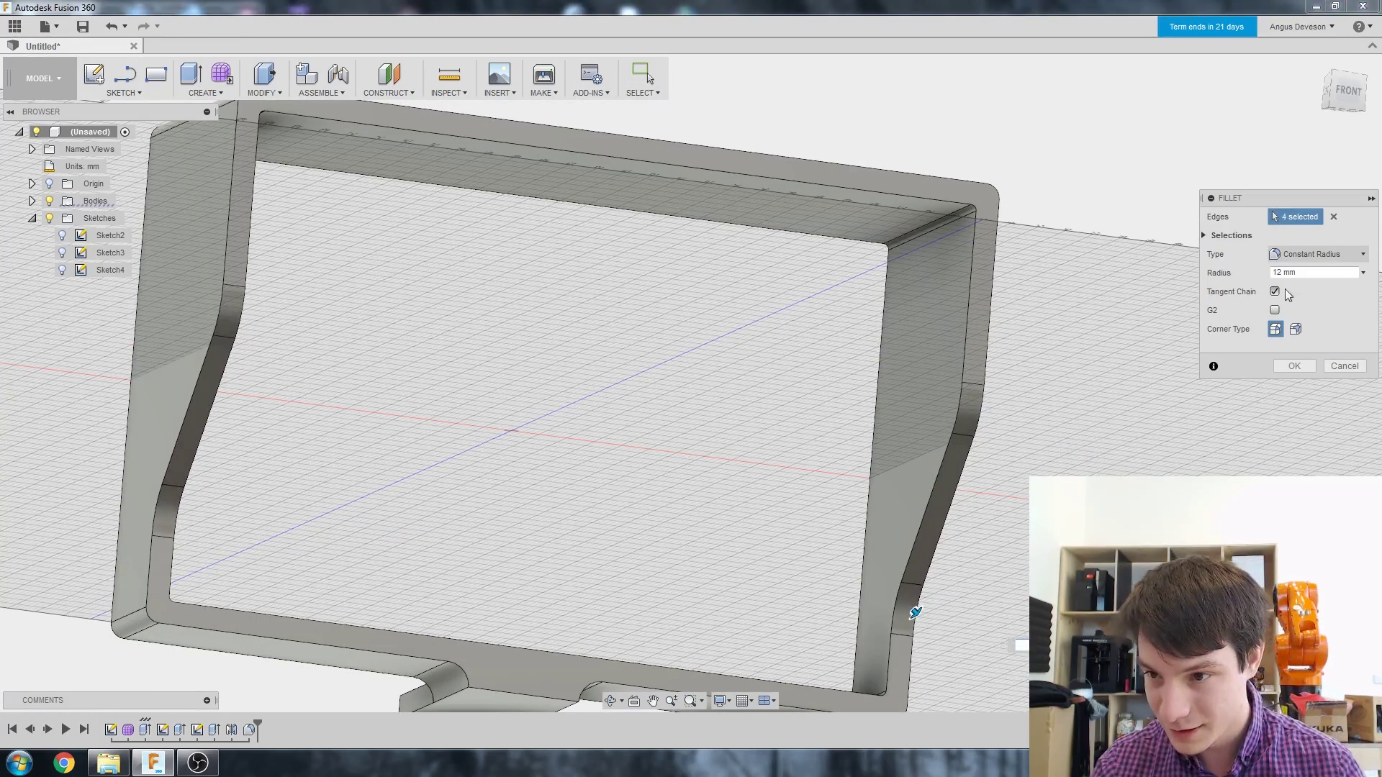
- Set the radius of the side-cut fillet to 20 mm and apply it
{"action": "middle_click_drag", "start_coordinate": [948, 484], "coordinate": [833, 417], "text": "shift"}
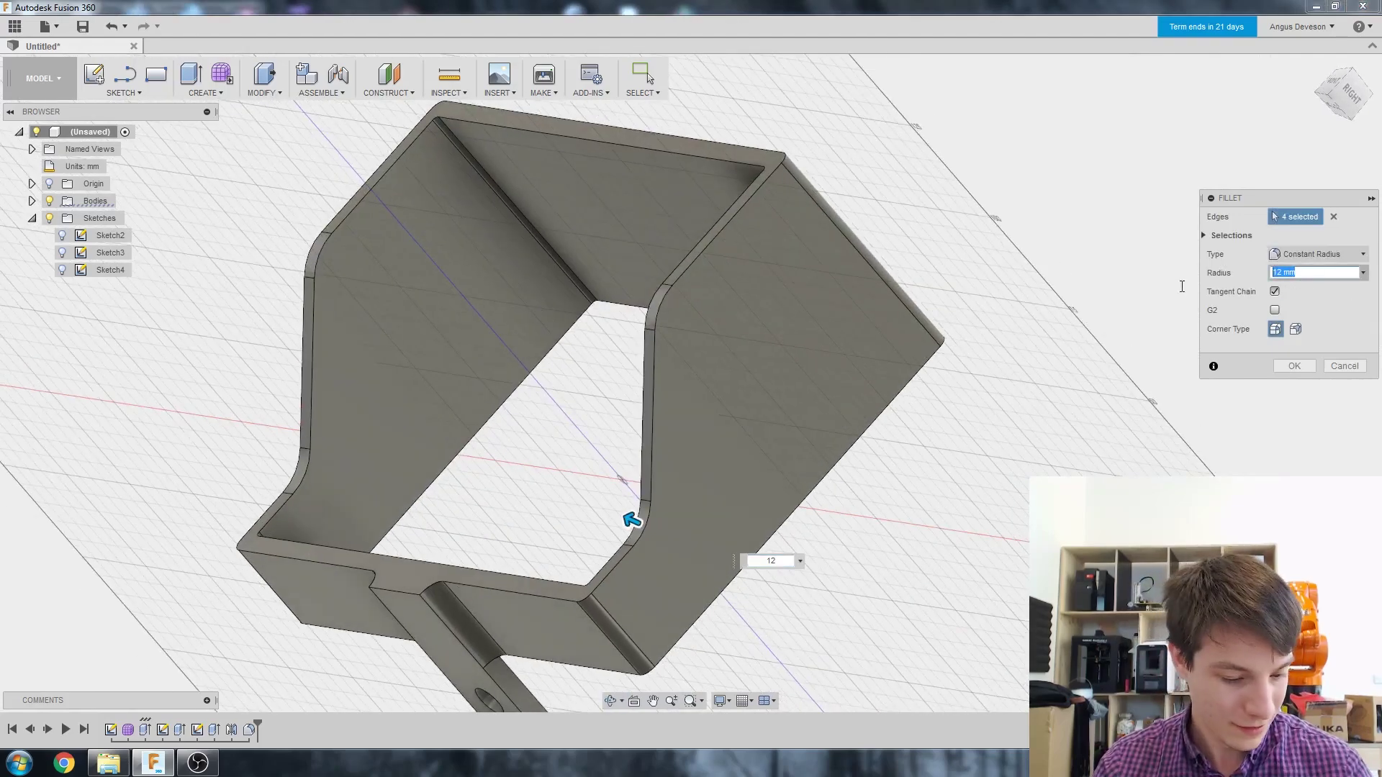
{"action": "key", "text": "BackSpace"}
{"action": "key", "text": "BackSpace"}
{"action": "type", "text": "20"}
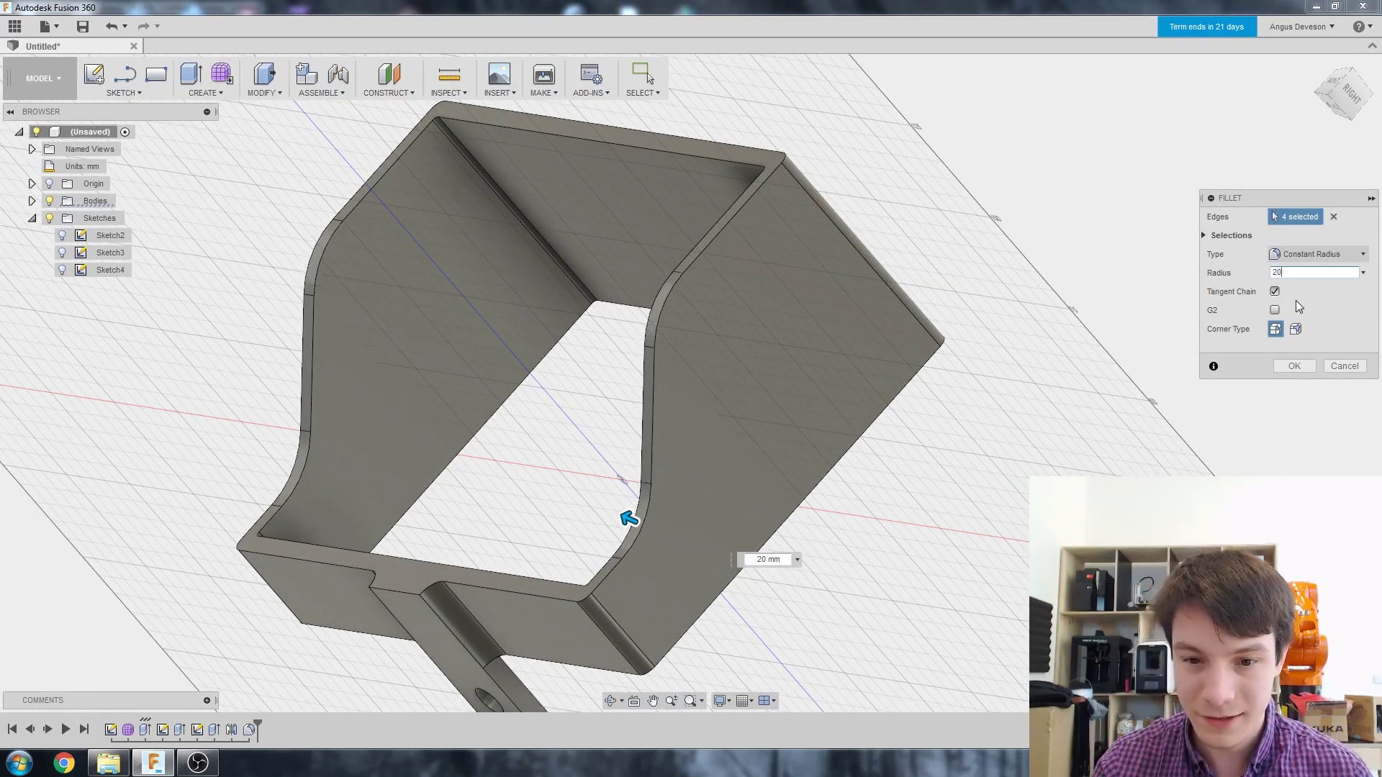
{"action": "middle_click_drag", "start_coordinate": [863, 389], "coordinate": [675, 442], "text": "shift"}
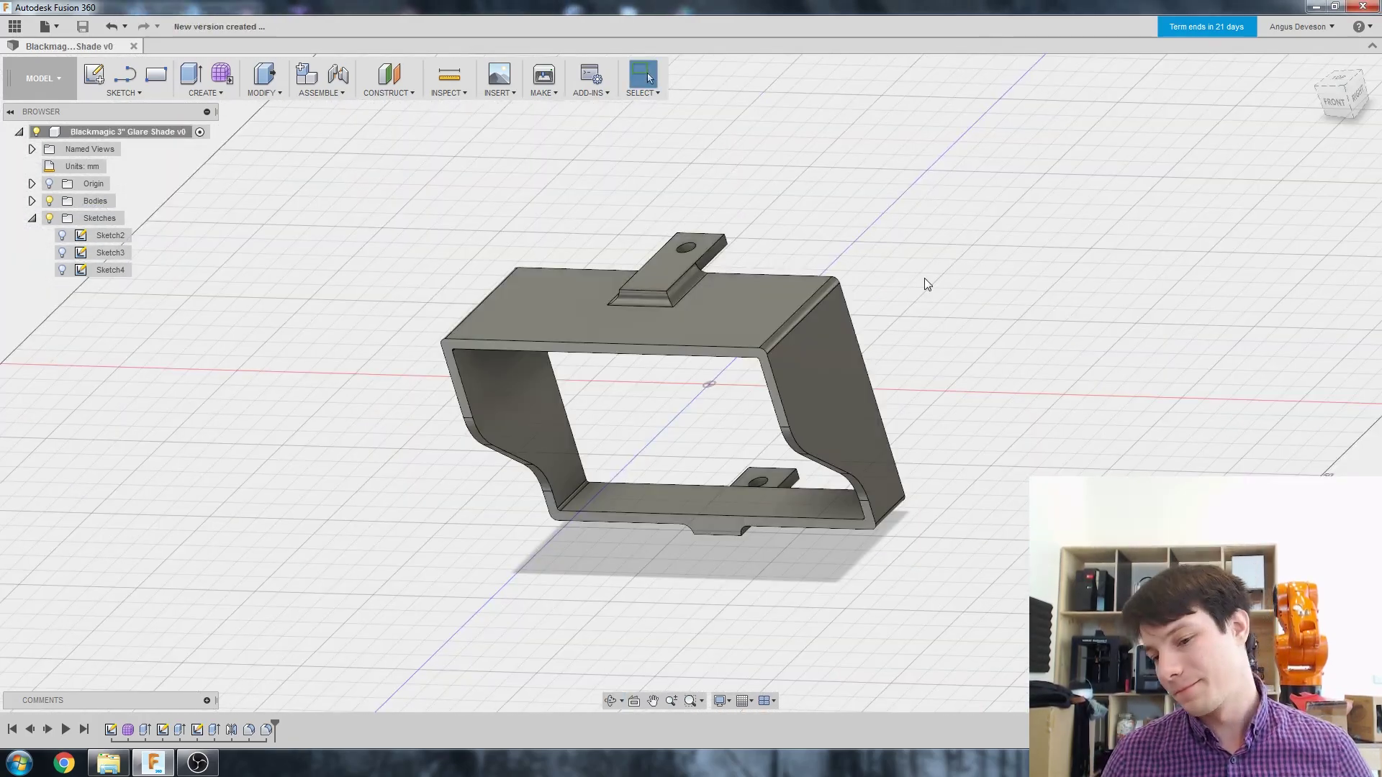
{"action": "middle_click_drag", "start_coordinate": [926, 284], "coordinate": [760, 197], "text": "shift"}
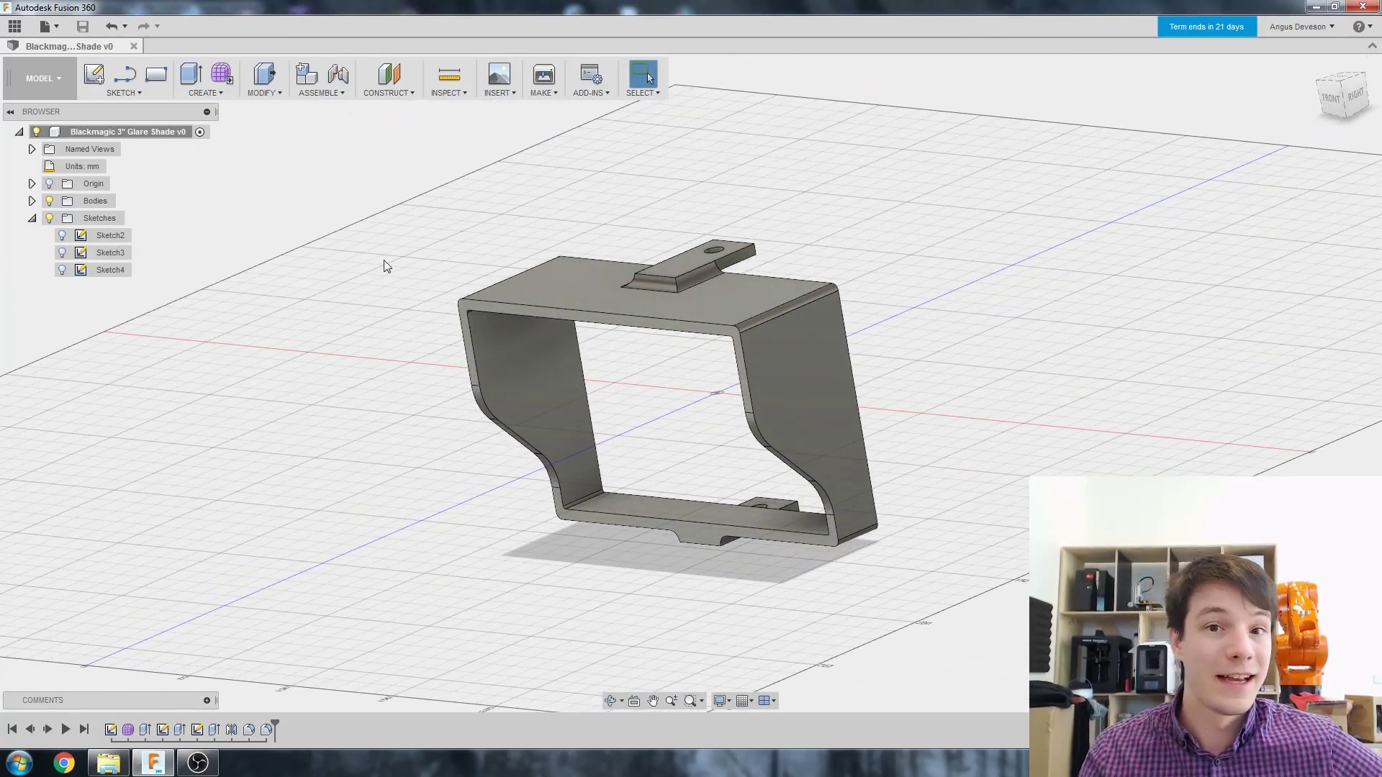
{"action": "middle_click_drag", "start_coordinate": [592, 352], "coordinate": [617, 324], "text": "shift"}
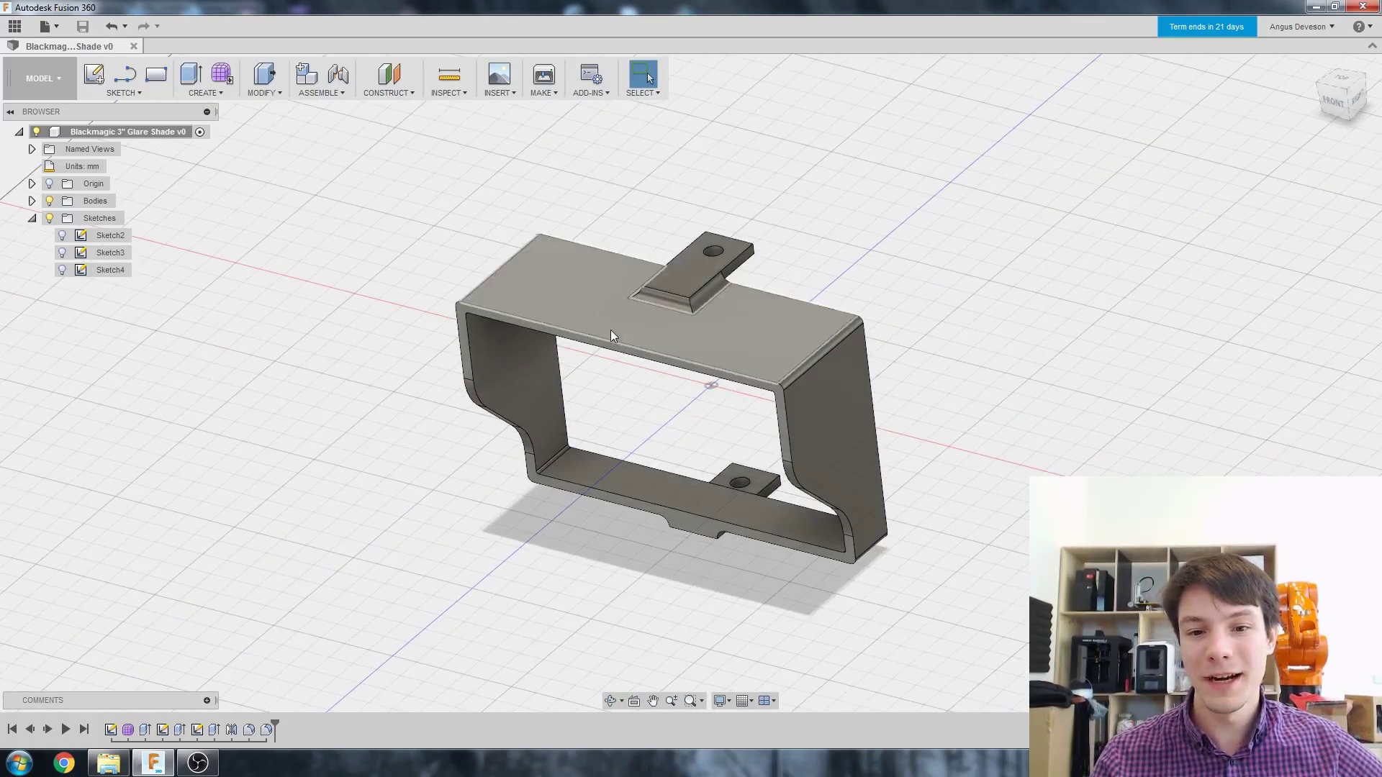
{"action": "right_click", "coordinate": [599, 305]}
{"action": "left_click", "coordinate": [413, 249]}
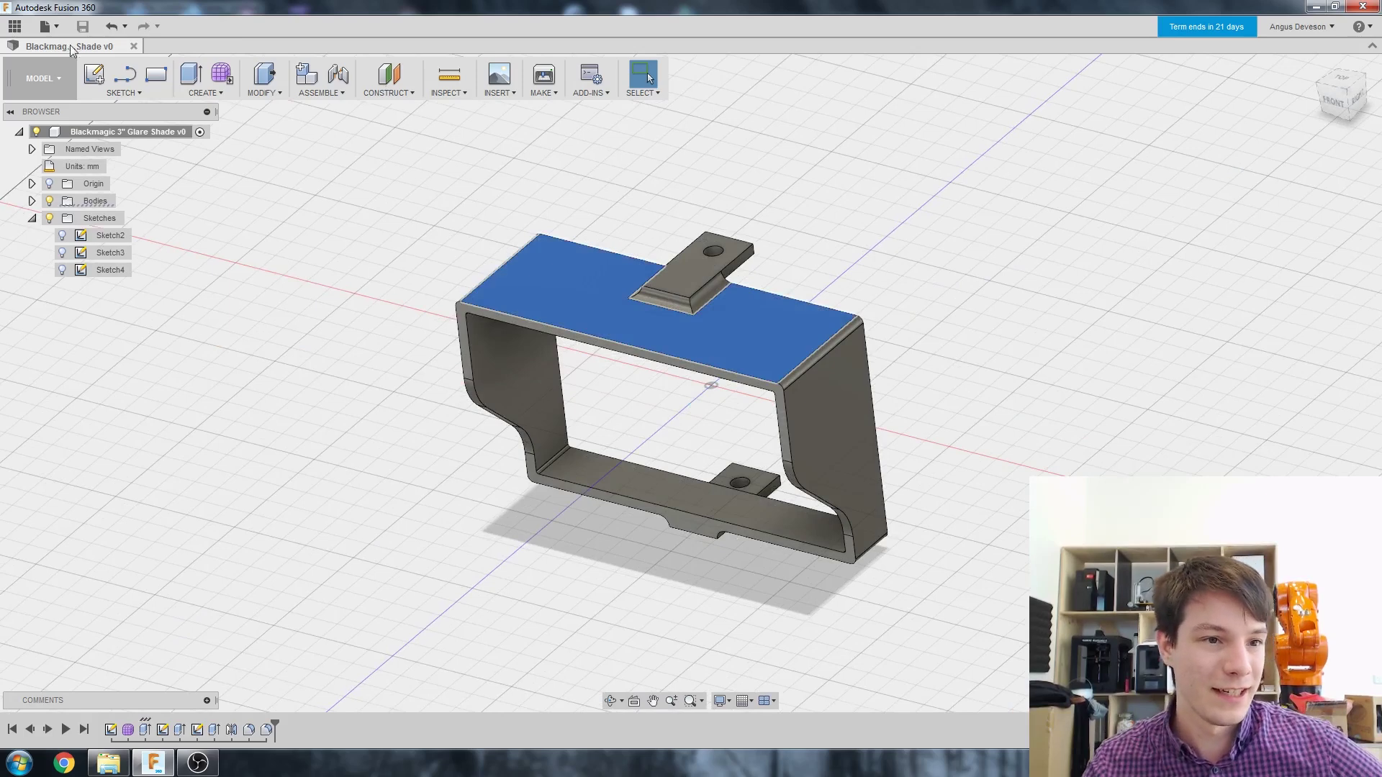
- Start a 3D Print export of the design and select the whole frame body for it
{"action": "left_click", "coordinate": [52, 21]}
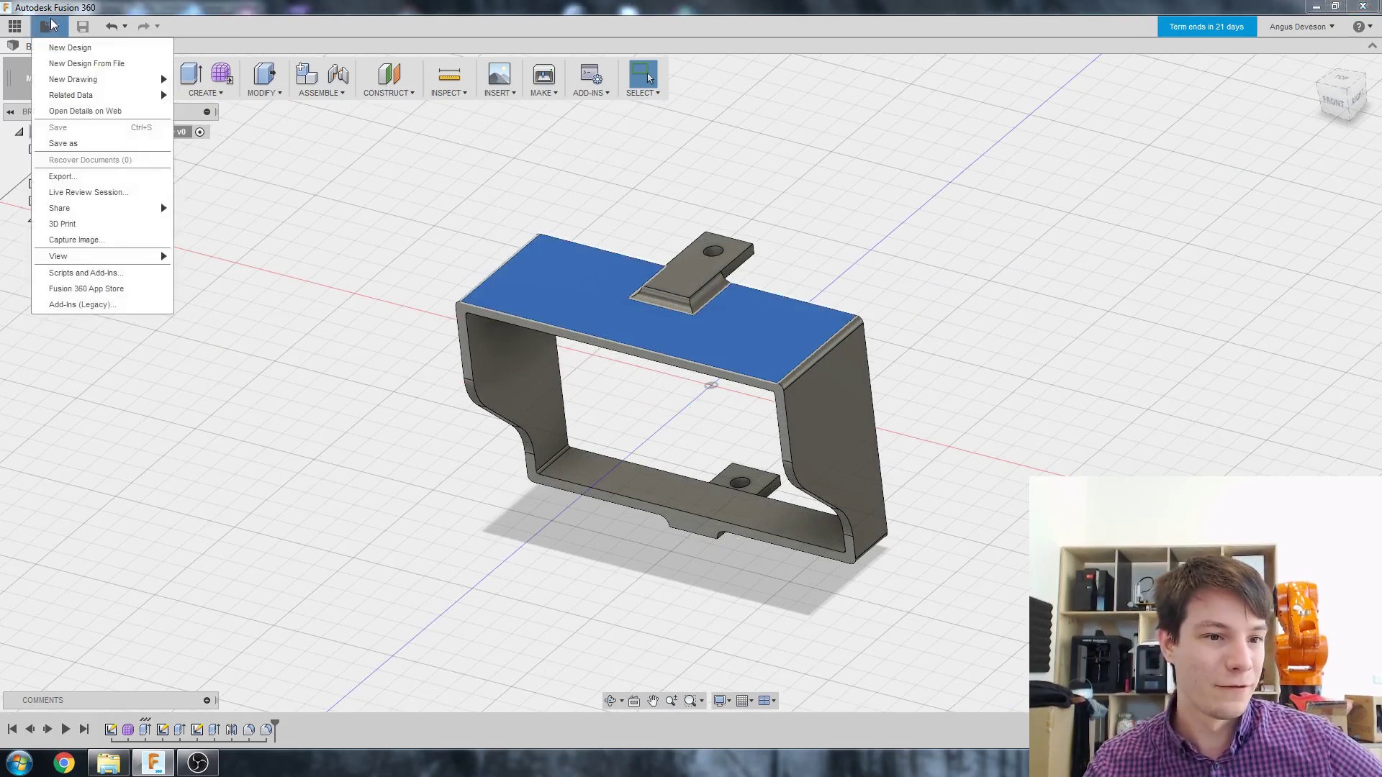
{"action": "left_click", "coordinate": [69, 226]}
{"action": "scroll", "coordinate": [781, 405], "scroll_direction": "up", "scroll_amount": 1}
{"action": "left_click", "coordinate": [740, 313]}
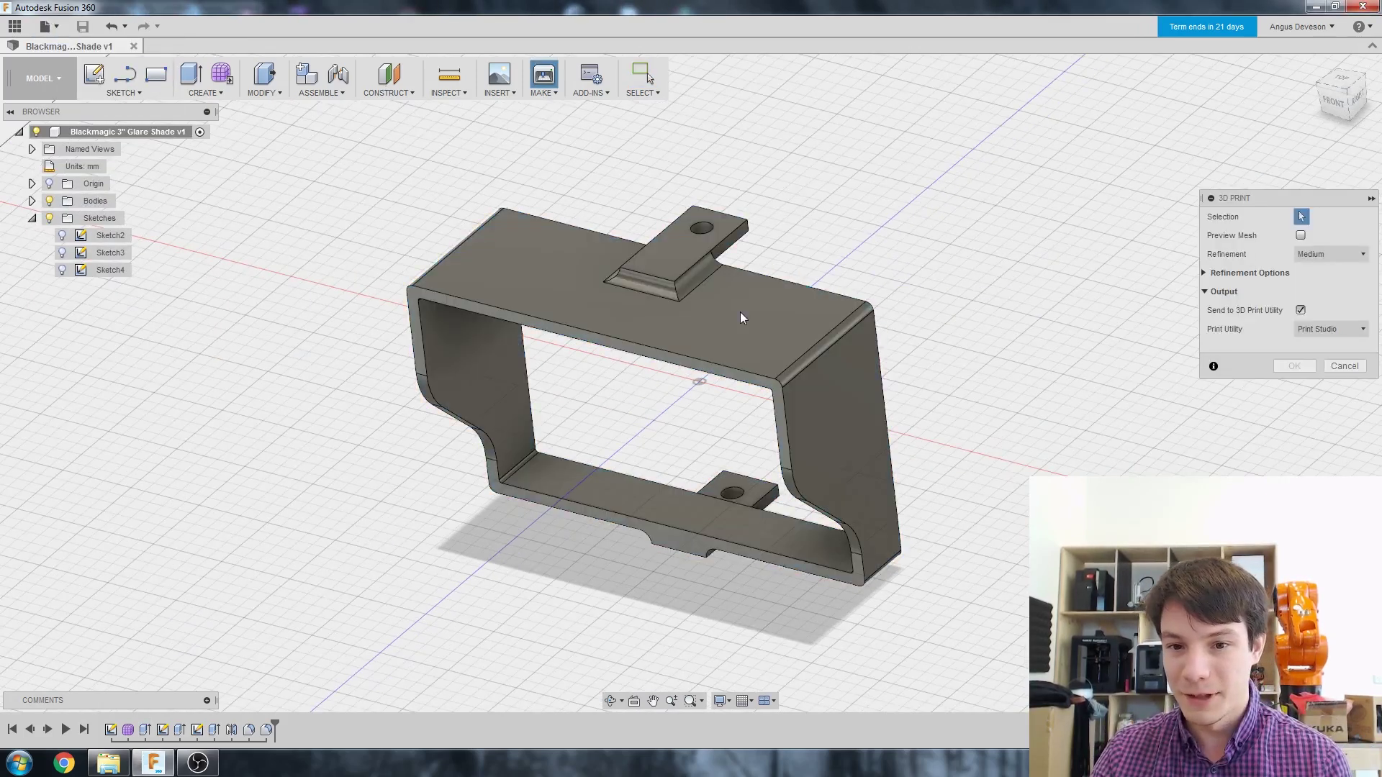
{"action": "left_click", "coordinate": [671, 286]}
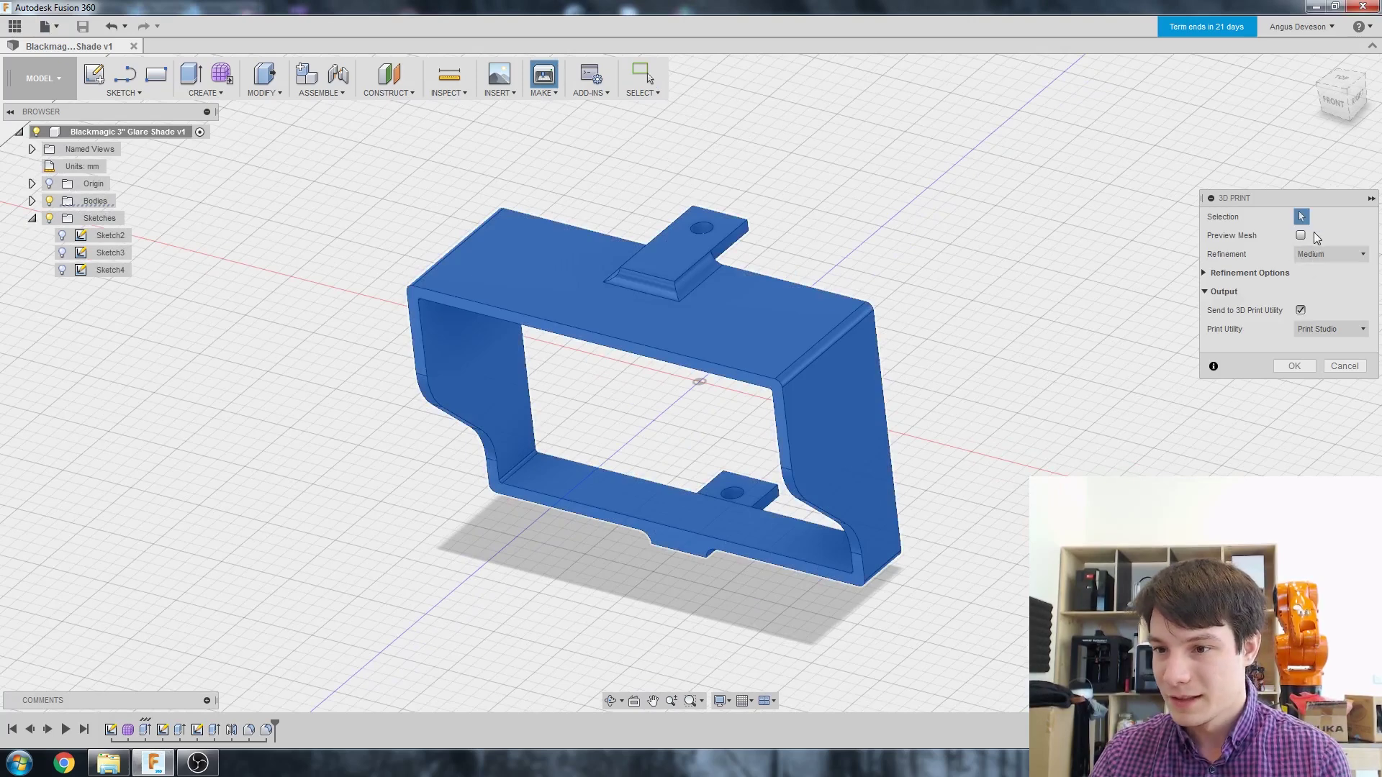
- Keep the mesh refinement at Medium, and output an STL file instead of sending the model to a 3D print utility
{"action": "left_click", "coordinate": [1328, 255]}
{"action": "left_click", "coordinate": [1325, 254]}
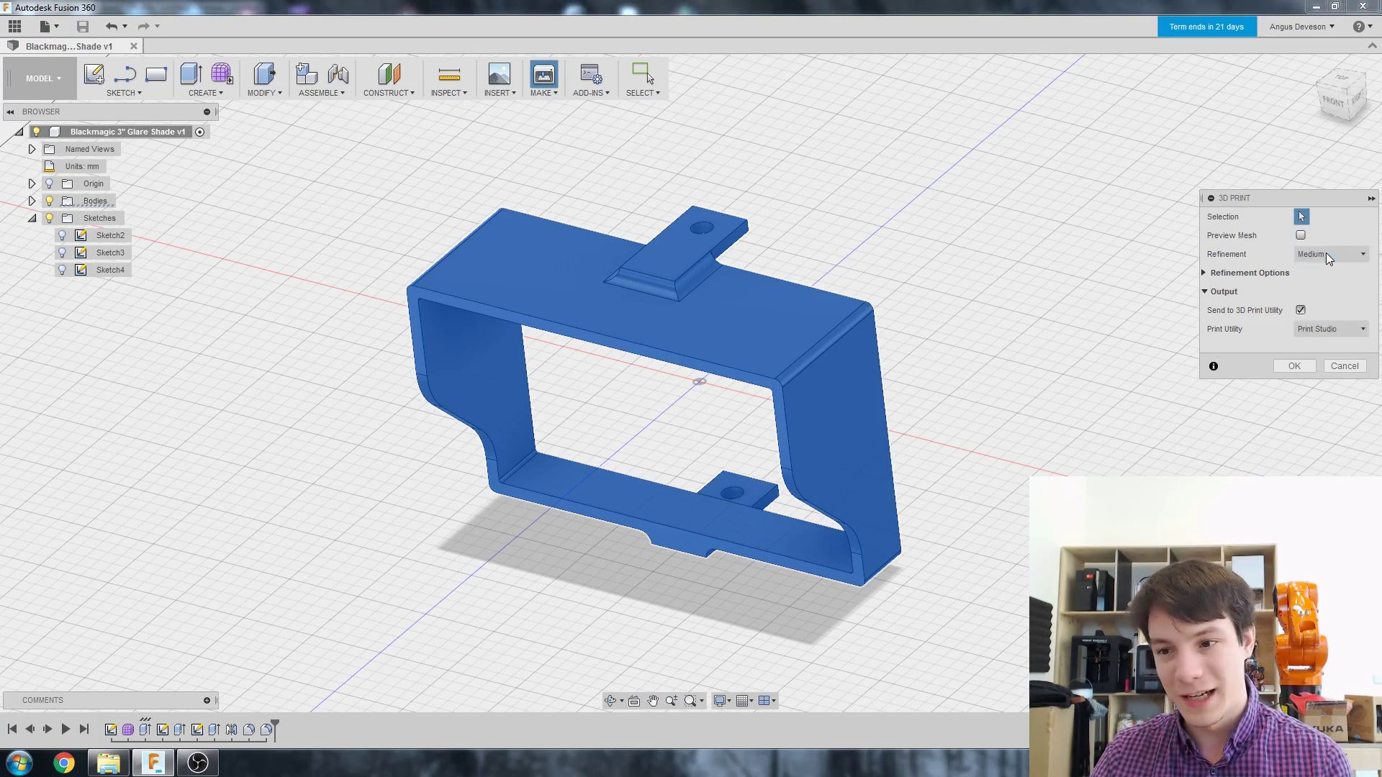
{"action": "left_click", "coordinate": [1300, 311]}
{"action": "left_click", "coordinate": [1293, 347]}
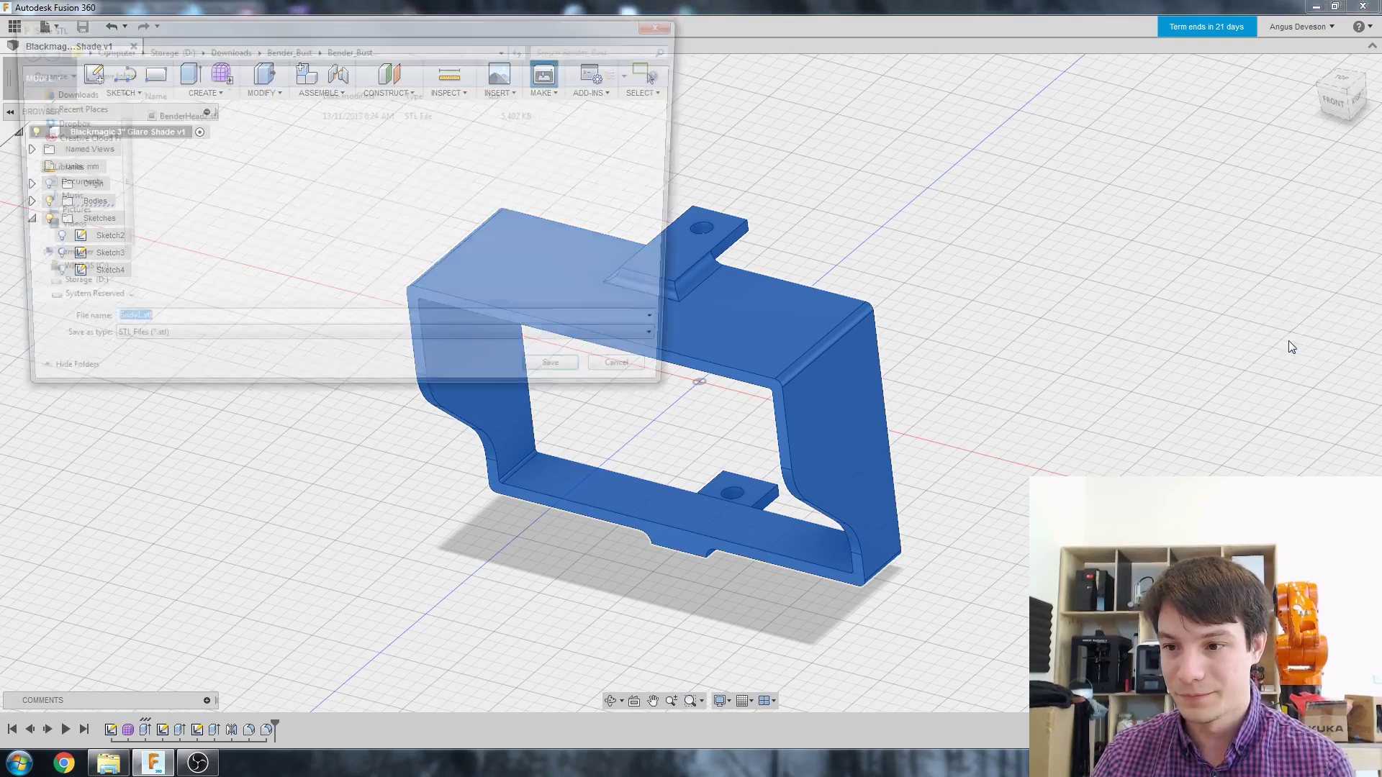